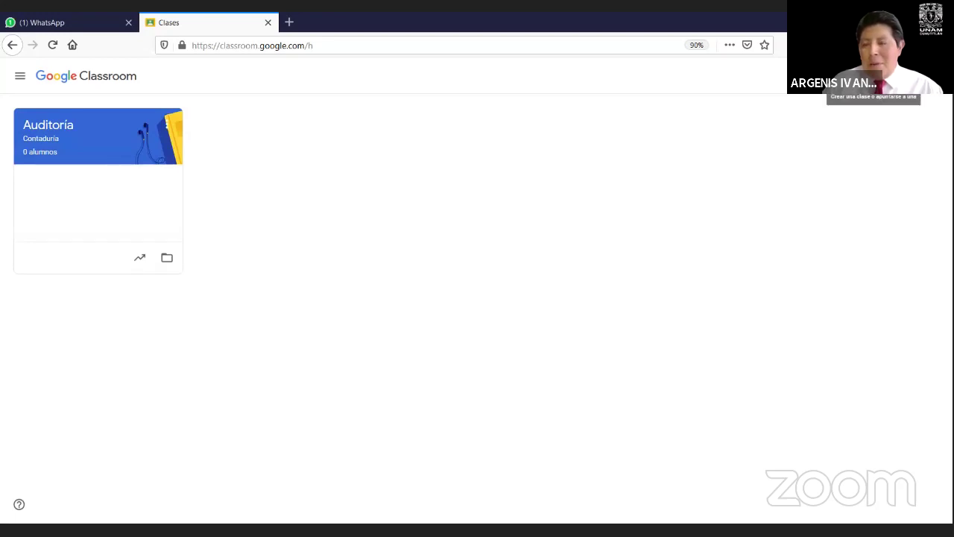
Step: Open the form for joining a class by code and cancel it without entering anything
click(868, 76)
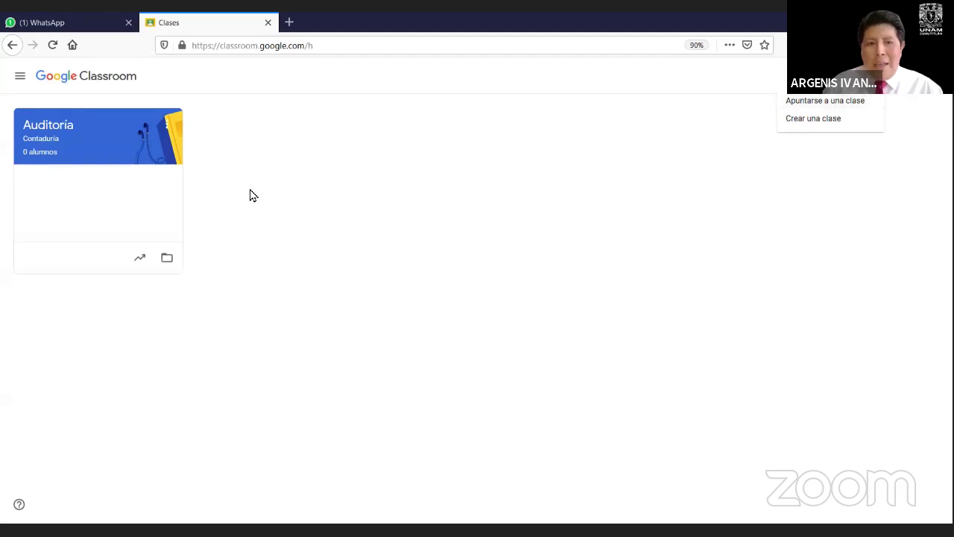
click(806, 103)
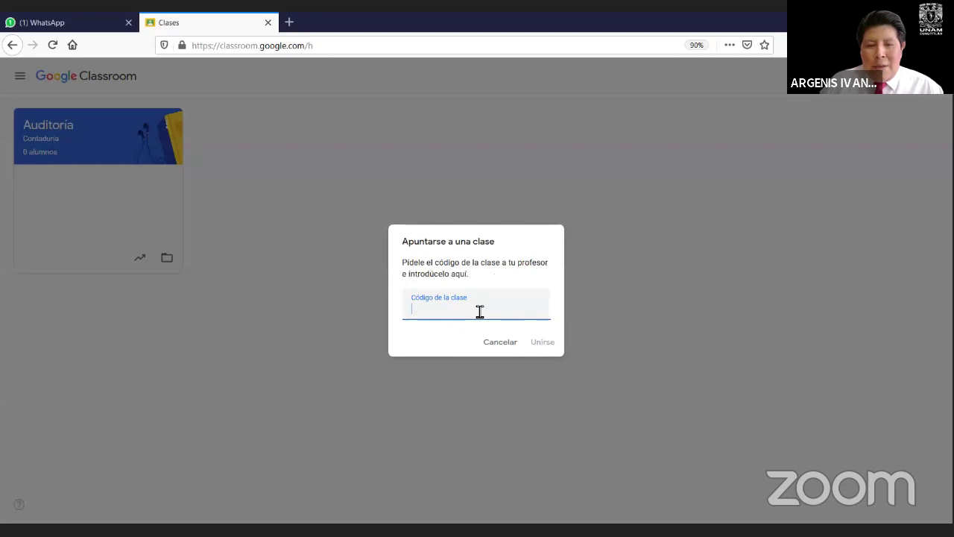
click(505, 343)
Step: Start creating a class and accept the notice that Classroom is not used at an educational centre with students
click(882, 76)
click(843, 119)
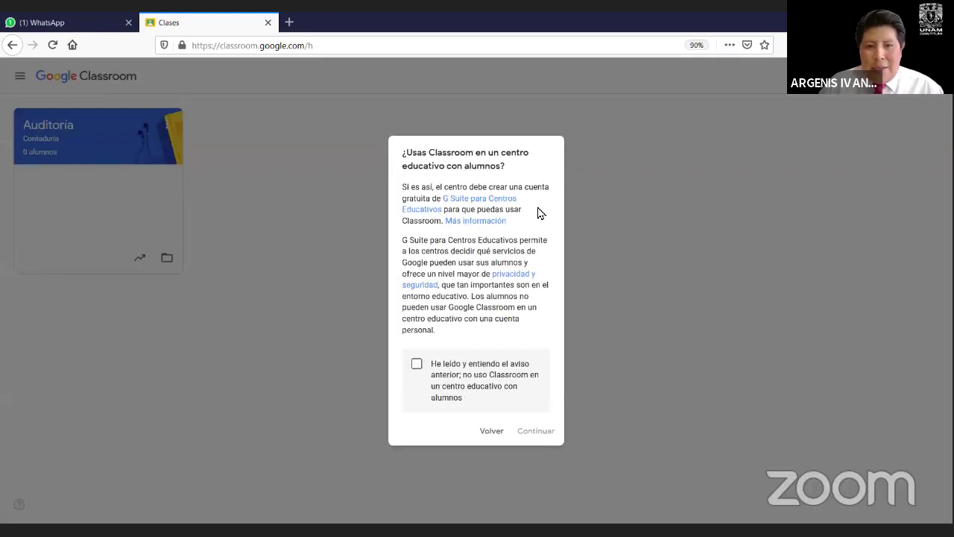
click(417, 365)
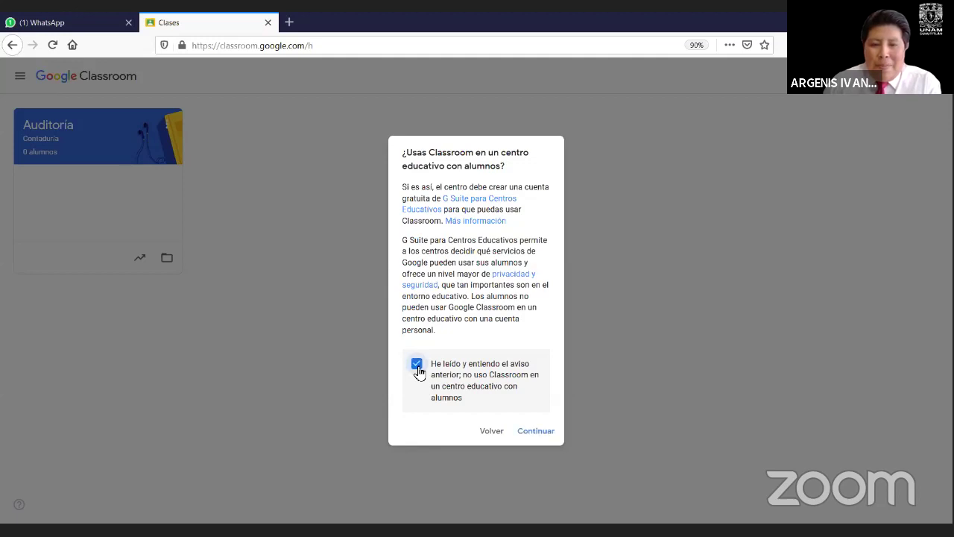
click(534, 432)
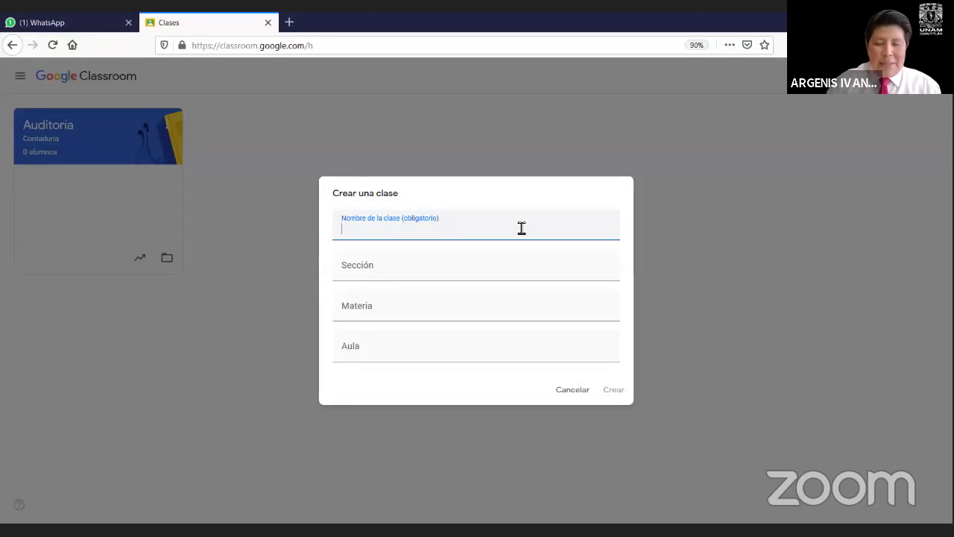
Step: Enter Auditoría as both the name and the section of the new class
text(Auf)
key(BackSpace)
text(f)
key(BackSpace)
text(ditor)
key(BackSpace)
key(BackSpace)
key(BackSpace)
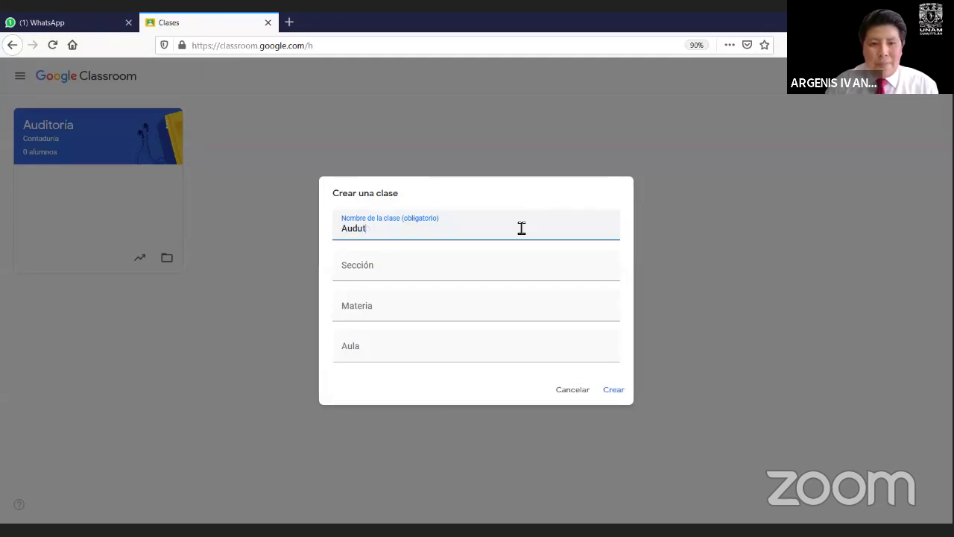
text(itoría)
key(Tab)
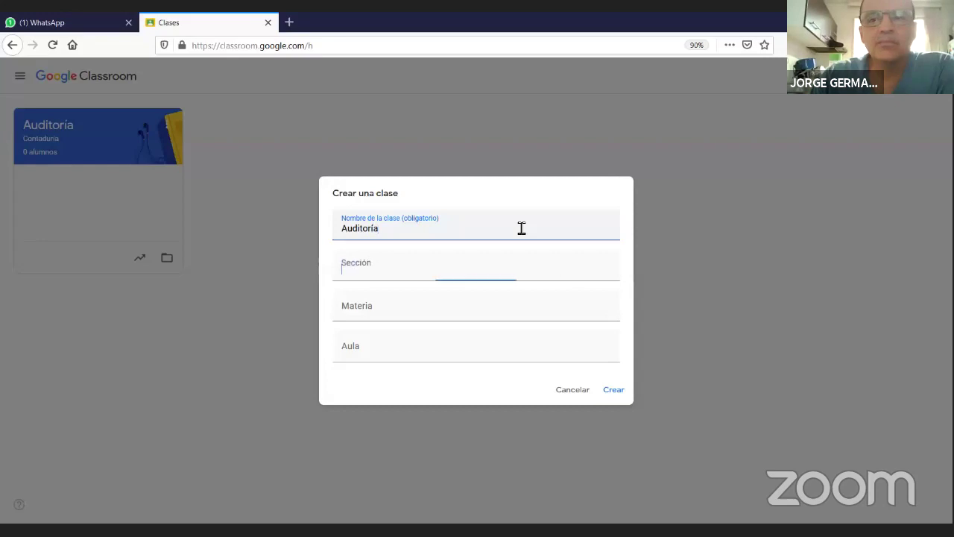
text(Aud)
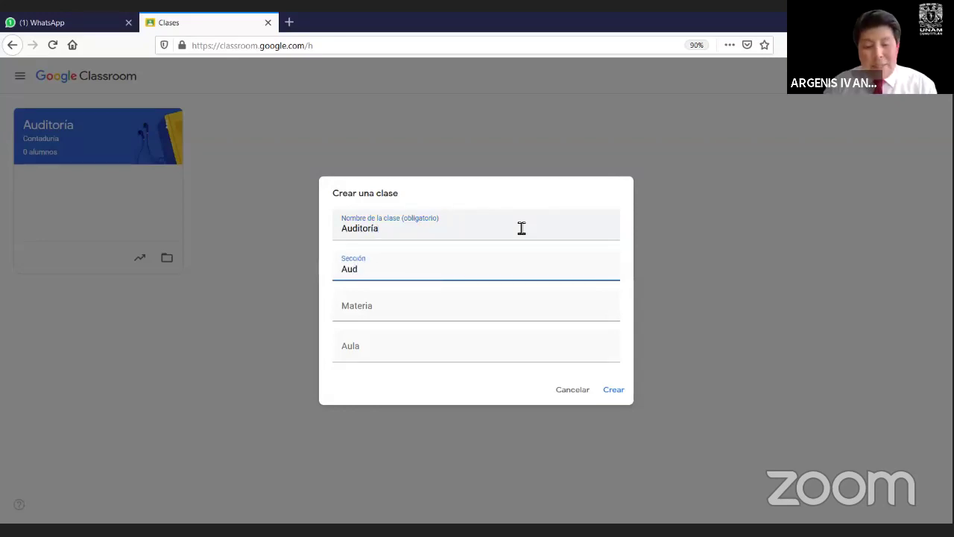
text(itoría)
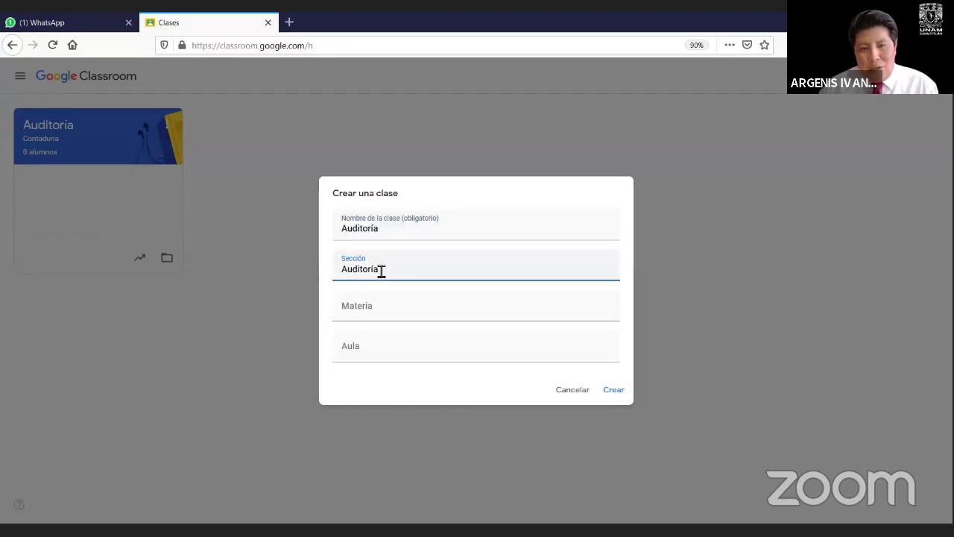
Step: Set the subject to Auditoría de estados financieros and the room to Virtual, and create the class
click(410, 318)
text(Audi)
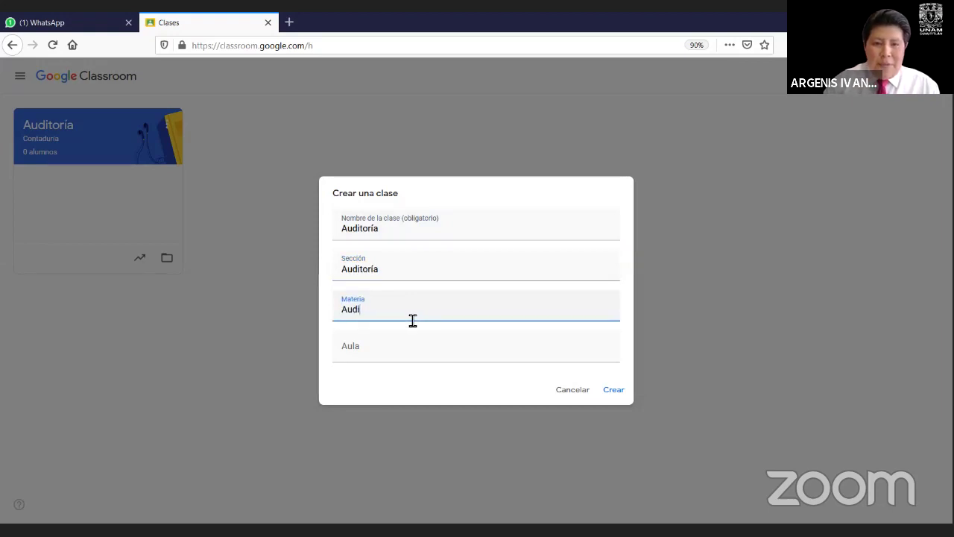
text(toría de )
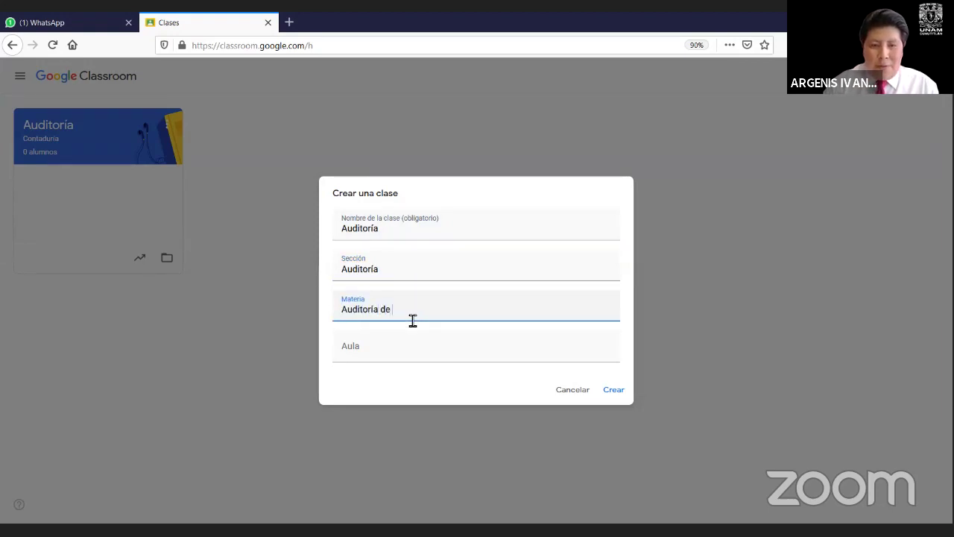
text(estados fin)
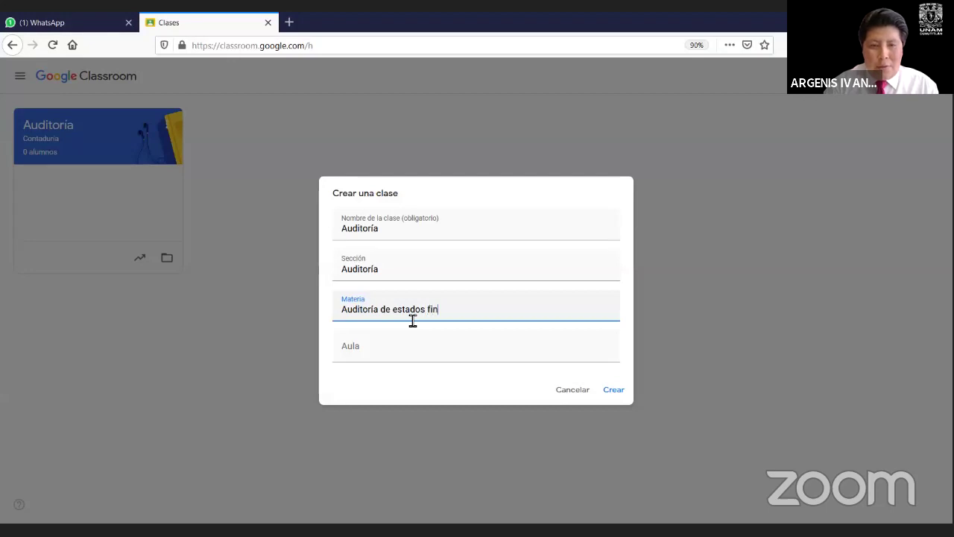
text(ancieros)
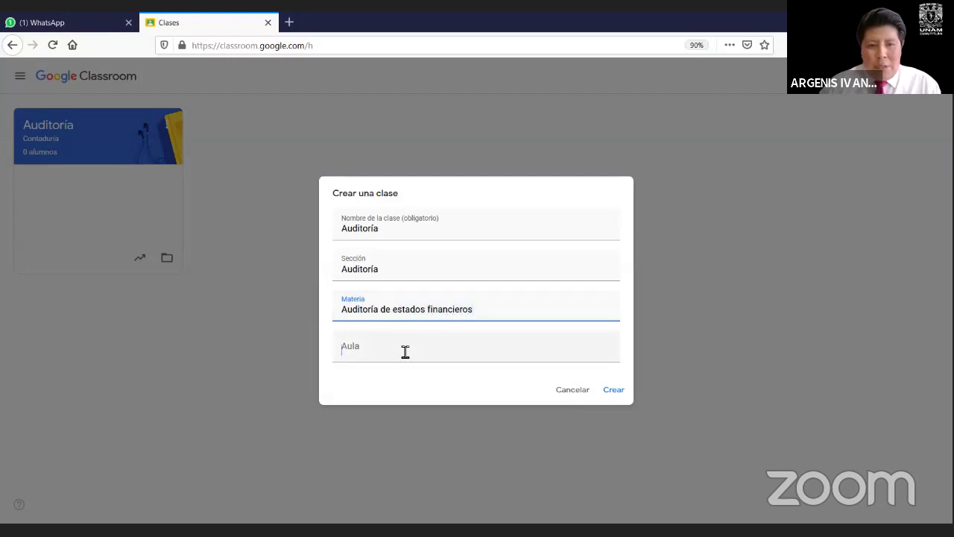
click(406, 351)
text(Virtual)
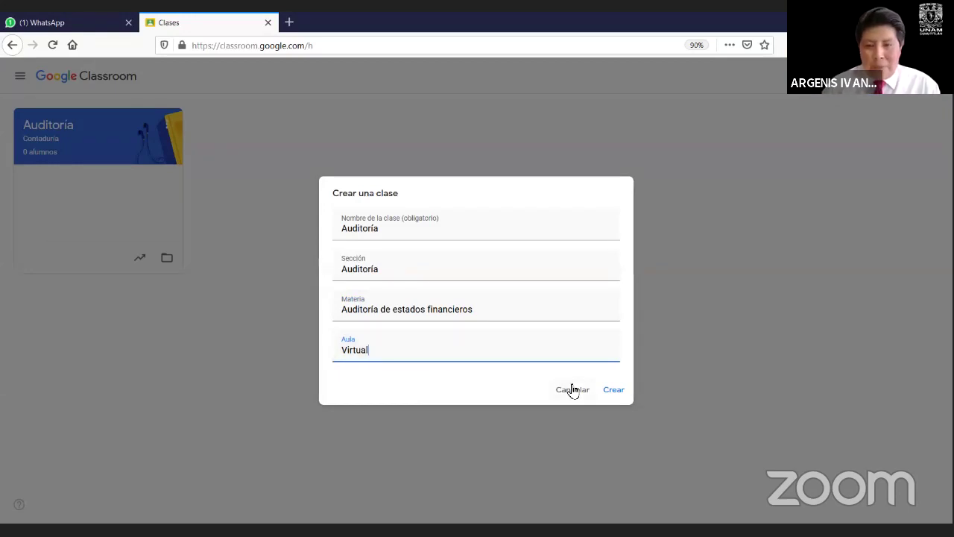
click(613, 392)
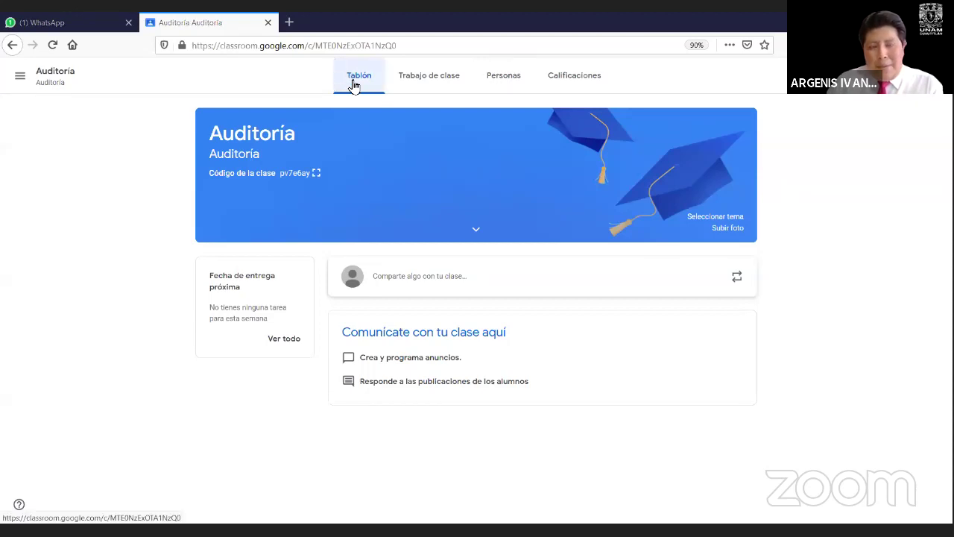
Step: Look through the new class's Trabajo de clase, Personas and Calificaciones pages and return to its Tablón
click(418, 88)
click(483, 80)
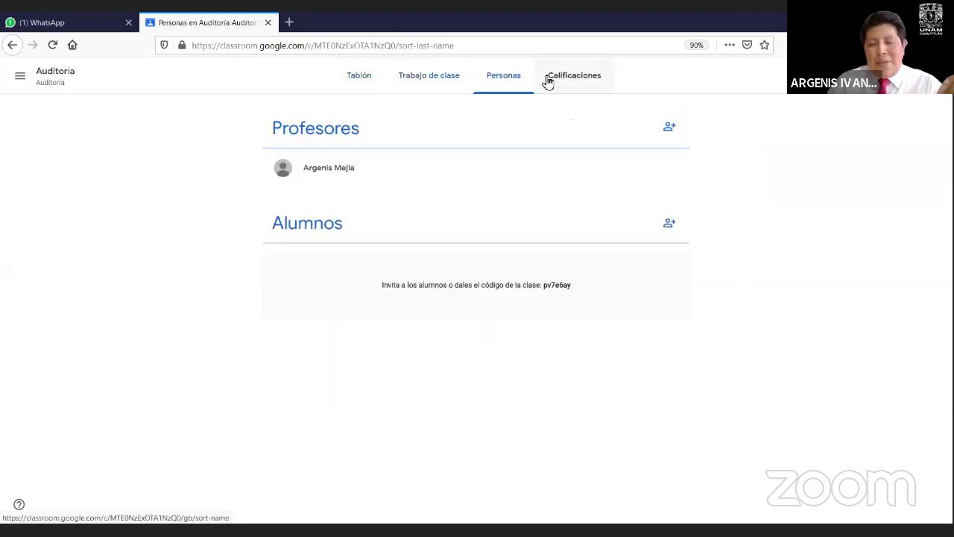
click(550, 81)
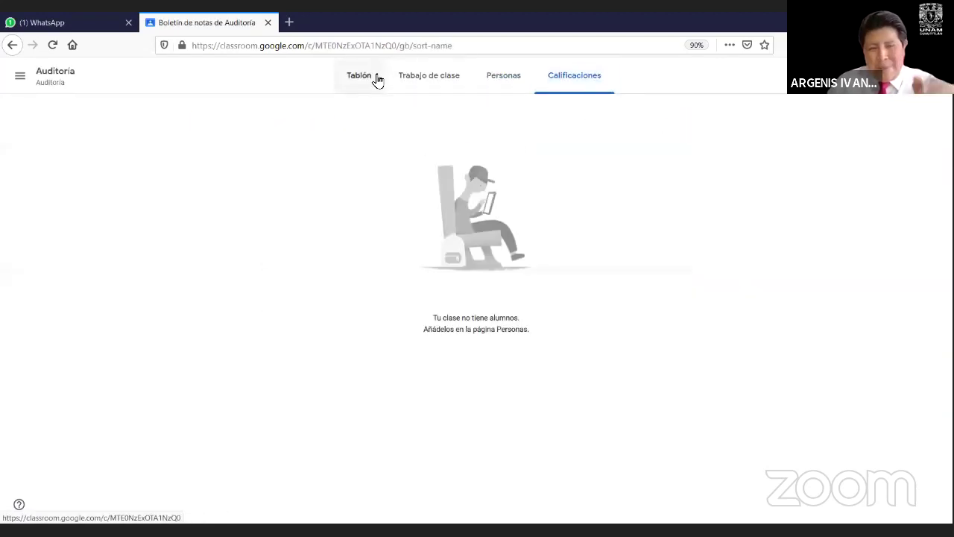
click(378, 81)
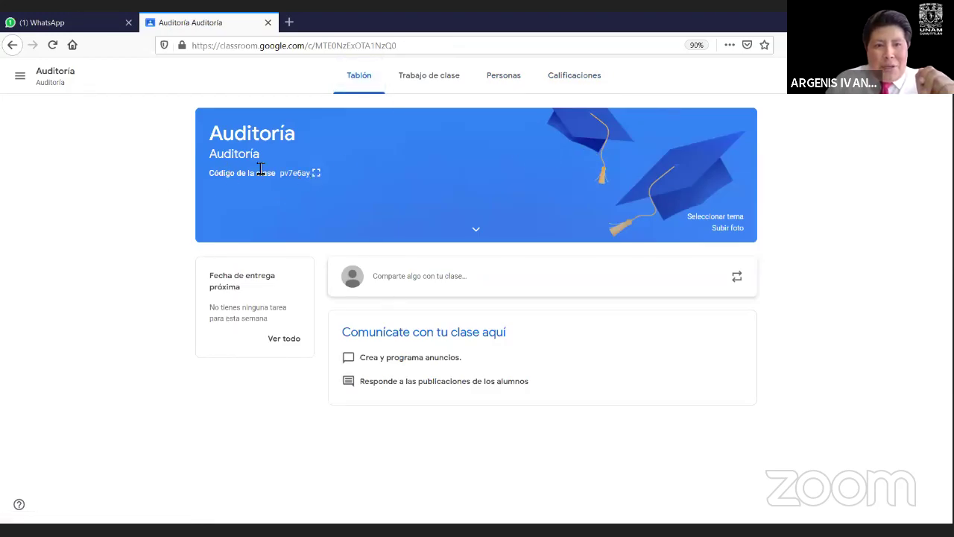
Step: Display the new class's code enlarged, highlight it and close the enlarged view
click(316, 174)
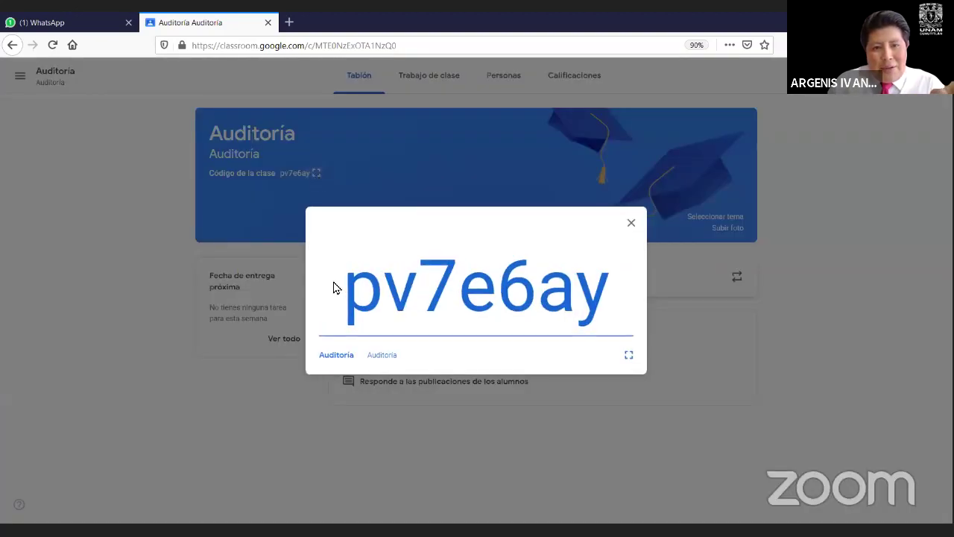
drag(345, 288, 611, 272)
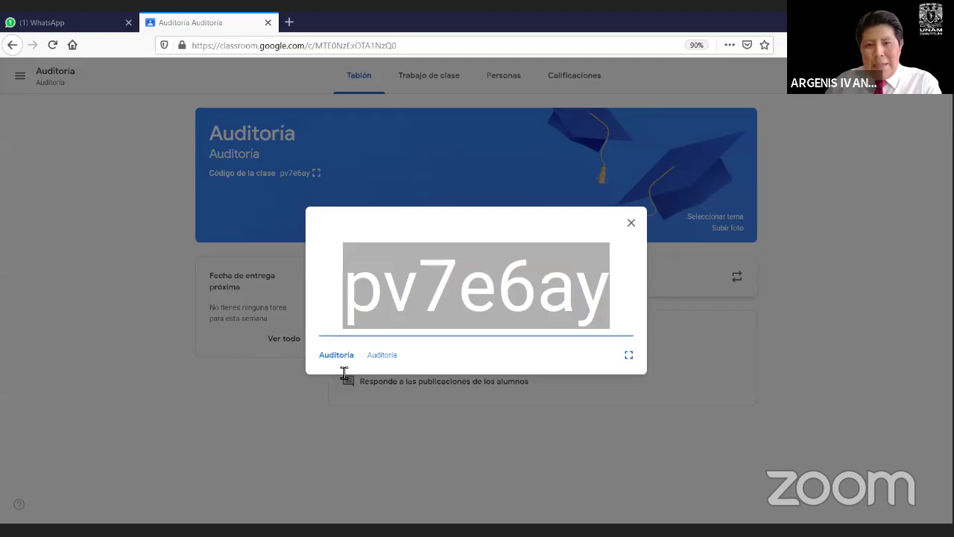
click(634, 223)
Step: Return to the Classroom class list, view the form for joining a class by code and cancel it
click(319, 45)
click(891, 75)
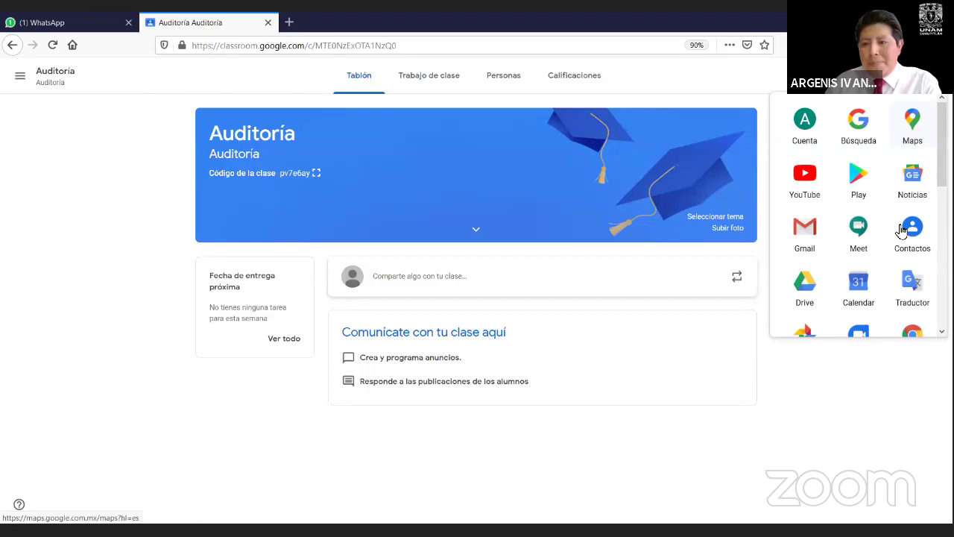
scroll(902, 230, down, 3)
click(920, 205)
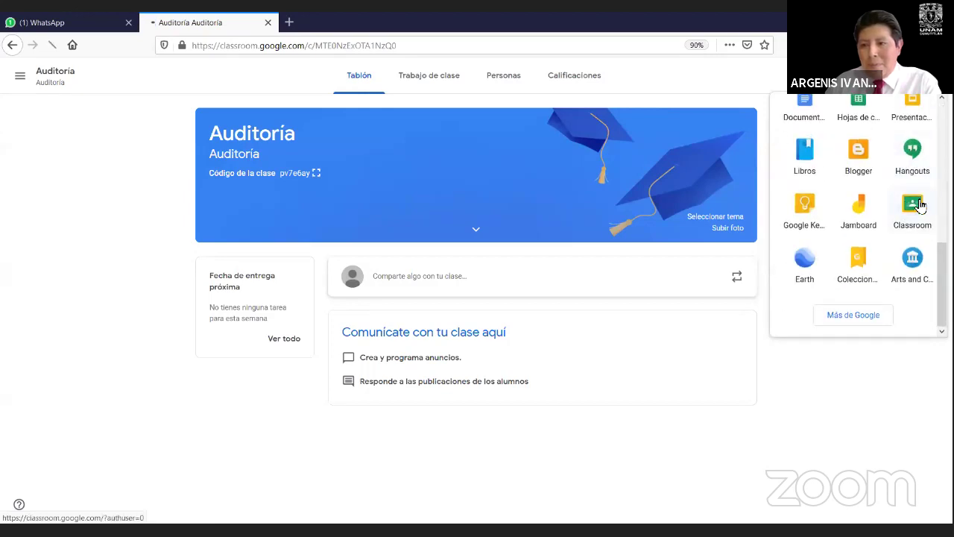
click(864, 75)
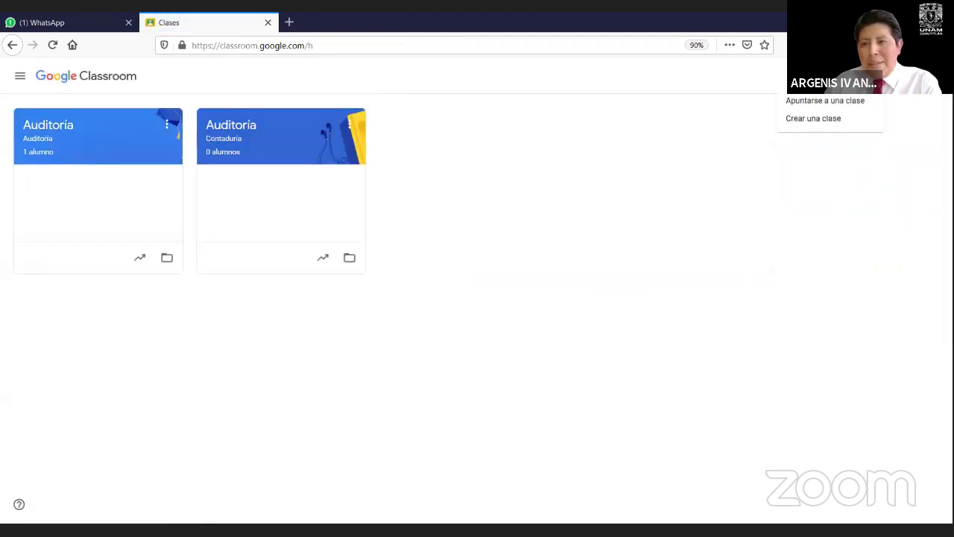
click(819, 106)
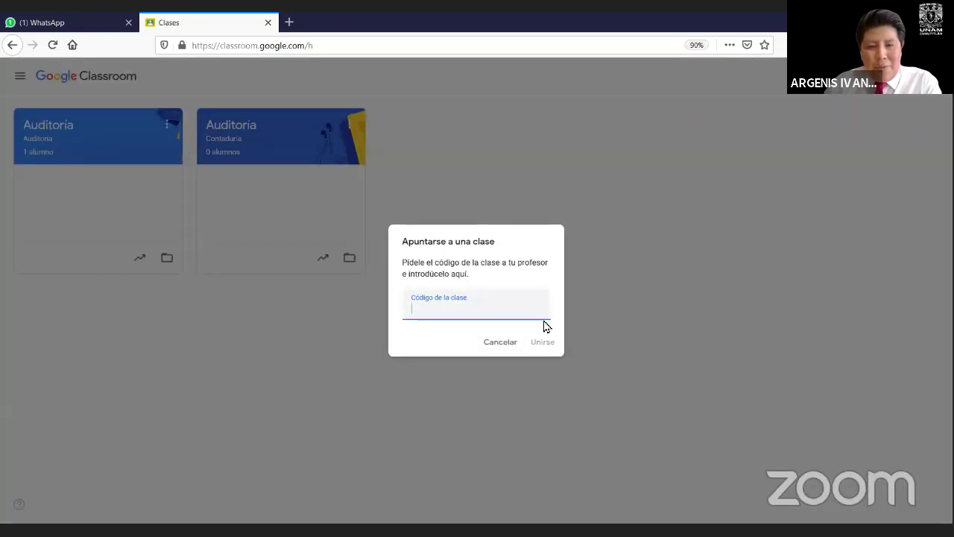
click(501, 341)
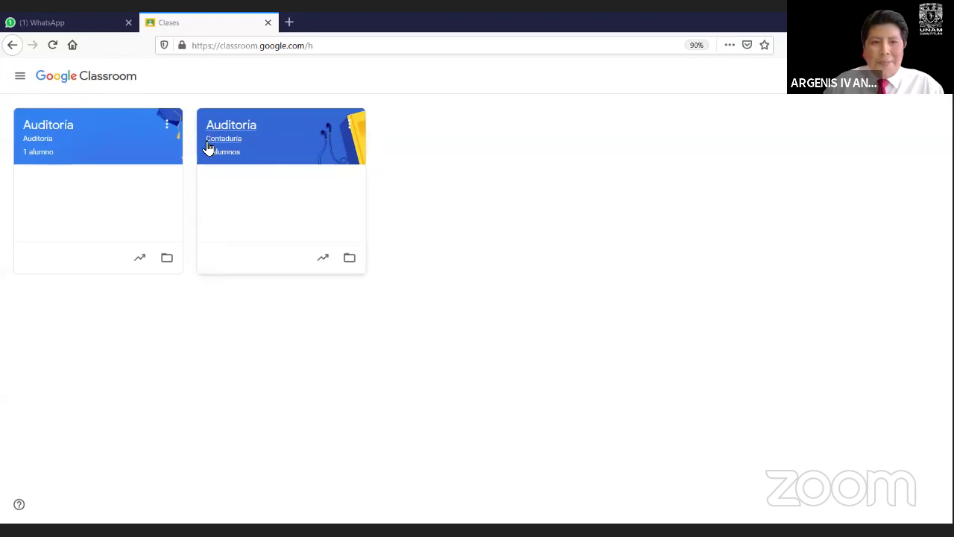
Step: Open the Auditoría class of the Contaduría section and view its class code enlarged, highlighting the whole code
click(246, 135)
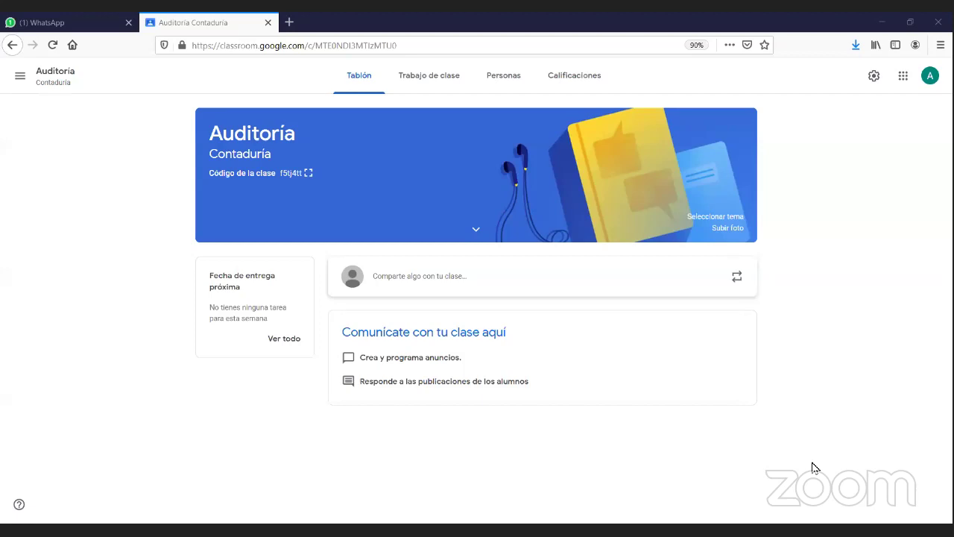
click(306, 175)
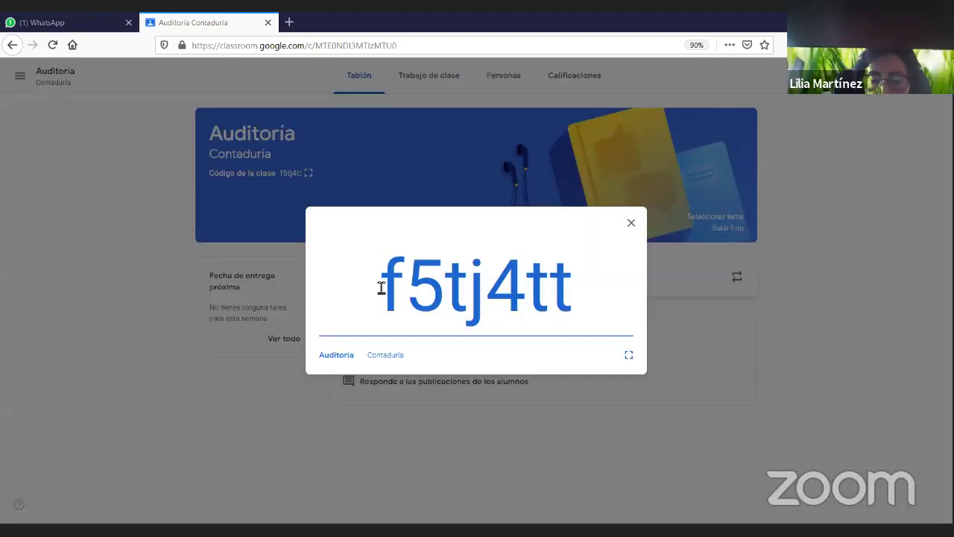
mouse_move(388, 288)
mouse_down()
mouse_move(559, 294)
mouse_move(394, 304)
mouse_up()
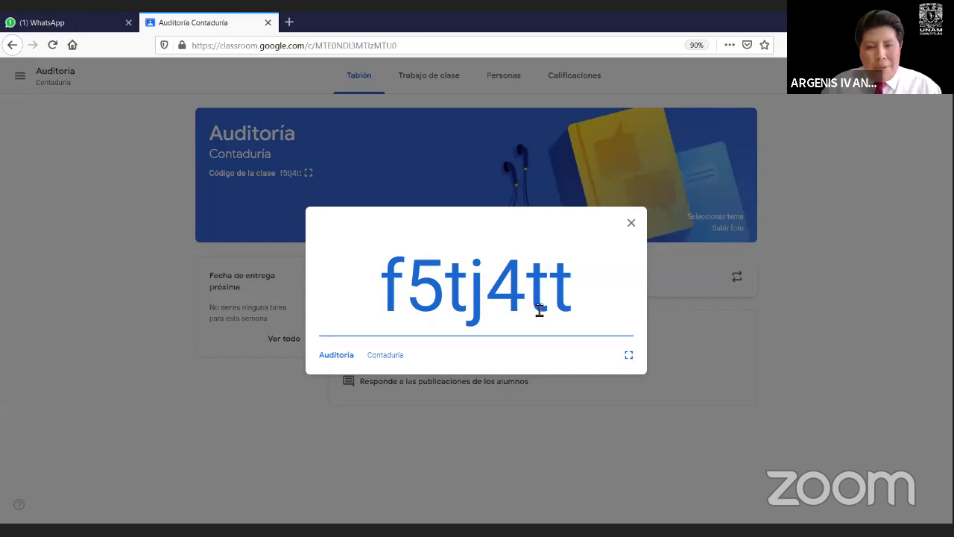
drag(573, 304, 392, 276)
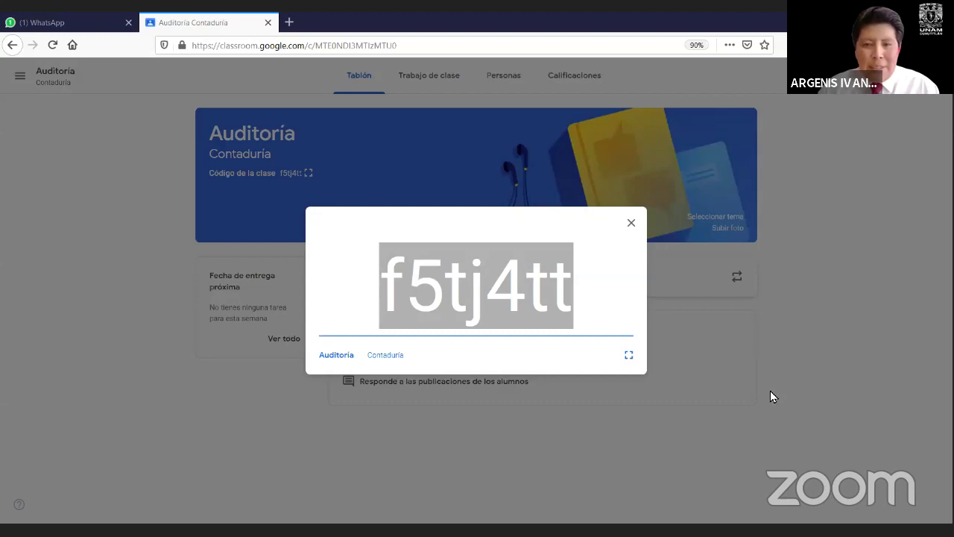
click(631, 223)
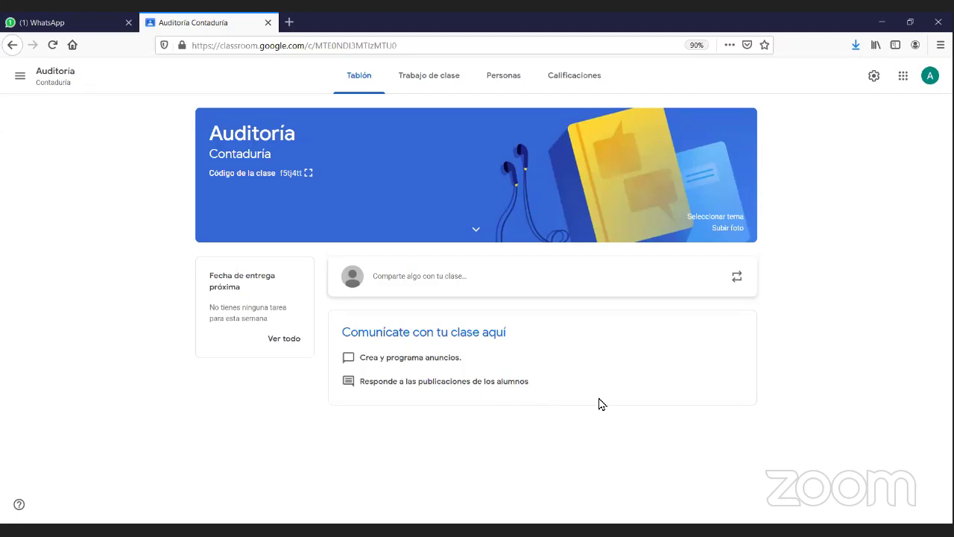
click(307, 173)
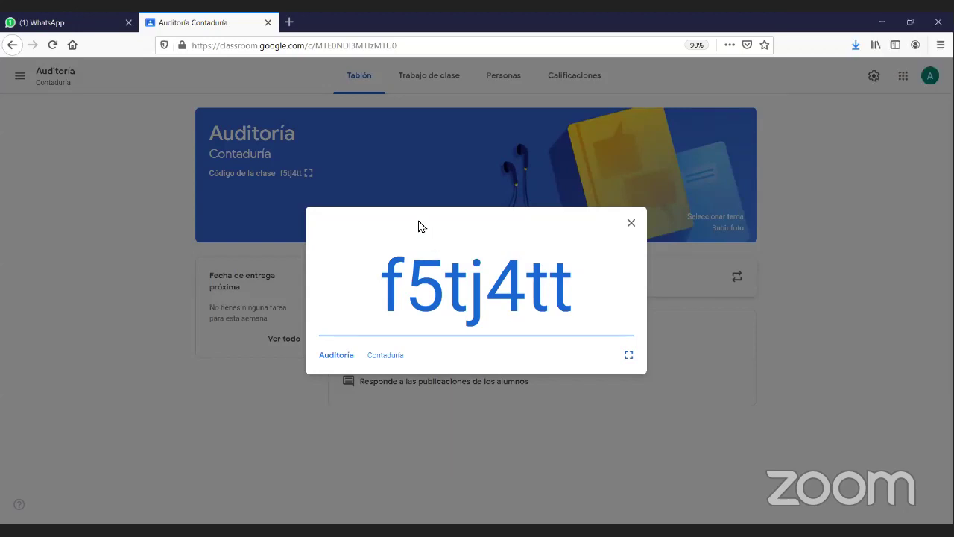
click(631, 223)
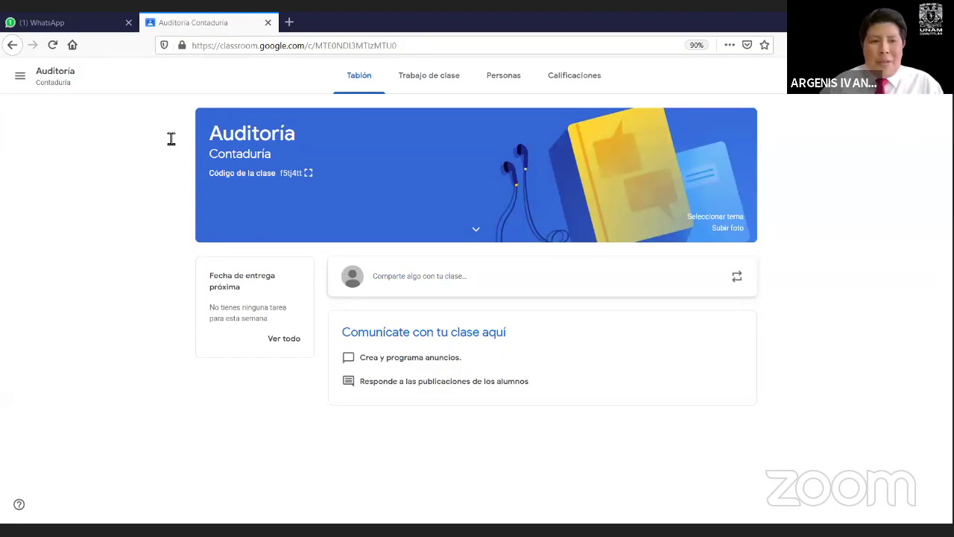
Step: Open Classroom from the list of Google apps, view the form for joining a class by code and cancel it
click(235, 47)
click(902, 75)
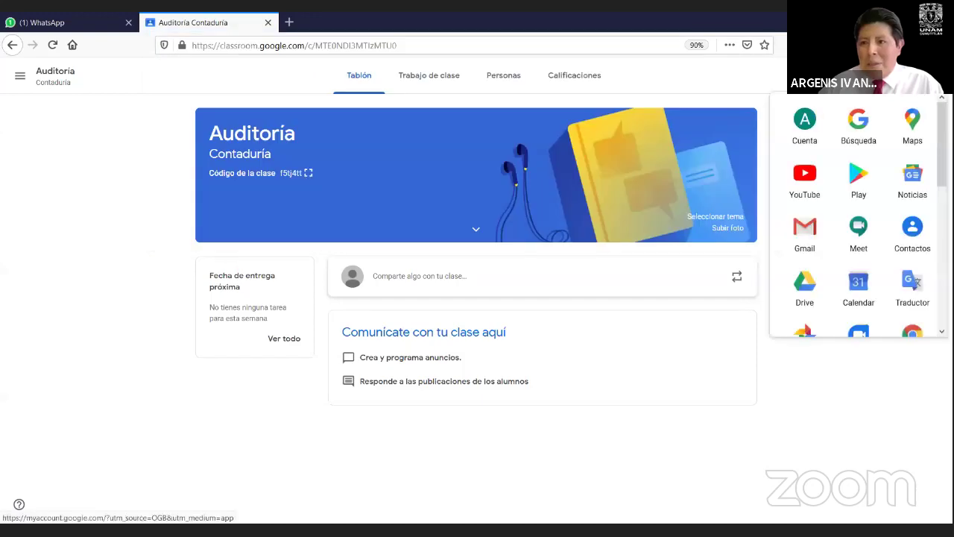
scroll(894, 216, down, 5)
click(911, 205)
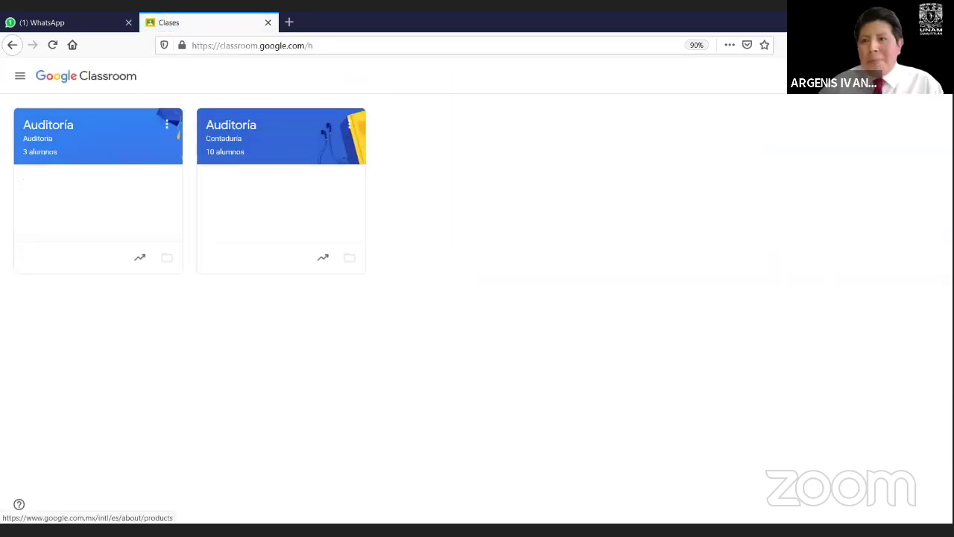
click(871, 75)
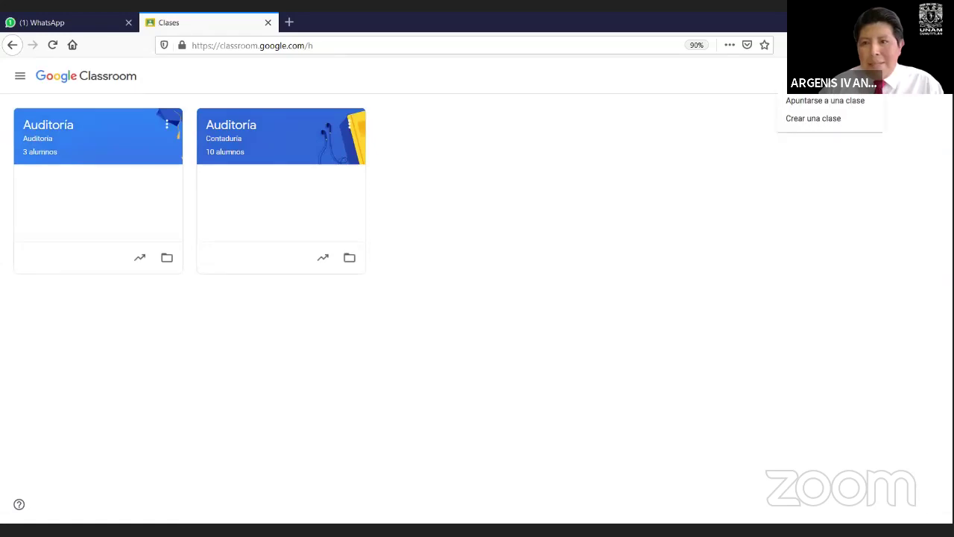
click(837, 103)
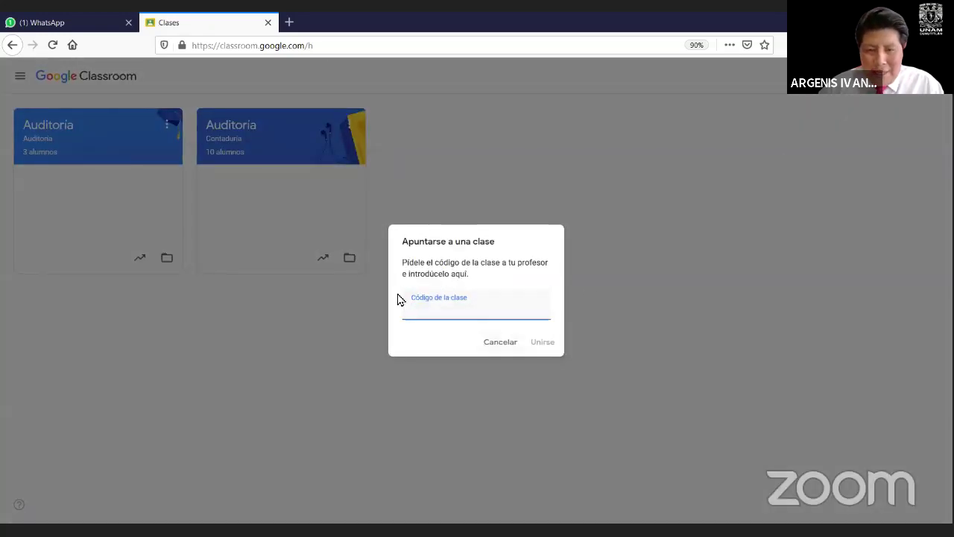
click(499, 342)
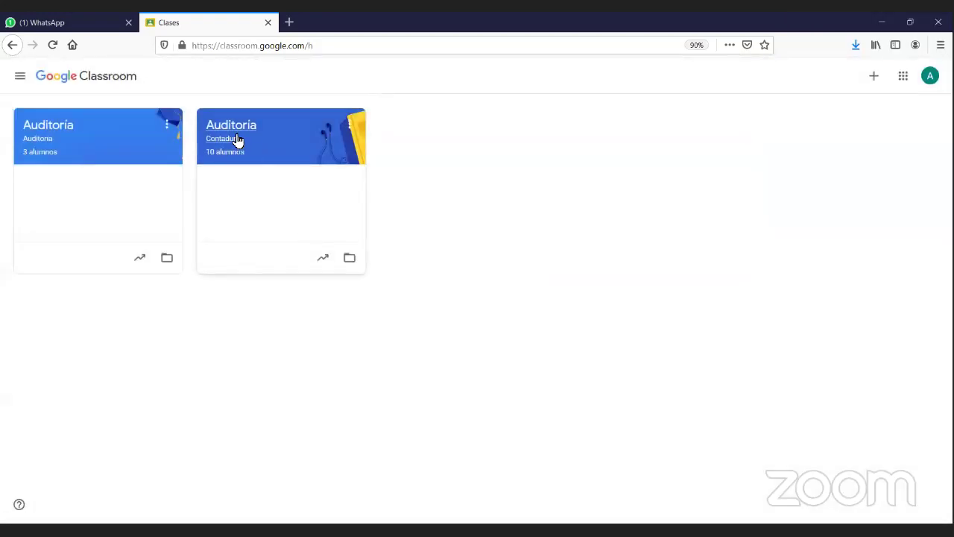
Step: Open the Auditoría class of the Contaduría section, show its class code enlarged, highlight the whole code and close the view
click(237, 137)
right_click(237, 134)
click(273, 335)
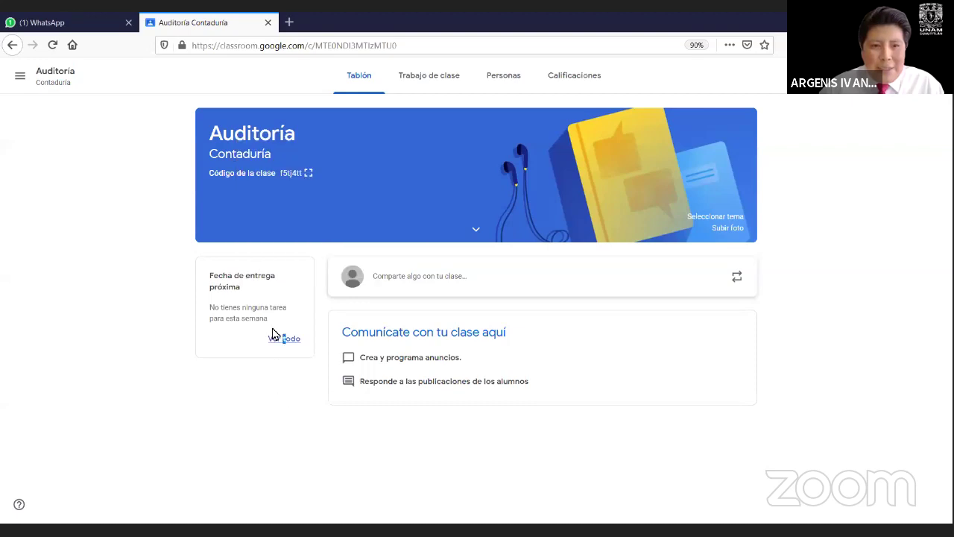
click(308, 174)
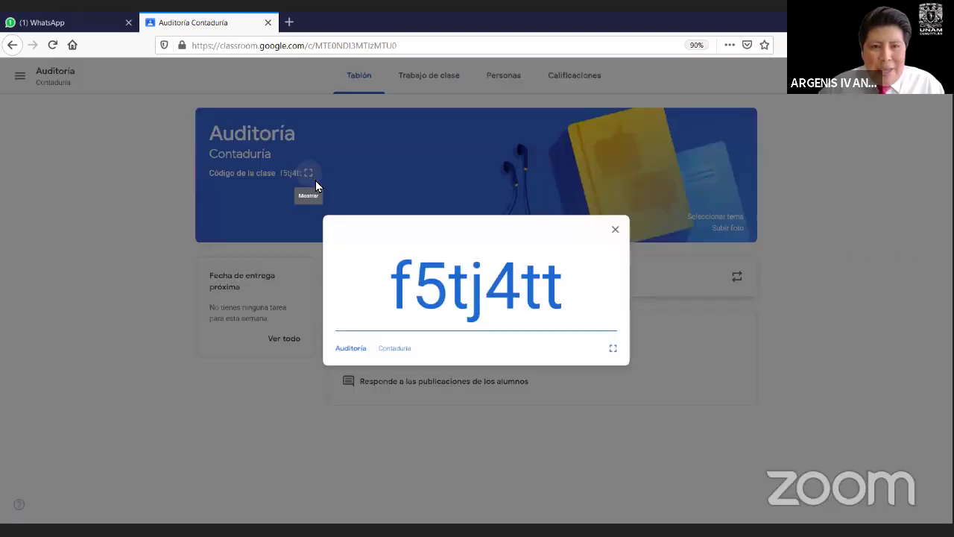
drag(381, 279, 578, 278)
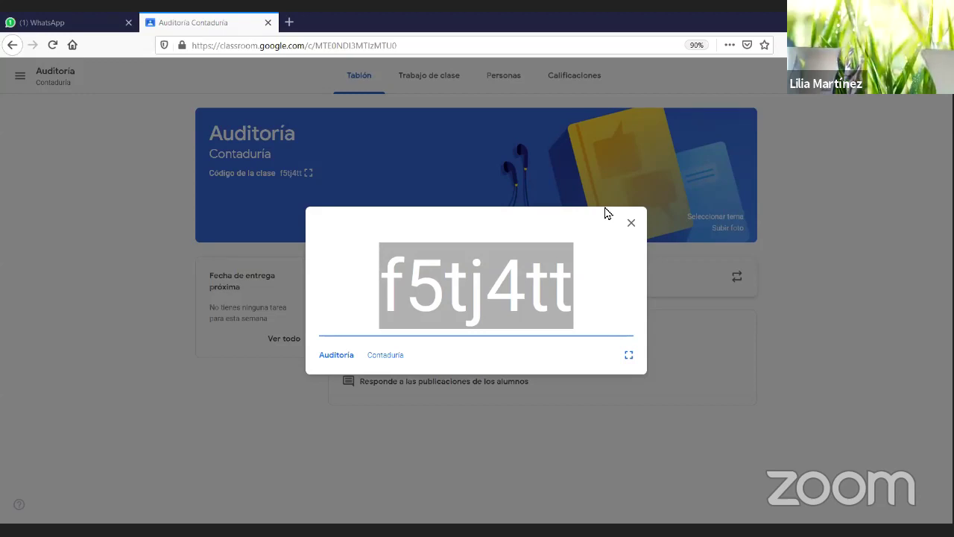
click(635, 195)
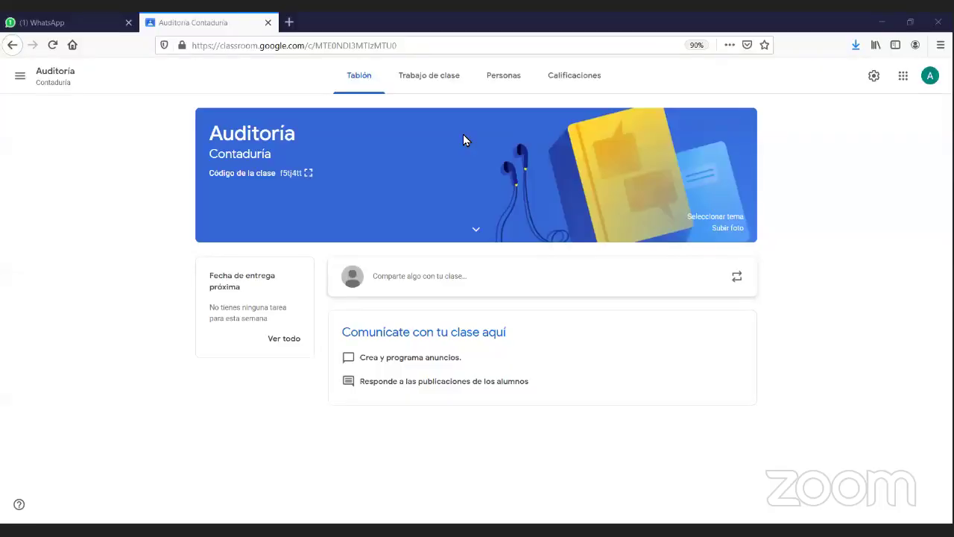
Step: Reopen Classroom's class list through the Google apps, show where students enter the class code when joining, and cancel the form
click(438, 46)
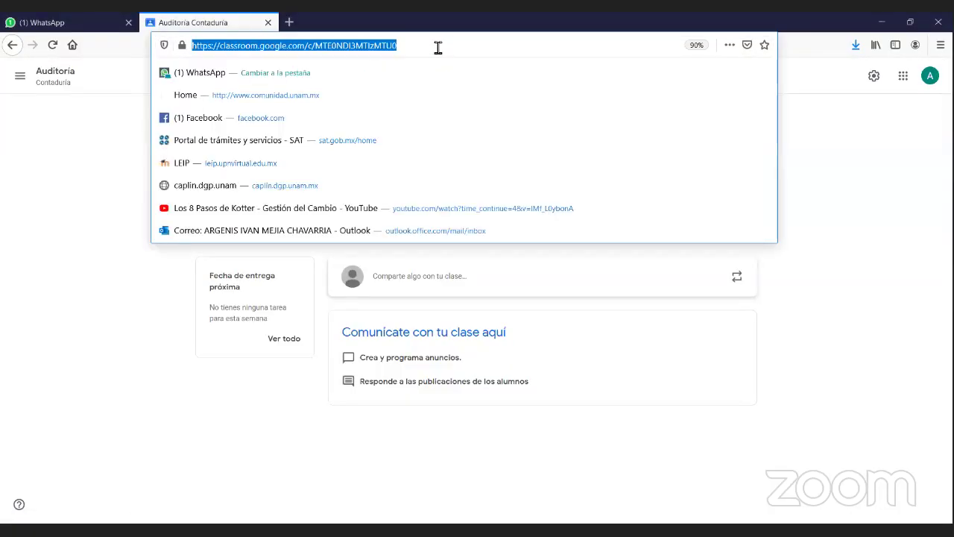
click(902, 76)
scroll(898, 208, down, 5)
click(911, 209)
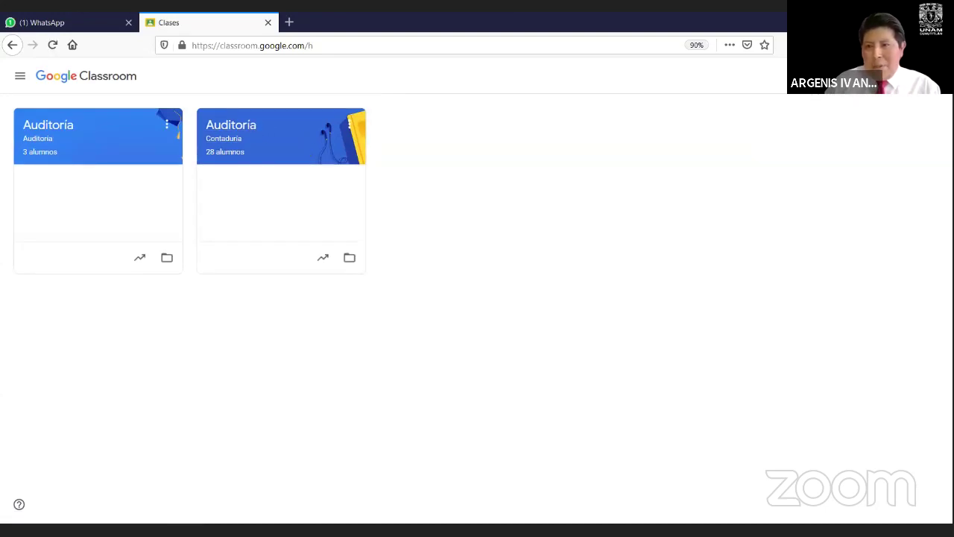
click(875, 79)
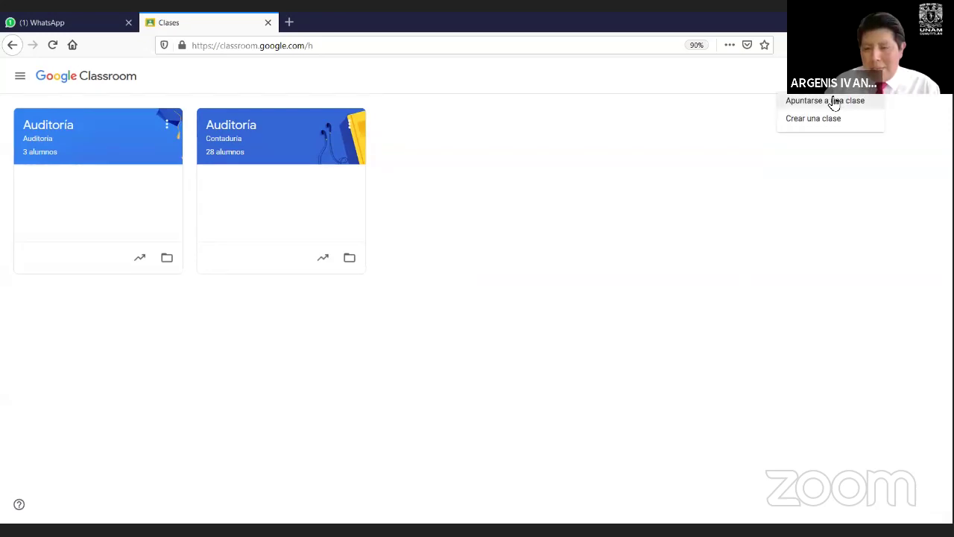
click(831, 100)
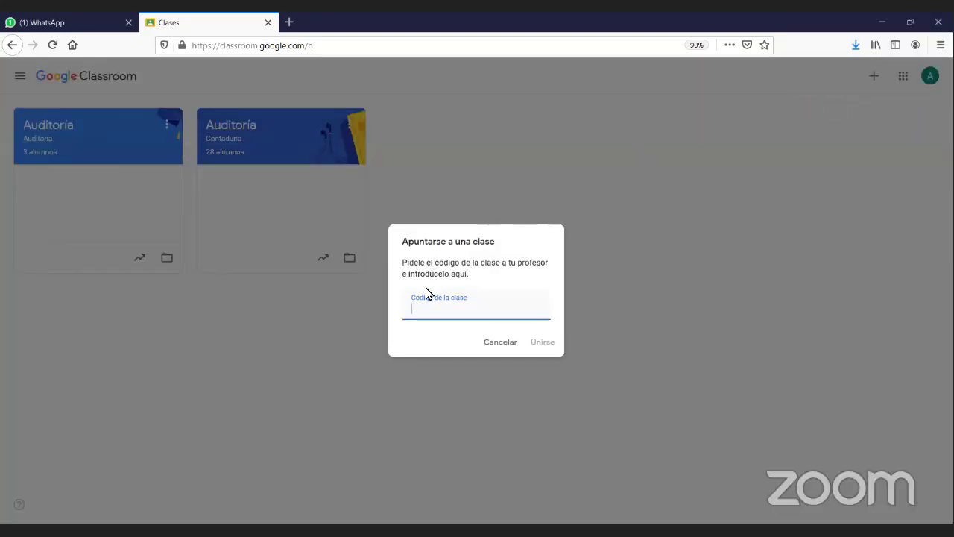
right_click(425, 287)
click(412, 267)
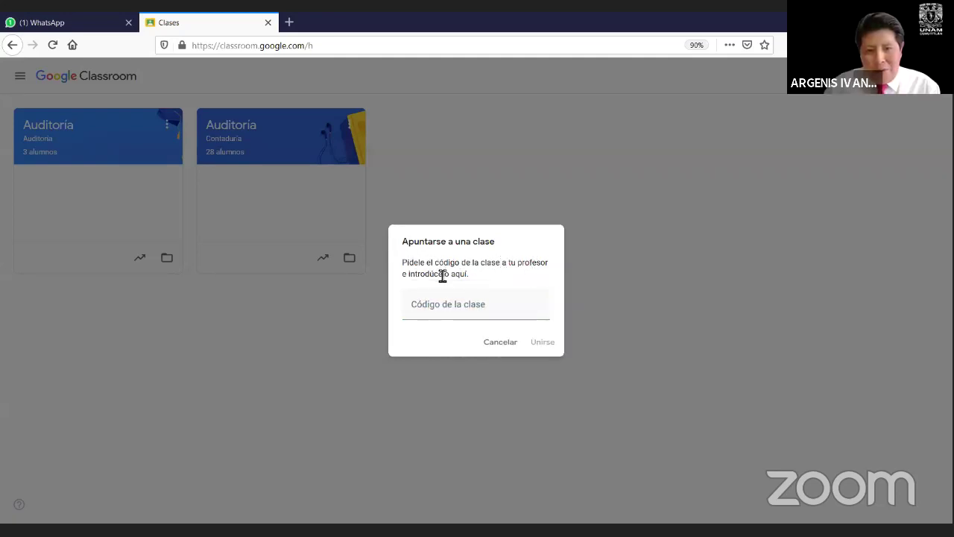
click(485, 307)
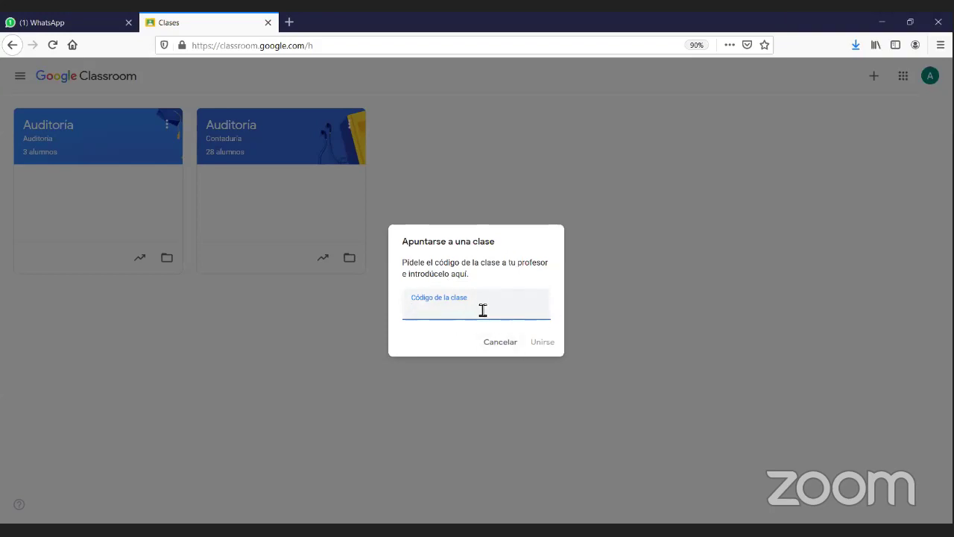
click(506, 347)
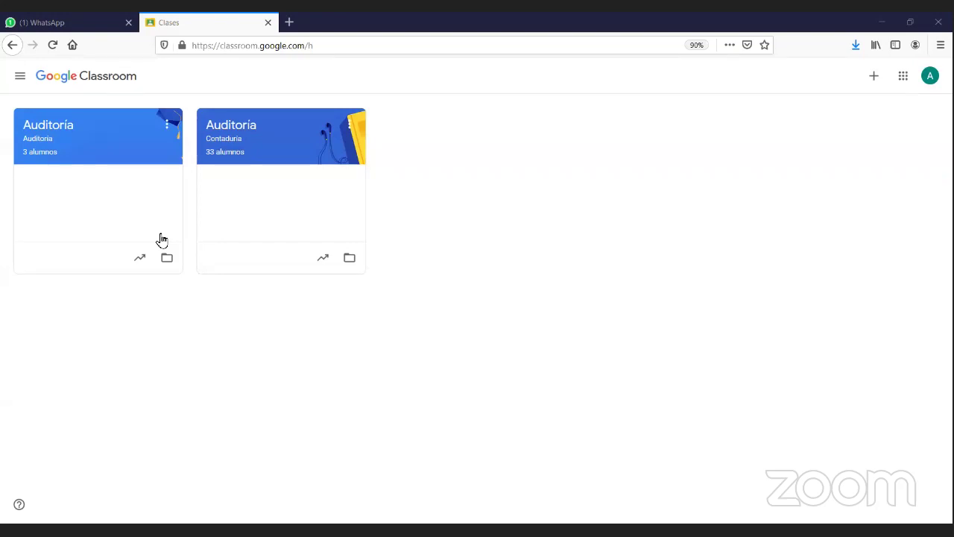
click(167, 124)
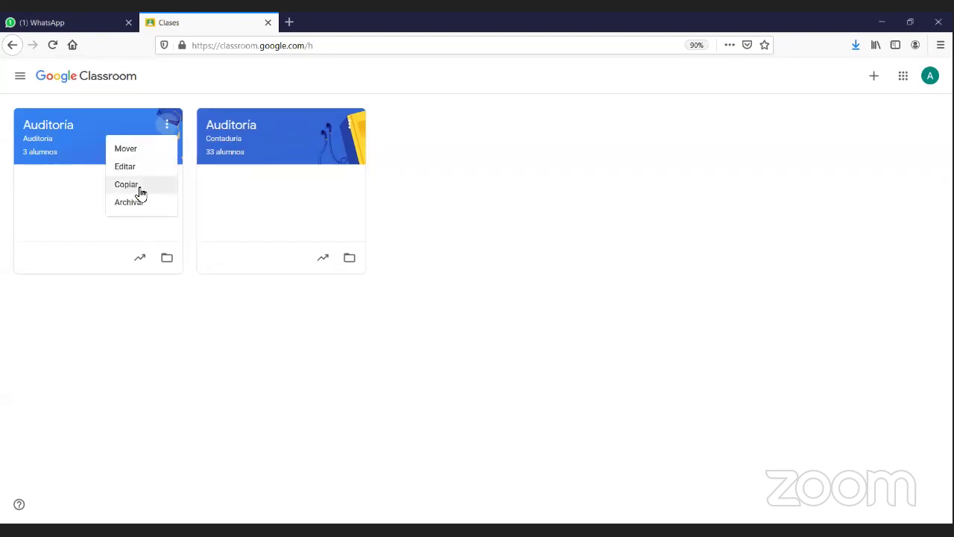
click(97, 146)
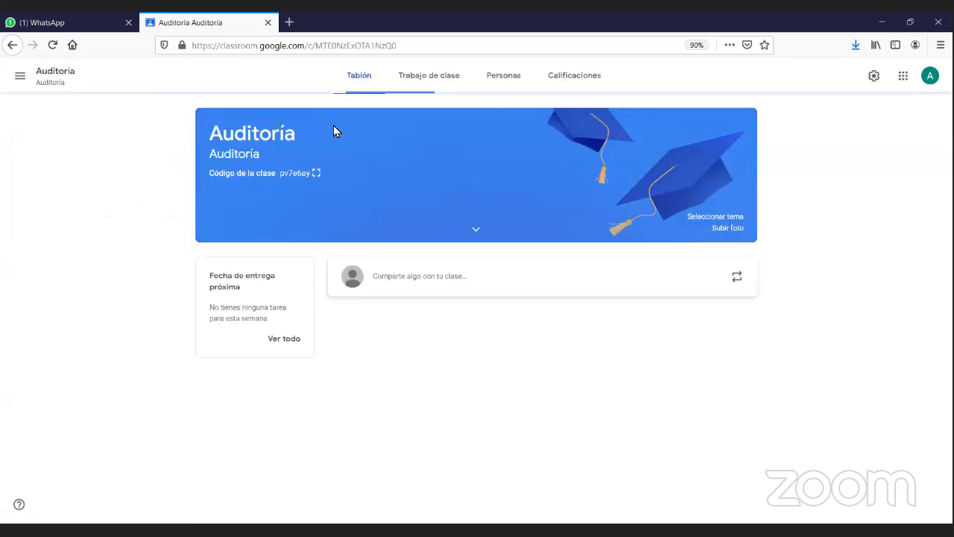
click(11, 45)
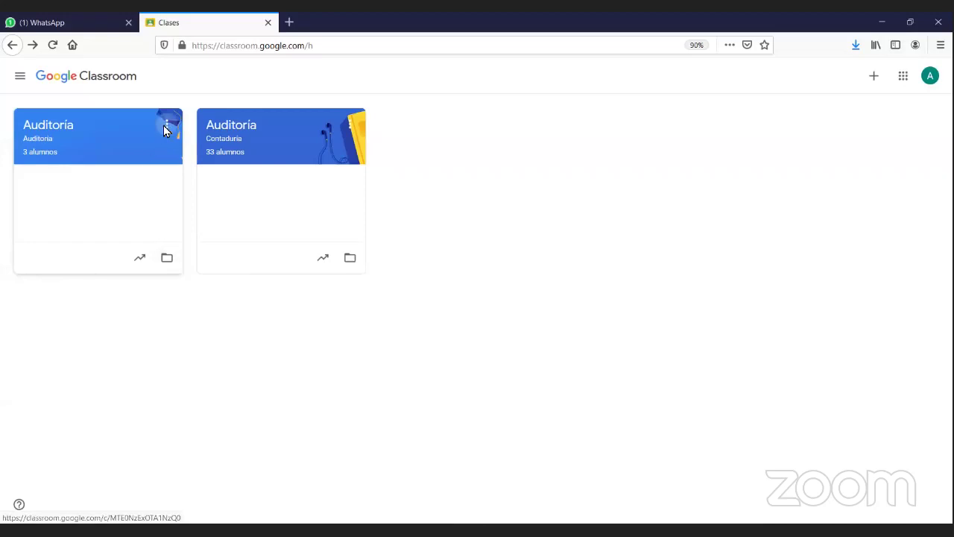
Step: Archive the Auditoría class of the Auditoría section and confirm the archiving
click(167, 125)
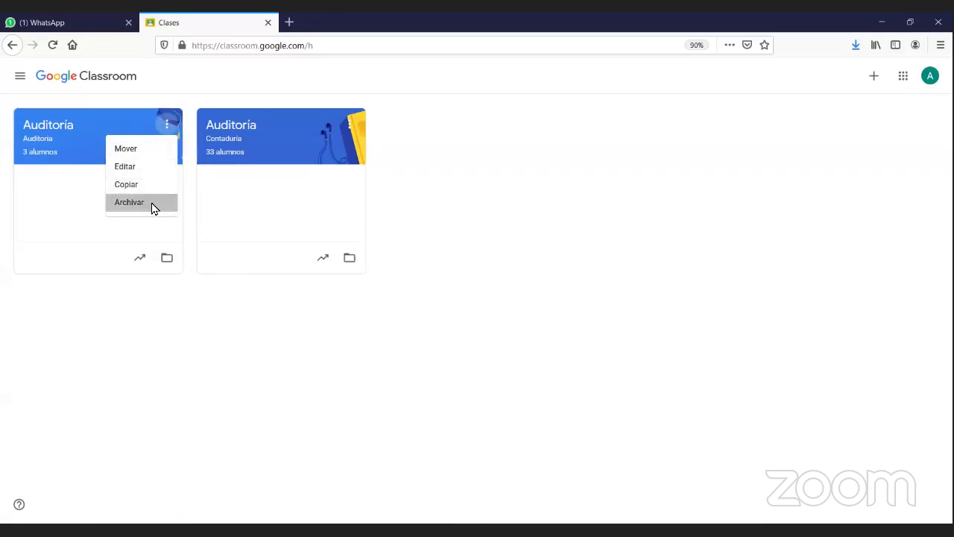
click(153, 205)
click(526, 341)
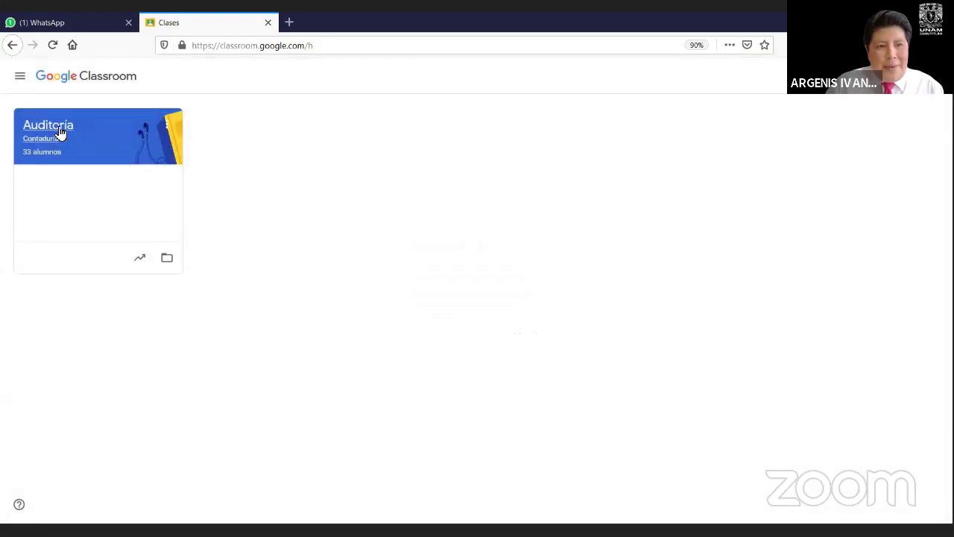
Step: Open the Contaduría section's Auditoría class, expand its details and view the General theme gallery without choosing a theme
click(62, 135)
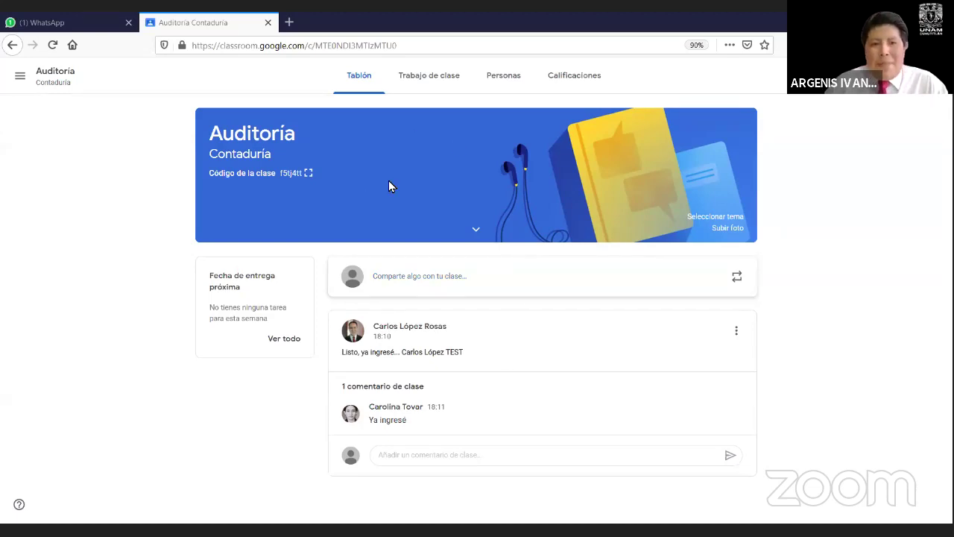
click(476, 232)
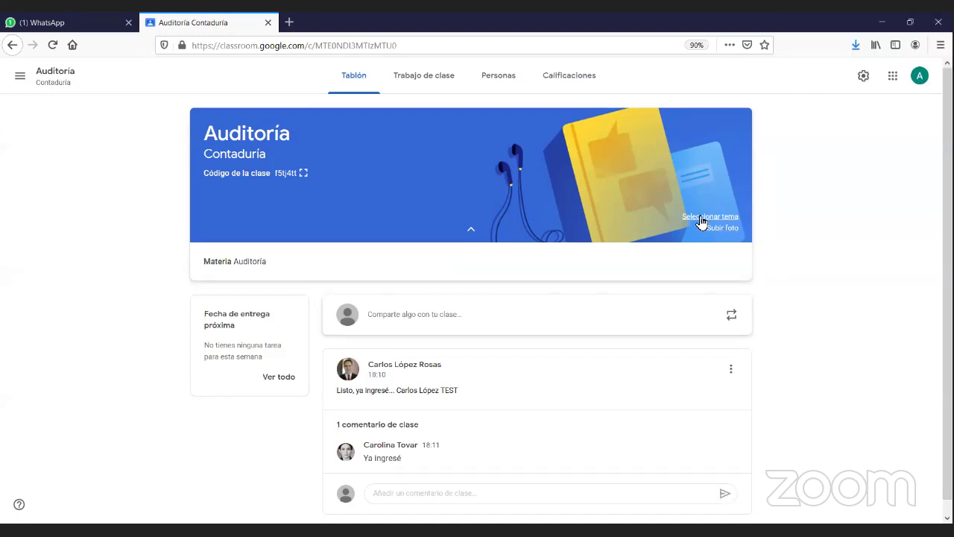
click(700, 218)
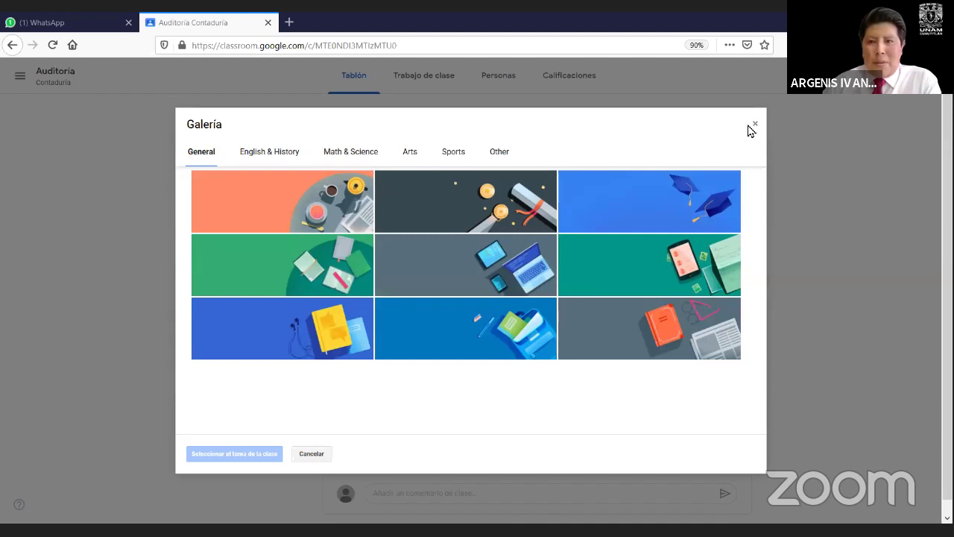
key(Escape)
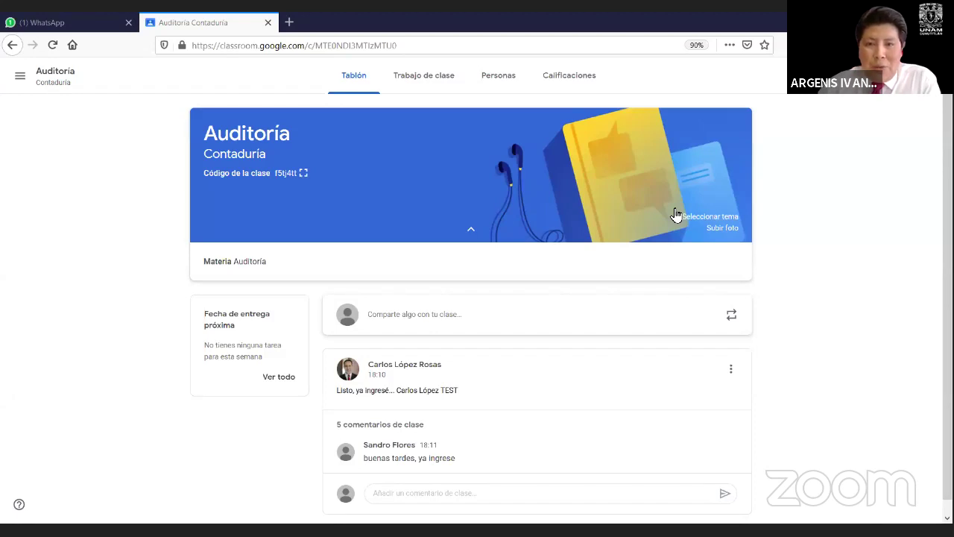
scroll(632, 167, down, 1)
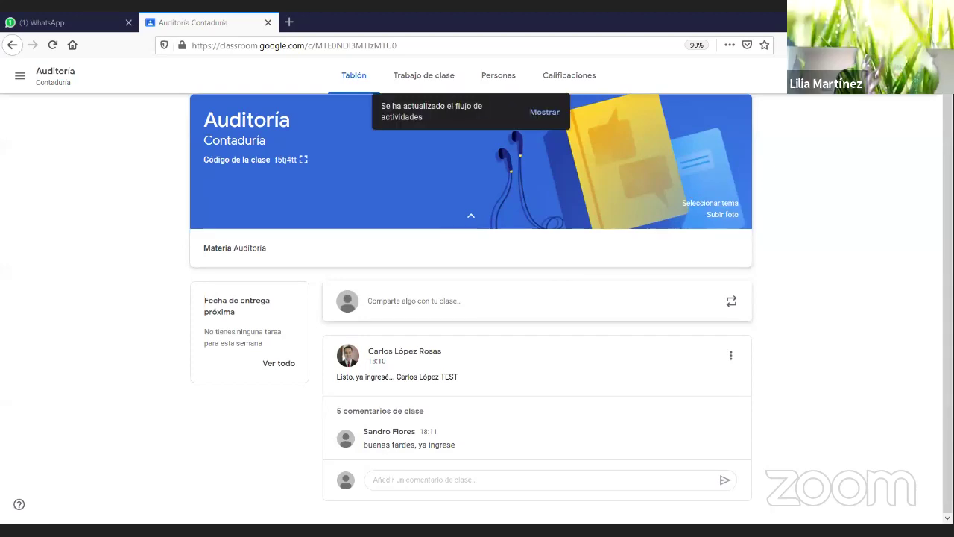
Step: View Classroom's main navigation, close it and go back to the class list through the Google apps
click(20, 82)
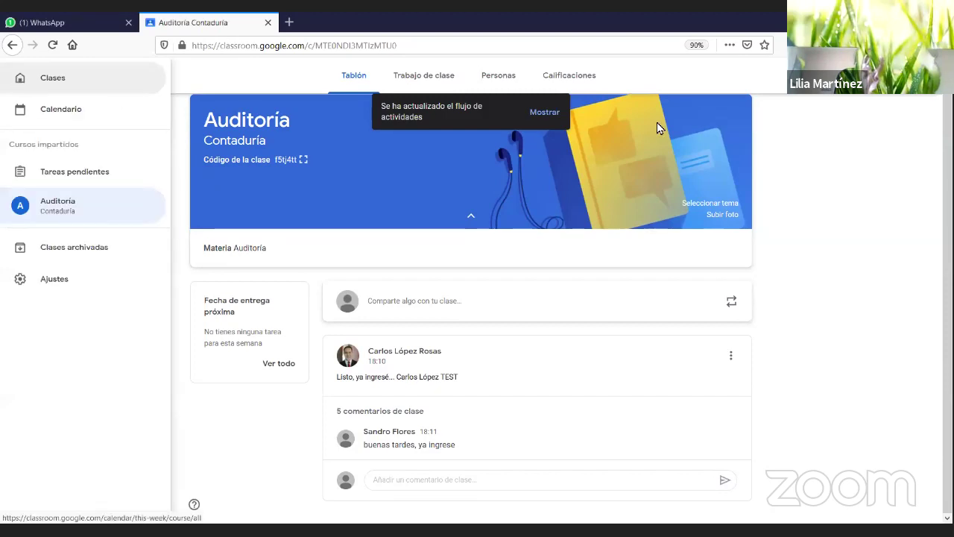
click(862, 154)
click(874, 75)
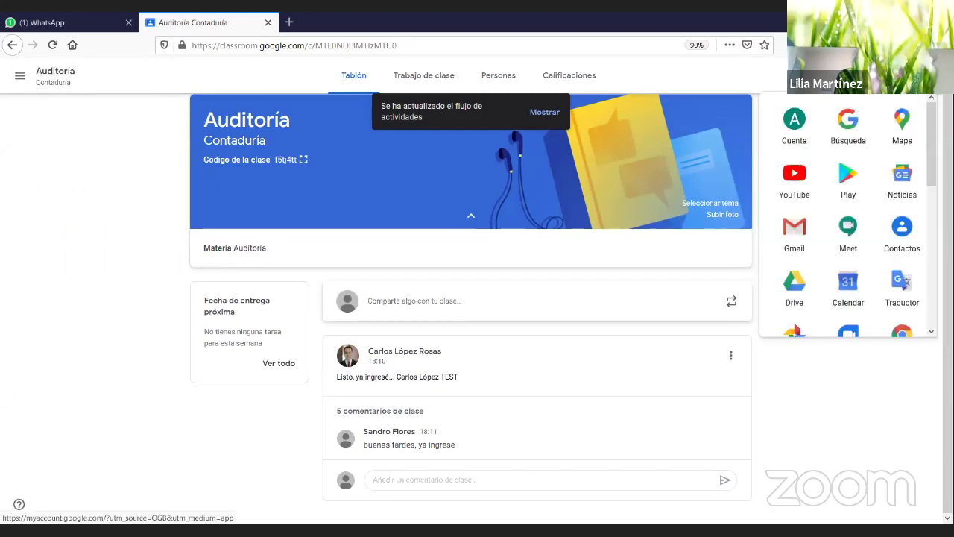
click(886, 358)
click(874, 75)
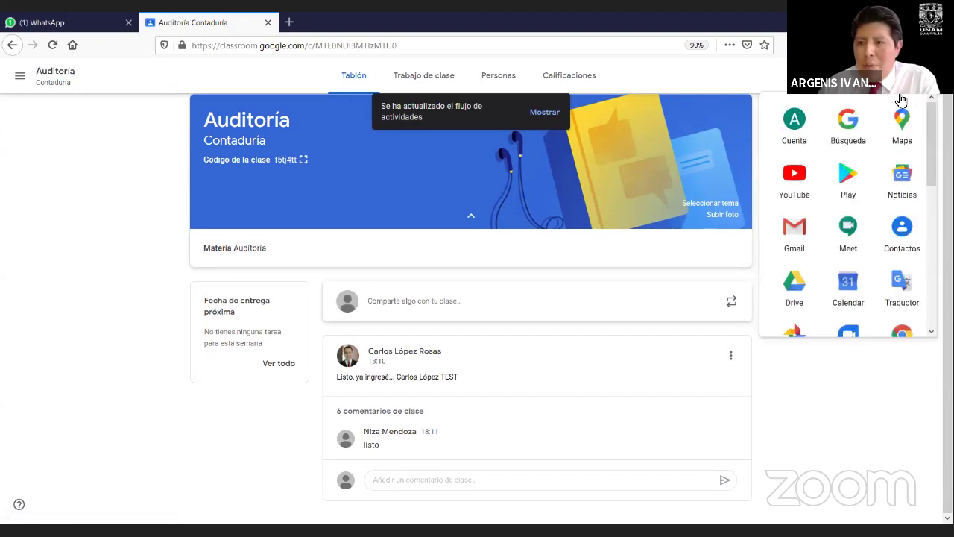
scroll(891, 206, down, 3)
click(902, 208)
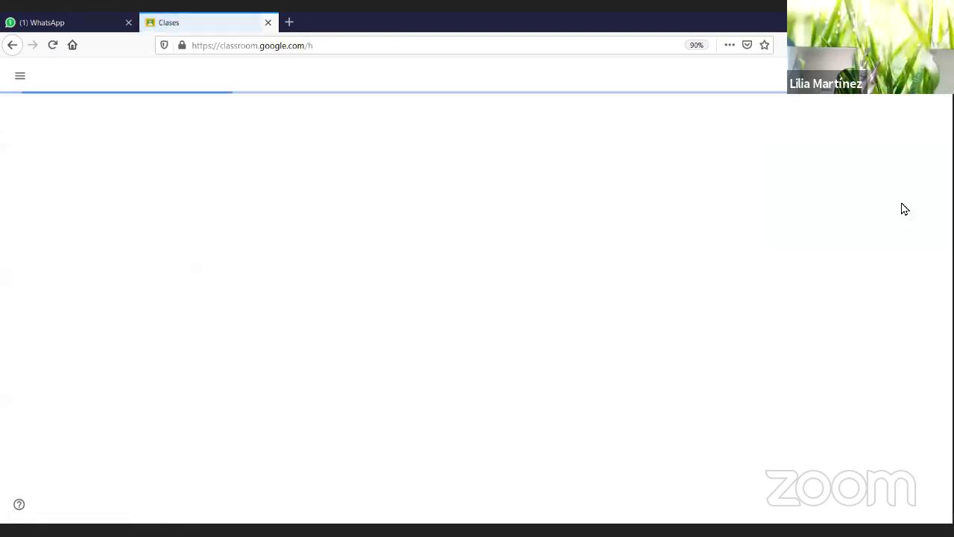
Step: Show the Apuntarse a una clase form from the class list and cancel it
click(874, 75)
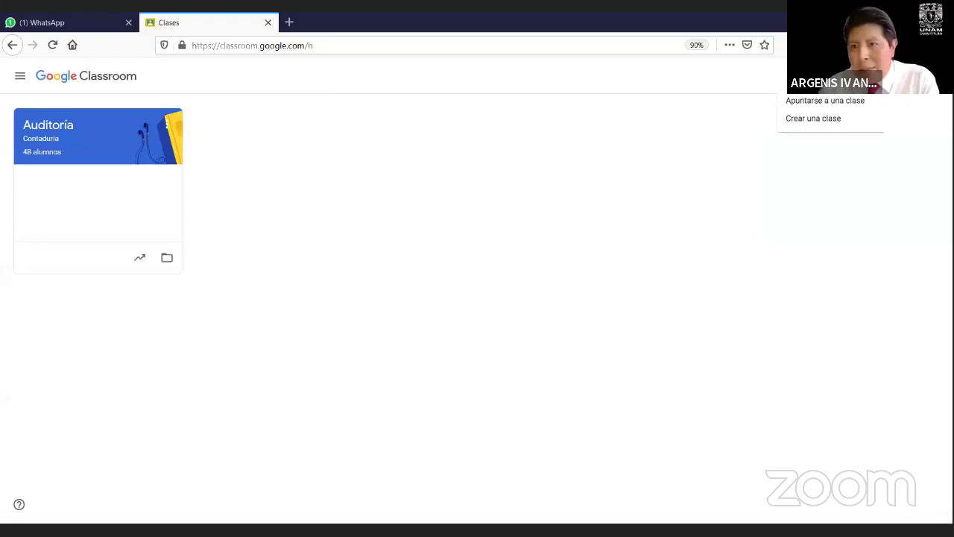
click(836, 101)
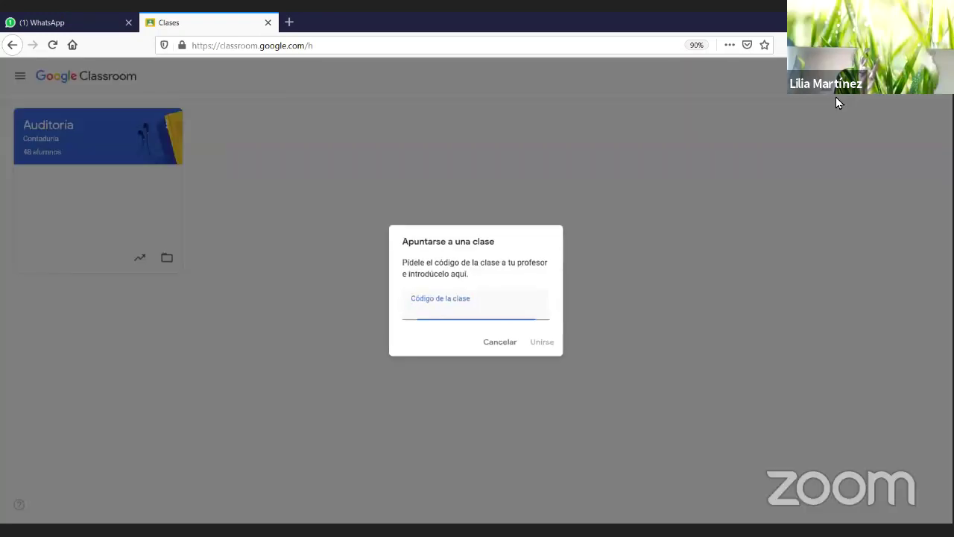
click(500, 342)
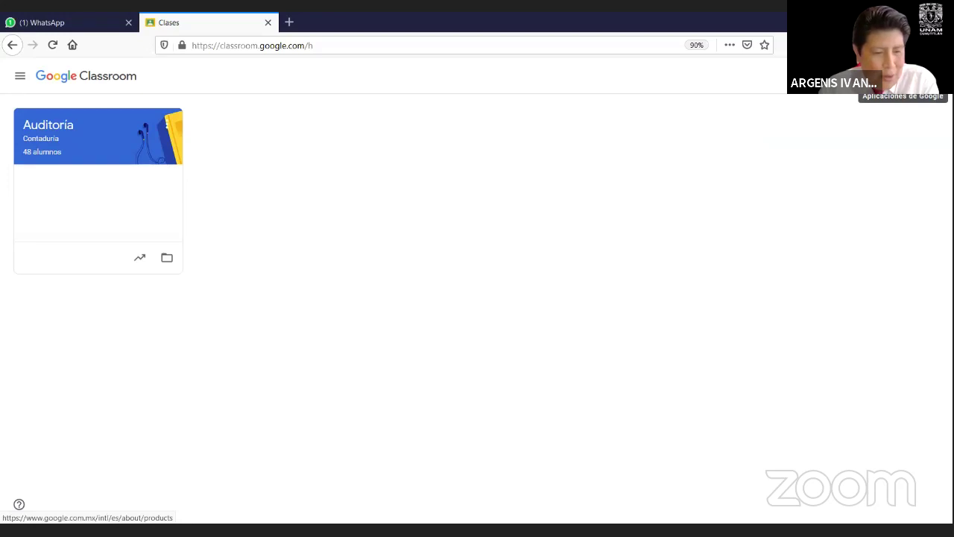
Step: Reopen Classroom through the Google apps, display the class-code form for joining a class and cancel it
click(902, 75)
scroll(911, 190, down, 5)
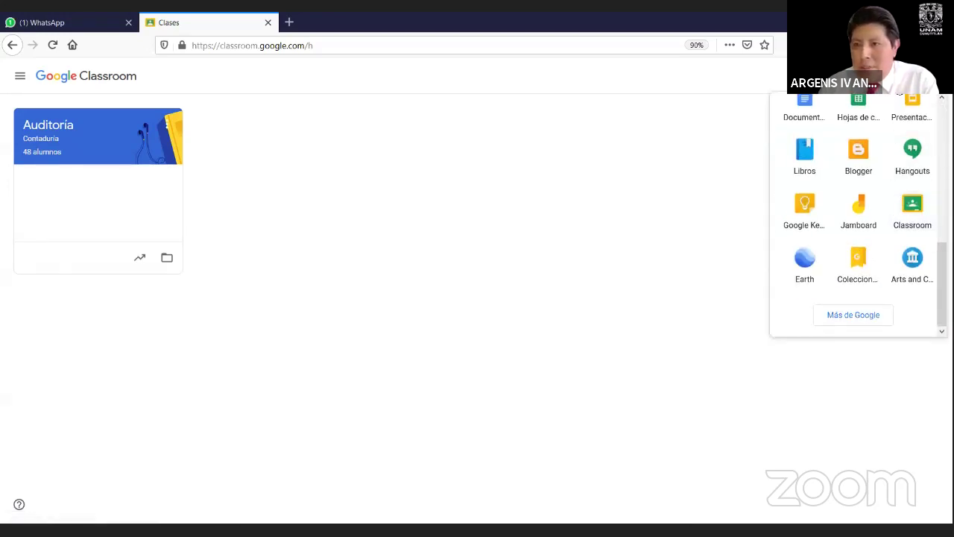
click(917, 195)
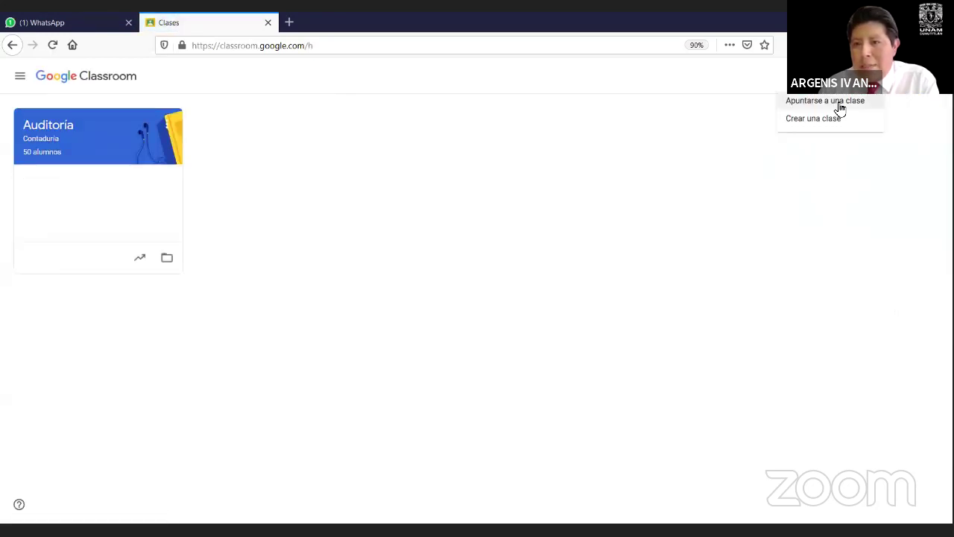
click(840, 102)
right_click(840, 105)
click(442, 316)
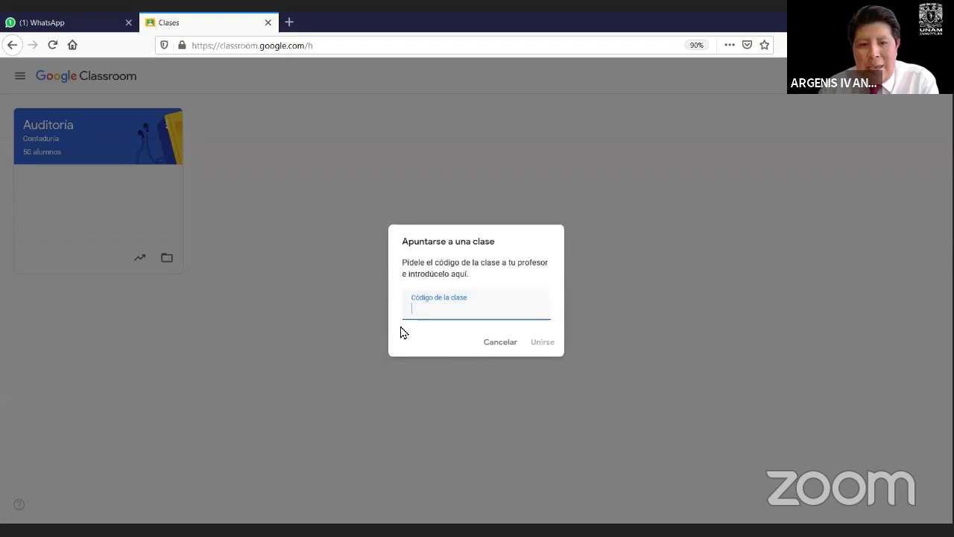
click(500, 344)
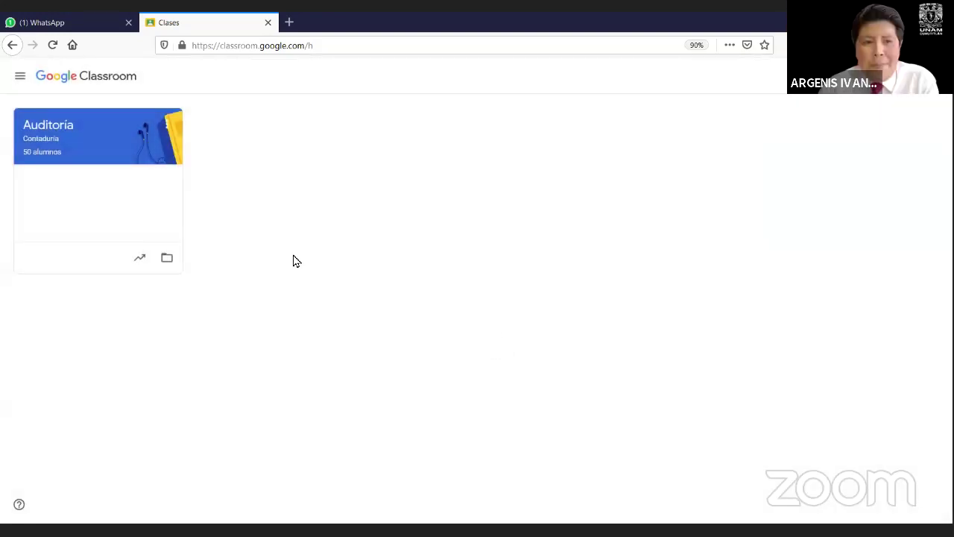
Step: Open the Auditoría class, dismiss the tip about moving posts and apply the yellow flags theme from the English & History gallery
click(44, 144)
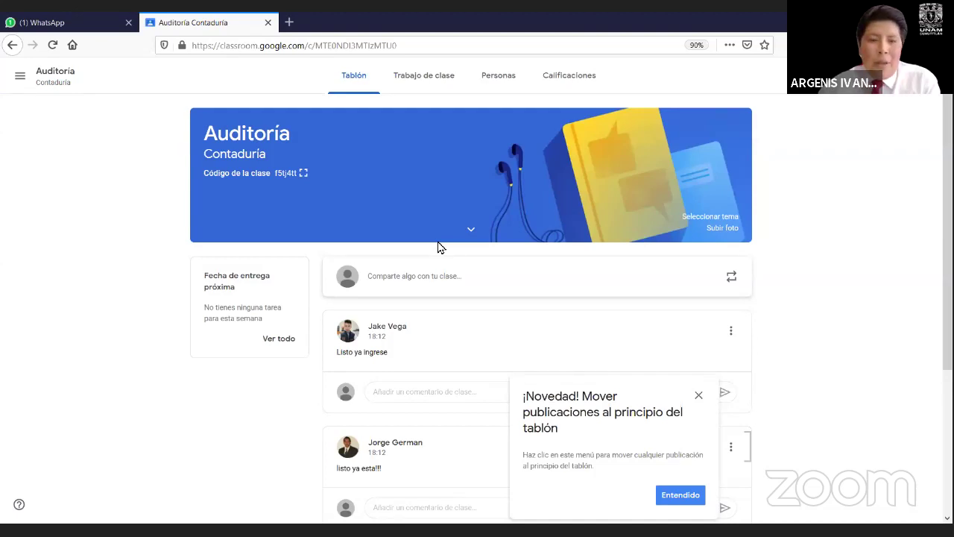
click(708, 216)
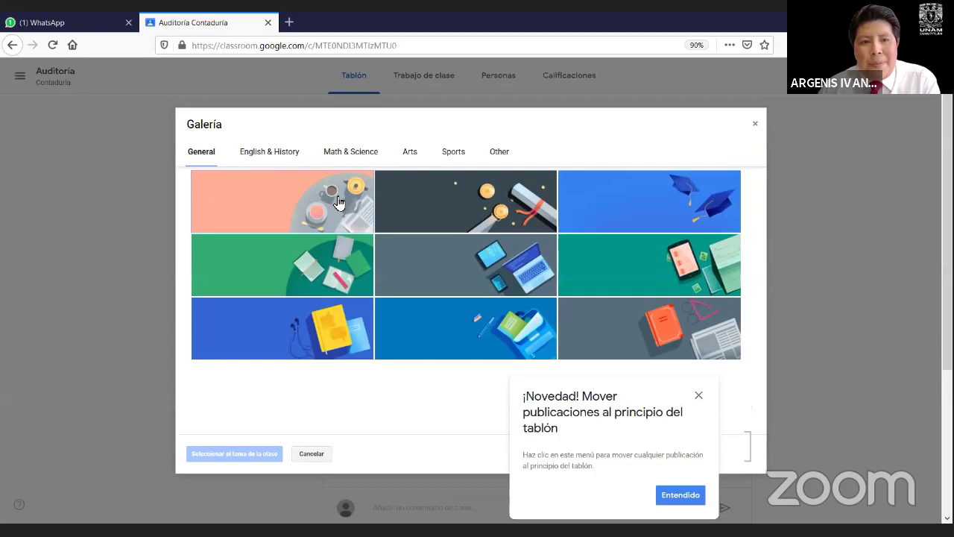
click(259, 153)
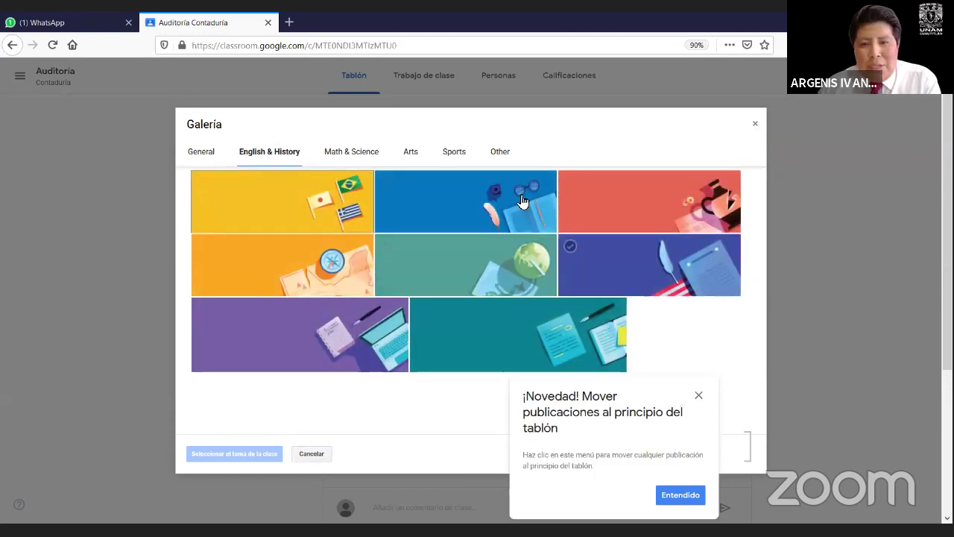
click(223, 213)
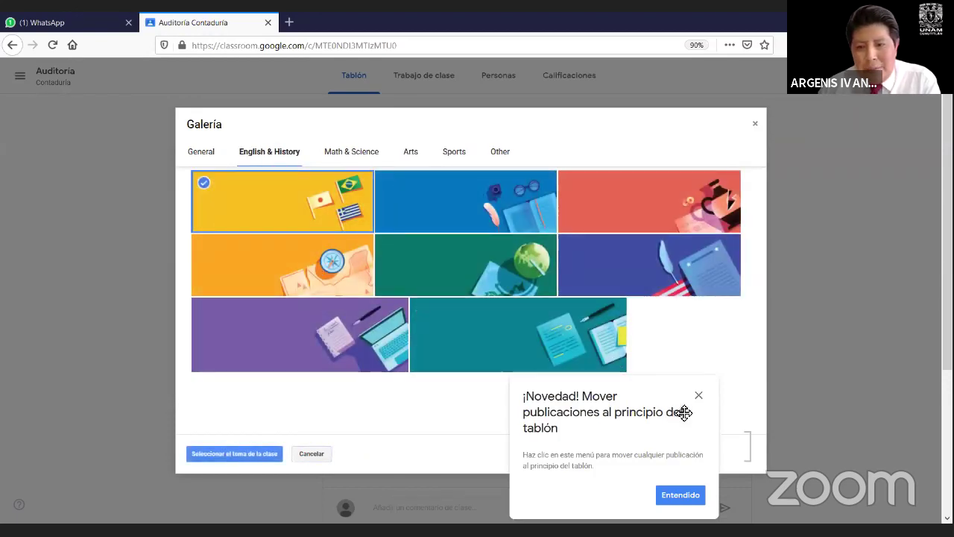
click(698, 395)
click(270, 455)
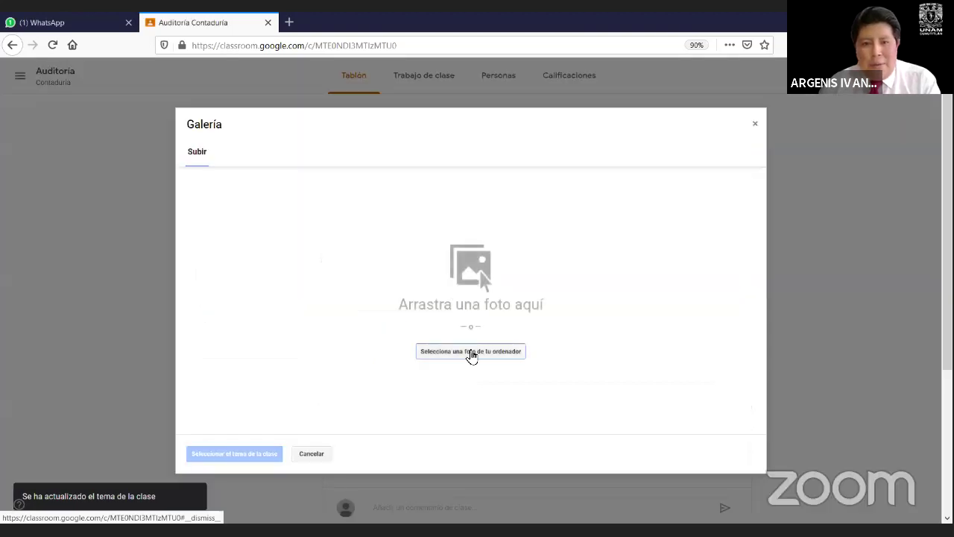
Step: Upload El_ABC_CLASSRROOM_page-0002.jpg from the classroom cursos folder on drive D and use its cropped title area as the class theme
click(472, 354)
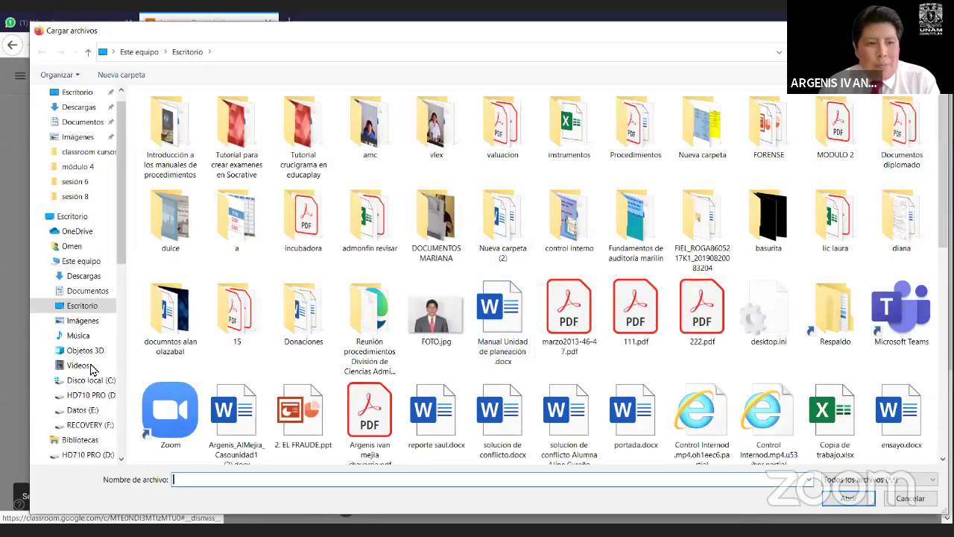
click(93, 395)
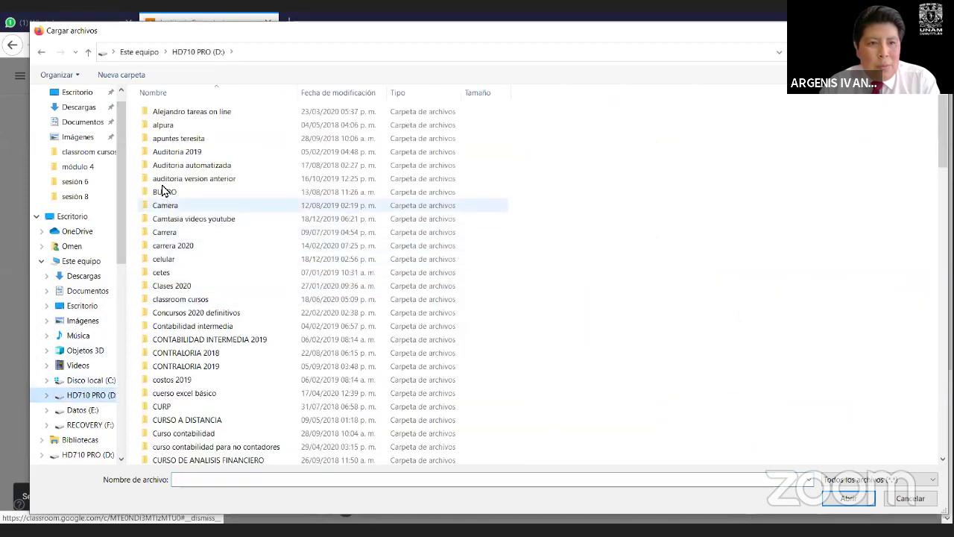
double_click(185, 299)
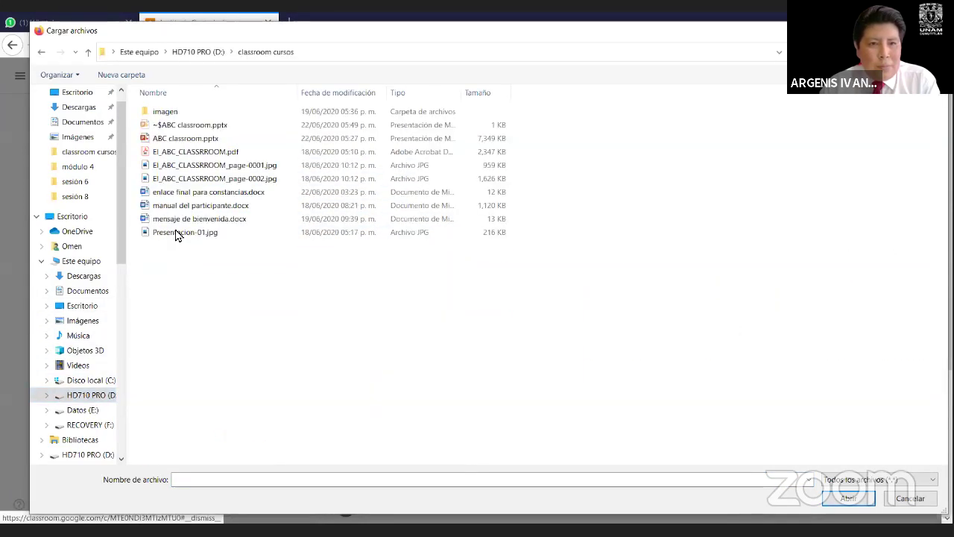
double_click(173, 180)
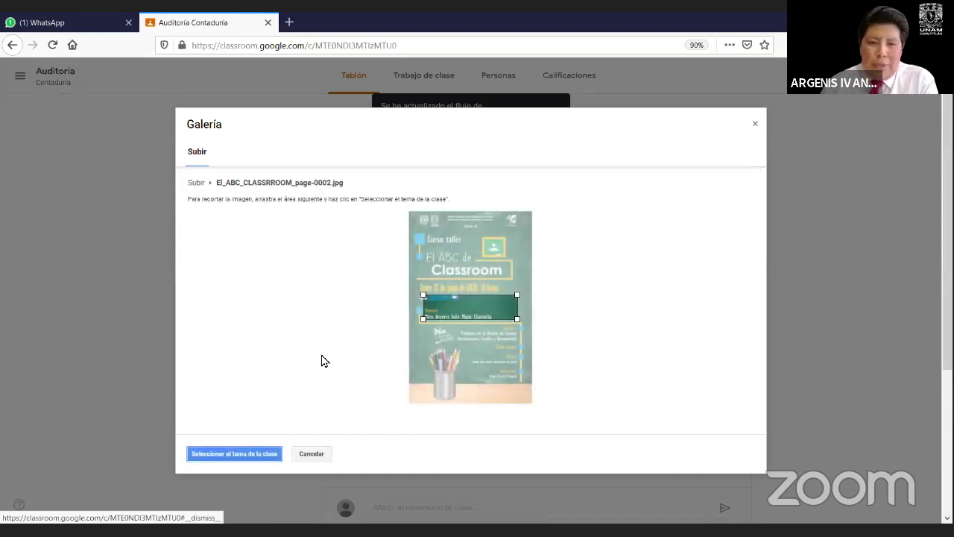
drag(518, 298, 524, 278)
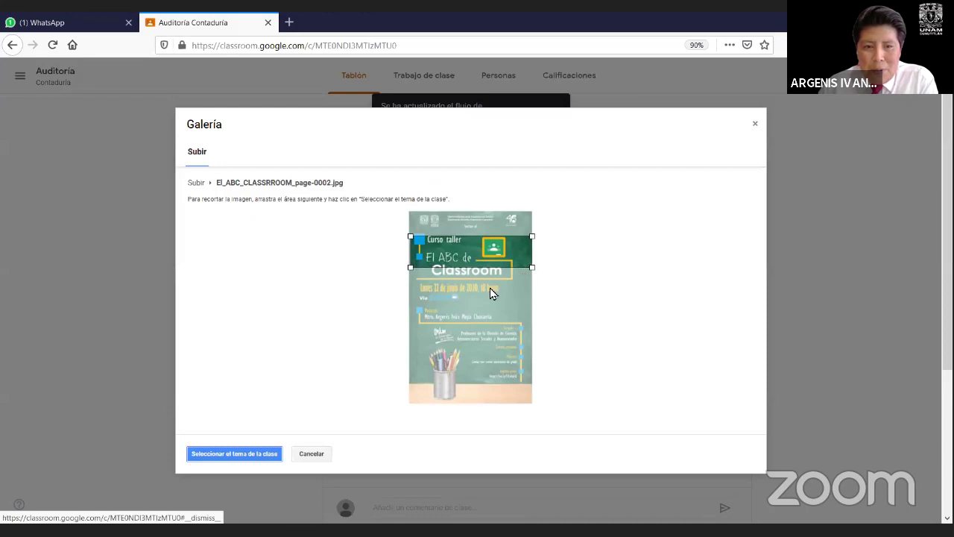
click(245, 458)
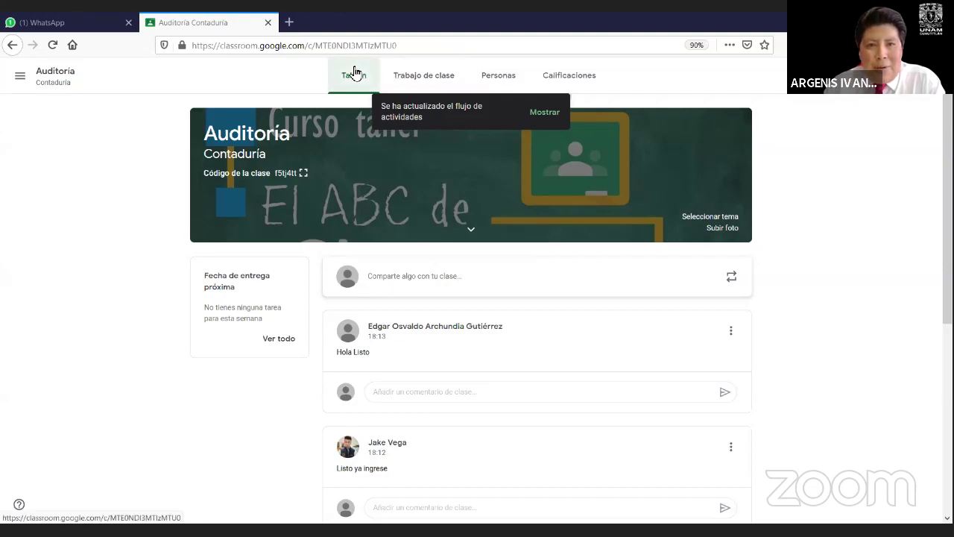
Step: Tour the class's Trabajo de clase, Personas and Calificaciones pages, then view the main navigation and return to the Tablón
click(416, 75)
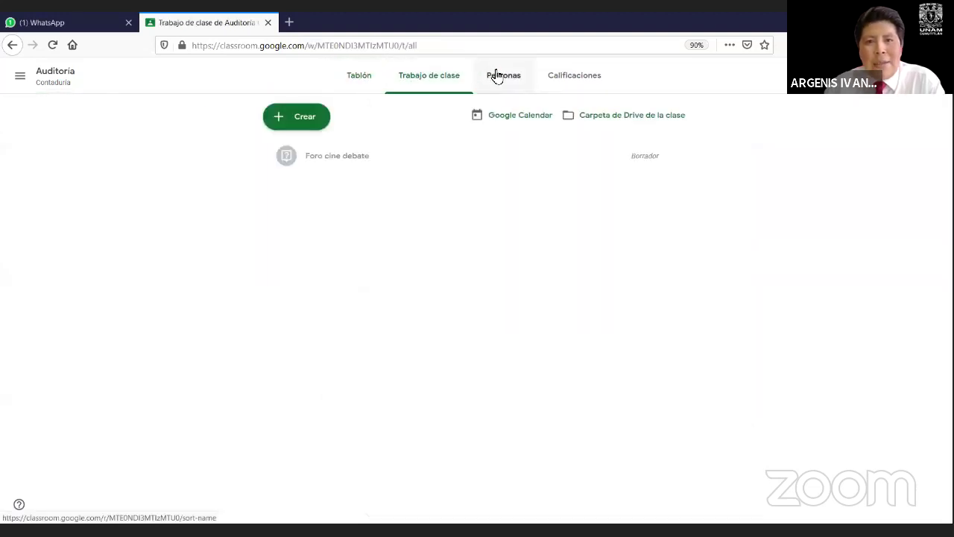
click(497, 75)
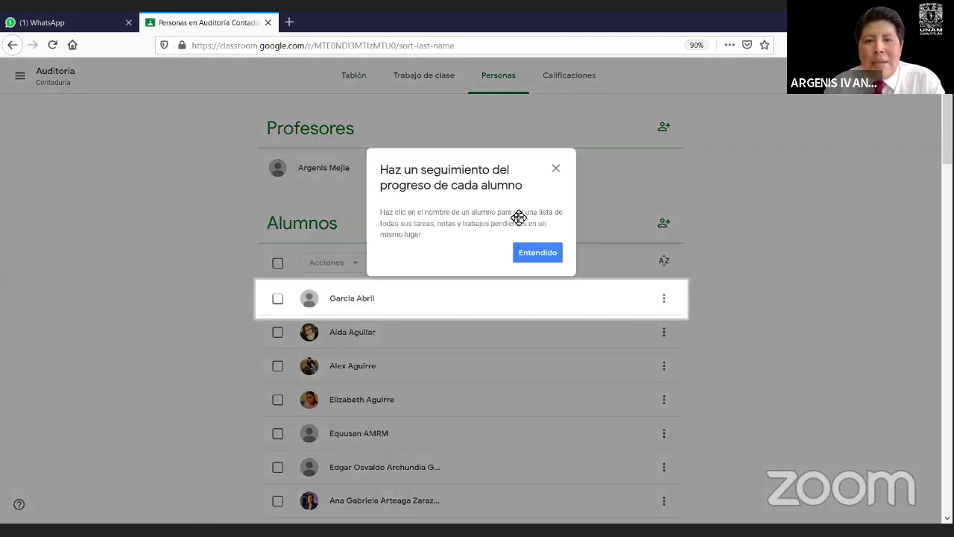
click(555, 169)
click(549, 77)
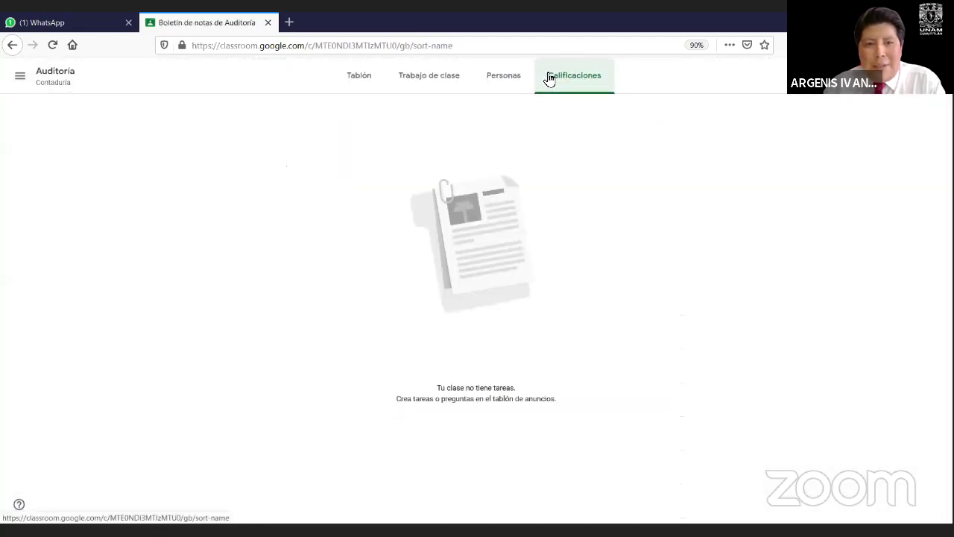
click(370, 80)
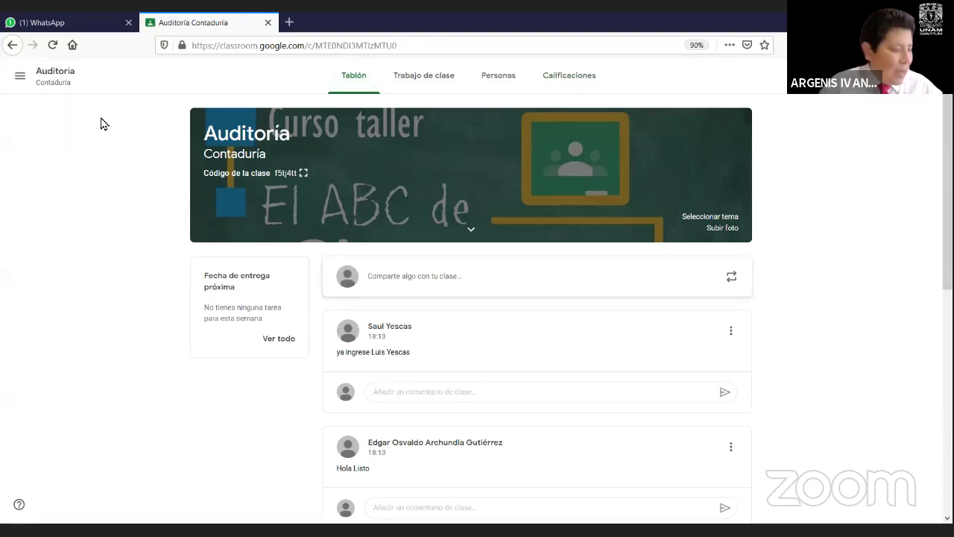
click(20, 77)
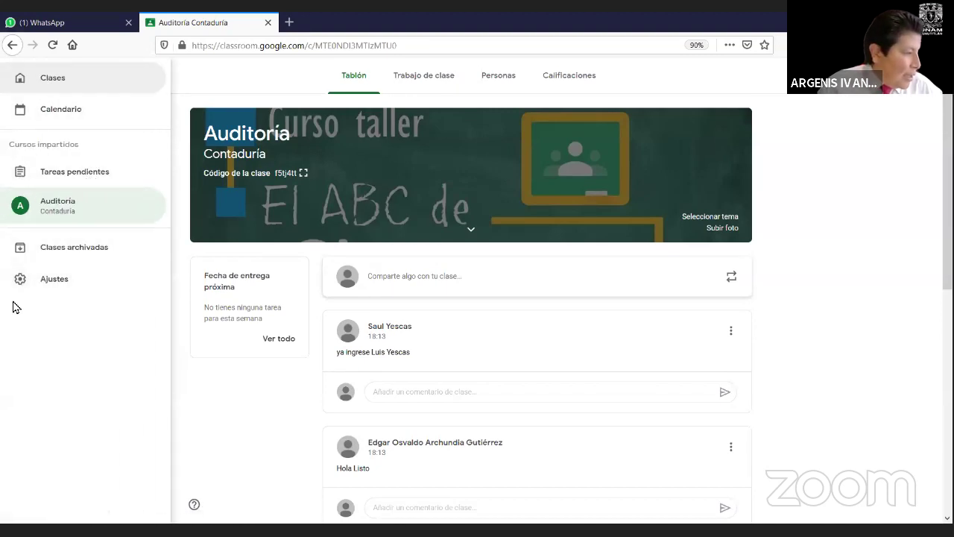
click(341, 80)
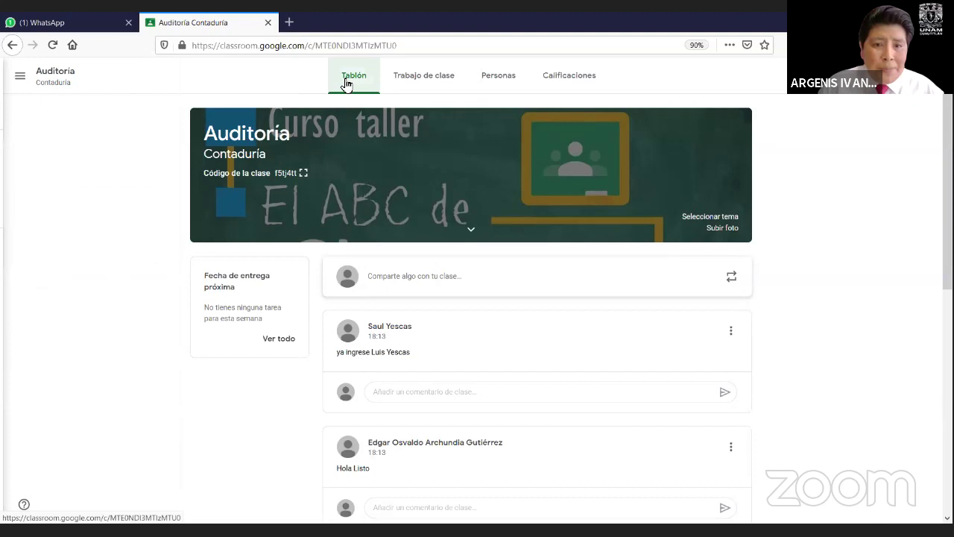
Step: Publish the announcement "Bienvenidos alumnos" to all students on the class's Tablón
click(388, 285)
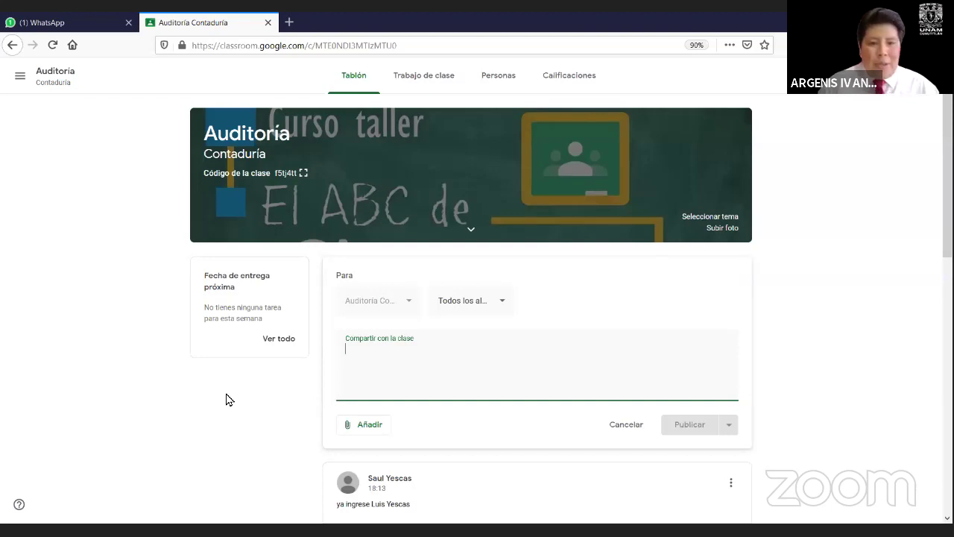
text(B)
key(BackSpace)
text(Bienvenidos alumnos)
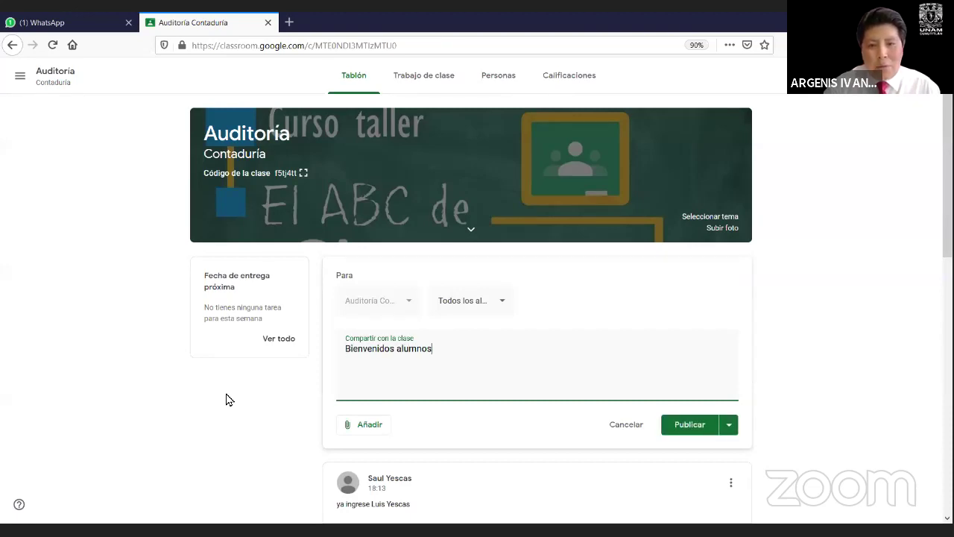
click(669, 426)
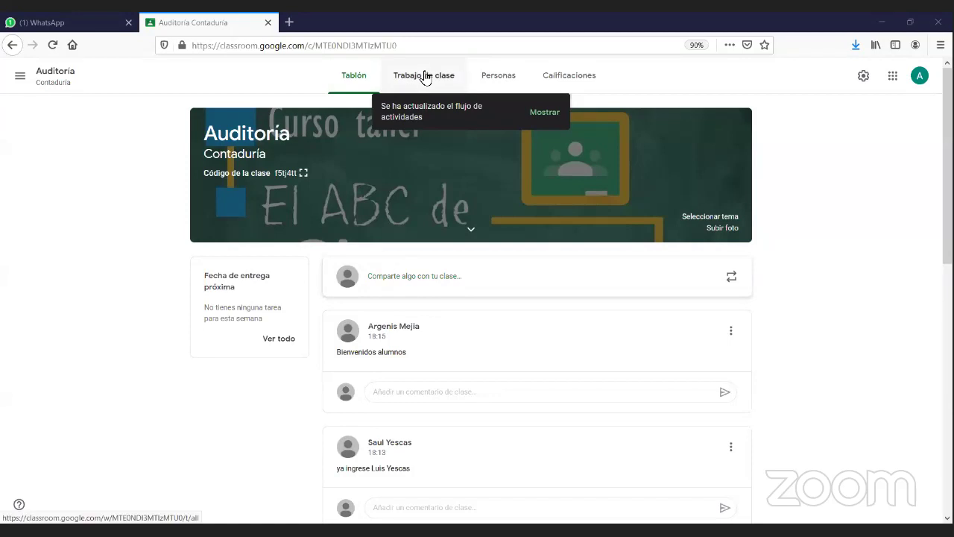
Step: Add a topic named Unidad1 to the class's Trabajo de clase
click(425, 78)
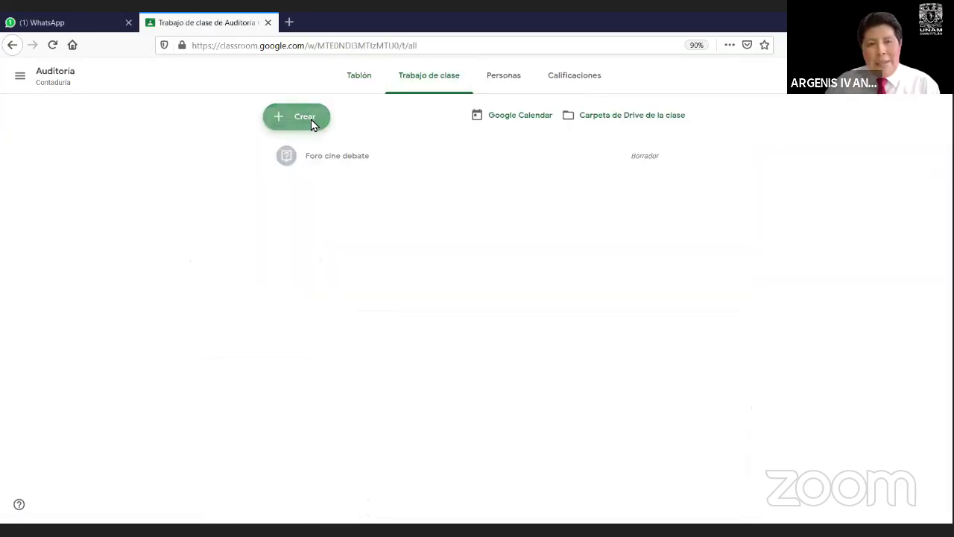
right_click(312, 125)
click(295, 122)
click(295, 121)
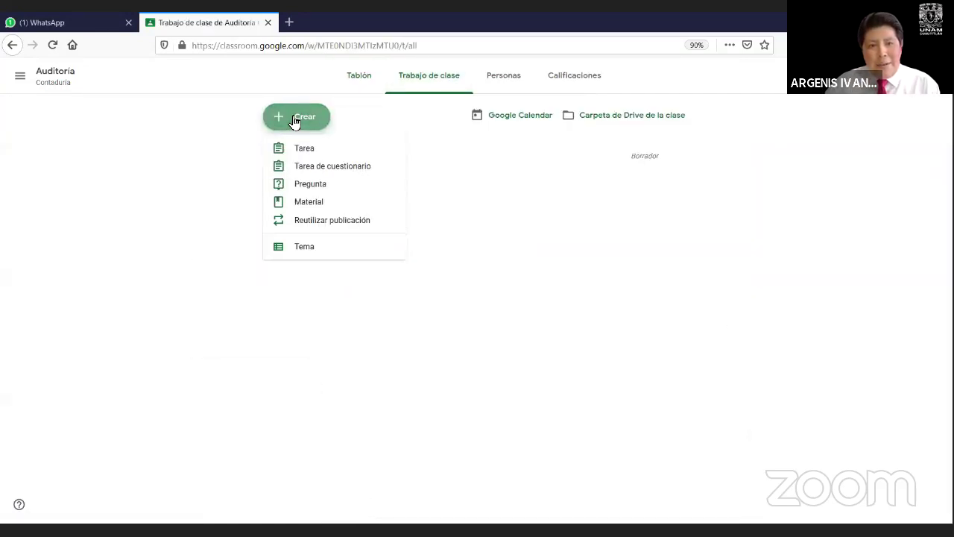
click(327, 252)
text(Unidad1)
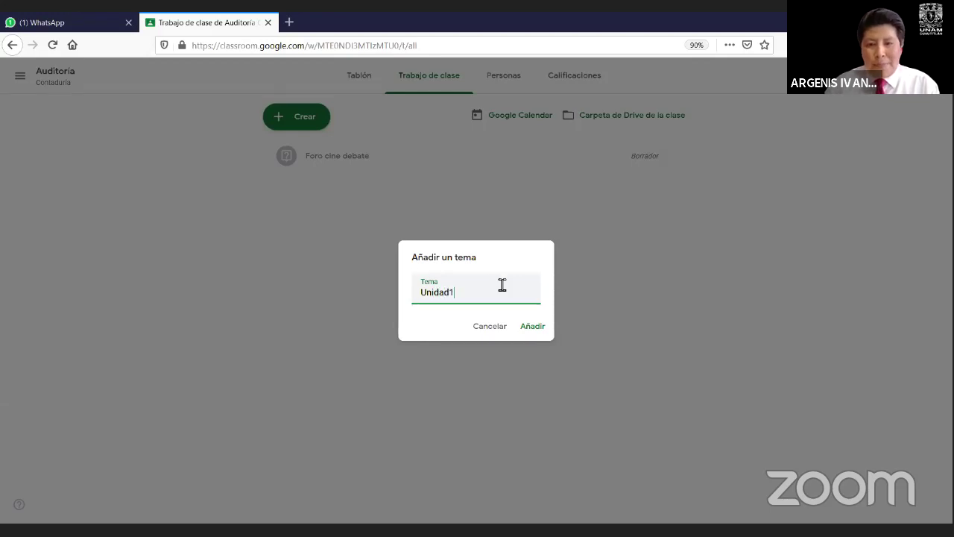
key(Return)
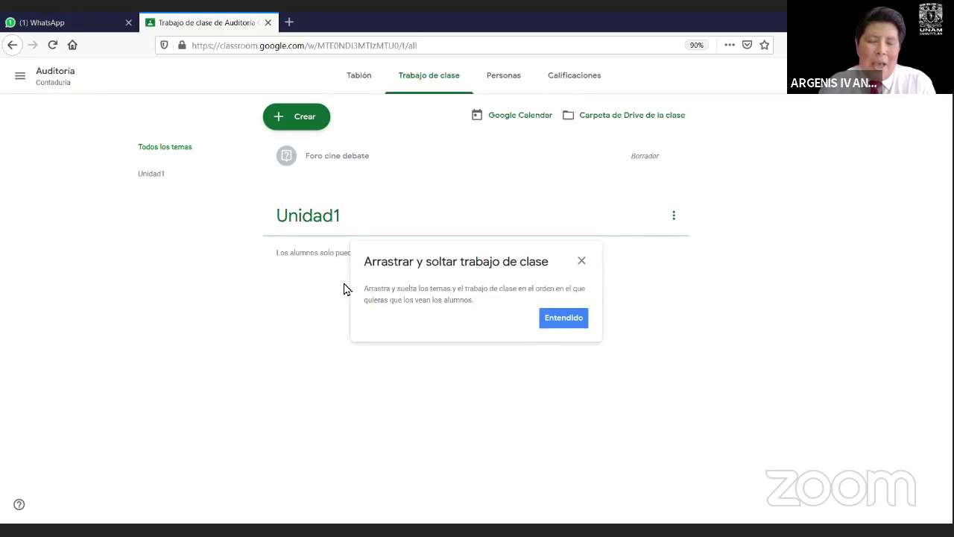
Step: Add a second topic named Sesión 1 to the class work, dismissing the tip about reordering class work
click(302, 129)
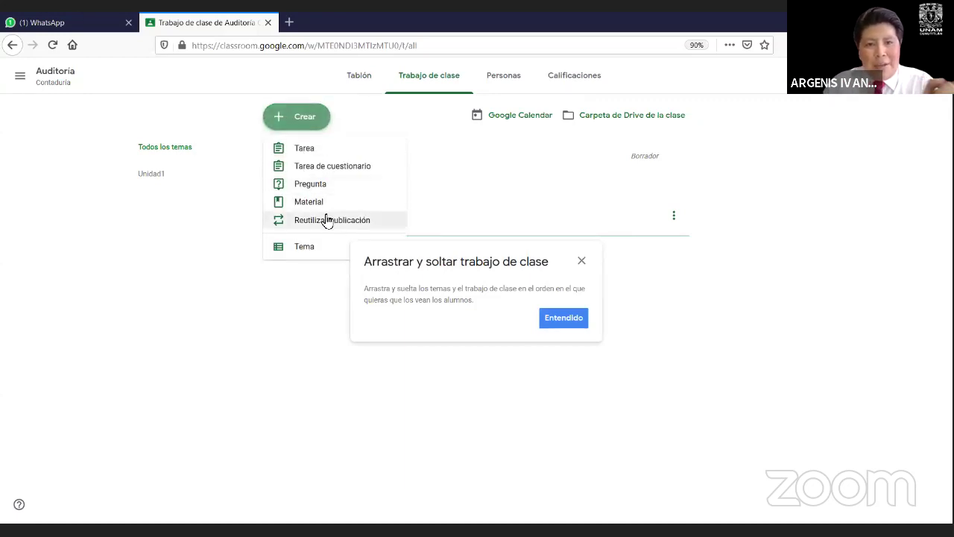
click(342, 262)
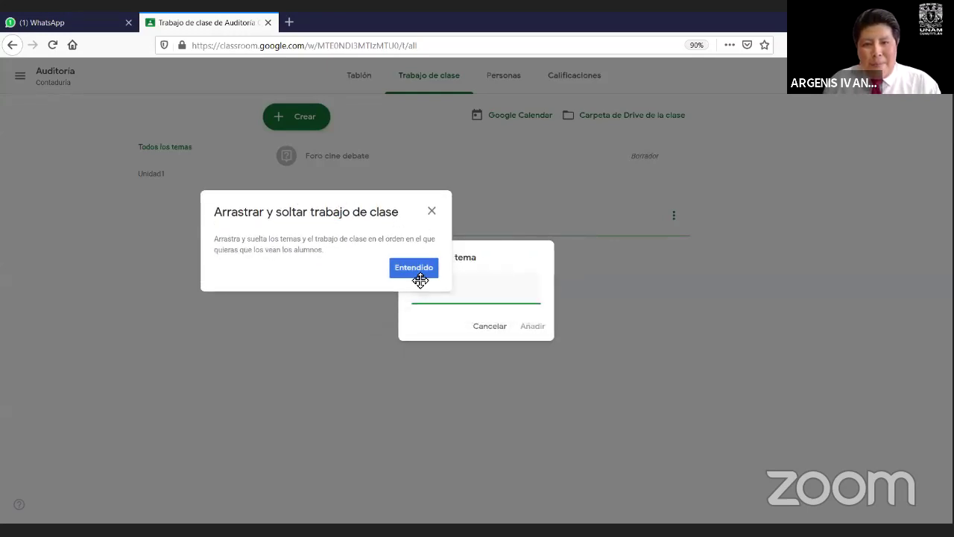
click(430, 213)
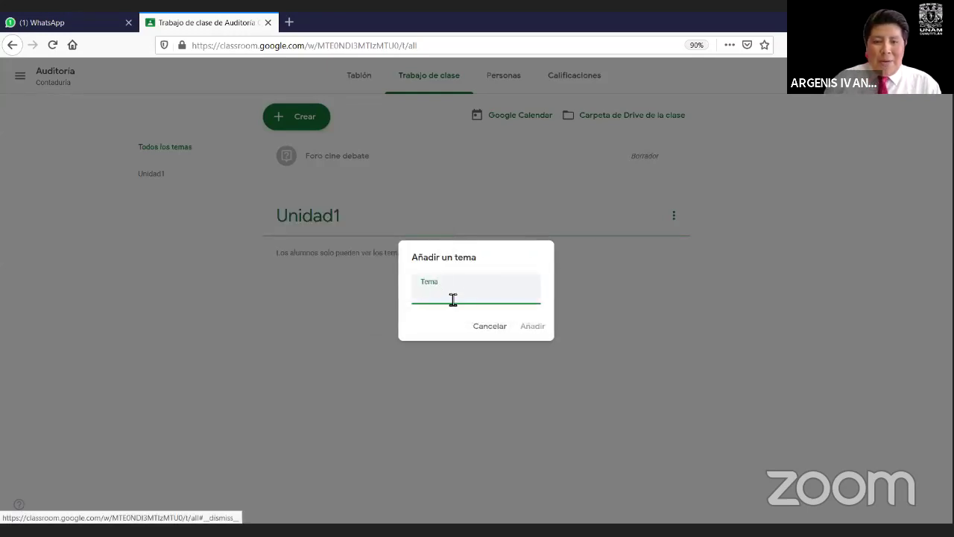
text(Sesión 1)
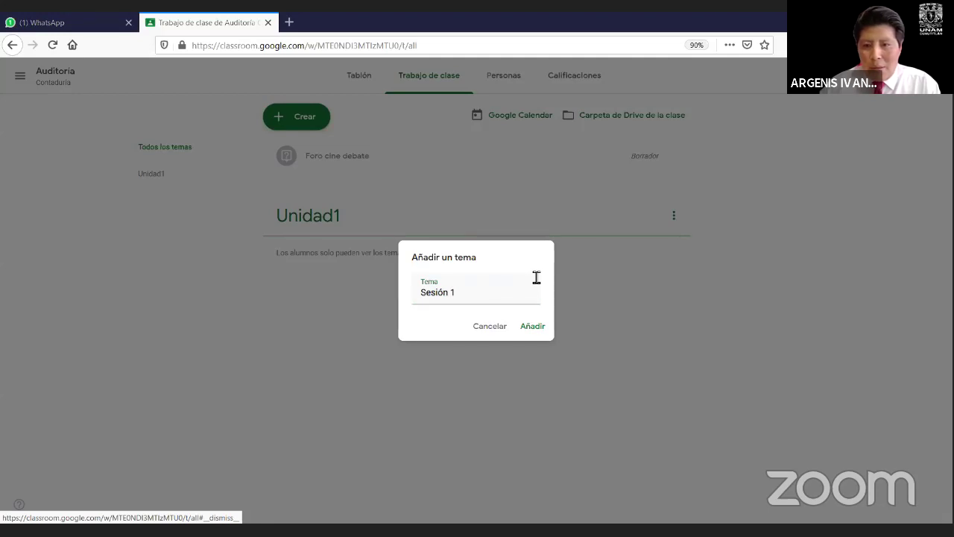
click(514, 328)
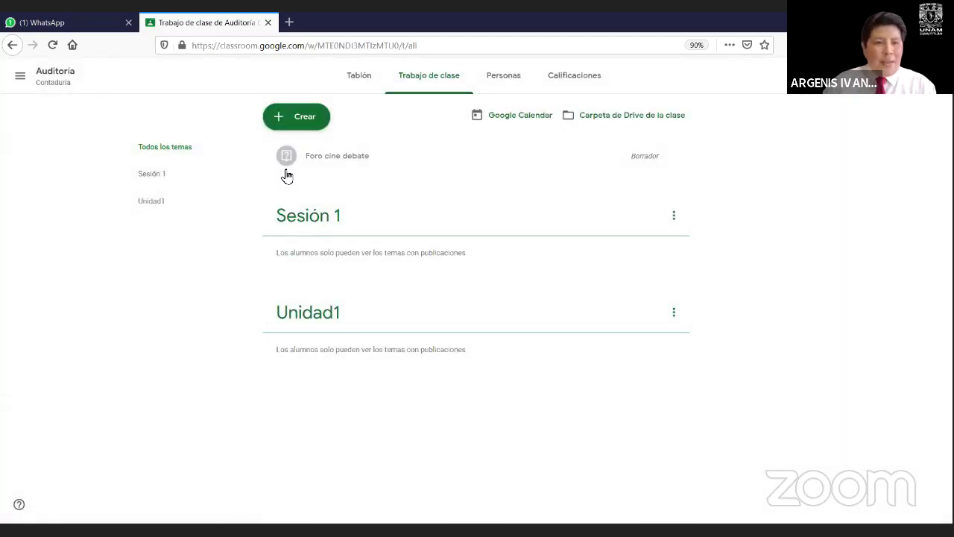
Step: Add a third topic named Control interno to the class work
click(286, 124)
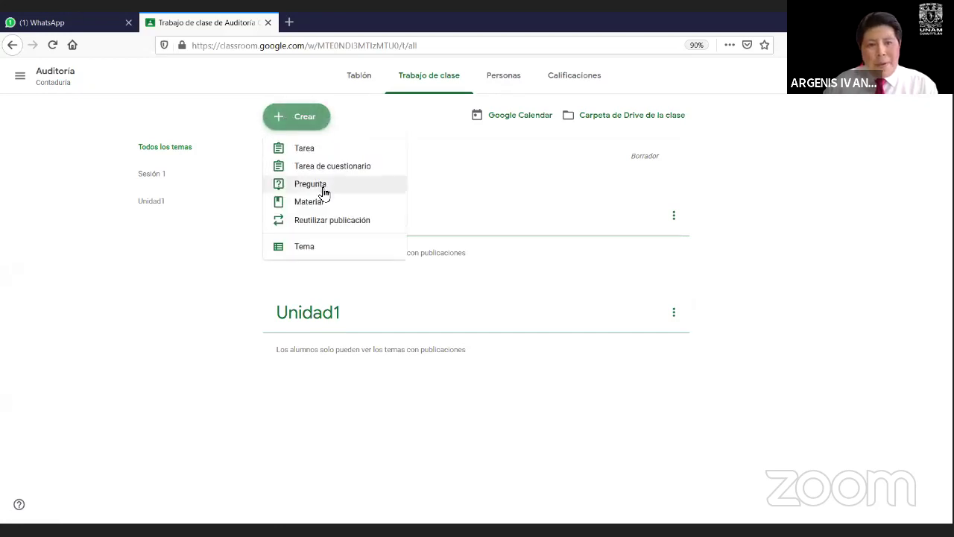
click(330, 251)
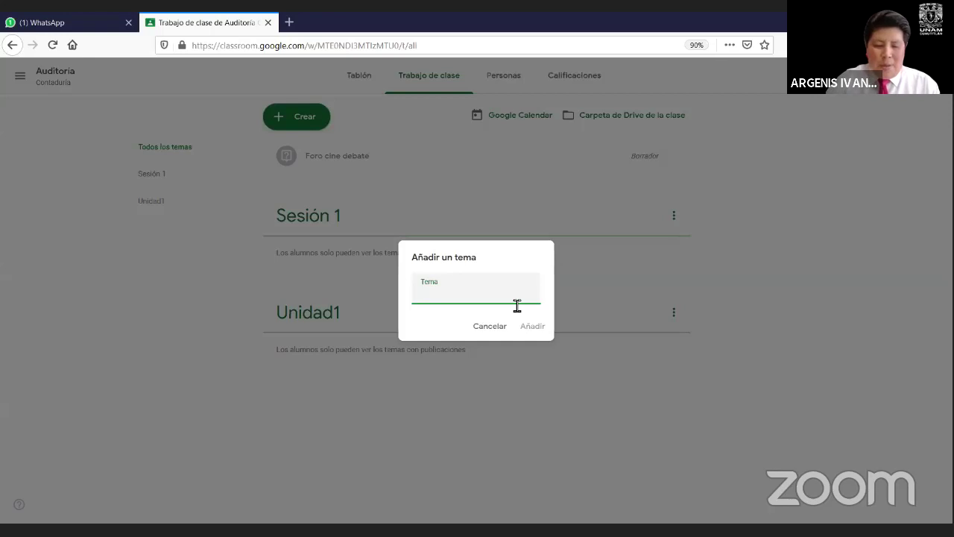
text(Control interno)
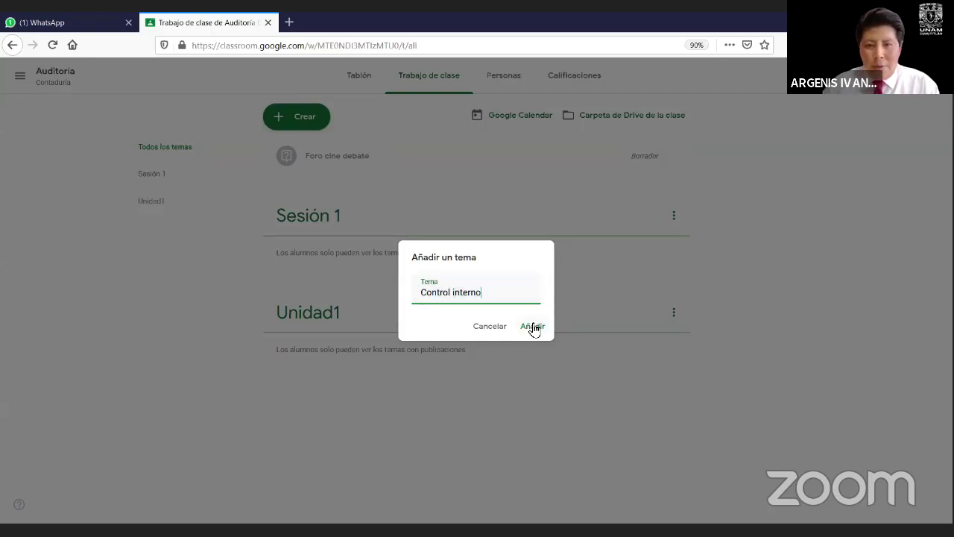
click(533, 327)
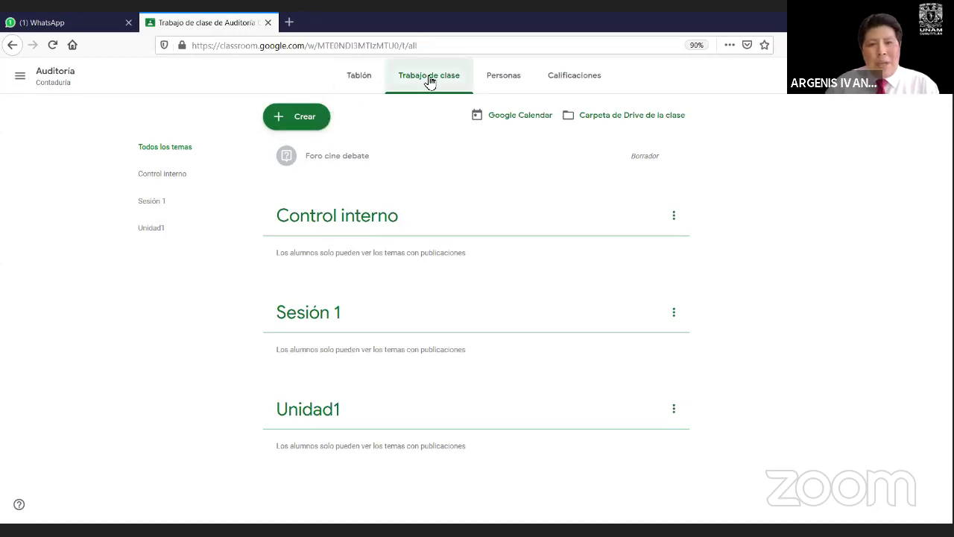
Step: Create a new assignment (Tarea) in the class work with the title "Orígenes de la auditoría"
click(300, 119)
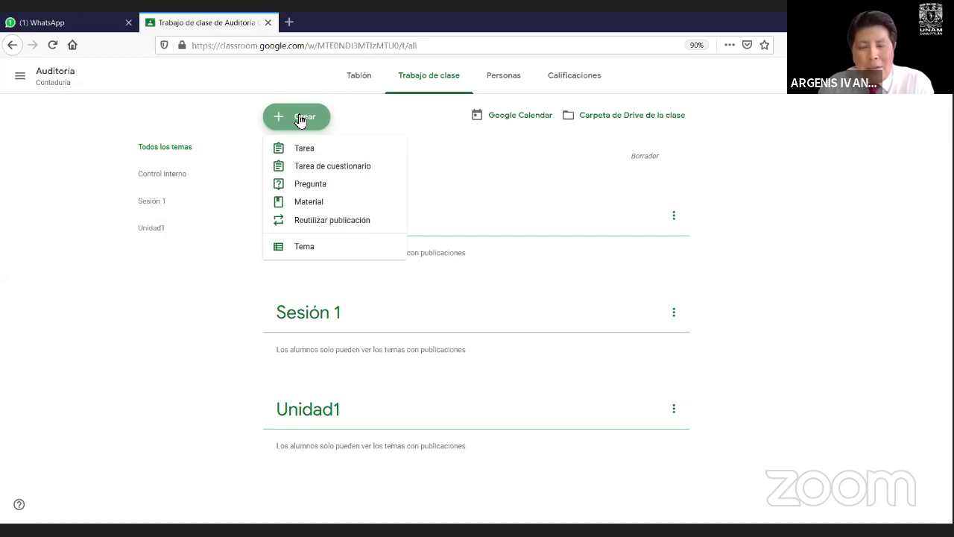
click(313, 151)
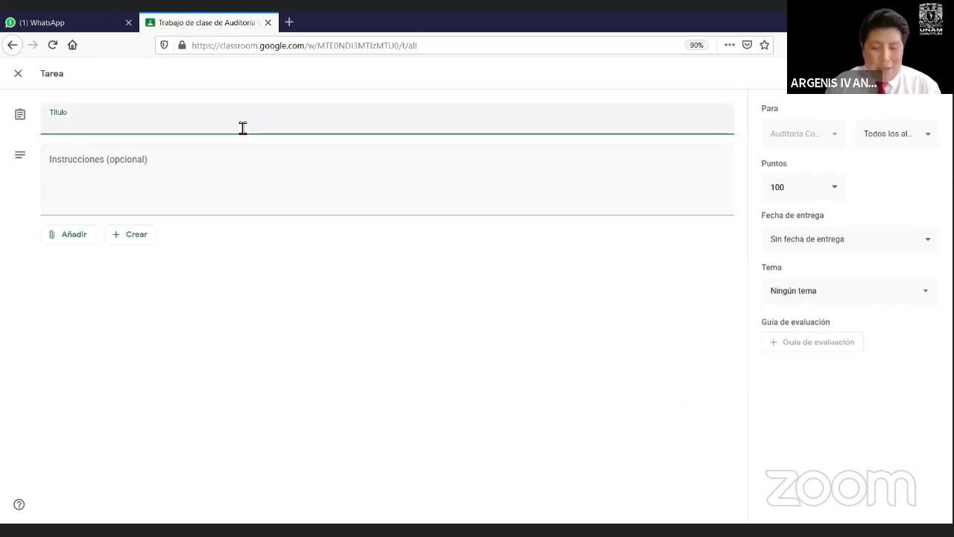
text(Orígenes )
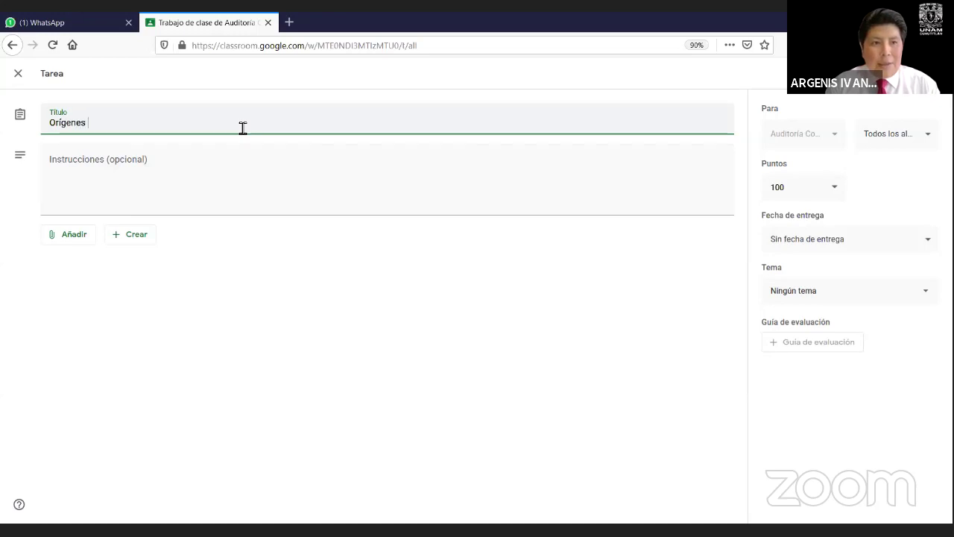
text(de la aud)
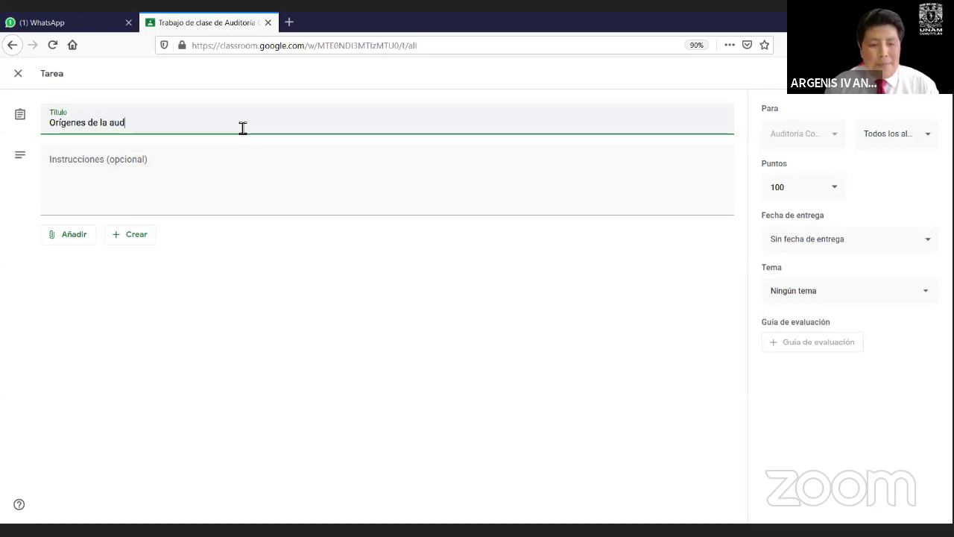
text(itor)
key(BackSpace)
key(BackSpace)
text(o)
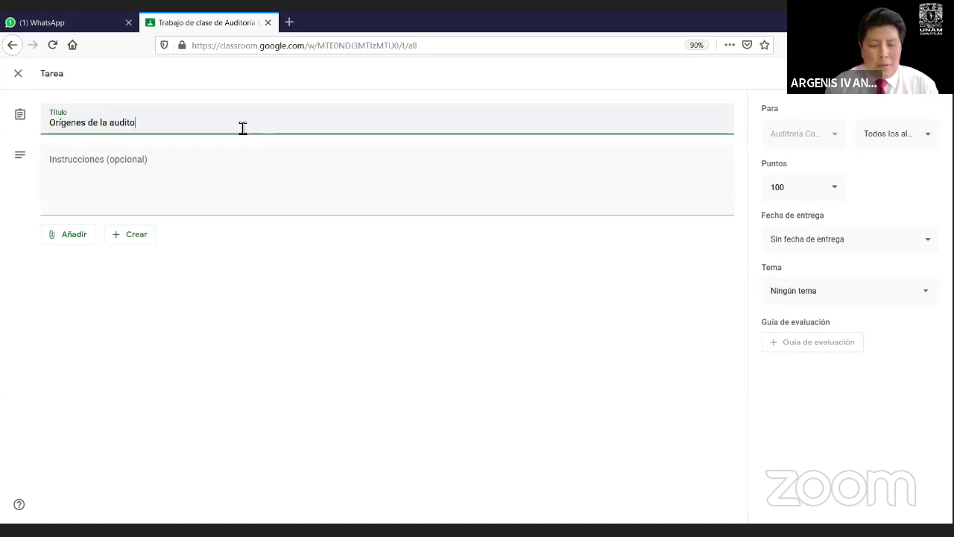
text(r)
key(BackSpace)
text(ría)
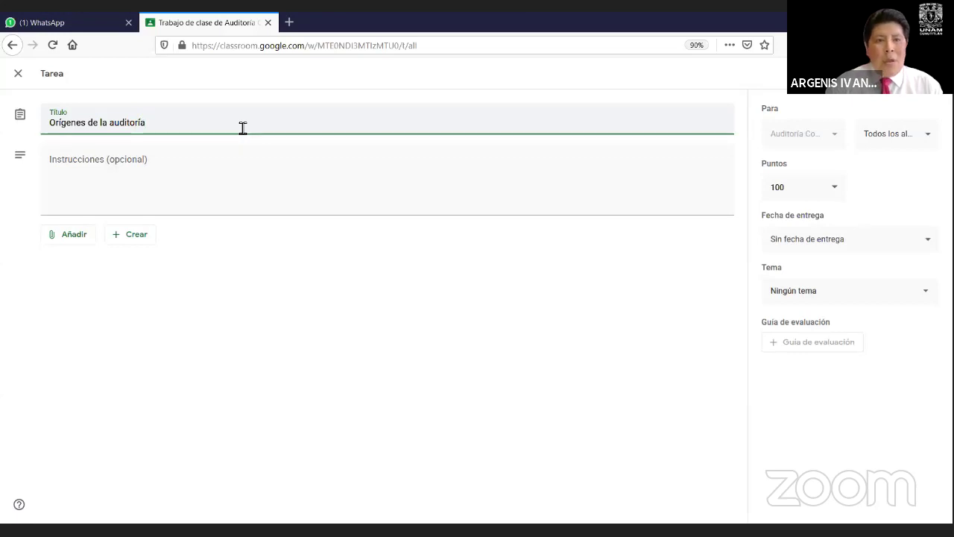
Step: Begin the assignment's instructions with the greeting "Estimado estudiante" and, after a blank line, the lead-in "Se solicita:"
click(211, 190)
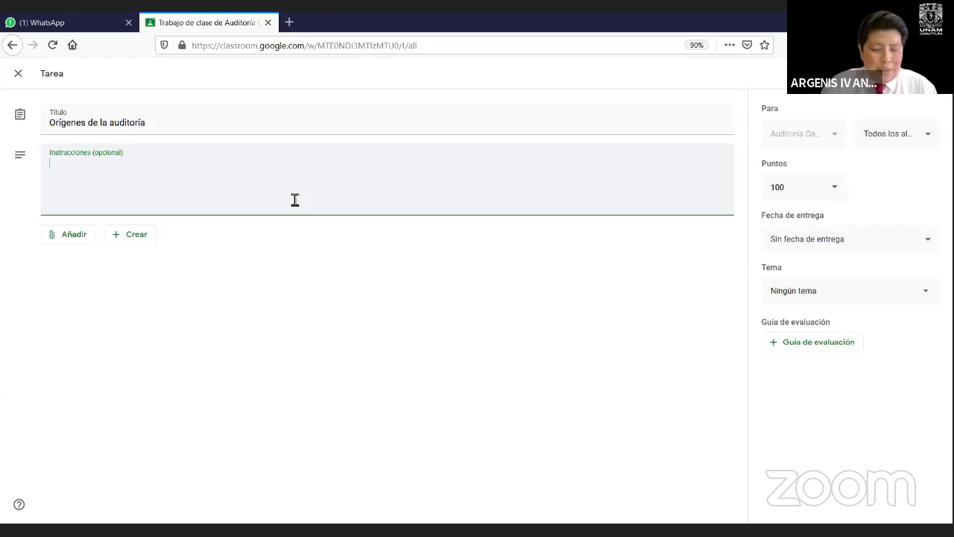
text(Estim)
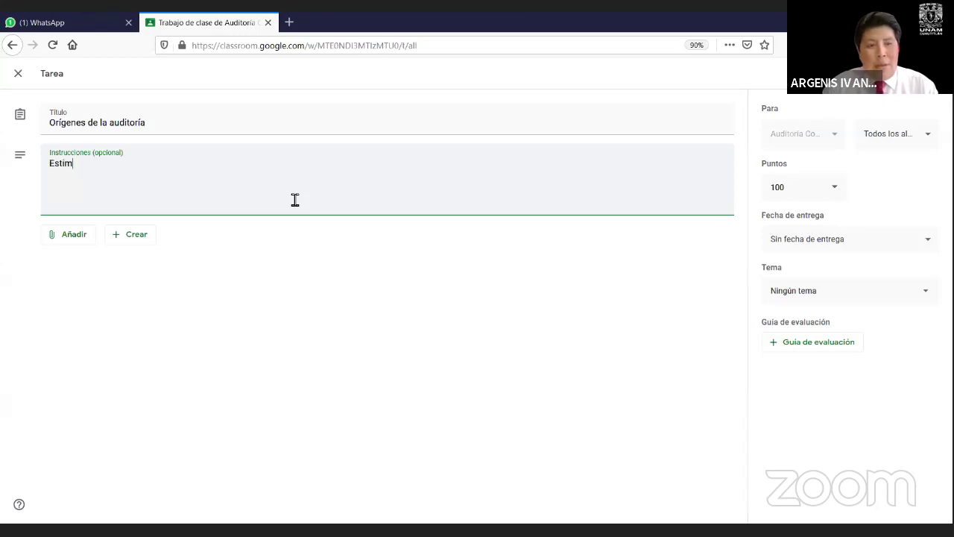
text(ado estudi)
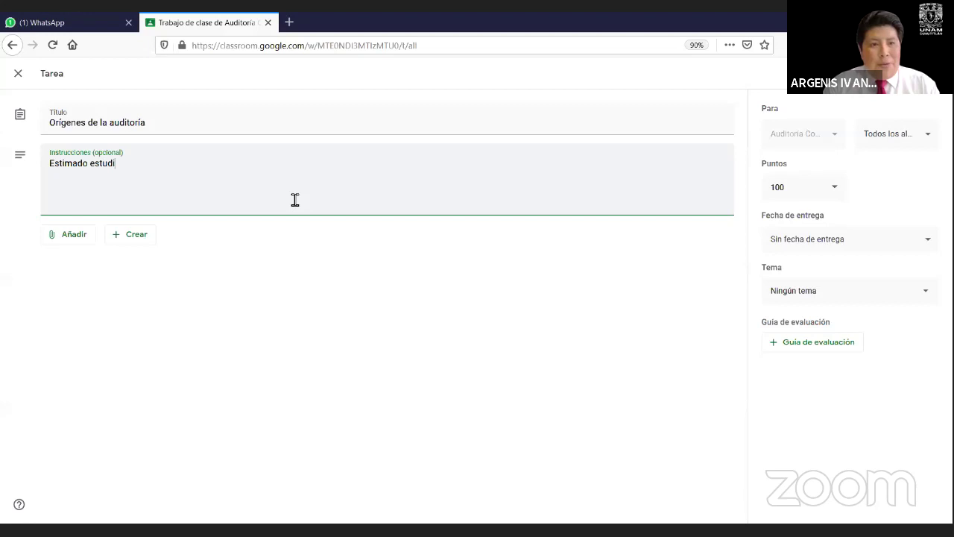
text(ante)
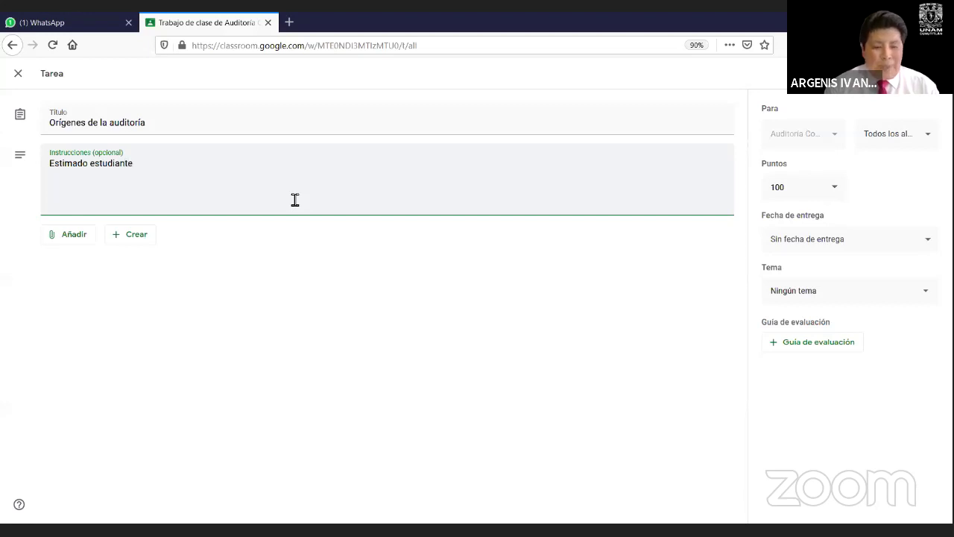
key(Return)
key(Return)
text(Se s)
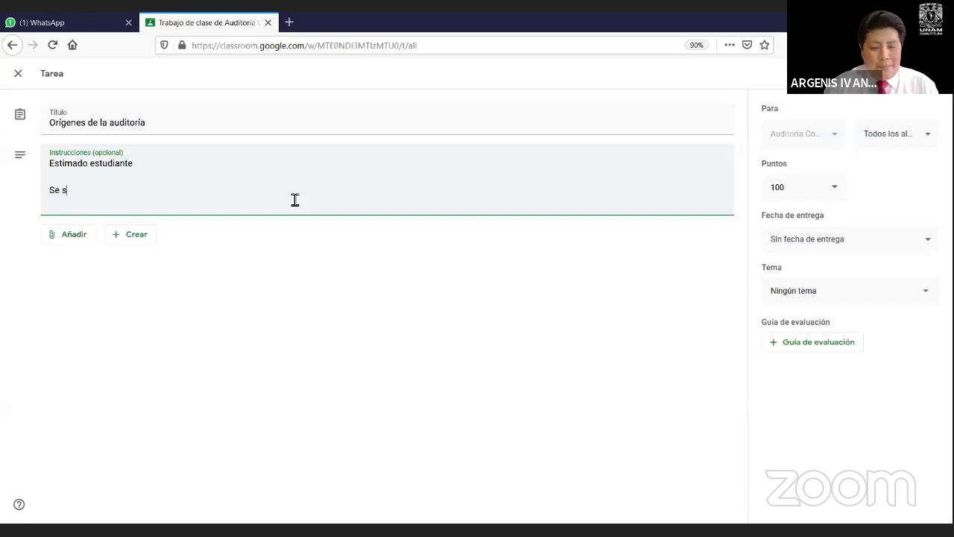
text(eolicit)
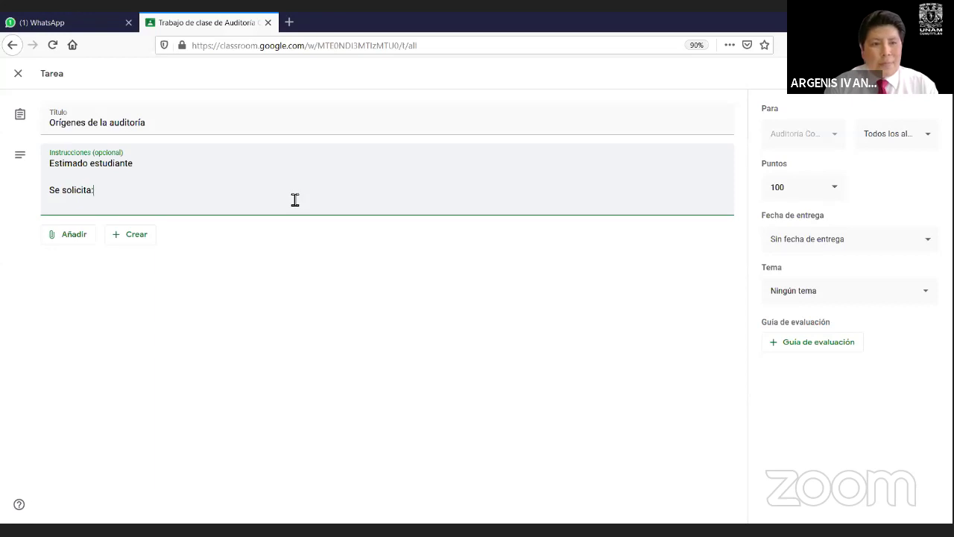
text(a:)
Step: Add instructions "1. Investigar el orígen de la auditoría" and "2. Elabora un mapa mental conceptual en tu libreta" below the lead-in
key(Return)
text(1. )
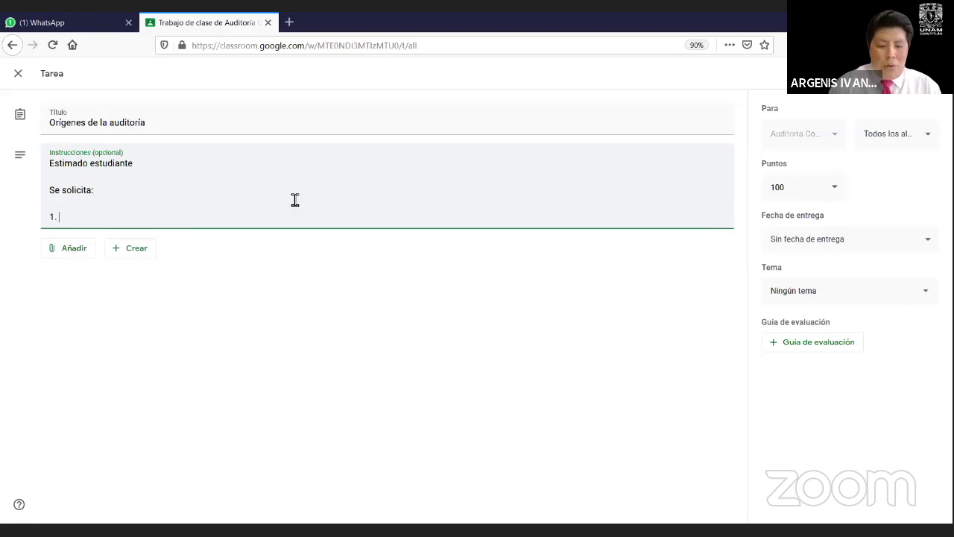
text(Investigar)
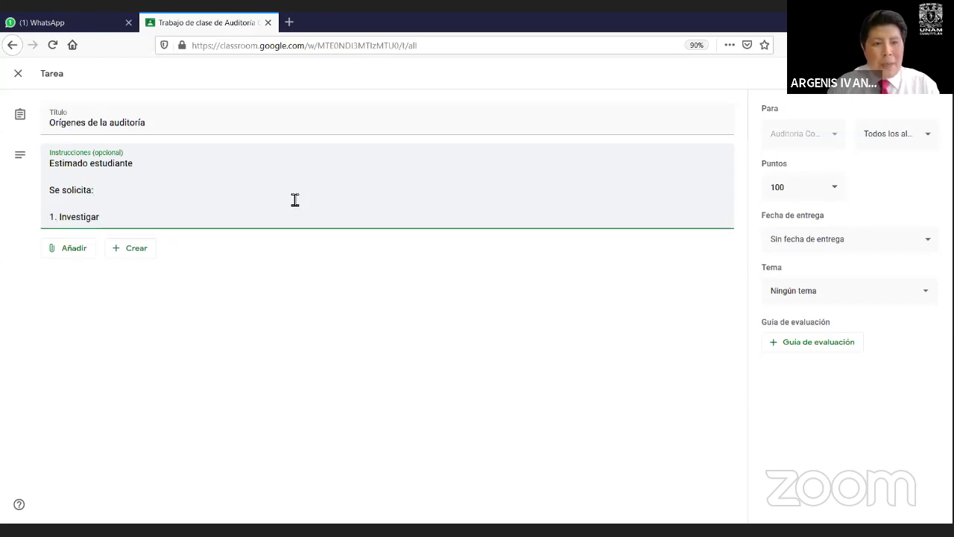
text( el orígen d)
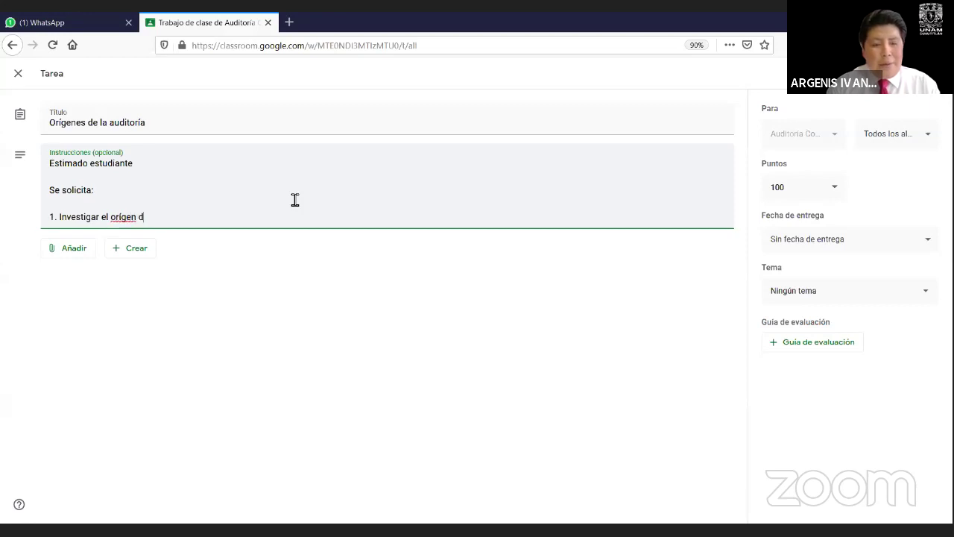
text(e la auditoría)
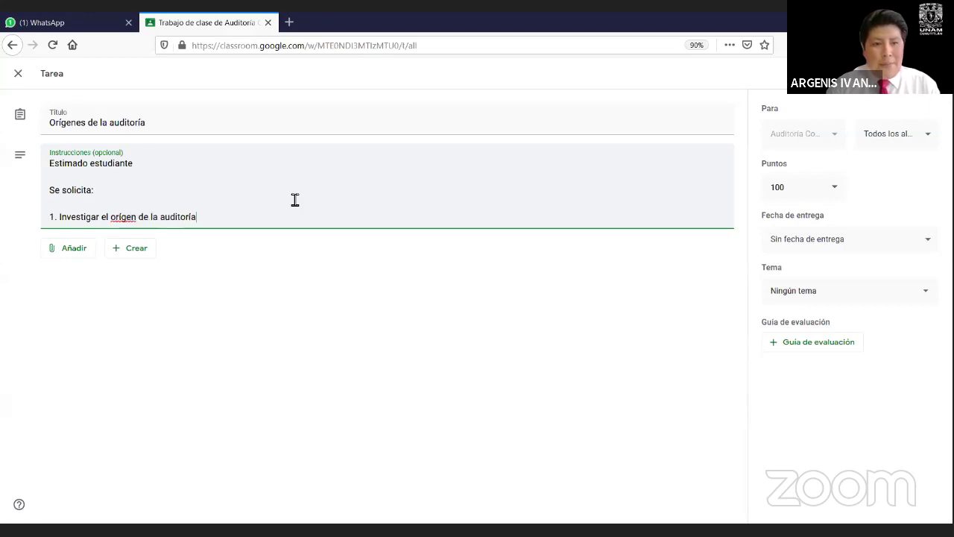
key(Return)
text(2. )
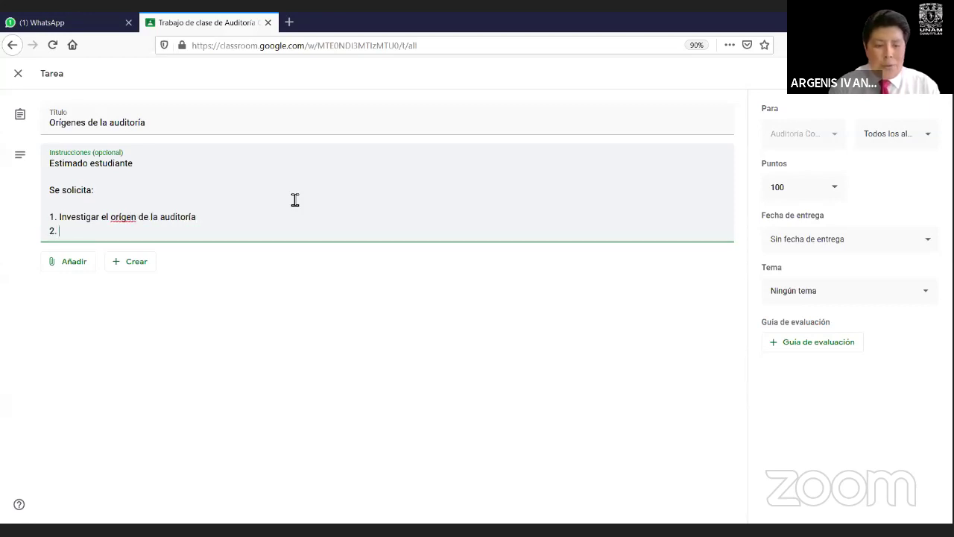
text(Elabora uin)
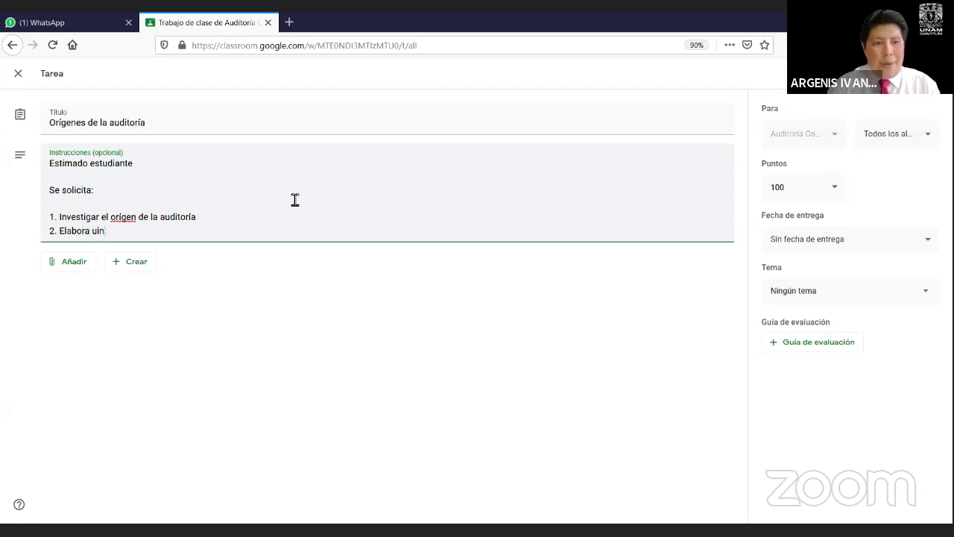
key(BackSpace)
key(BackSpace)
text(n ma)
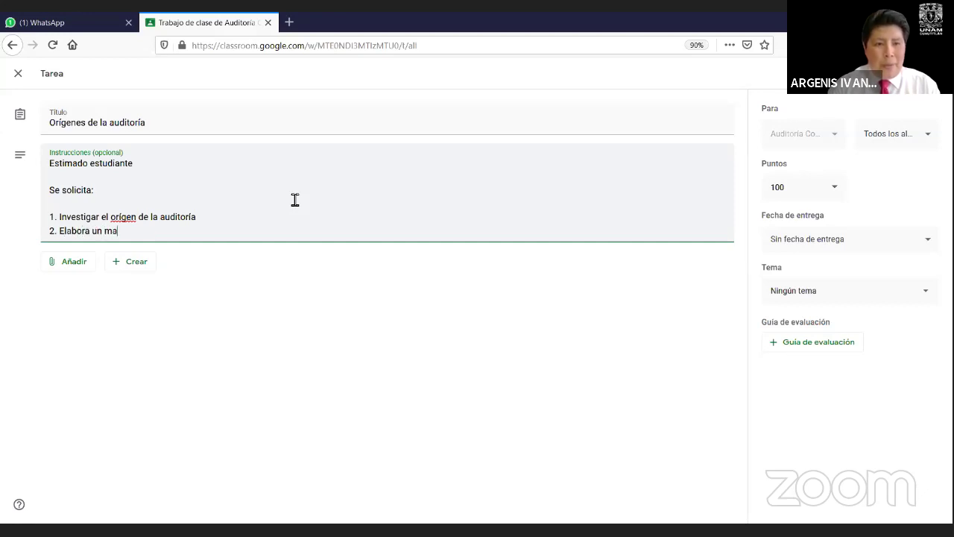
text(pa mental co)
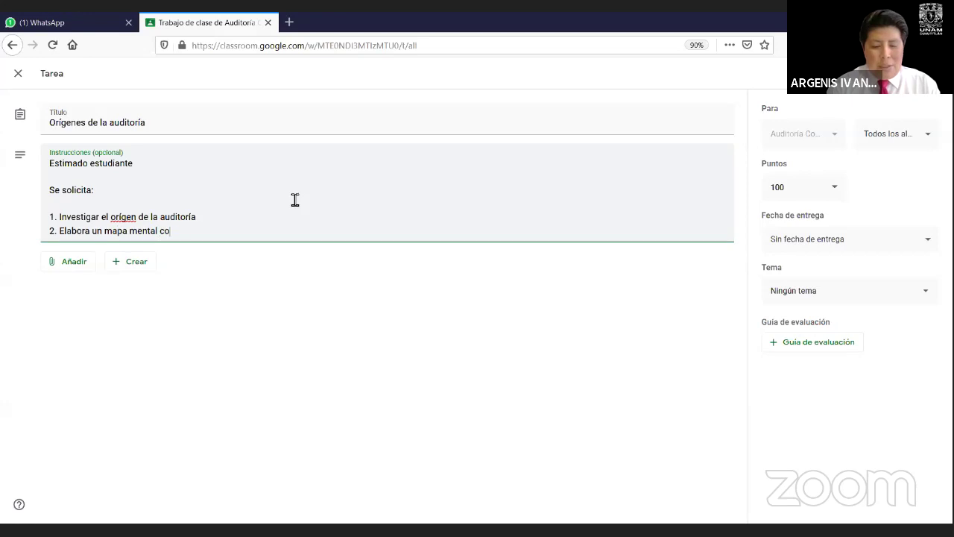
text(nceptual en tu libreta)
Step: Add instructions "3. Toma una fotografía con el trabajo realizado" and "4. Súbelo a la plataforma" to the list
key(Return)
text(3. Toma una fotografía con el trabajo realizado)
key(Return)
text(4. Su)
key(BackSpace)
text(úbelo a la plataforma)
key(Return)
key(Return)
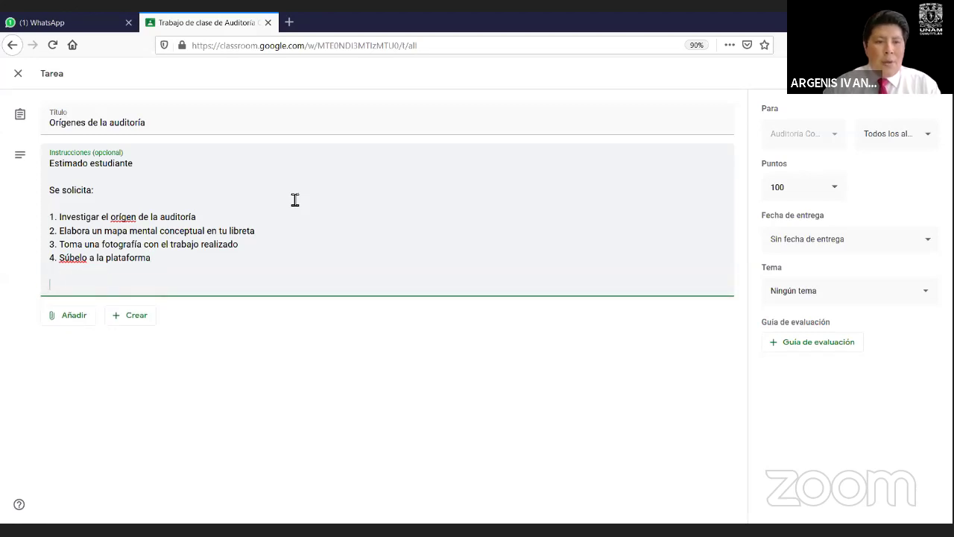
Step: Try attaching ABC classroom.pptx from the computer to the assignment, and remove the attachment again
click(62, 318)
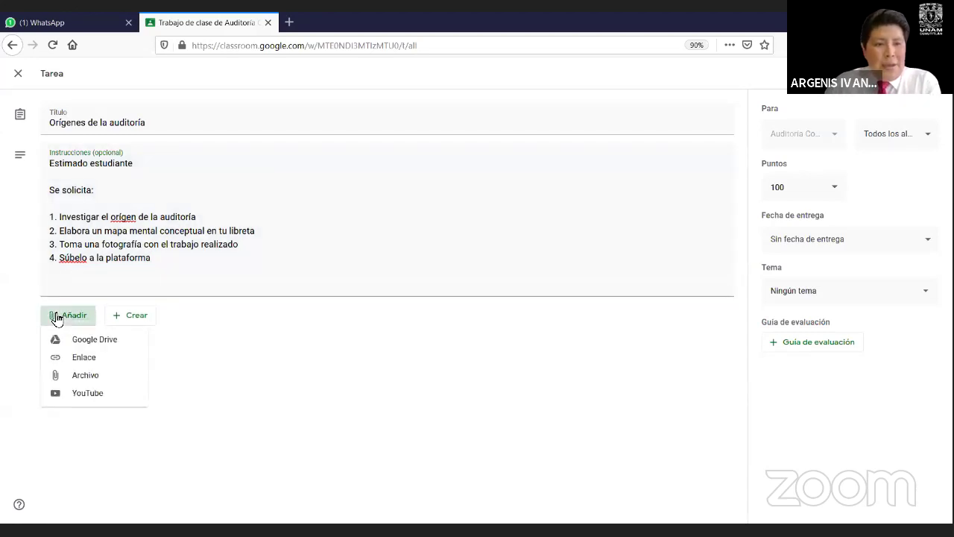
click(93, 376)
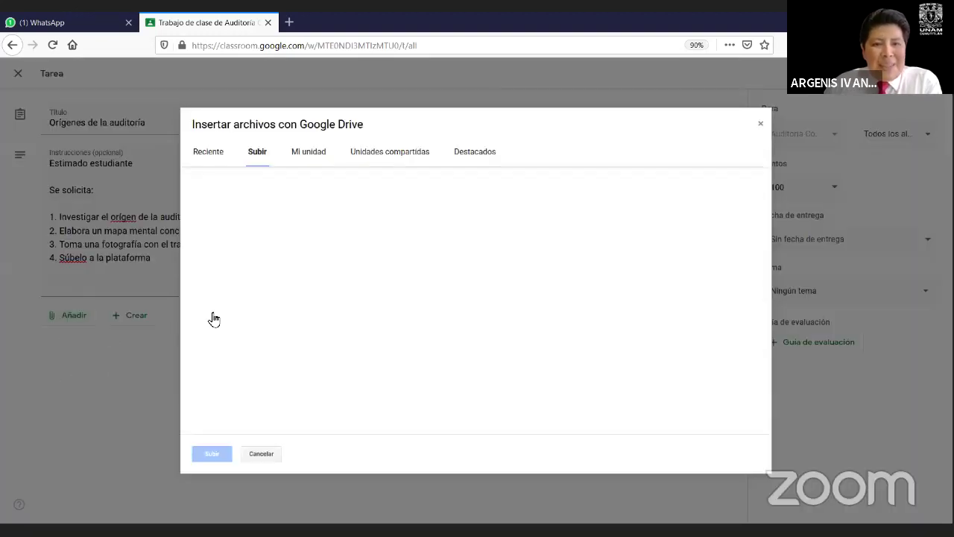
click(485, 302)
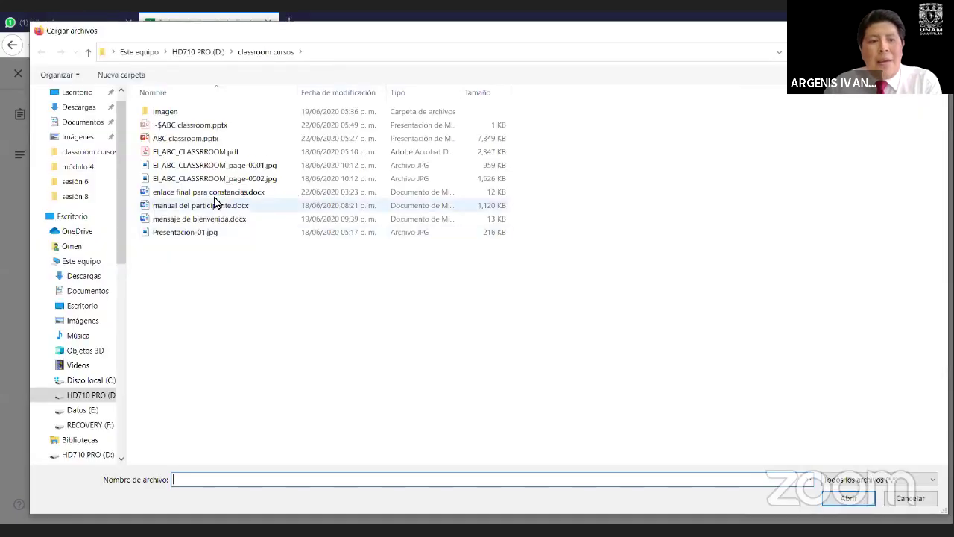
click(170, 140)
key(Return)
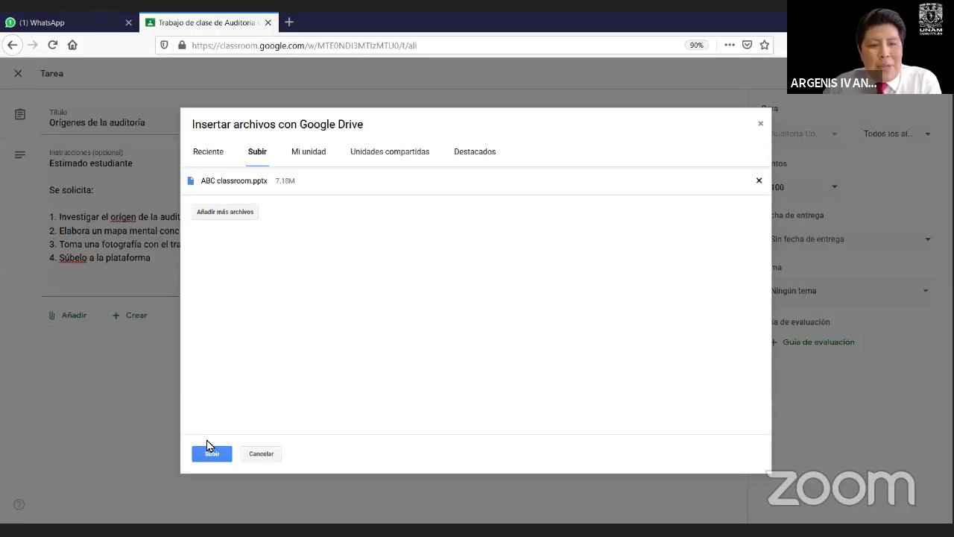
click(215, 455)
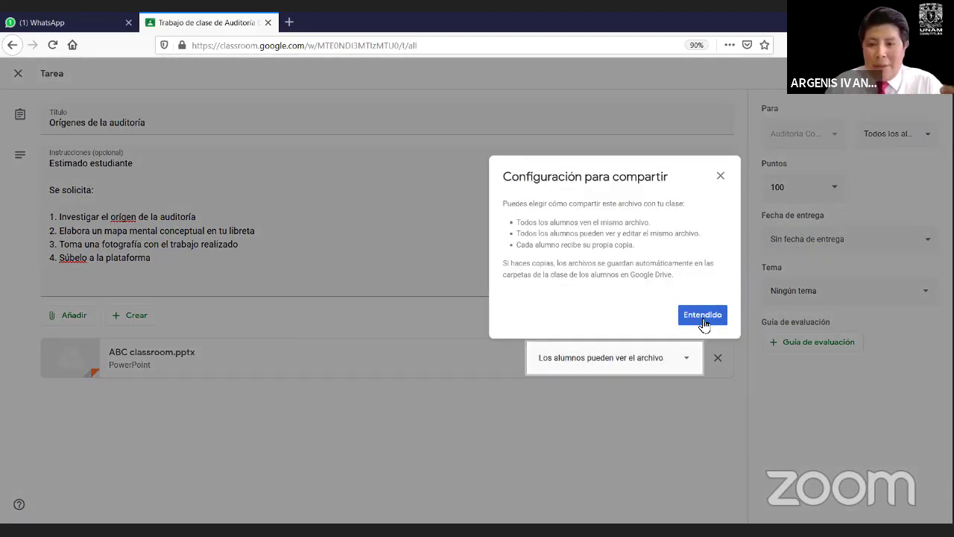
click(703, 319)
click(717, 358)
click(717, 358)
Step: Upload ABC classroom.pptx from the classroom cursos folder as the assignment's attachment
click(81, 325)
click(86, 375)
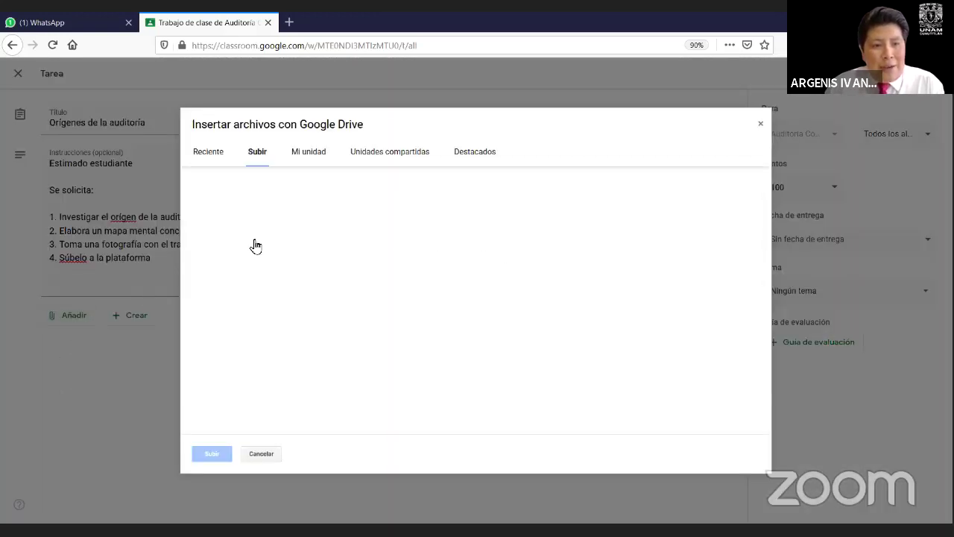
click(431, 302)
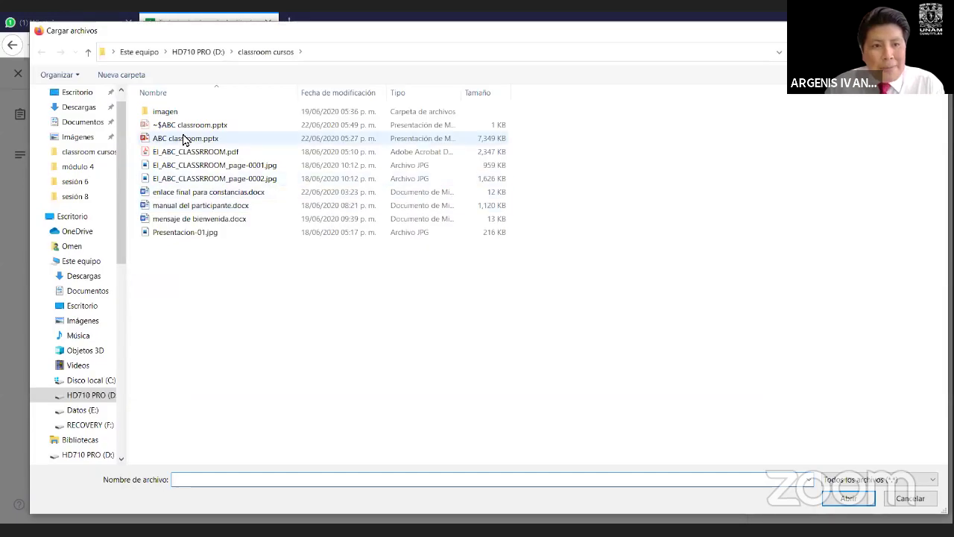
click(185, 139)
key(Return)
click(222, 454)
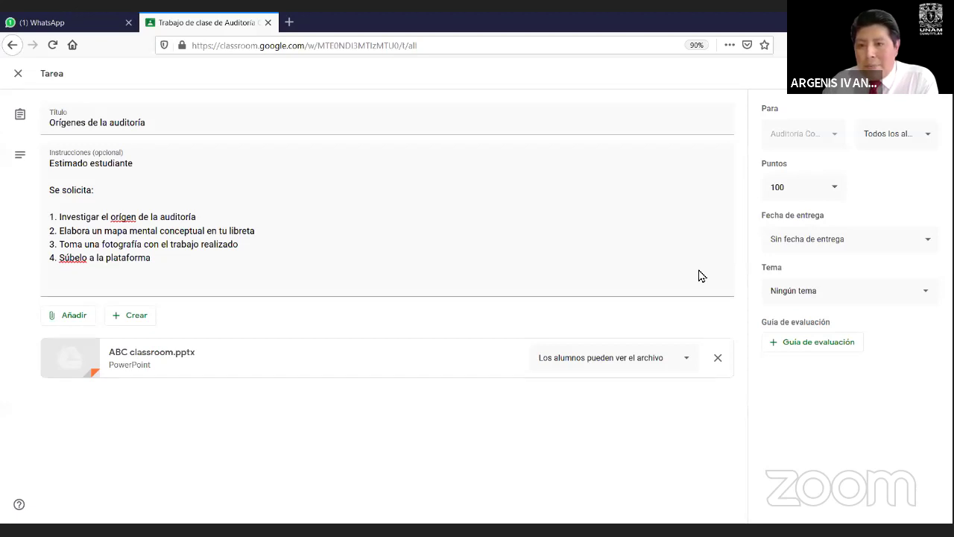
Step: Set the assignment's due date to 30 June 2020, leaving the optional time blank
click(836, 190)
click(874, 188)
click(855, 238)
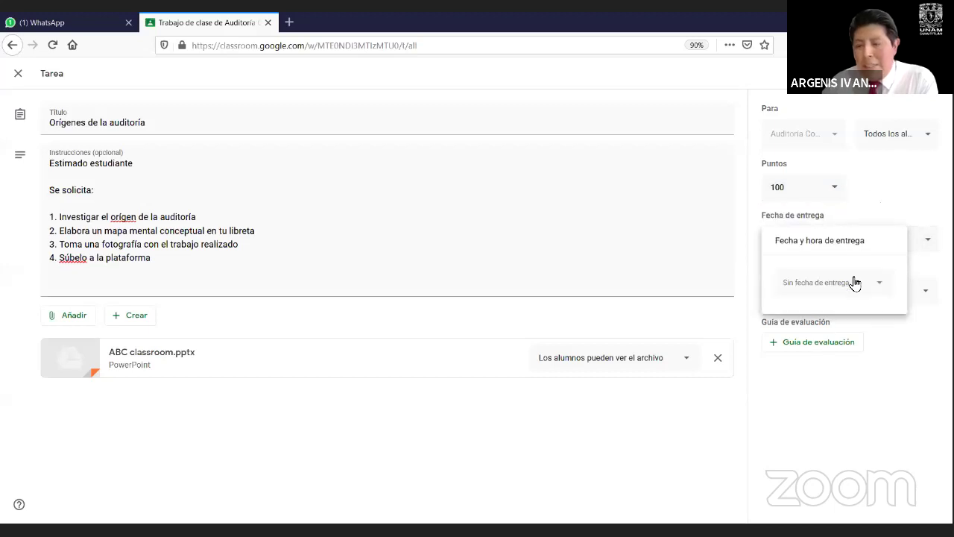
click(848, 276)
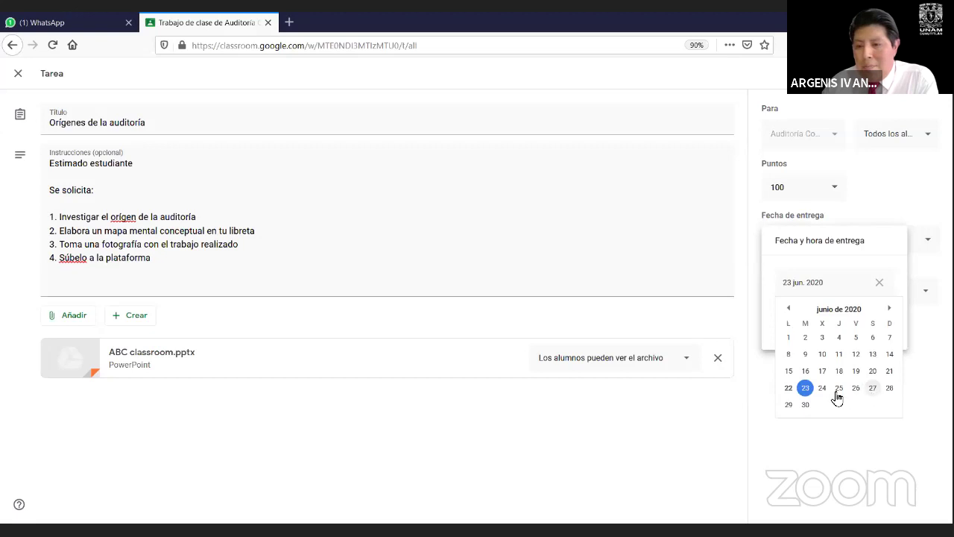
click(810, 404)
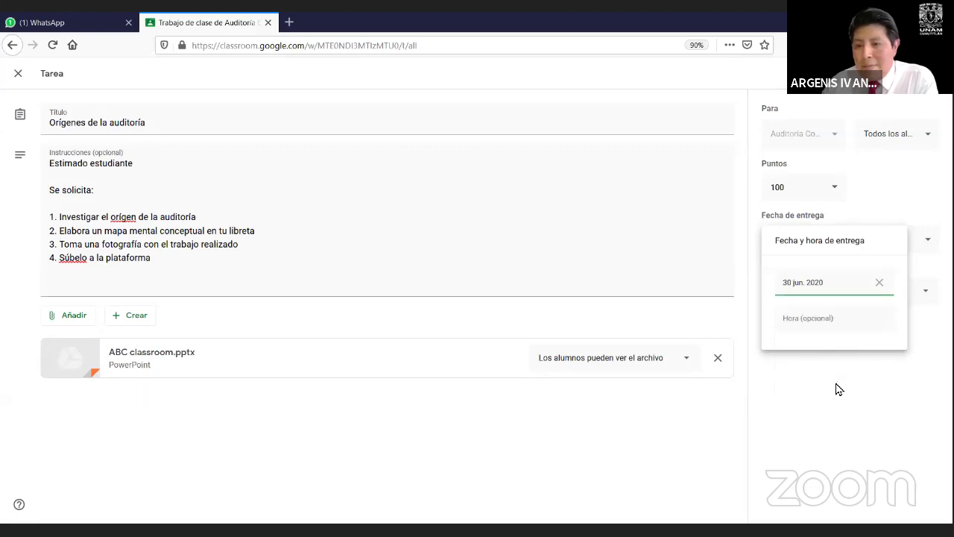
click(812, 319)
click(857, 365)
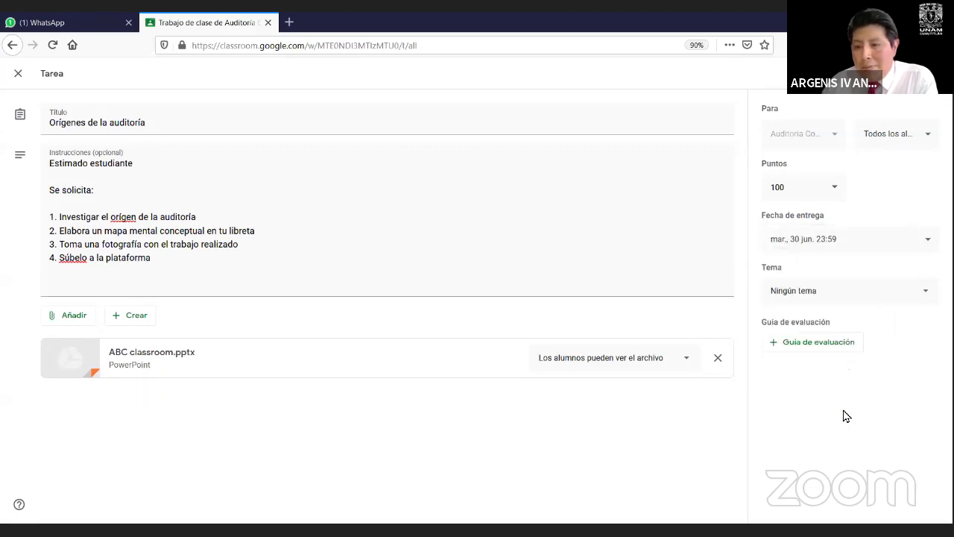
Step: File the assignment under the topic Control interno and look at the rubric options without adding one
click(828, 298)
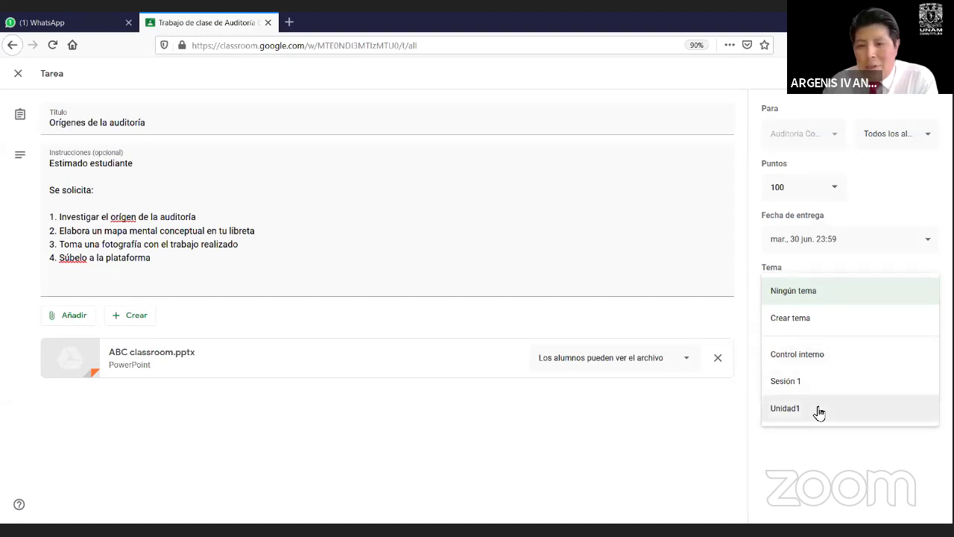
click(805, 366)
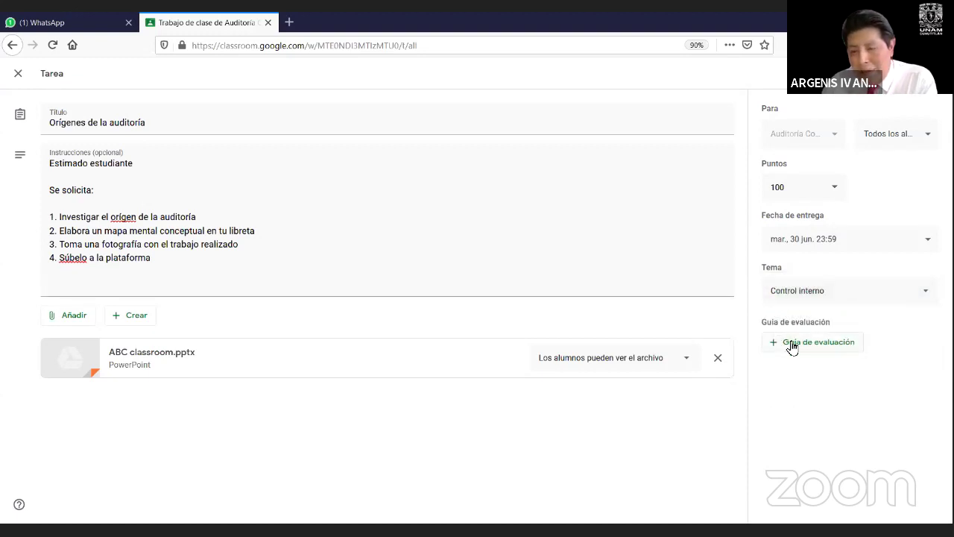
click(791, 348)
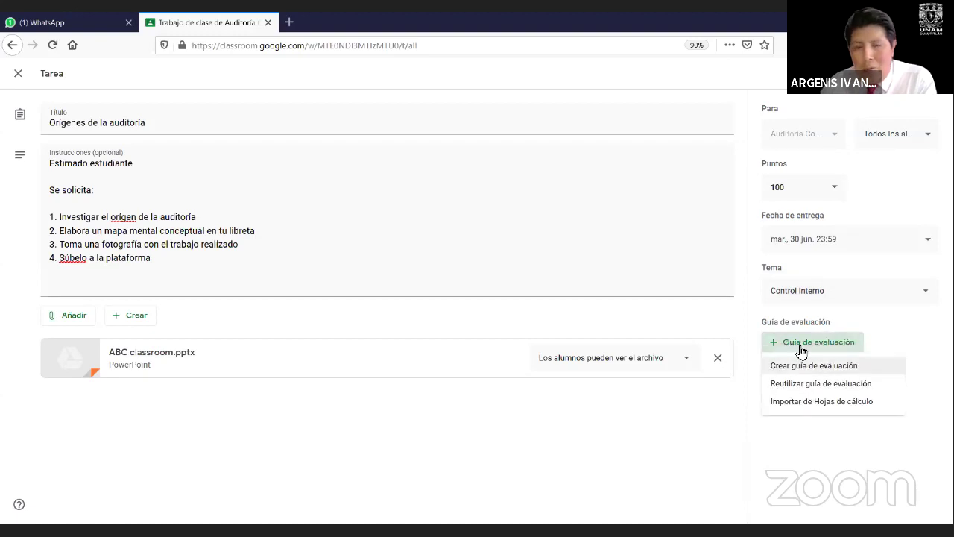
click(818, 468)
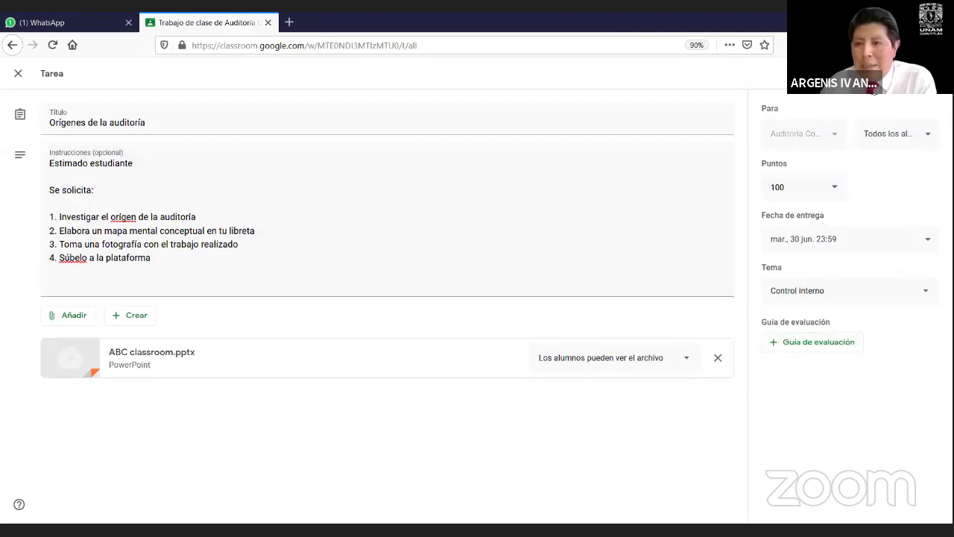
Step: Schedule the assignment for publication on 27 June 2020 at 8:00
click(897, 75)
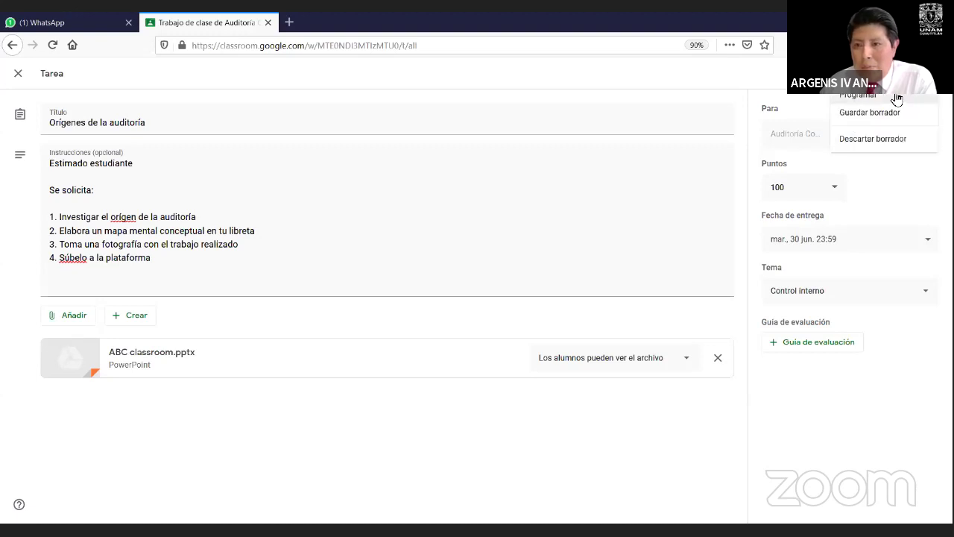
click(893, 95)
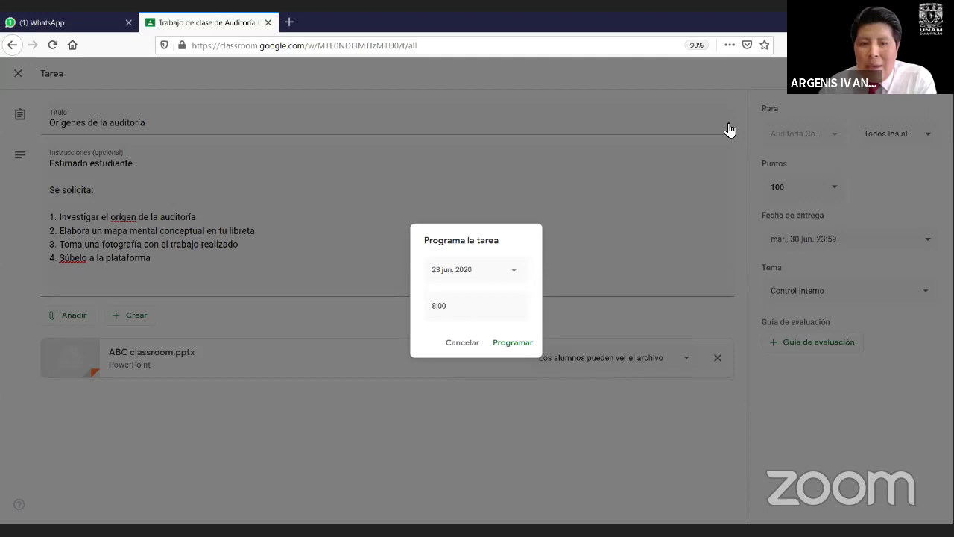
click(474, 269)
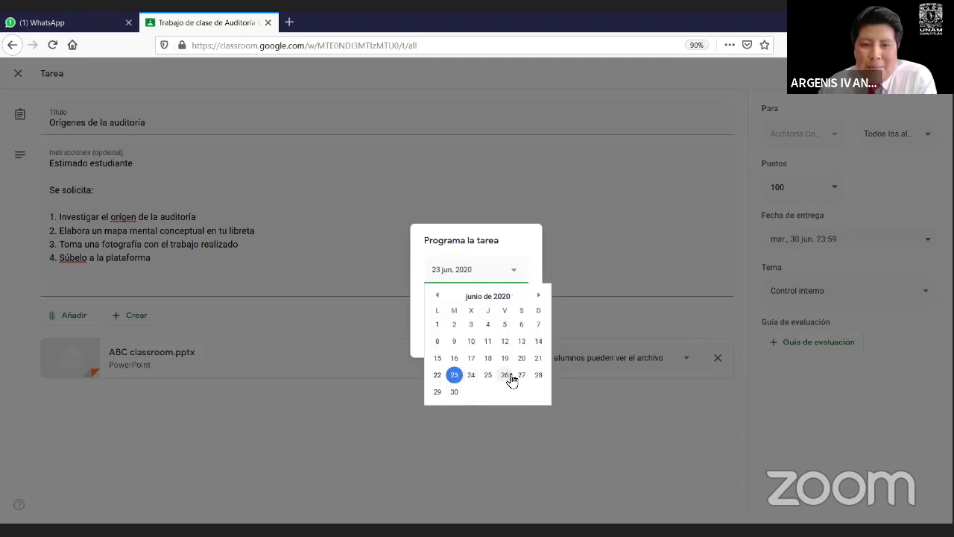
click(521, 377)
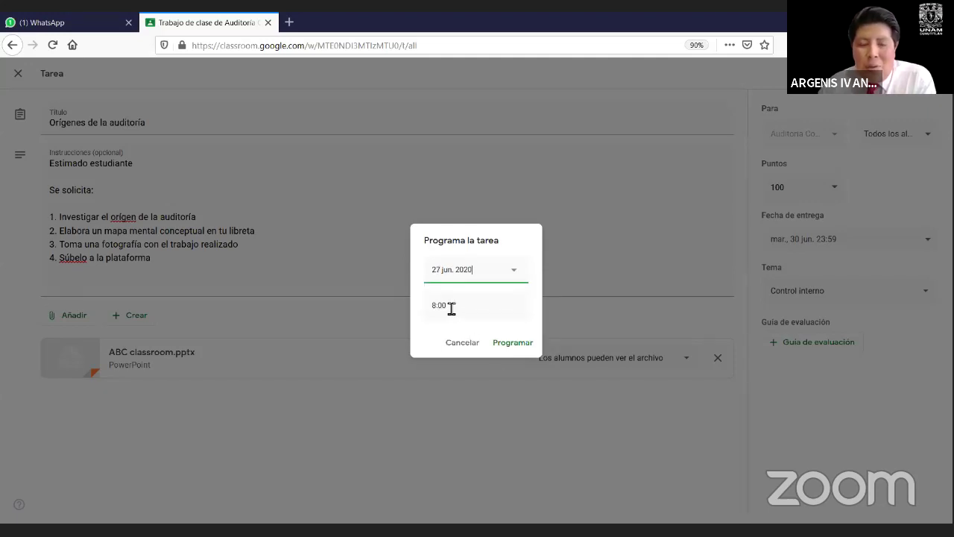
click(513, 344)
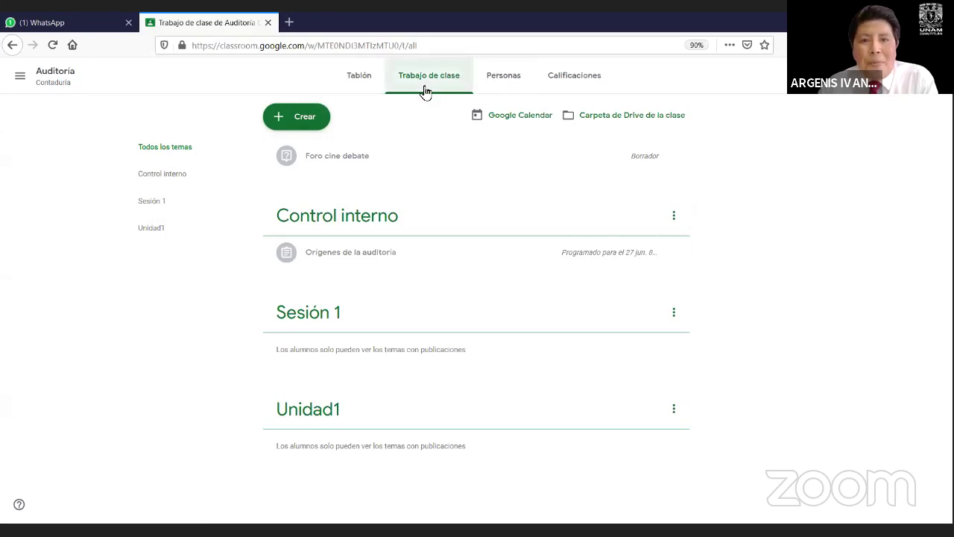
Step: Create a quiz assignment titled "Evaluación parcial 1" with the instructions "Contesta el cuestionario de manera correcta"
click(306, 123)
right_click(313, 121)
click(291, 121)
click(300, 124)
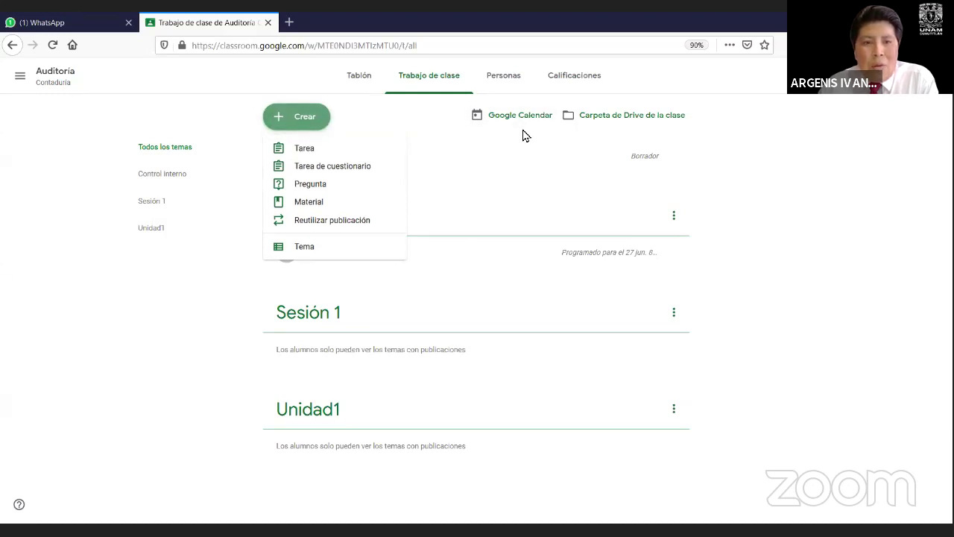
click(324, 173)
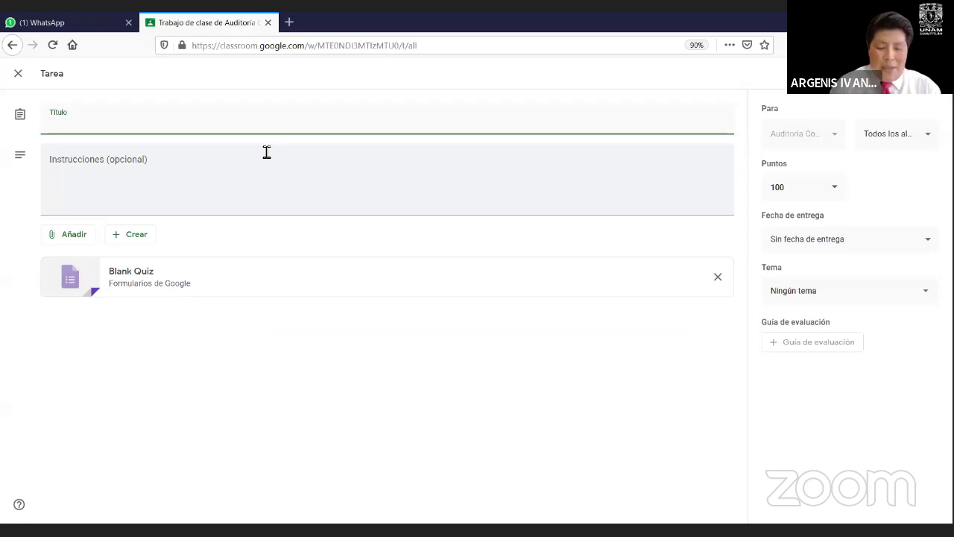
text(Evaluac)
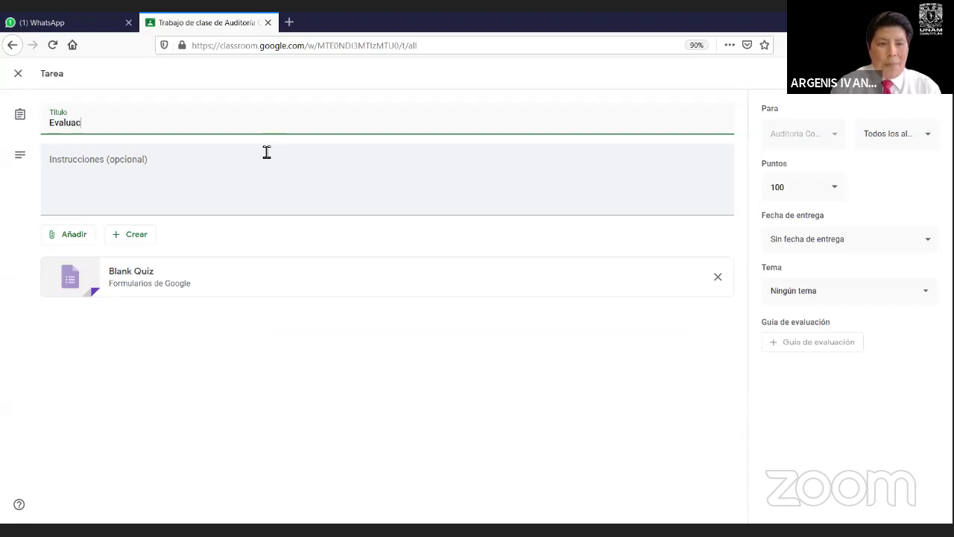
text(ión parcial 1)
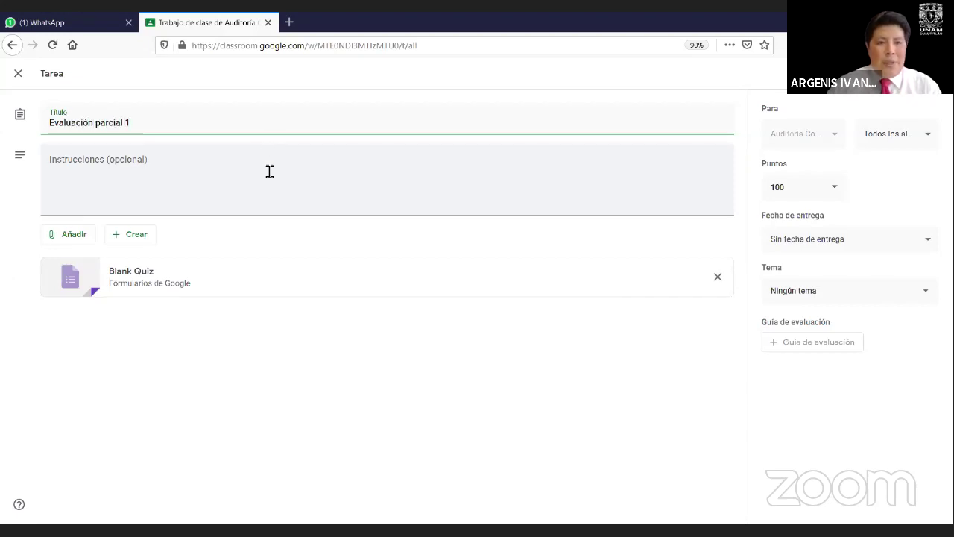
click(269, 171)
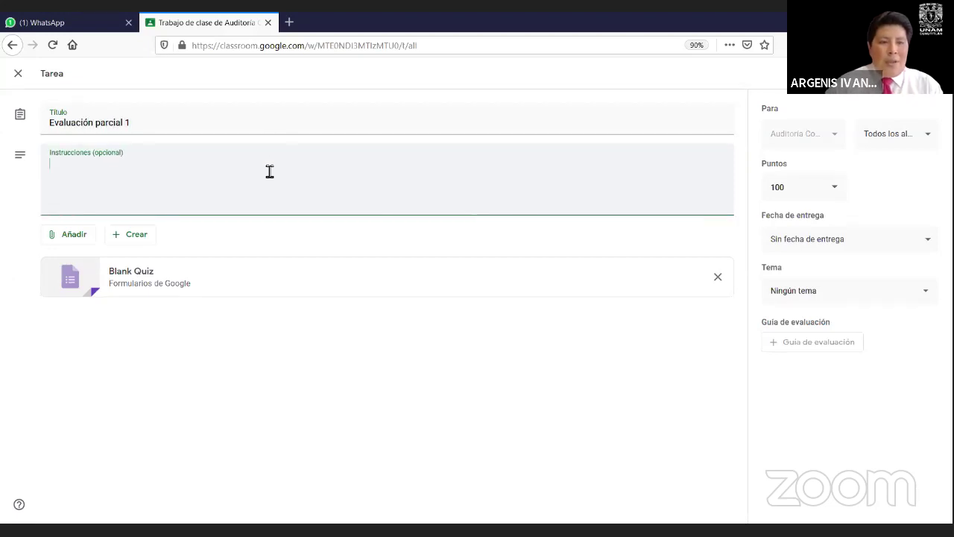
text(Contesta el cuestionario de manera correcta)
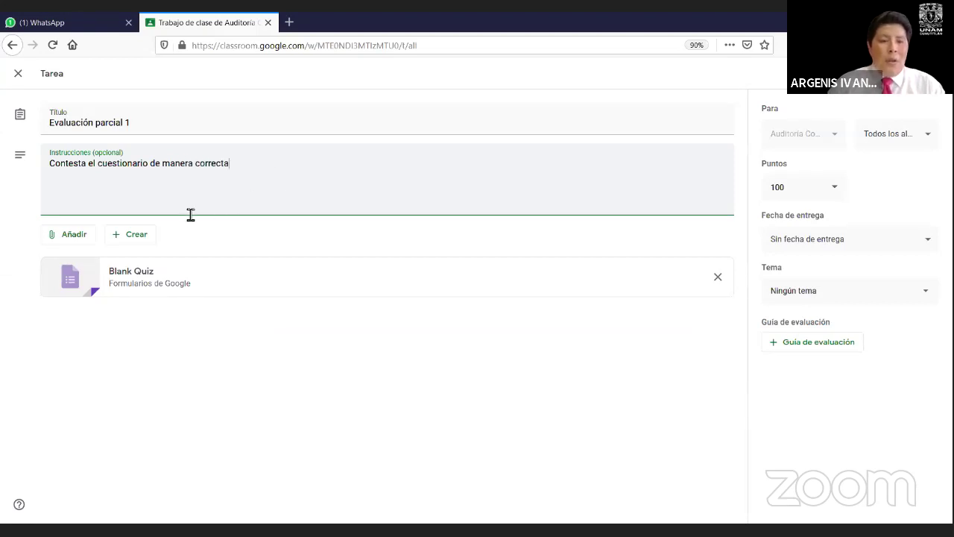
Step: Open the attached Blank Quiz in Google Forms and rename the form file "Evaluación parcial 1"
click(152, 283)
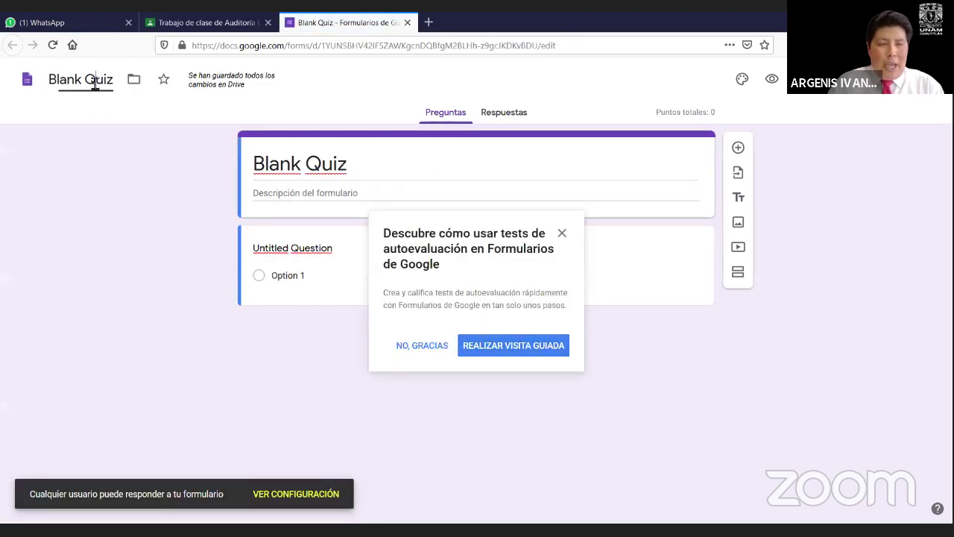
drag(112, 87, 31, 86)
text(Eva)
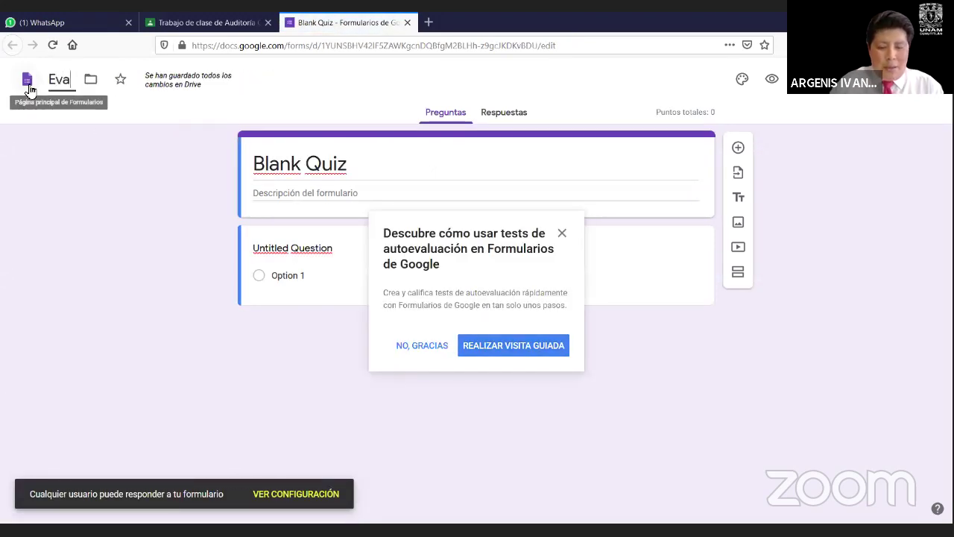
text(luación parcial 1)
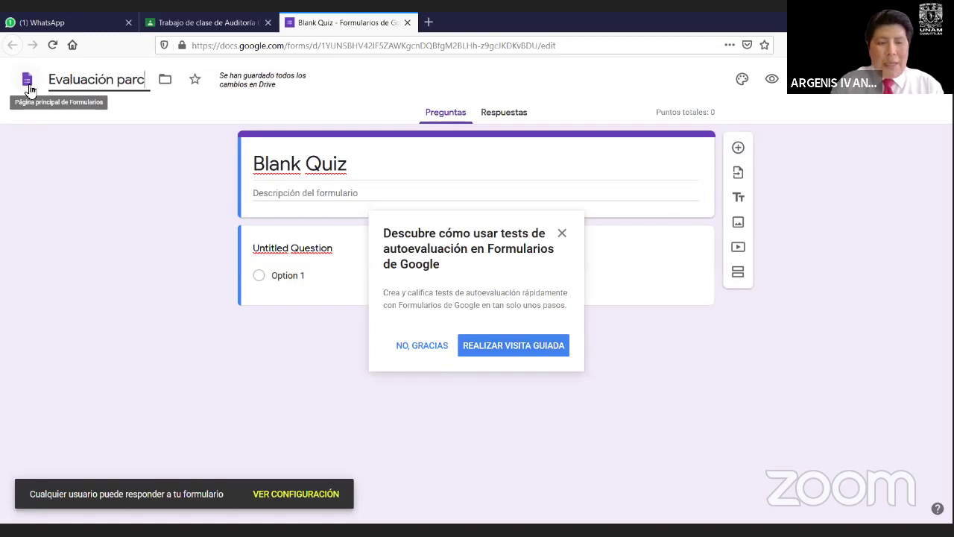
key(BackSpace)
key(BackSpace)
key(BackSpace)
key(BackSpace)
key(BackSpace)
text(uia)
key(BackSpace)
key(BackSpace)
key(BackSpace)
text(ial 1)
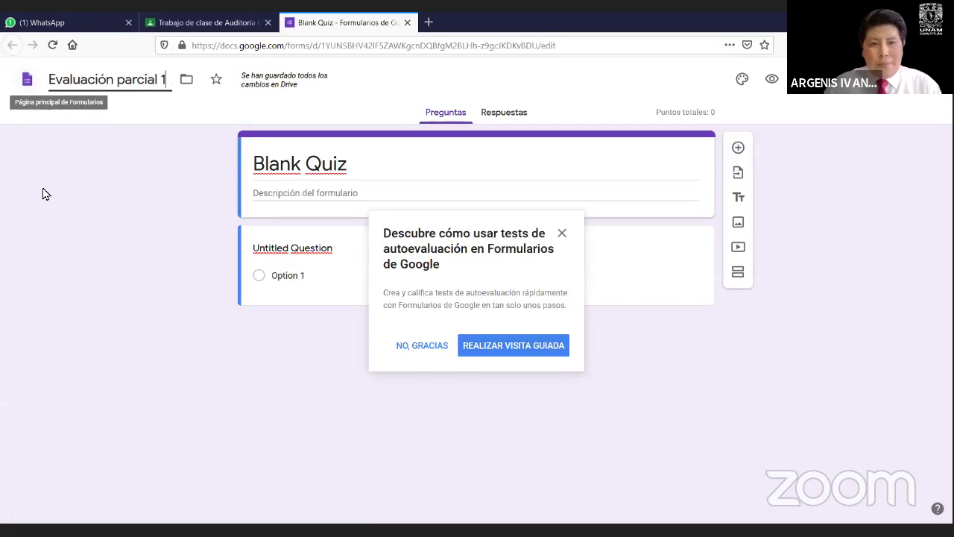
Step: Replace the title in the form's header with "Evaluación parcial 1"
triple_click(342, 167)
text(Evalua)
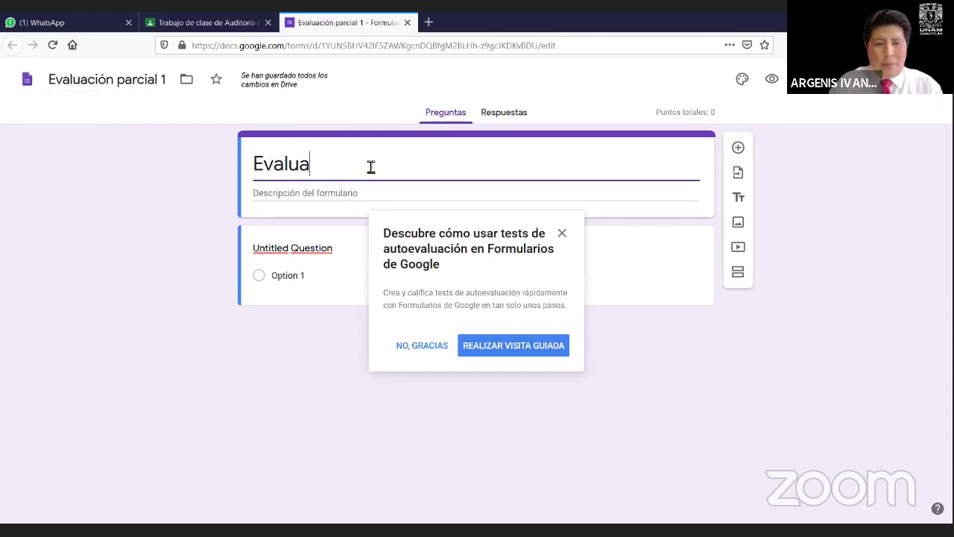
text(ción parcial 1)
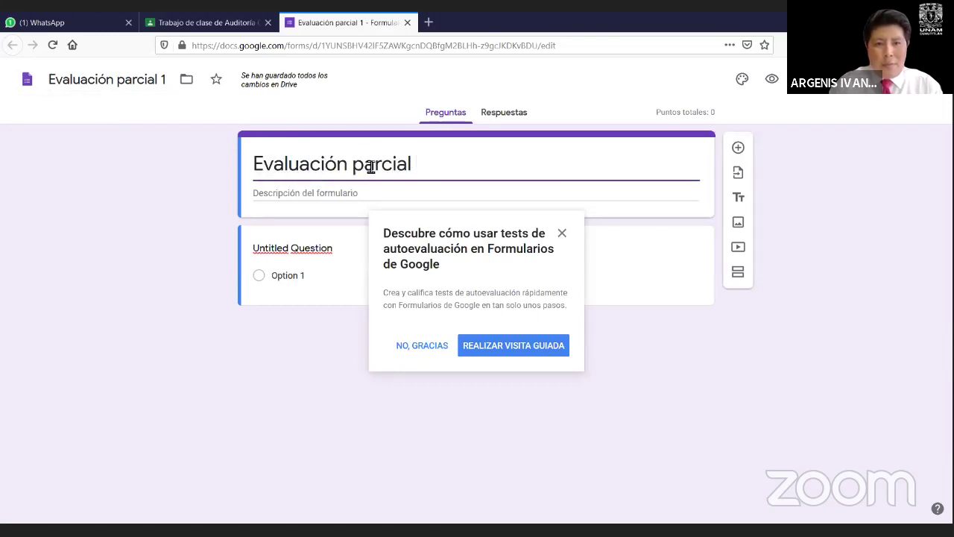
Step: Enter "Evaluación parcial 1" as the form's description and dismiss the guided tour offer
click(318, 199)
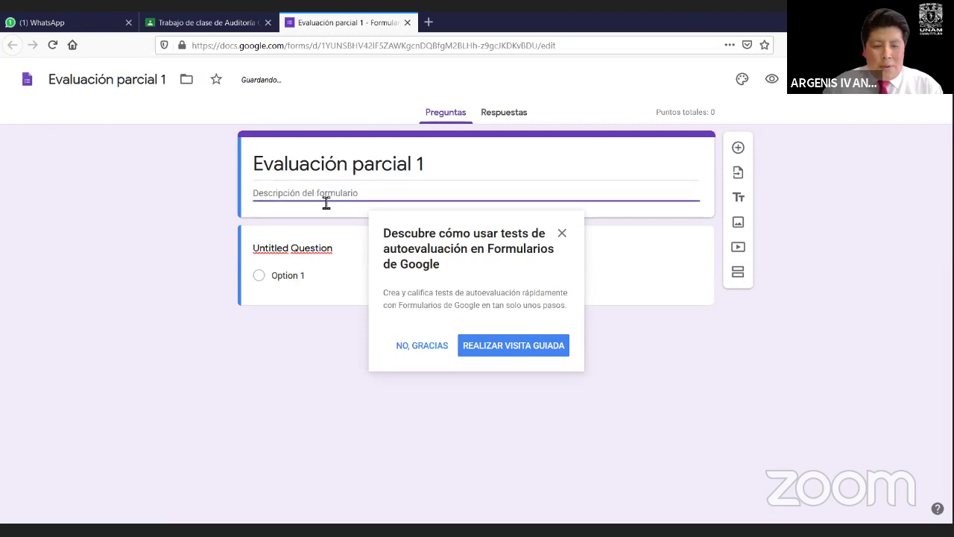
text(Ev)
key(BackSpace)
key(BackSpace)
key(BackSpace)
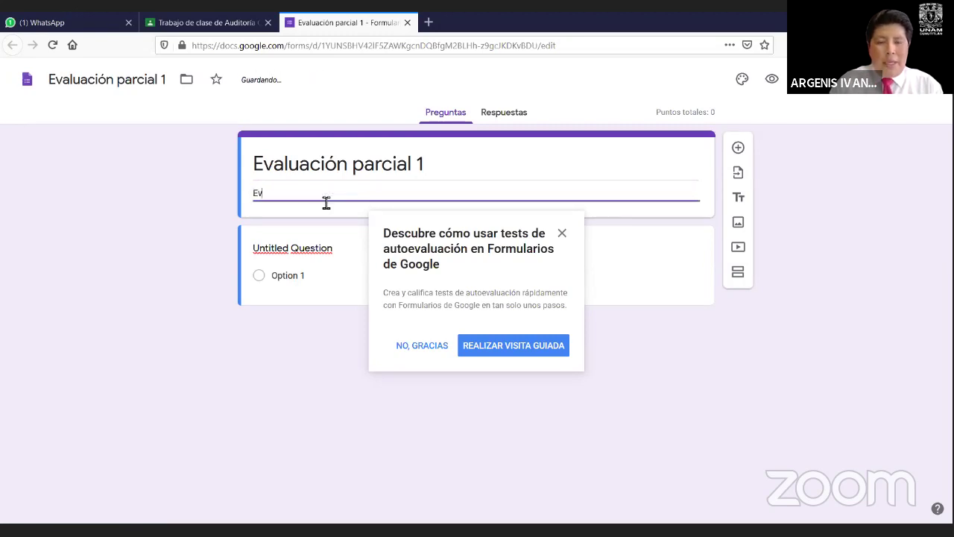
text(Evaluación parc)
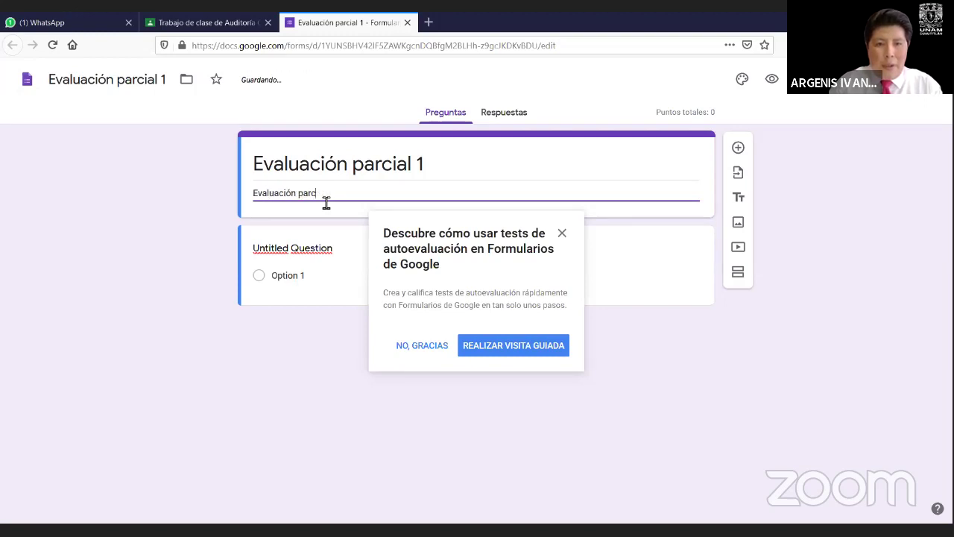
text(ial 1)
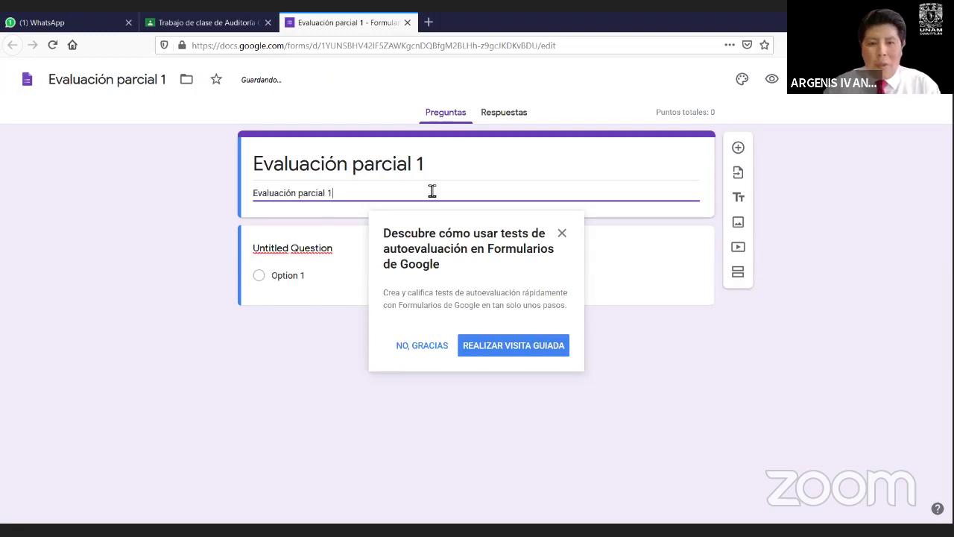
click(562, 234)
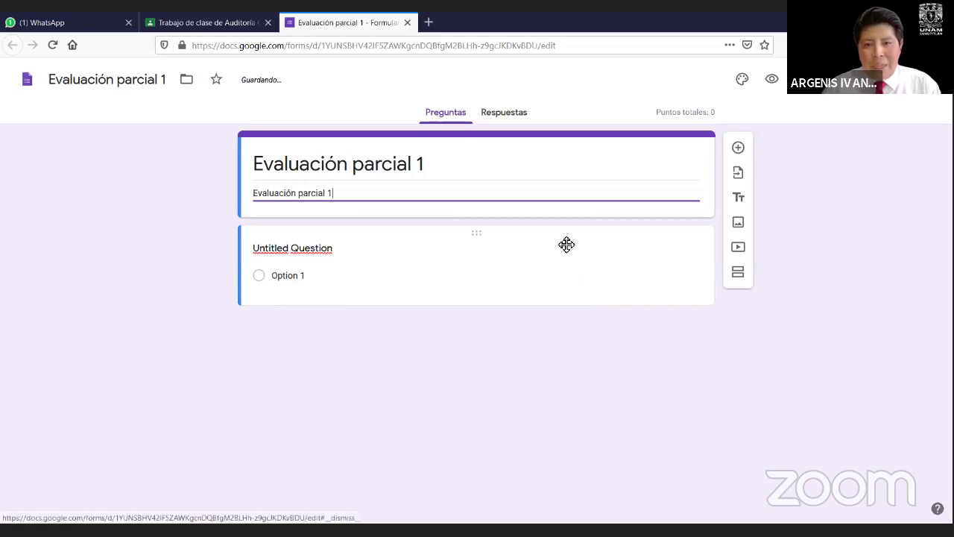
Step: Look through the available question types and set the untitled question's text to "¿Cual es tu nombre completo?"
click(483, 236)
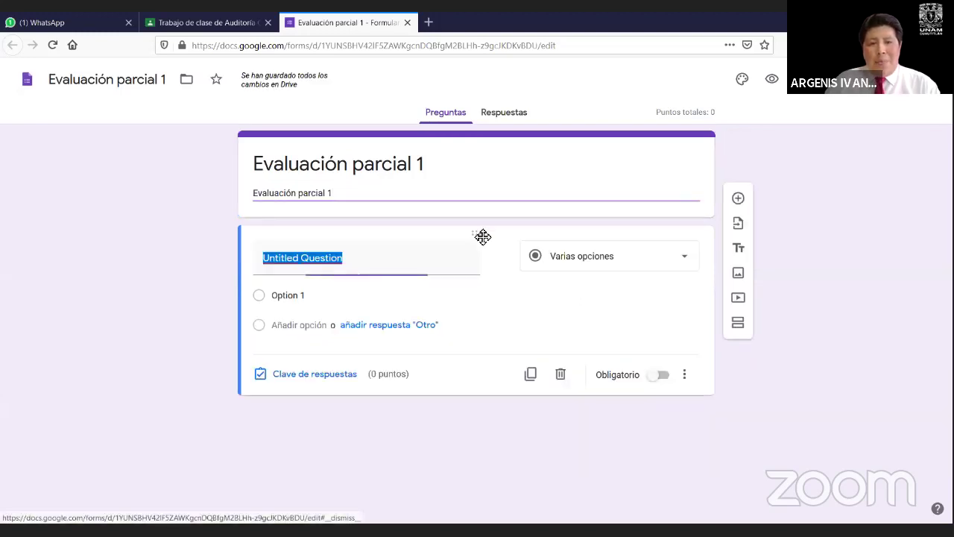
click(564, 261)
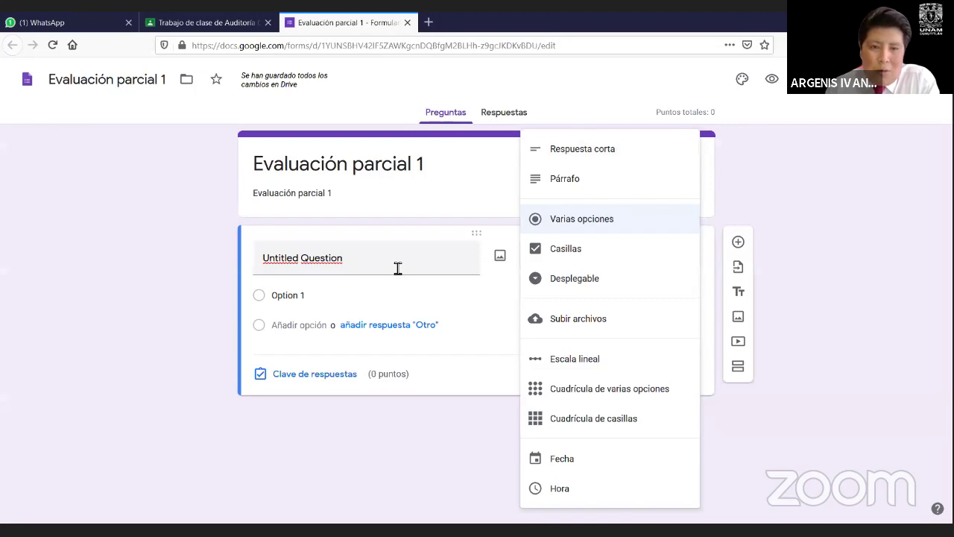
click(761, 188)
click(434, 259)
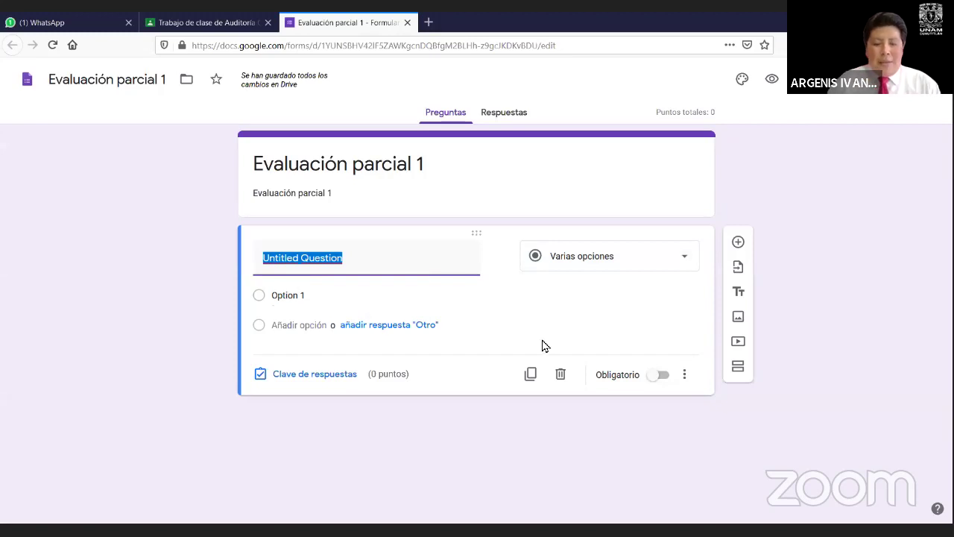
text(¿)
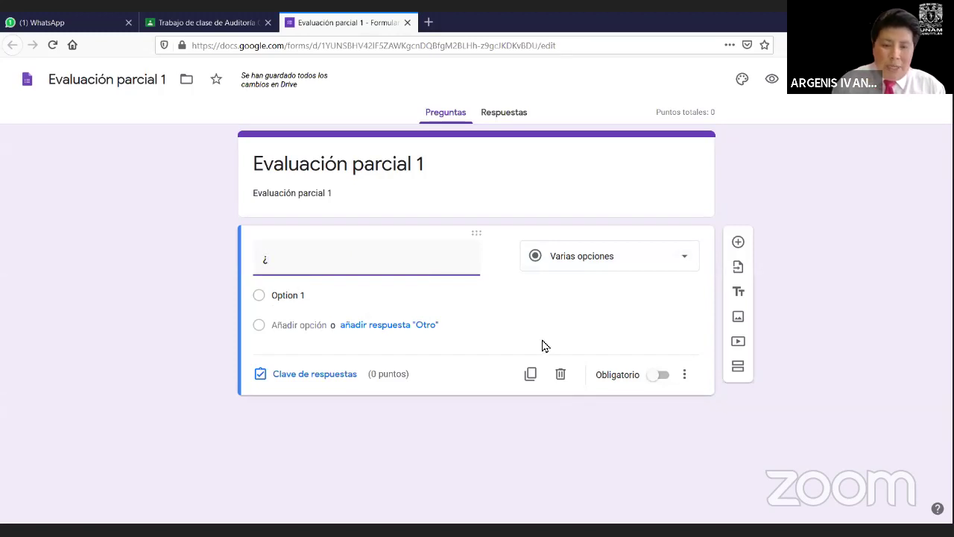
text(Cual es tu nombre completo?)
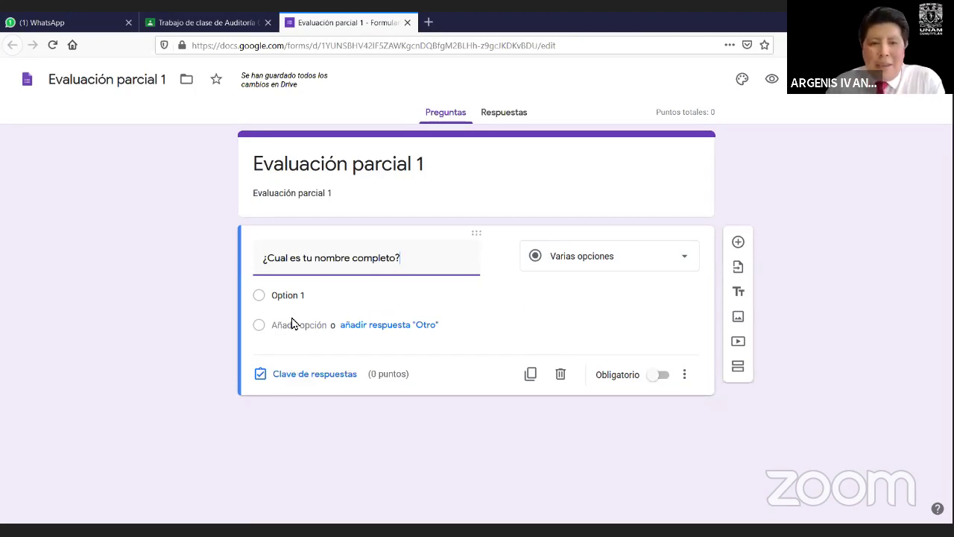
Step: Change the full-name question to the Párrafo type and make it required
click(579, 268)
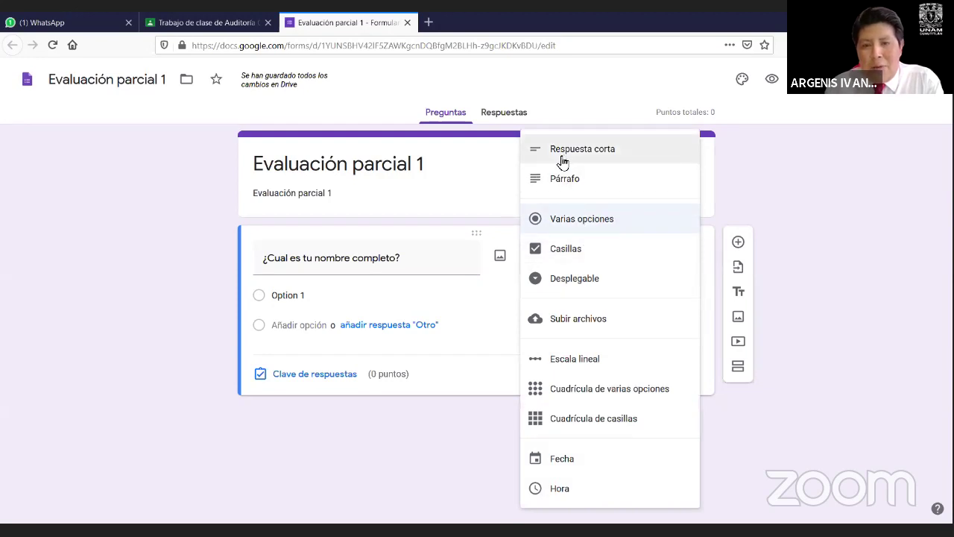
click(566, 180)
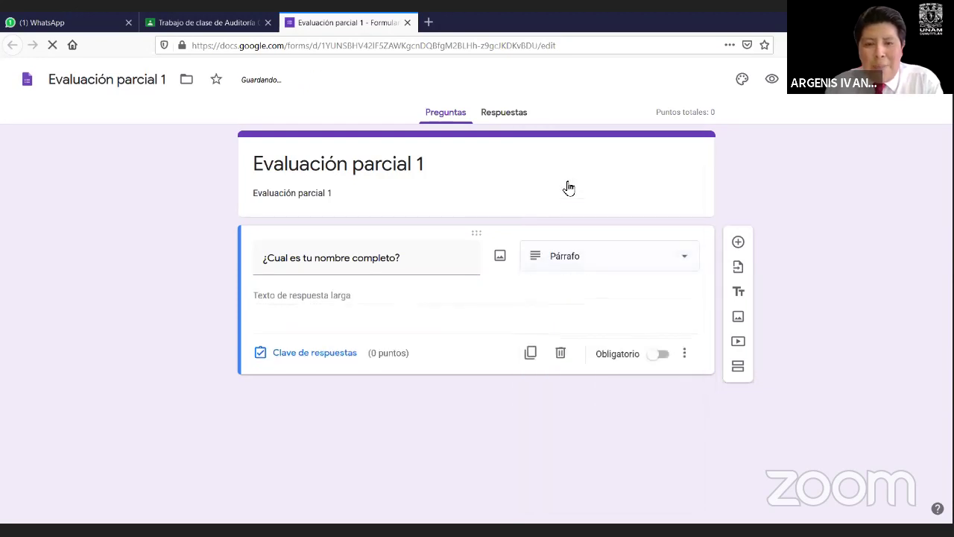
click(661, 356)
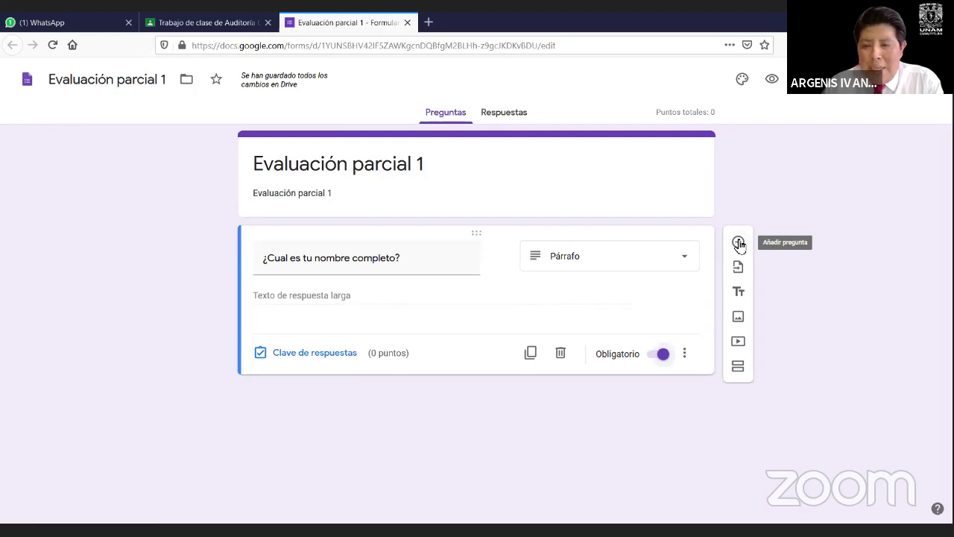
Step: Add a Respuesta corta question reading "Es la técnica que se utiliza para ordenar, registrar y analizar las operaciones de un ente económico"
click(738, 243)
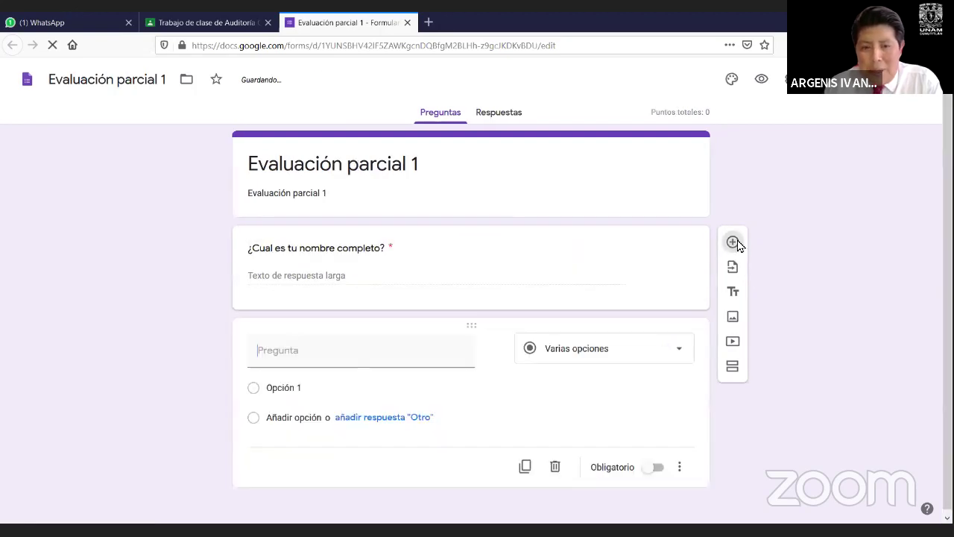
click(588, 362)
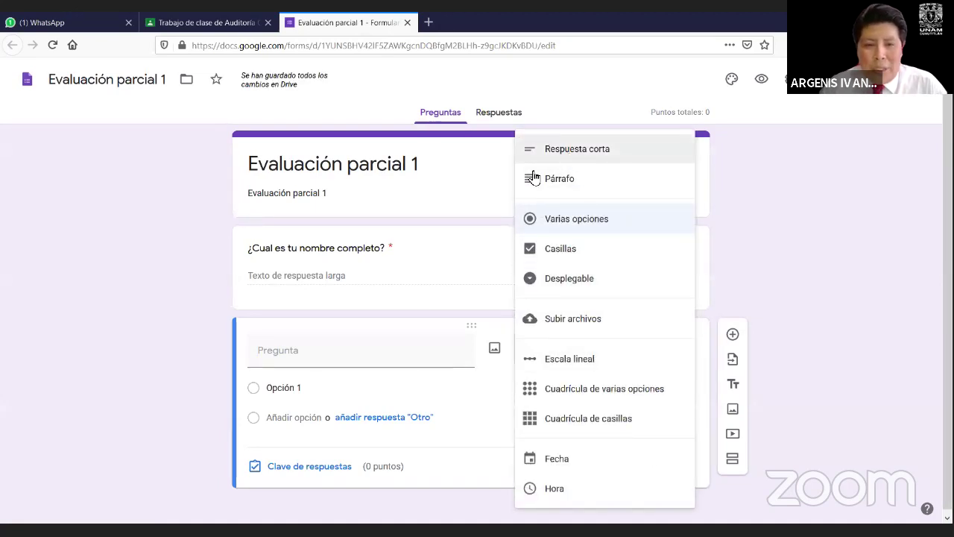
click(394, 363)
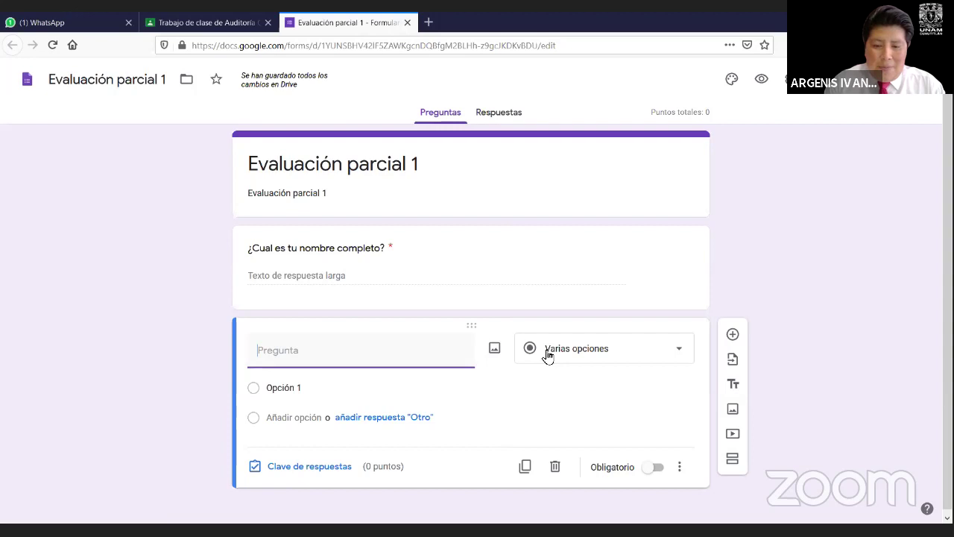
text(Es la técnica que se utiliza para or)
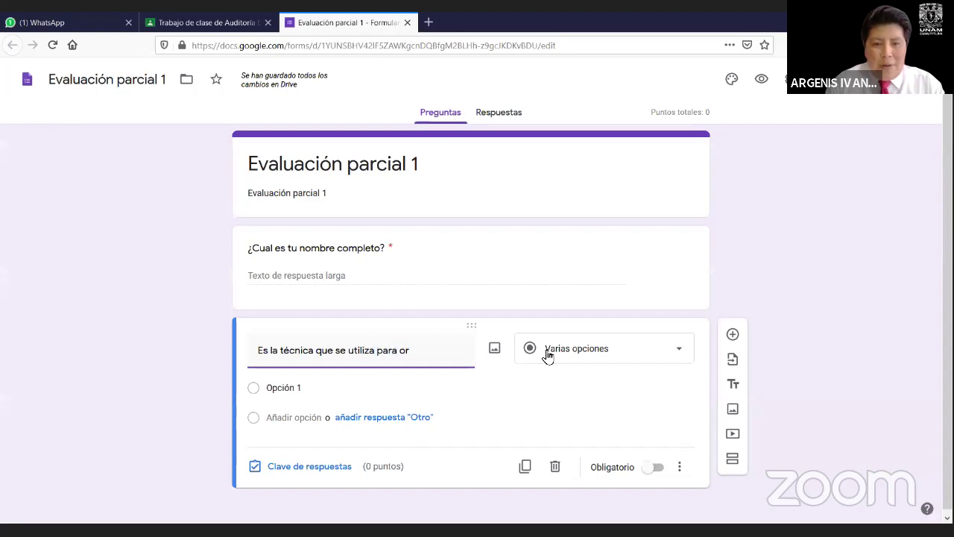
text(denar, regi)
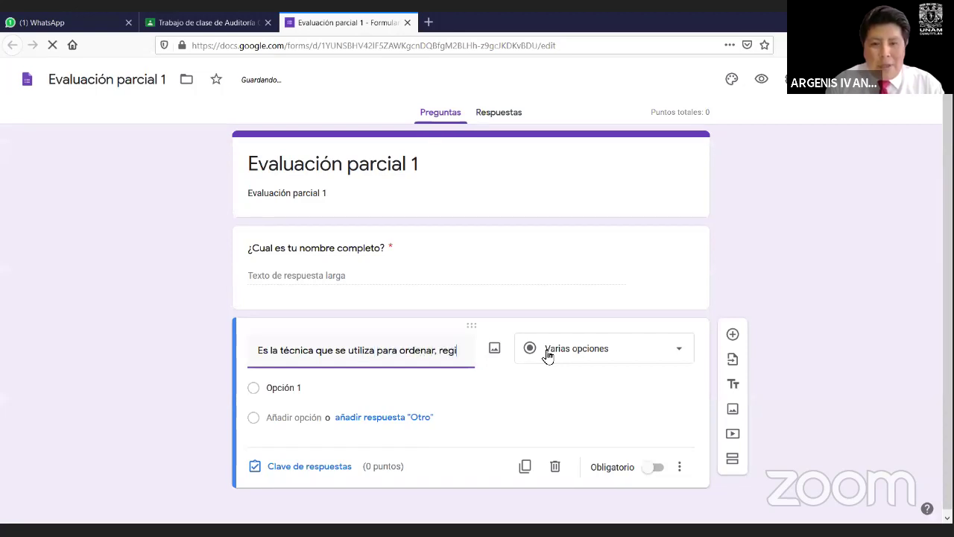
text(strat)
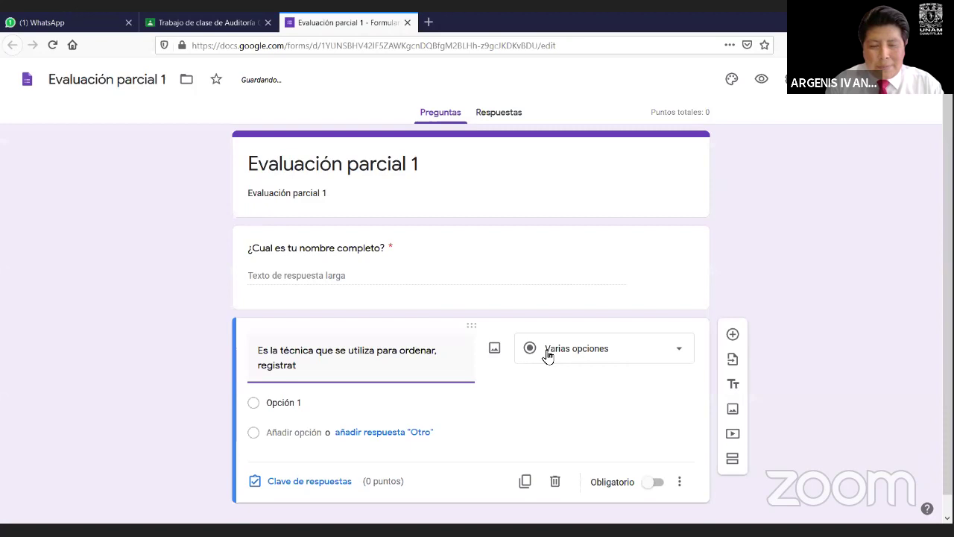
key(BackSpace)
key(BackSpace)
text(r y analizar las operacione)
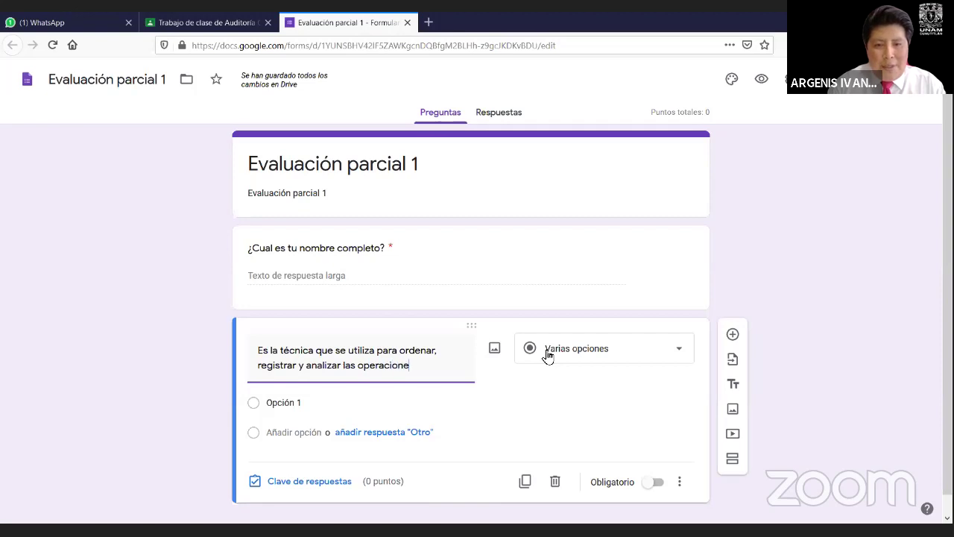
text(s de un enter e)
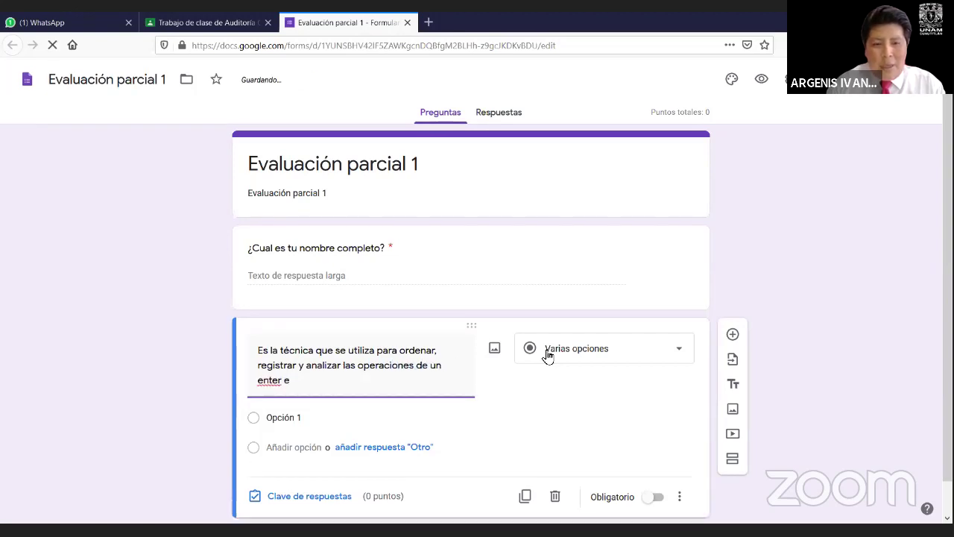
key(BackSpace)
key(BackSpace)
key(BackSpace)
text(económico)
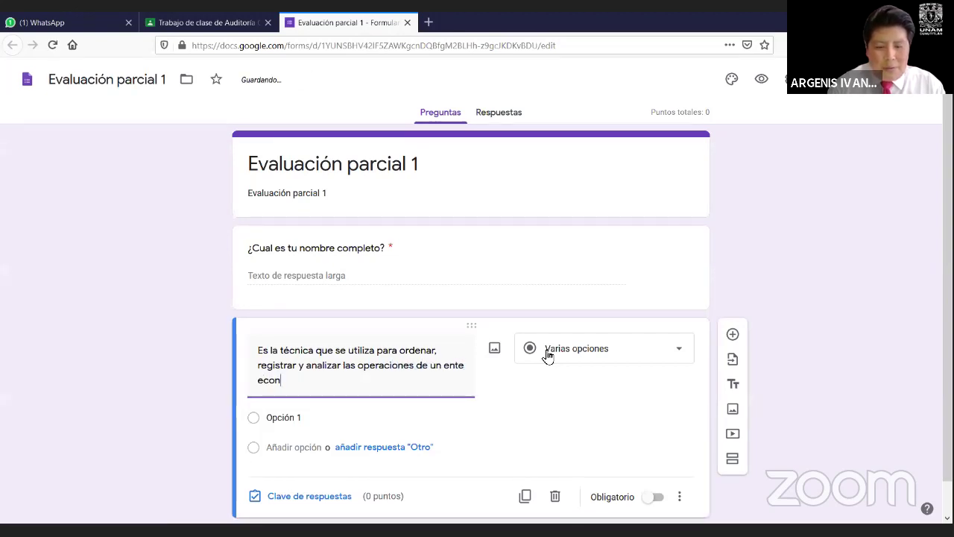
click(547, 356)
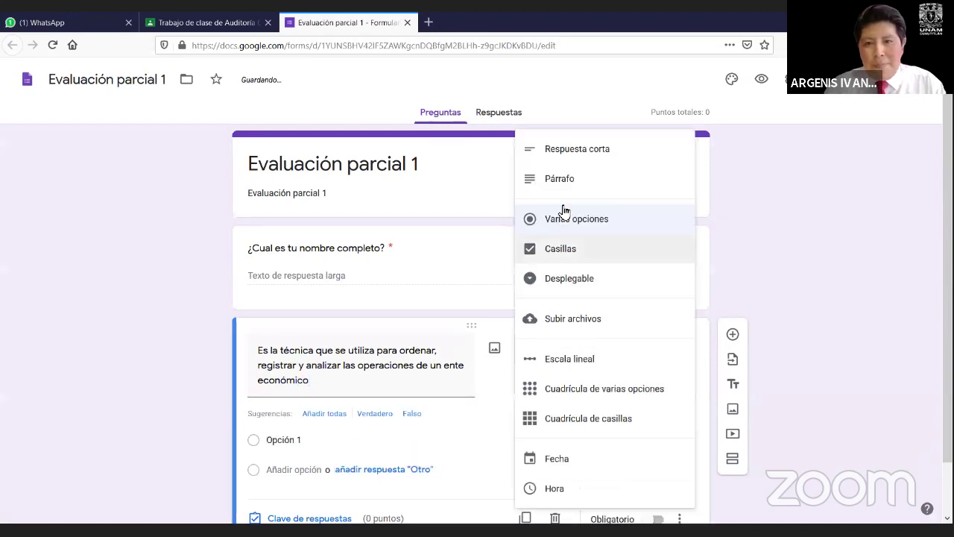
click(576, 159)
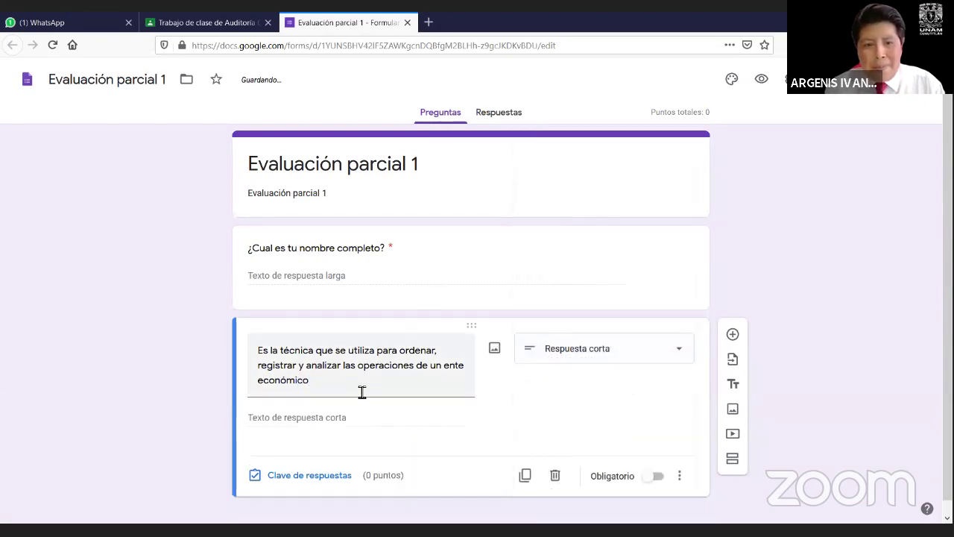
Step: In the short-answer question's answer key, enter "Contabilidad" as the correct answer, worth 10 points
scroll(363, 390, down, 1)
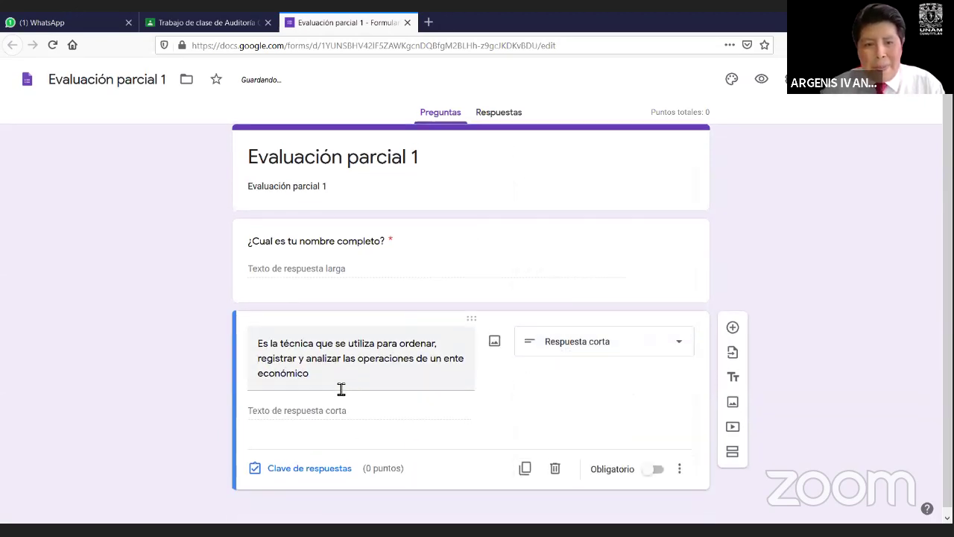
click(317, 462)
click(300, 414)
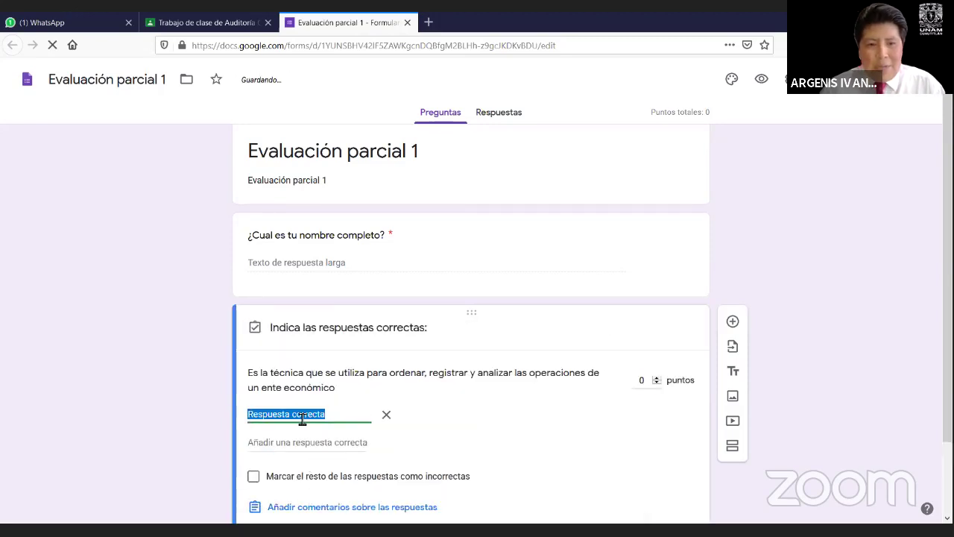
text(Contabilidad)
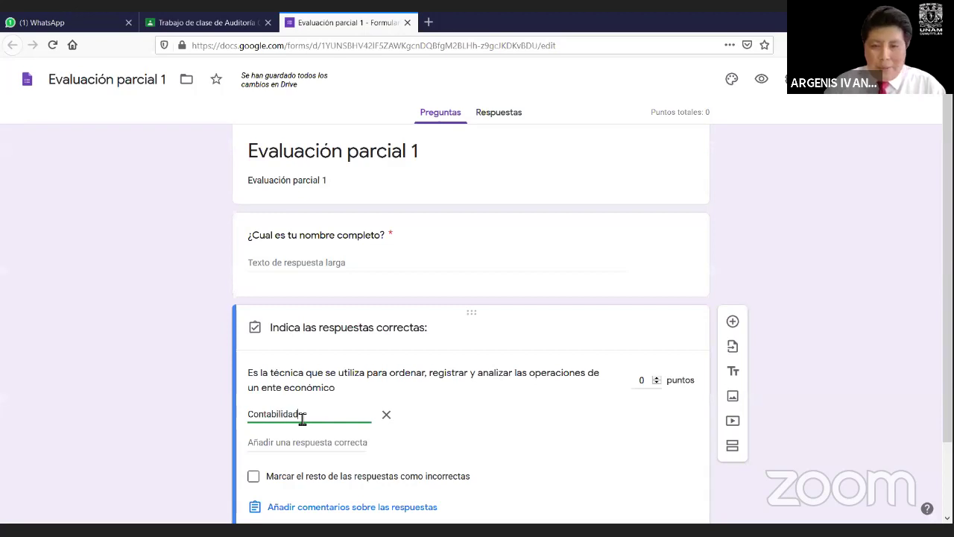
click(652, 386)
text(10)
Step: Mark all other answers to the short-answer question as incorrect, and make the question required
scroll(574, 398, down, 2)
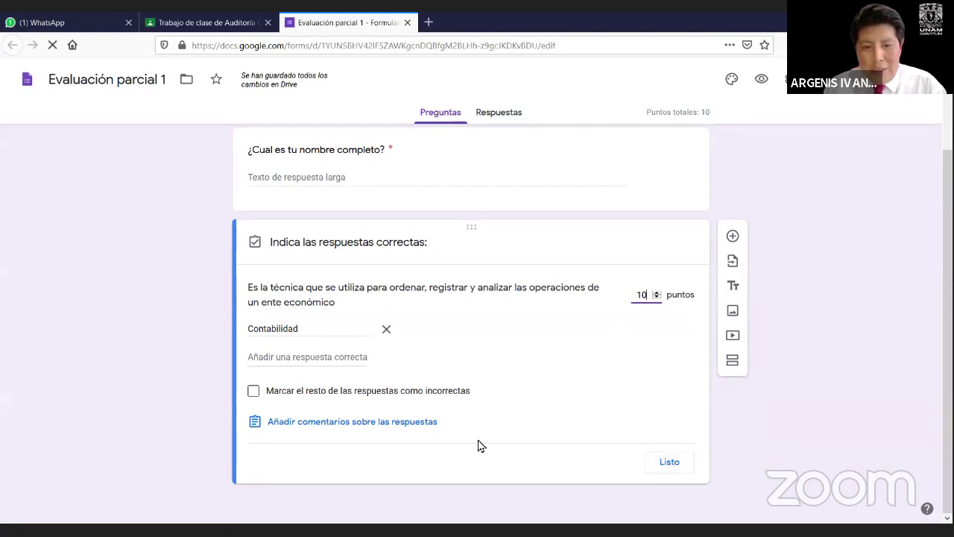
click(253, 390)
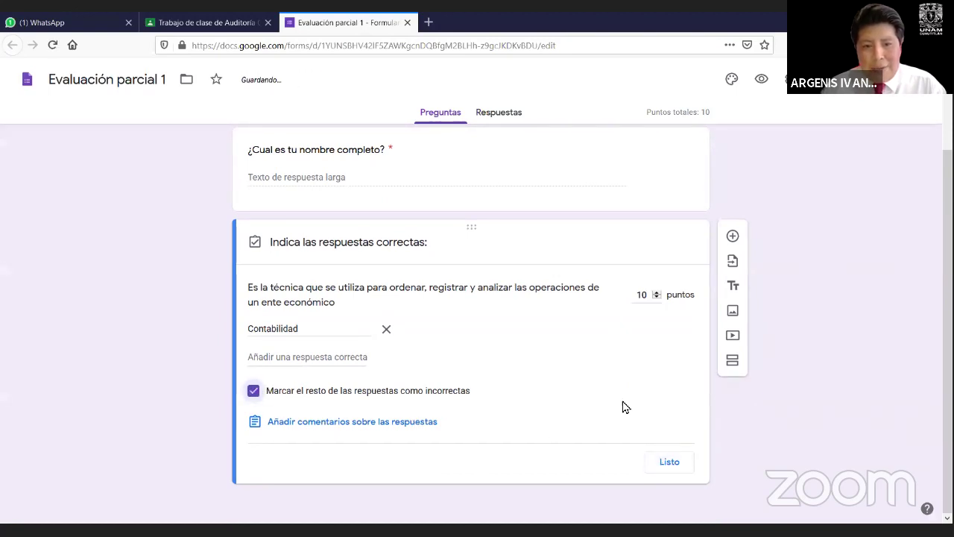
click(670, 461)
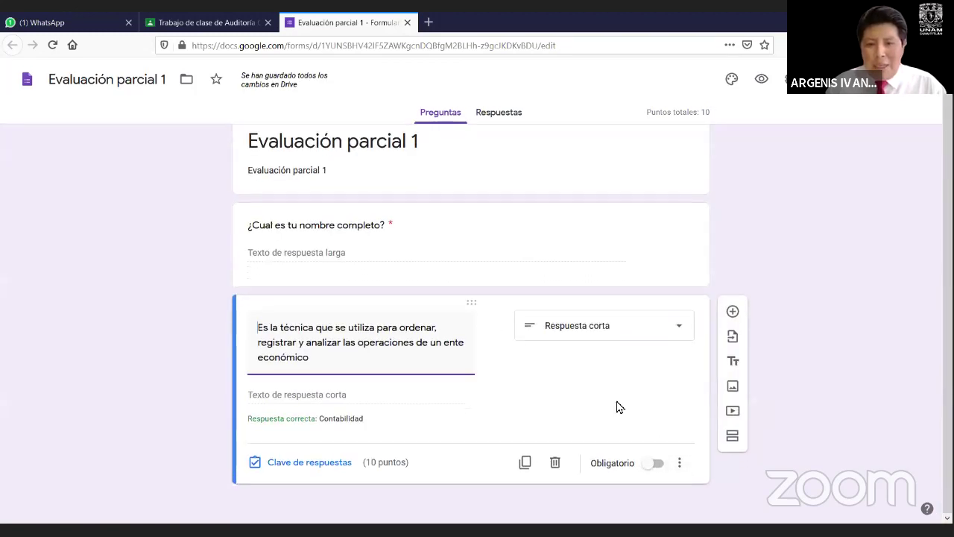
click(660, 461)
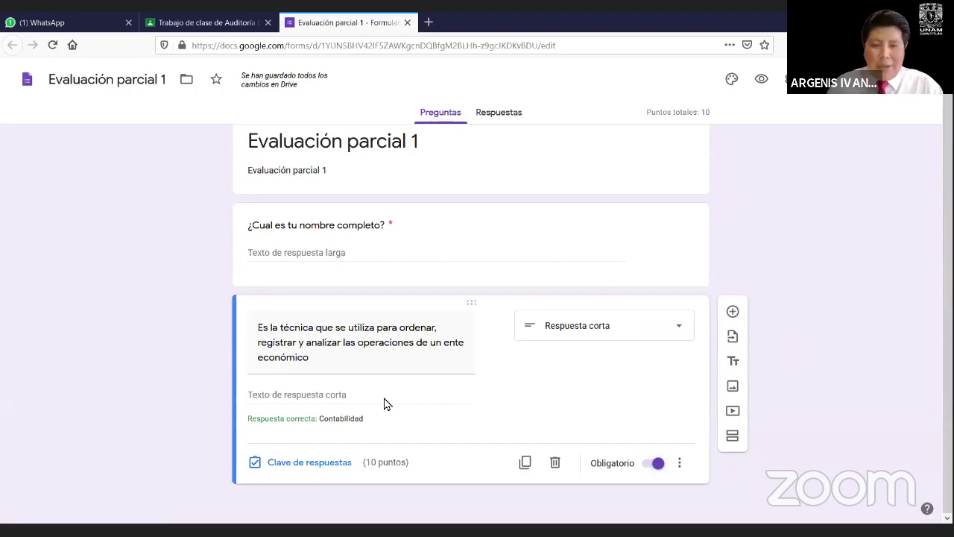
Step: Add a Párrafo question reading "Enumera tres características de la información financiera"
click(733, 313)
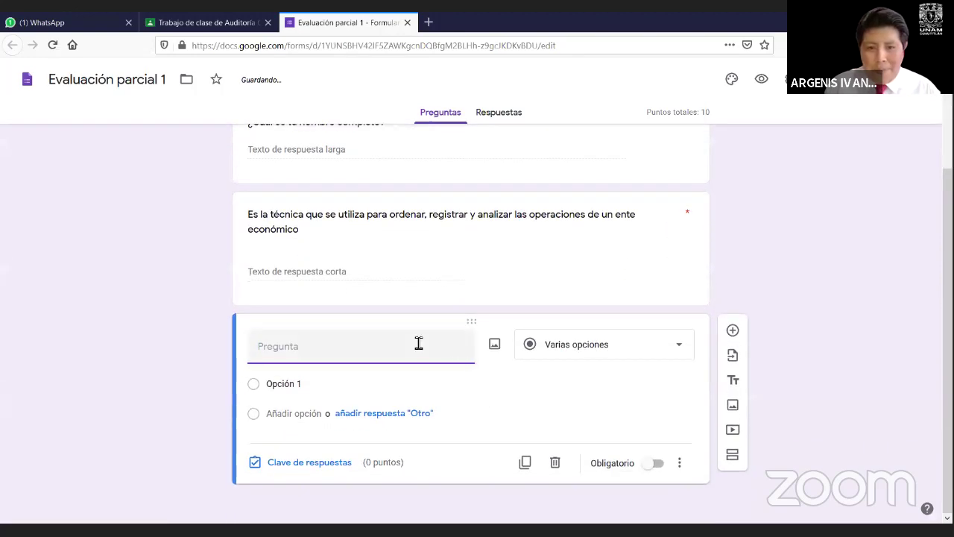
click(600, 343)
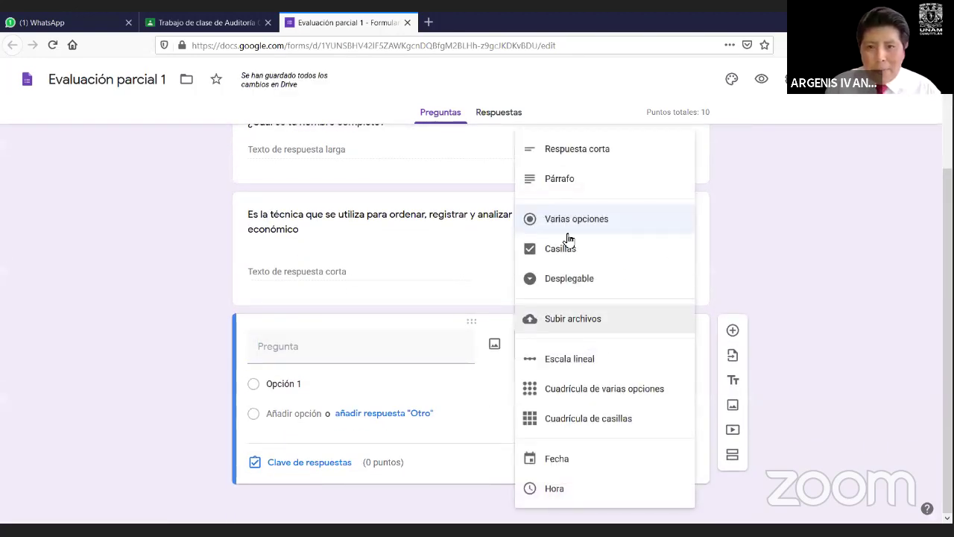
click(555, 186)
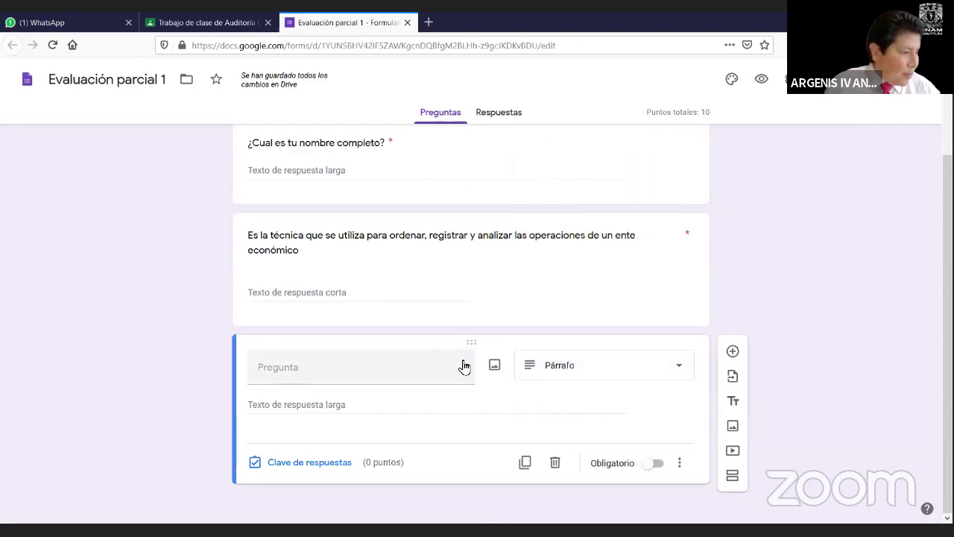
click(380, 370)
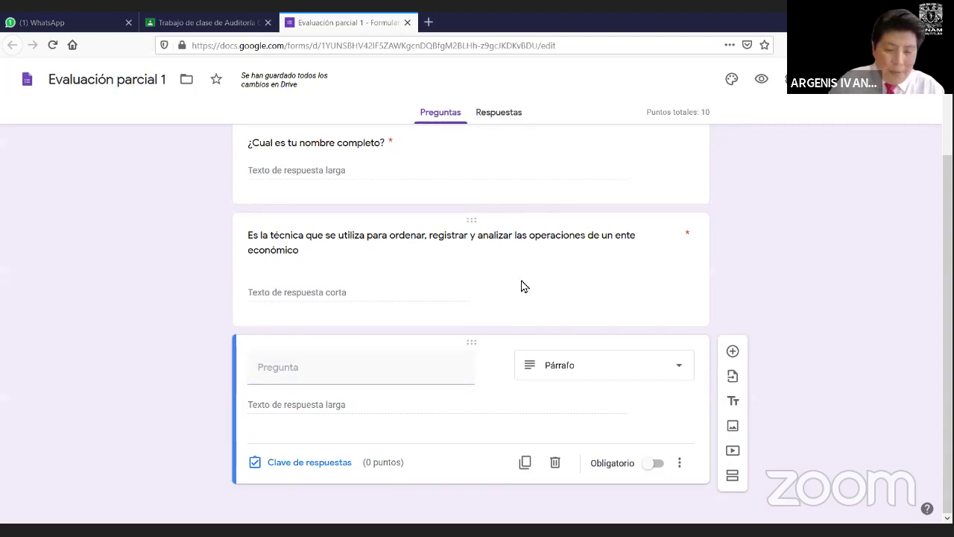
click(317, 377)
text(Enum)
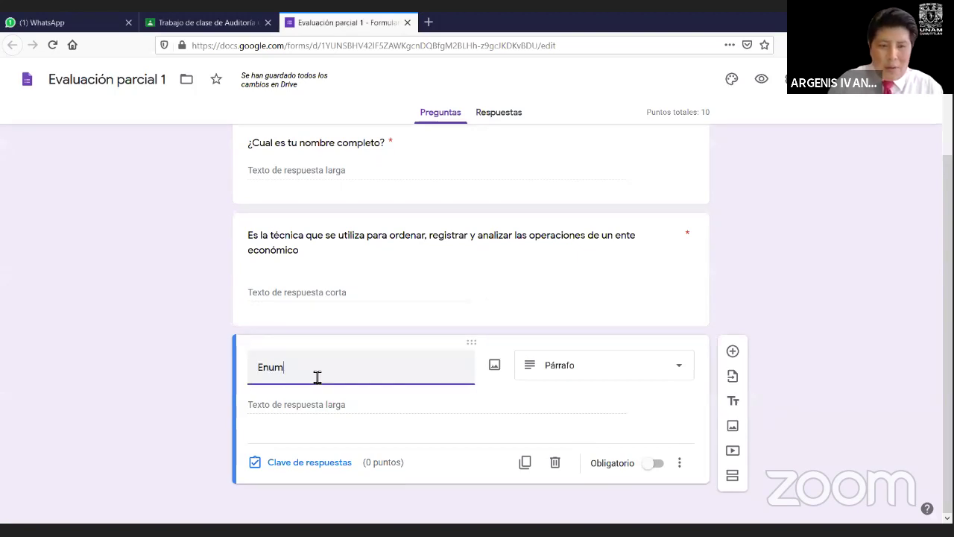
text(era tres ca)
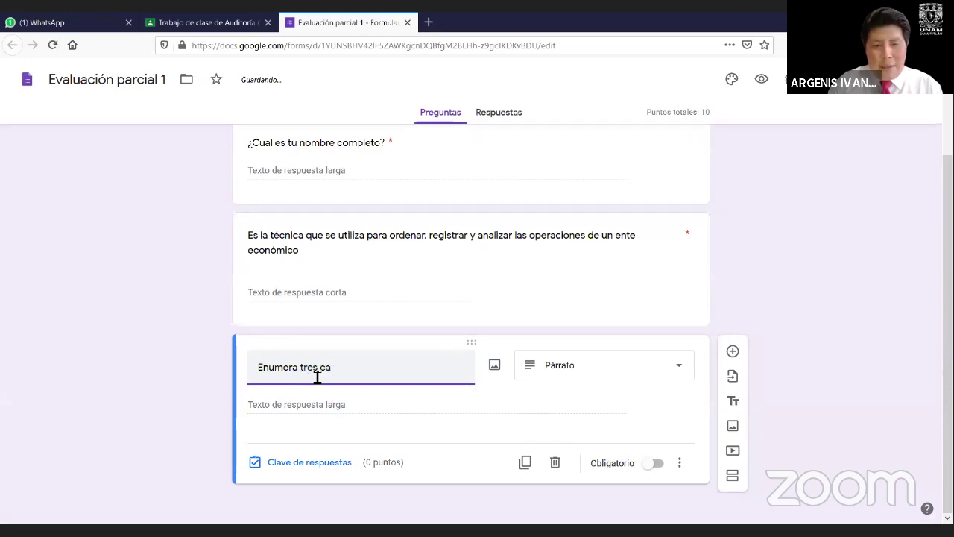
text(racter)
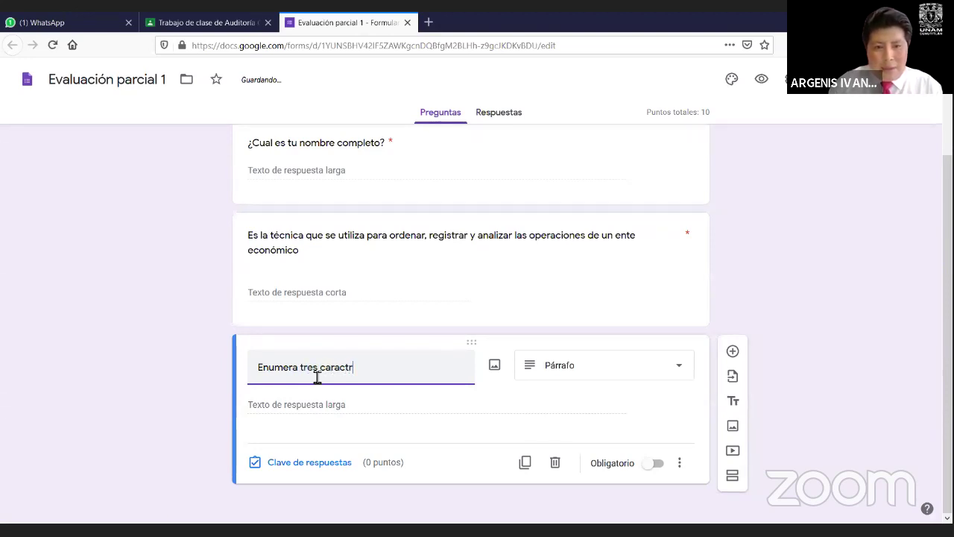
key(BackSpace)
text(erísticas)
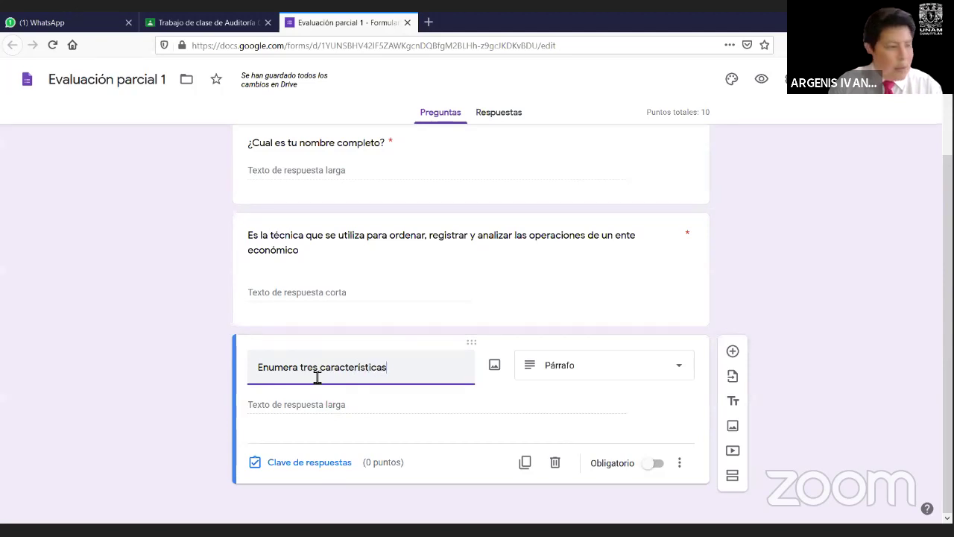
text( de la informaci)
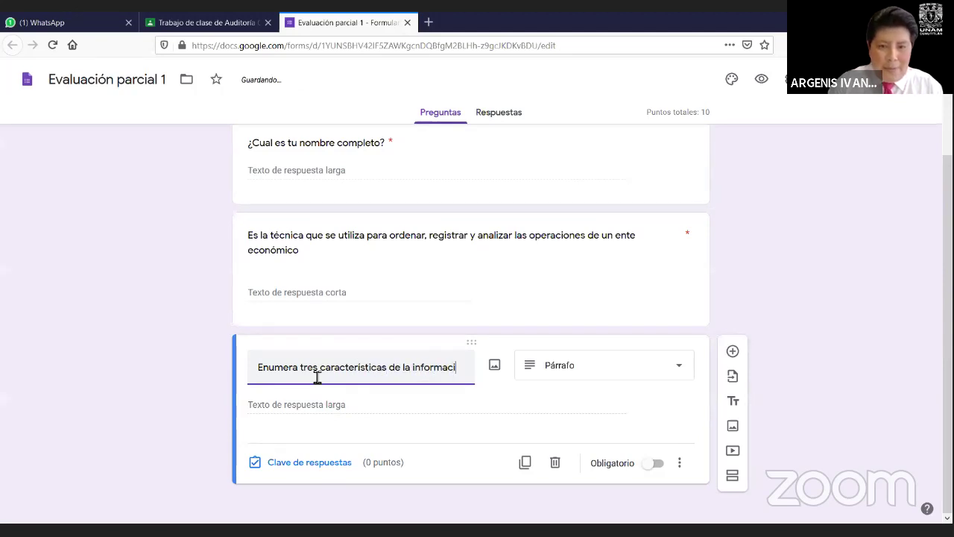
text(ón financie)
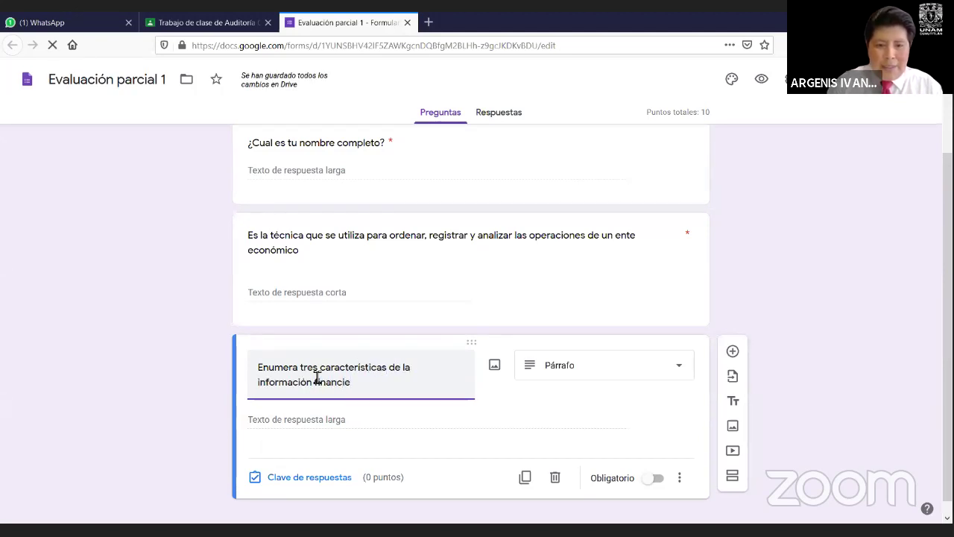
text(ra)
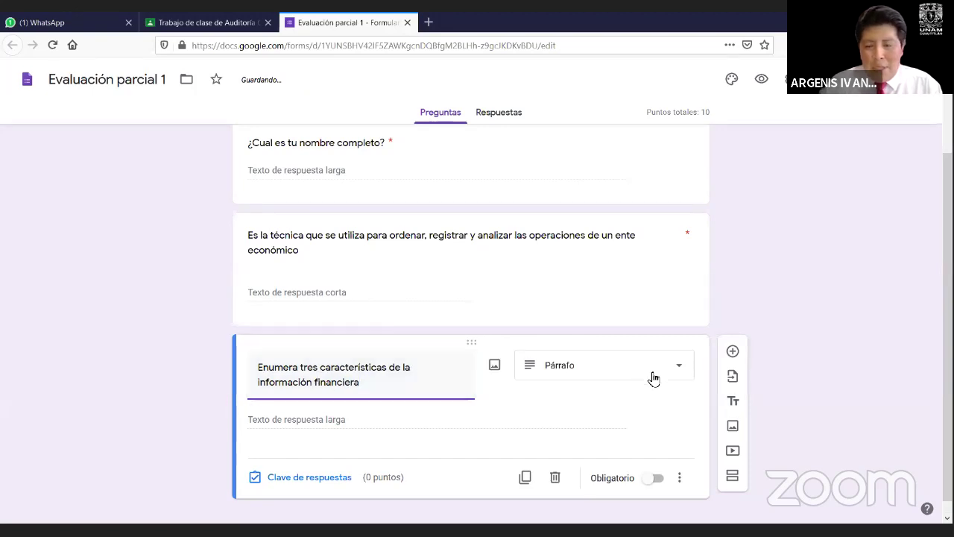
Step: Open the answer key of the Párrafo question about the characteristics of financial information
scroll(292, 425, down, 1)
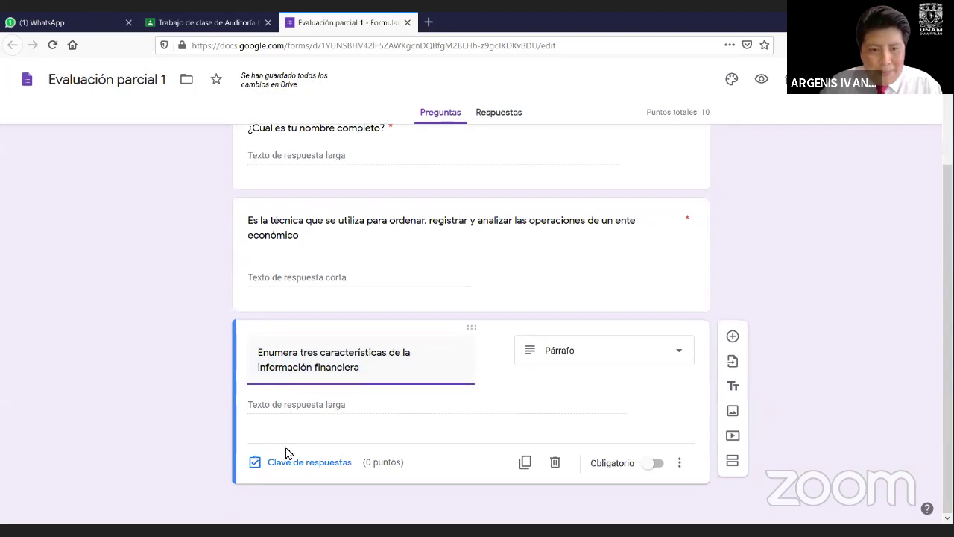
click(294, 462)
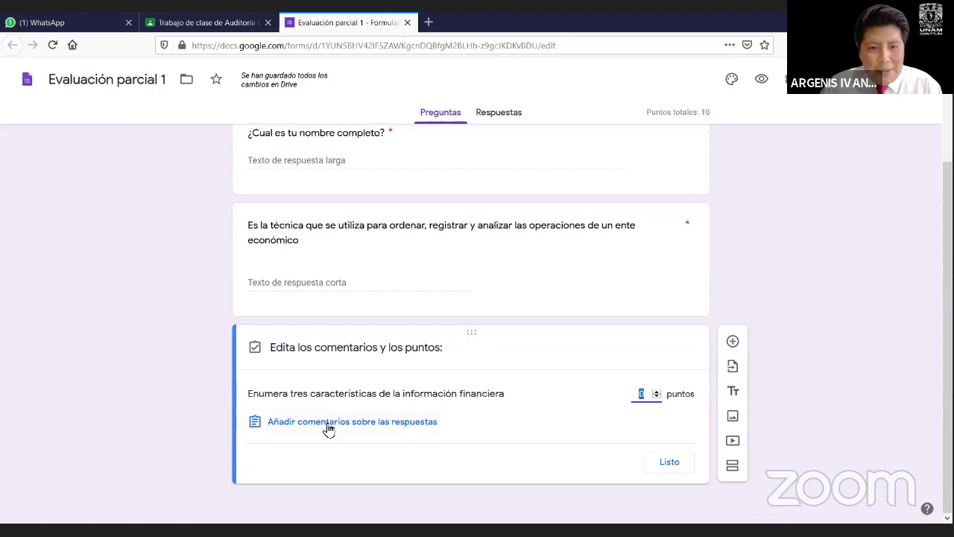
click(328, 424)
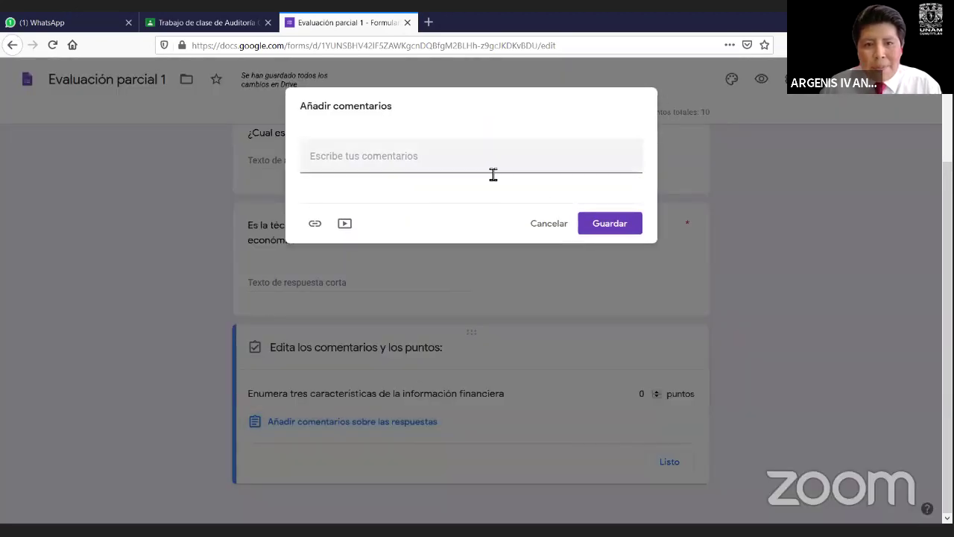
click(595, 267)
click(386, 423)
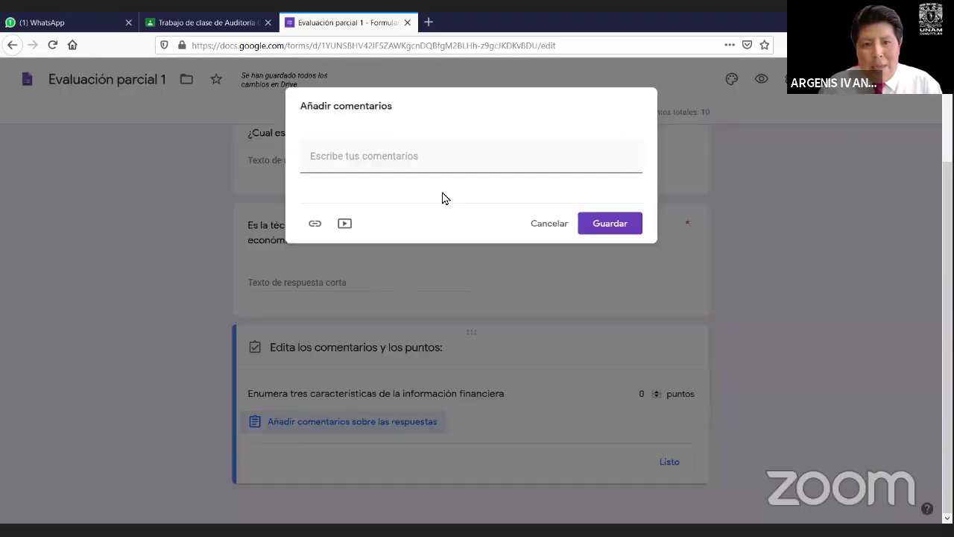
click(397, 160)
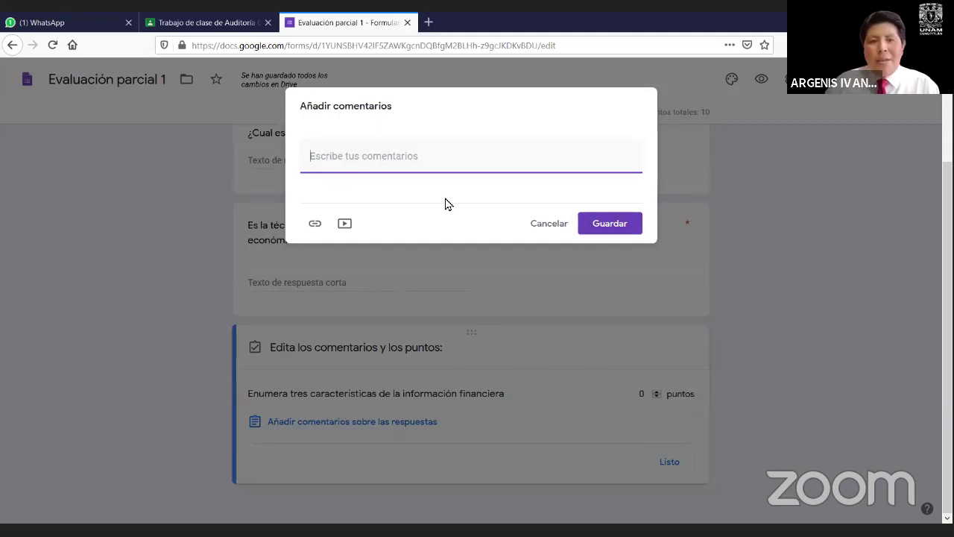
click(661, 402)
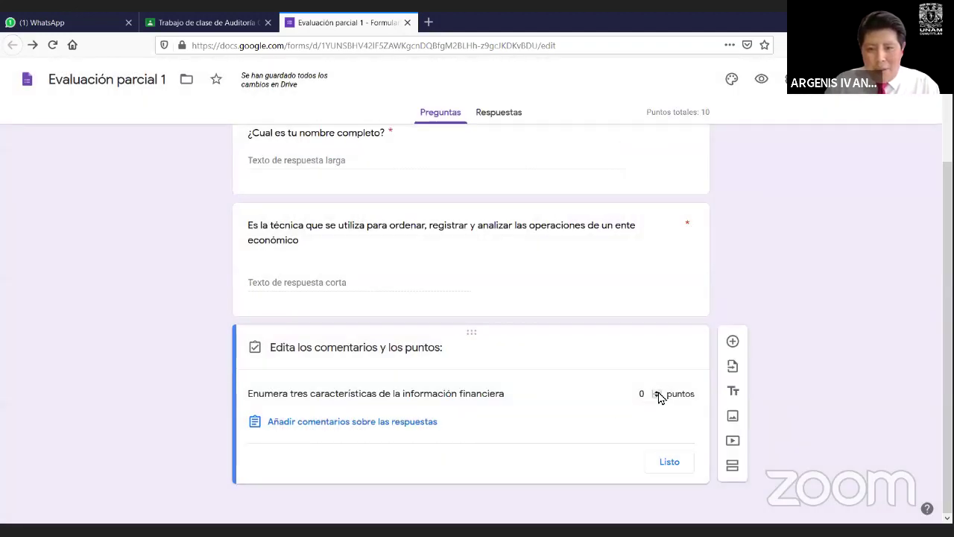
Step: Make the Párrafo question worth 10 points and finish editing its answer key
click(658, 393)
click(667, 460)
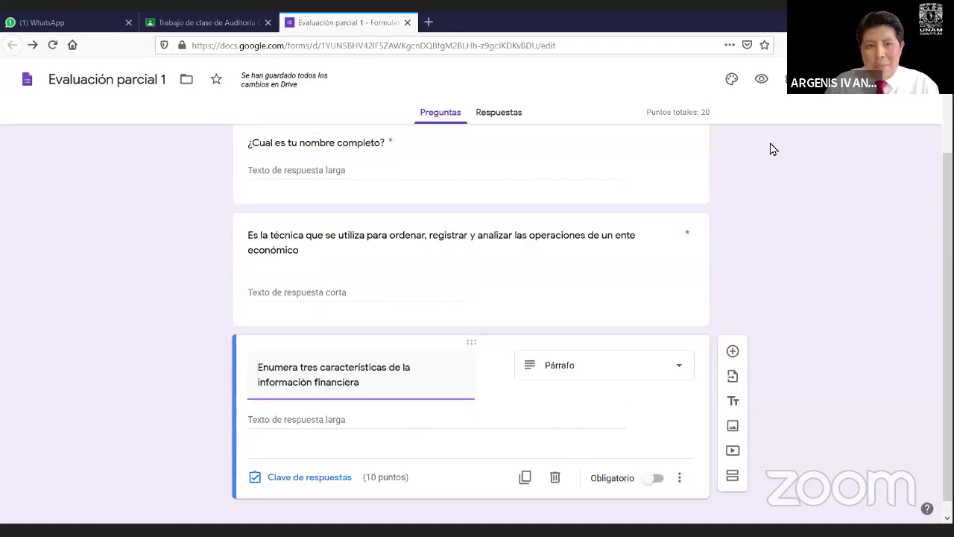
click(773, 149)
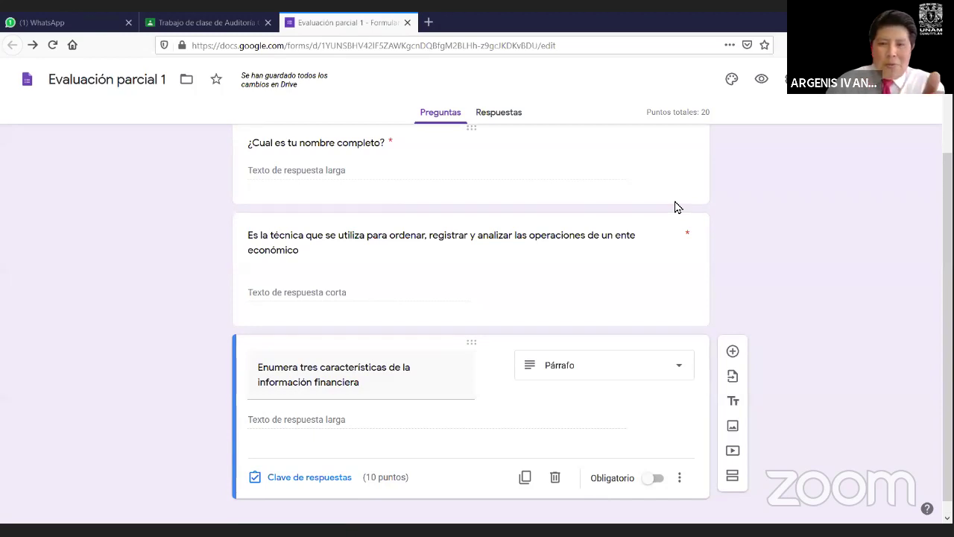
Step: Add a Varias opciones question reading "Presidente de la República Mexicana que duró en el poder tan solo 45 minutos"
click(733, 351)
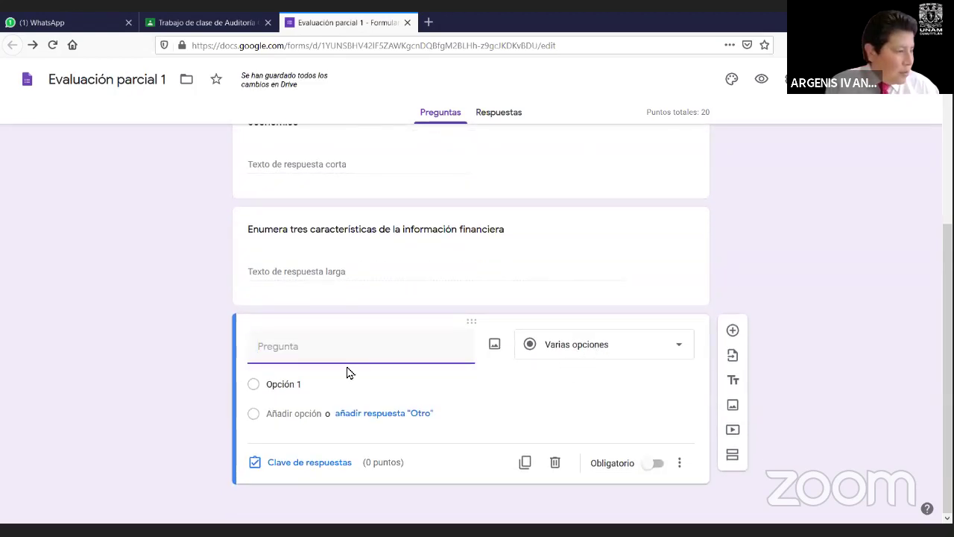
text(Presi)
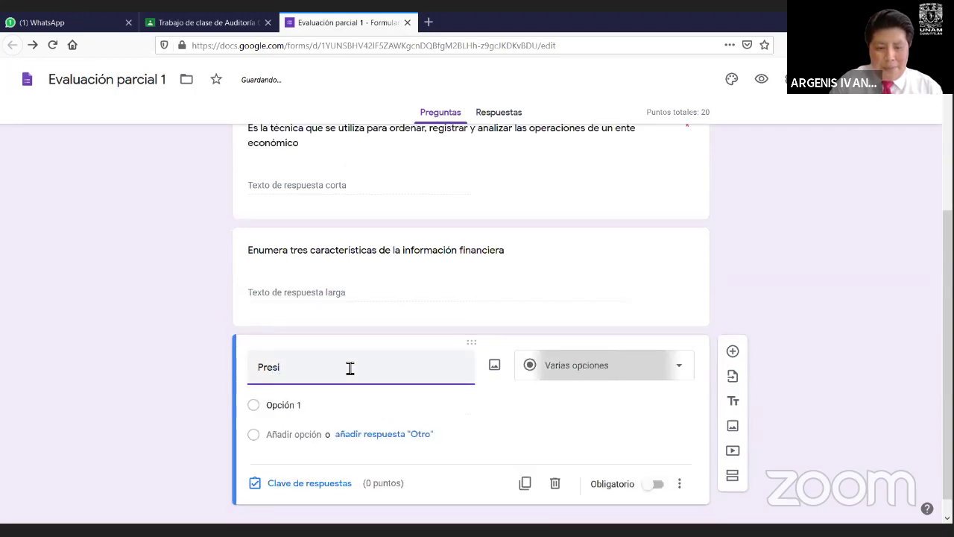
text(dente de la re)
key(BackSpace)
key(BackSpace)
text(República Mexicana)
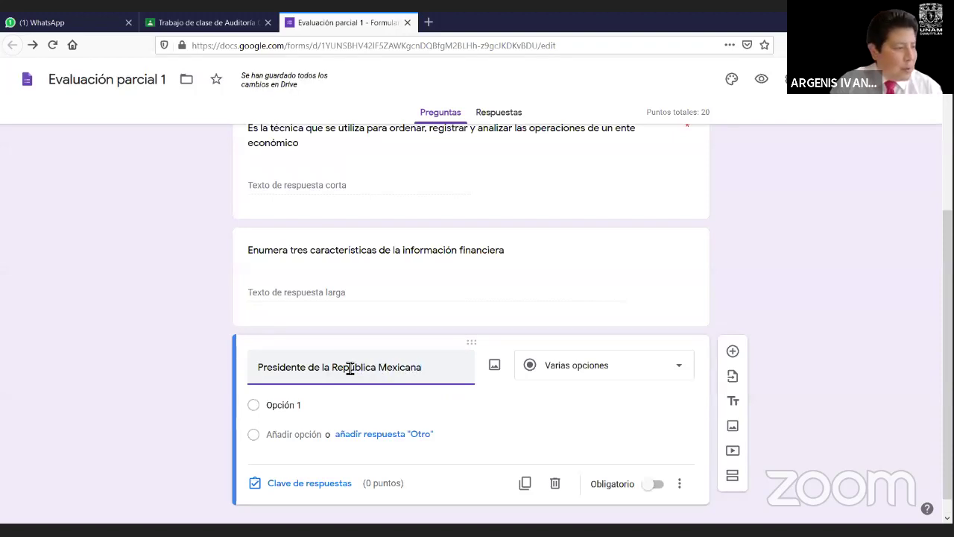
text( que duró en)
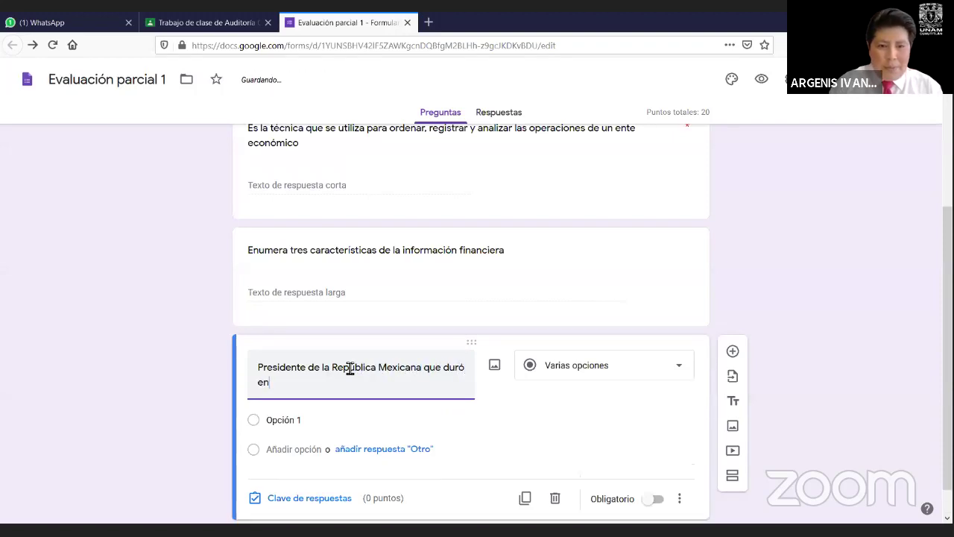
text( el Poder)
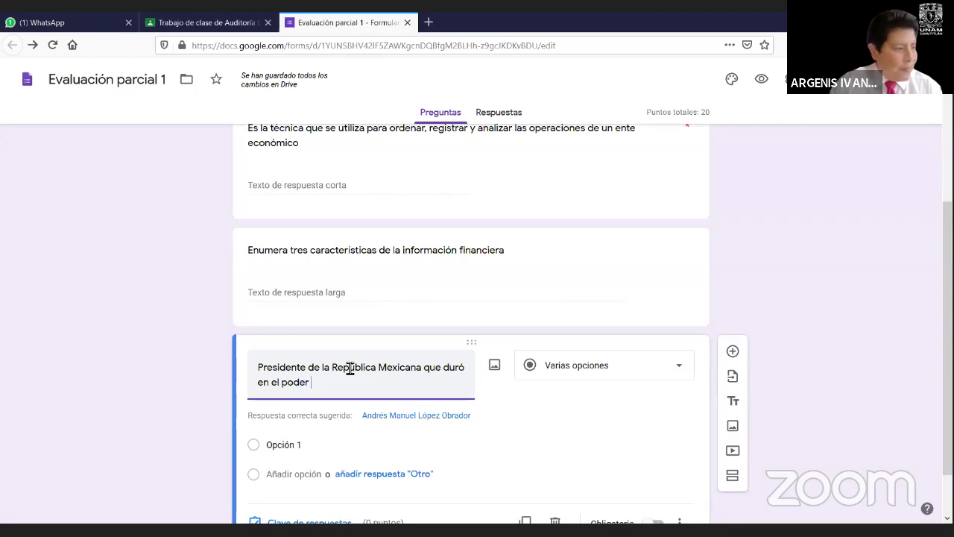
text( tansól)
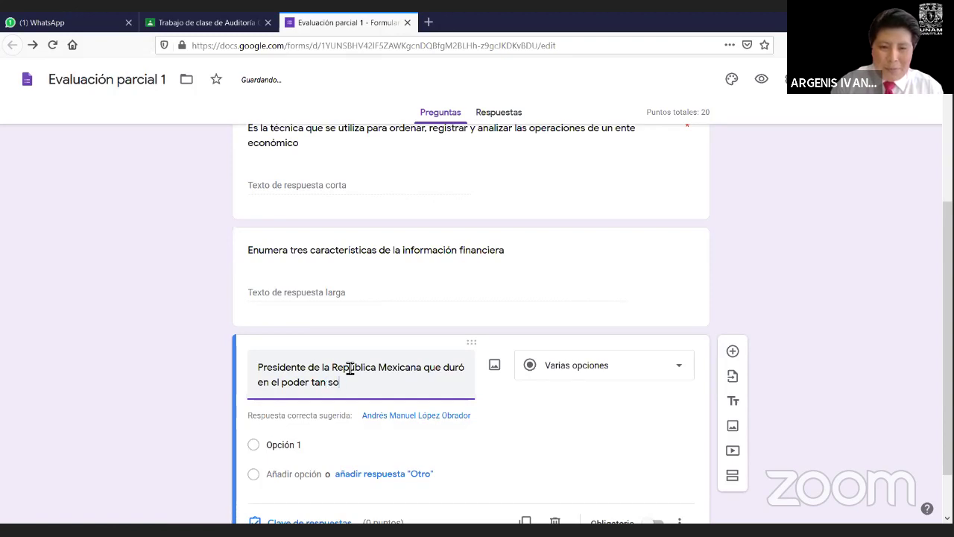
text( 45 minutos)
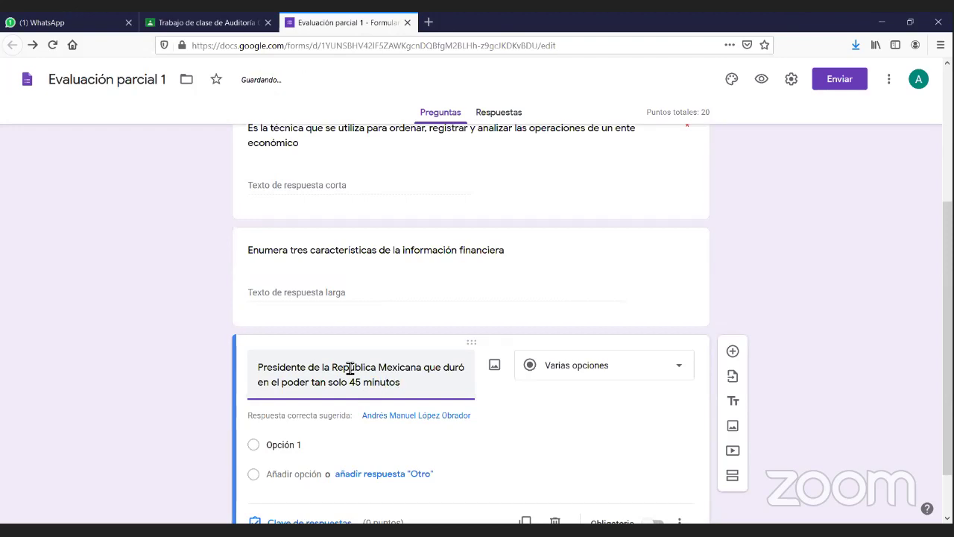
Step: Enter "Plutarco Elías Calles" and "Pedro José Domingo Lascurain" as the first two options of the president question
click(272, 444)
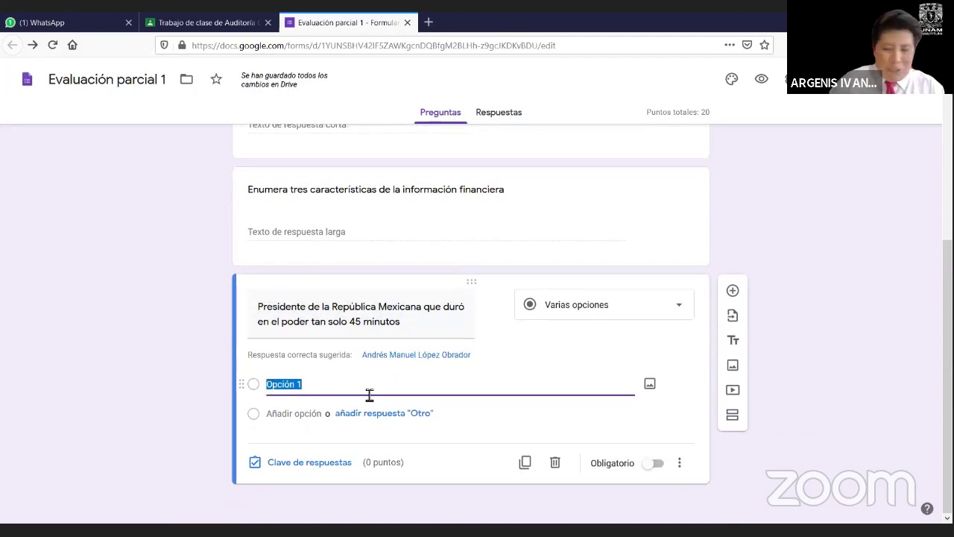
text(Plutarco)
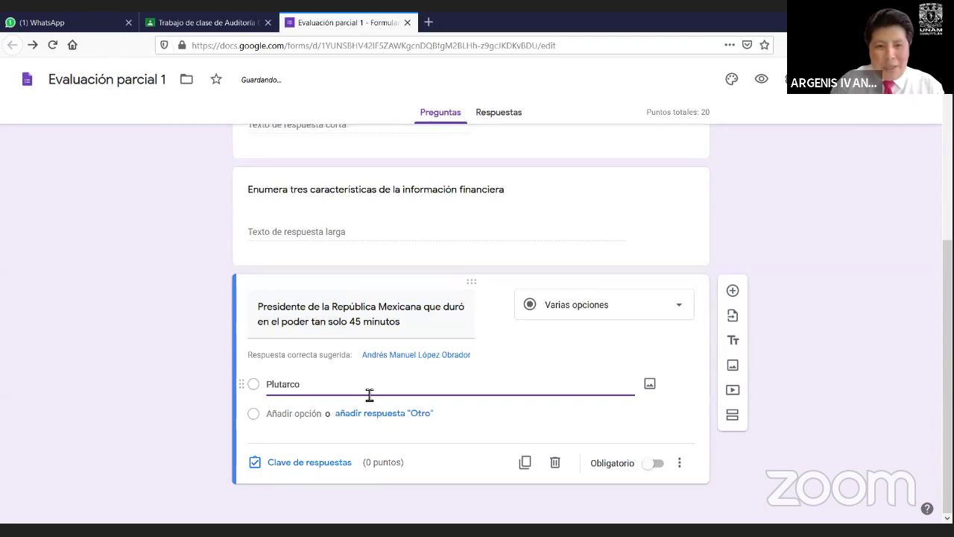
text( Elías Calles)
click(294, 413)
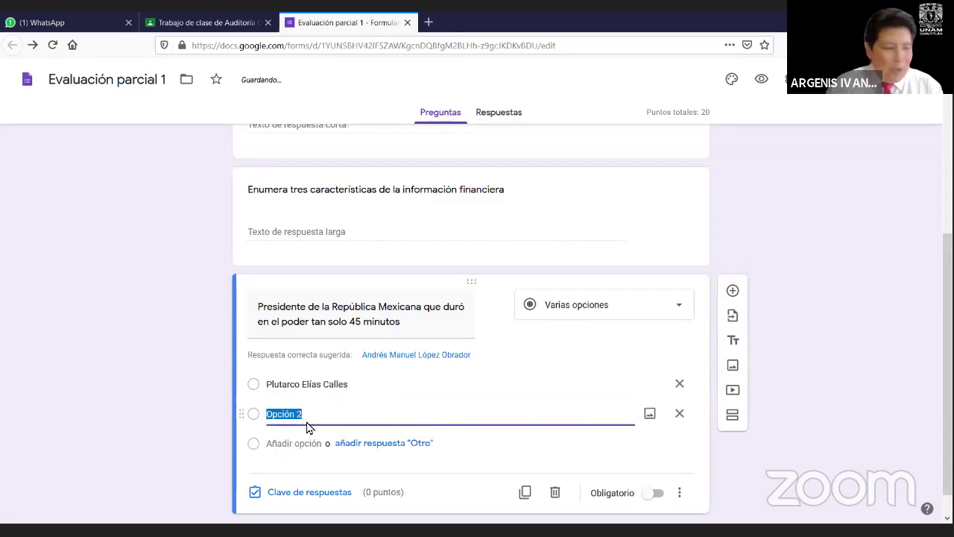
text(Pedro)
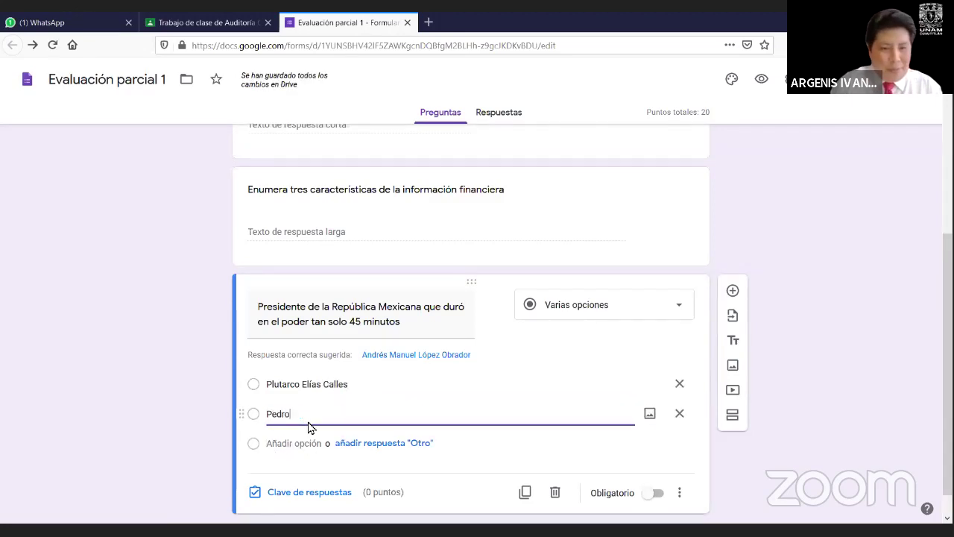
text( Josp)
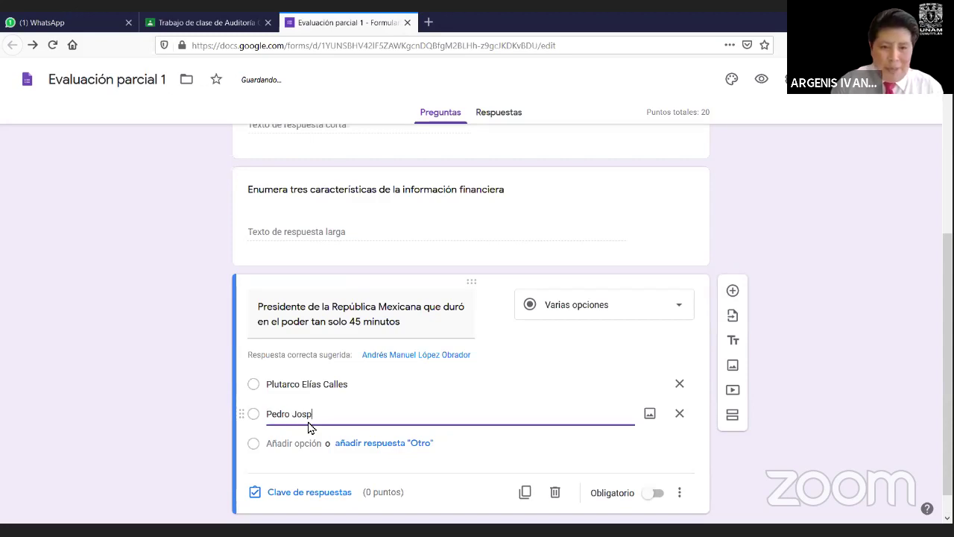
key(BackSpace)
text(é Domingo Las)
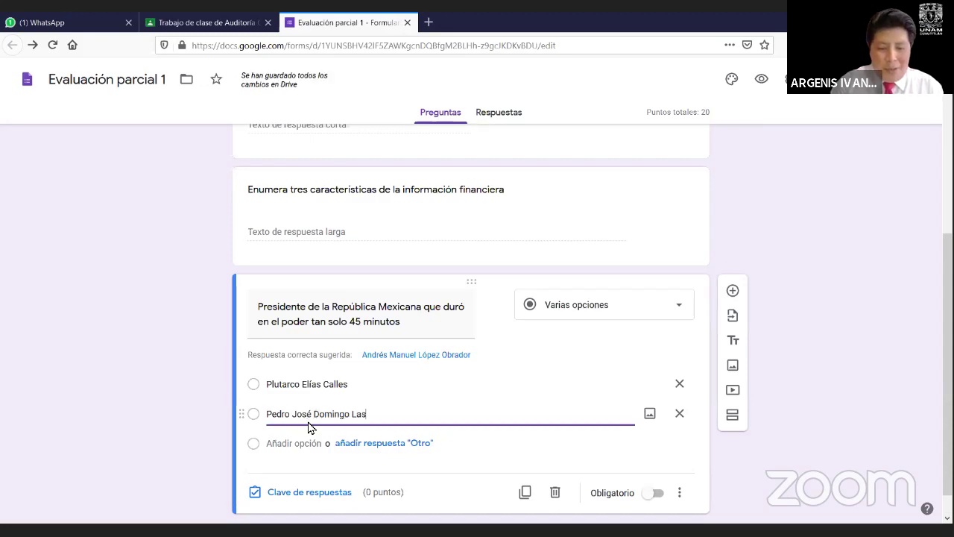
text(curain)
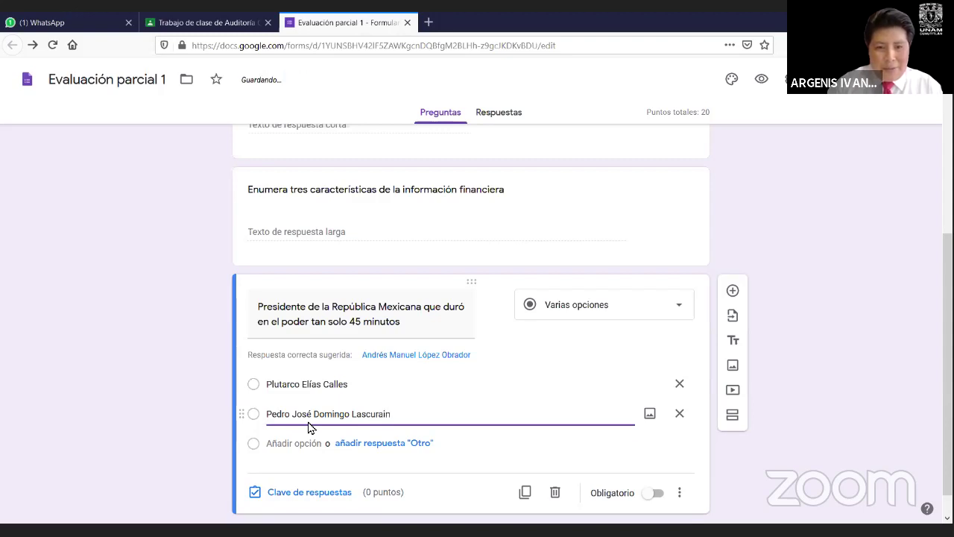
Step: Add "Pedro Celestino Negrete" and "Melchor Muzquiz" as the third and fourth options of the president question
click(308, 443)
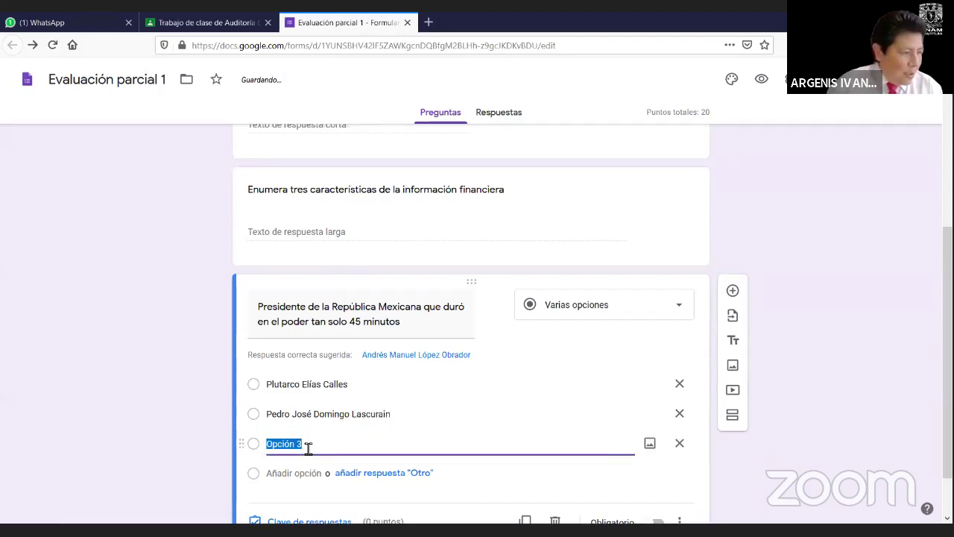
text(Pel)
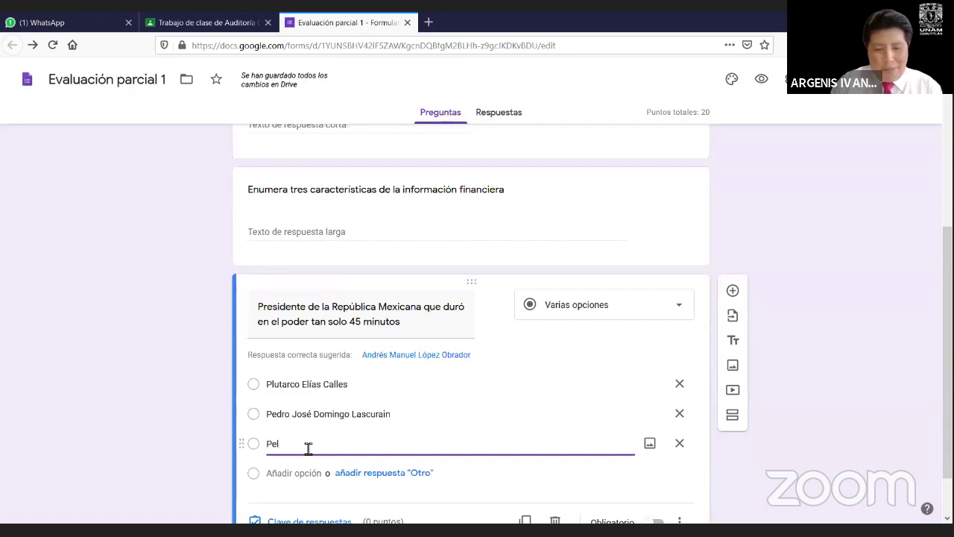
text(ro C)
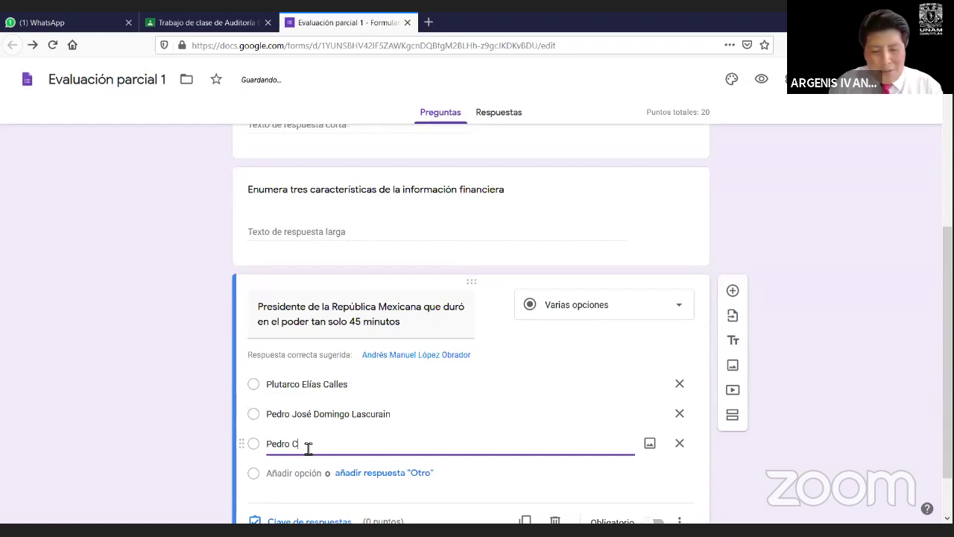
text(elestino Negrete)
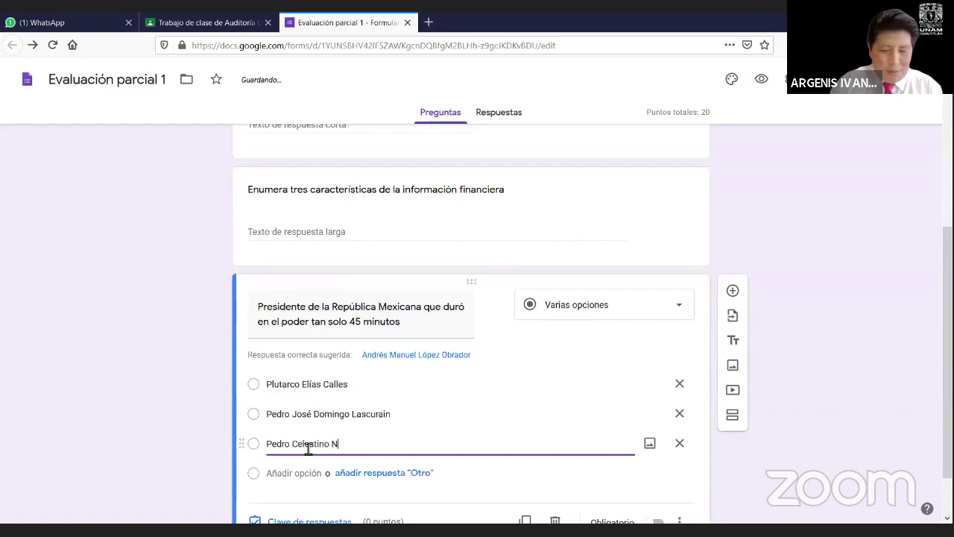
scroll(313, 462, down, 1)
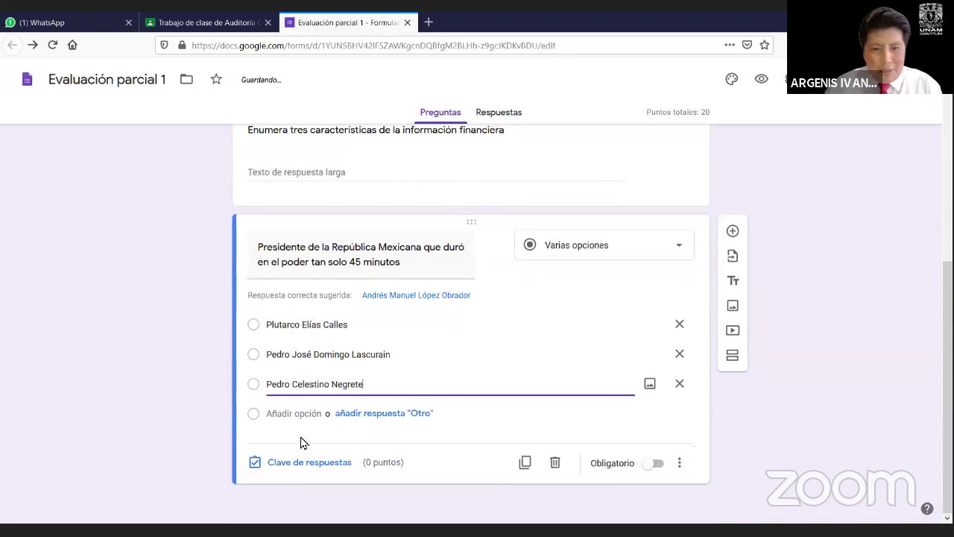
click(294, 416)
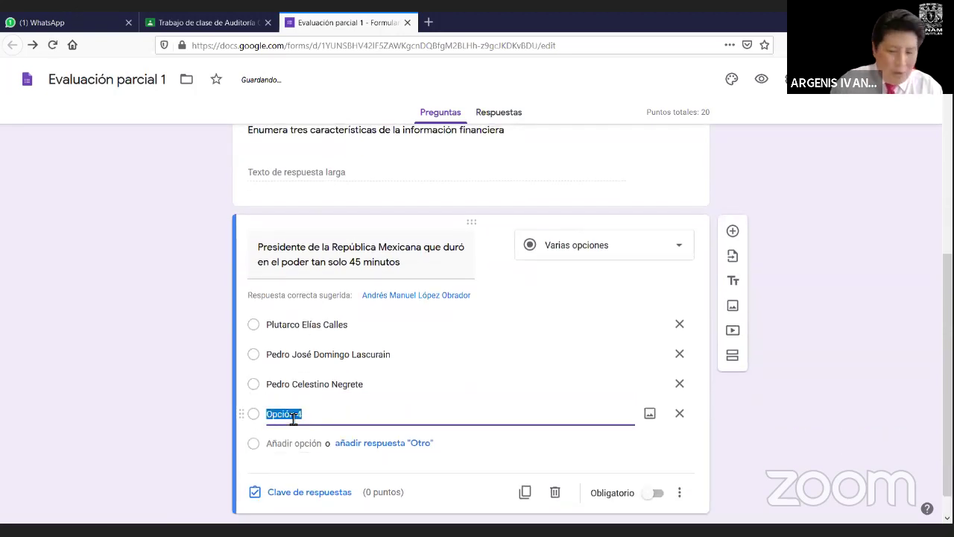
text(Melcho)
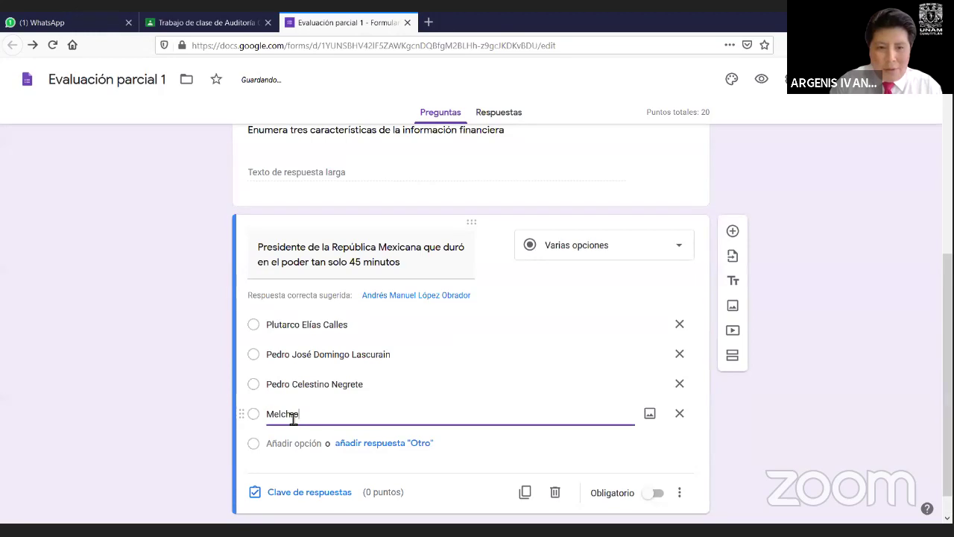
text(r Muzqu)
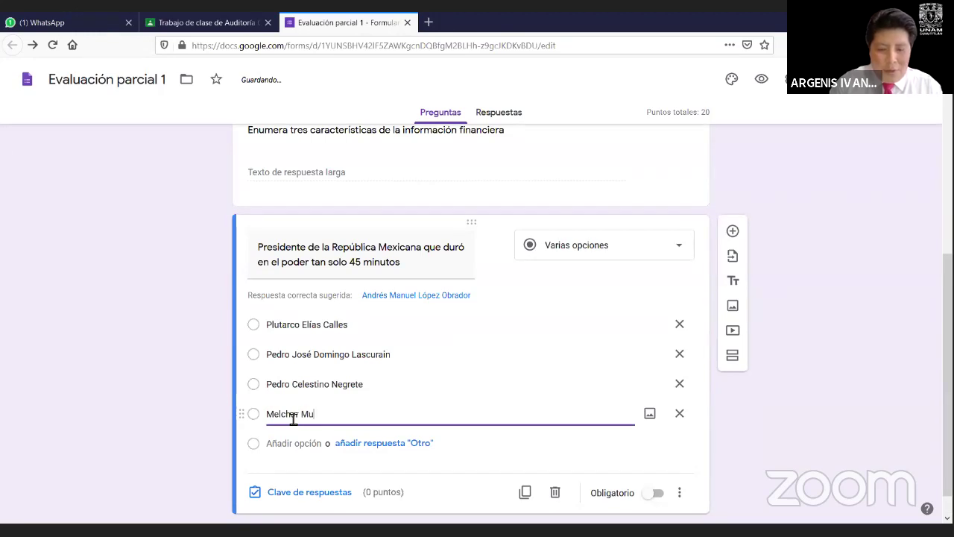
scroll(291, 423, down, 1)
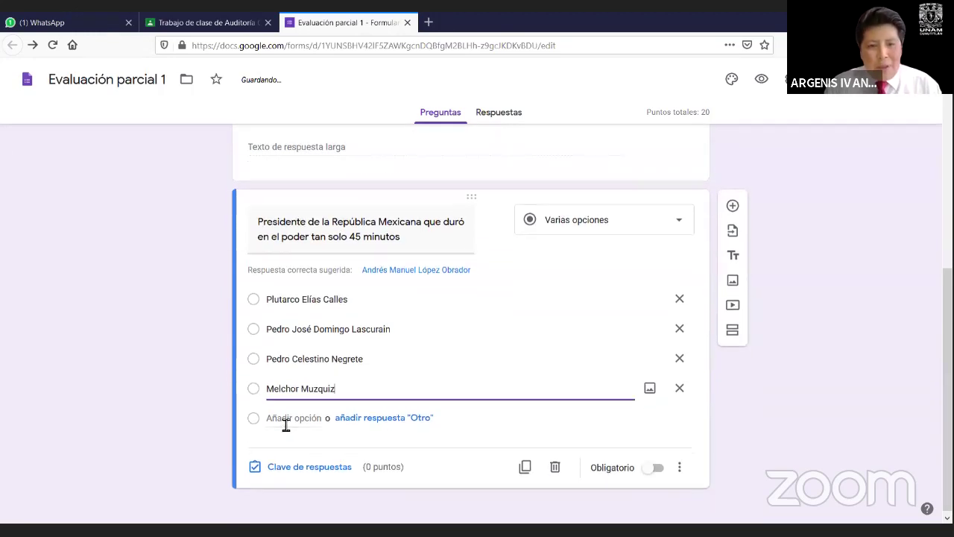
Step: Set the answer key of the 45-minute president question to Pedro José Domingo Lascurain, worth 10 points
click(293, 461)
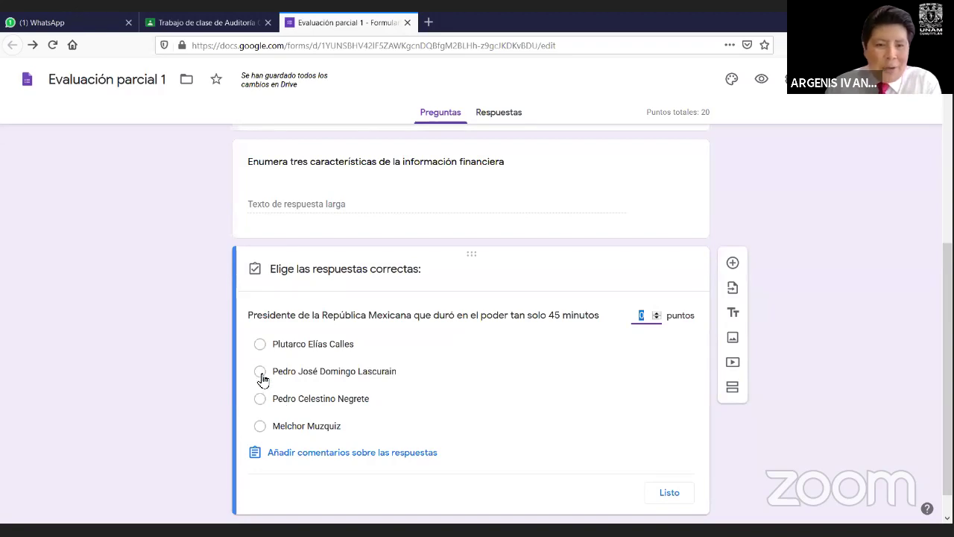
click(260, 371)
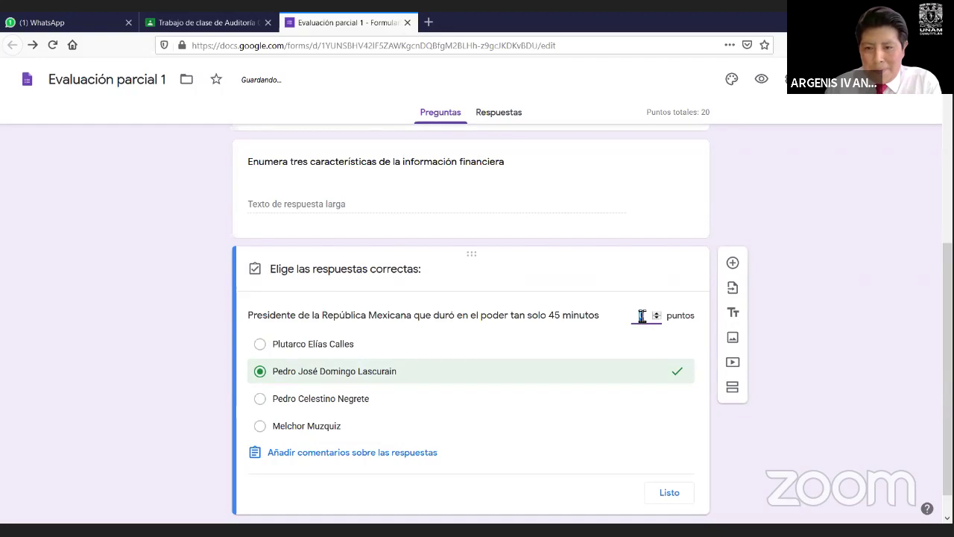
text(10)
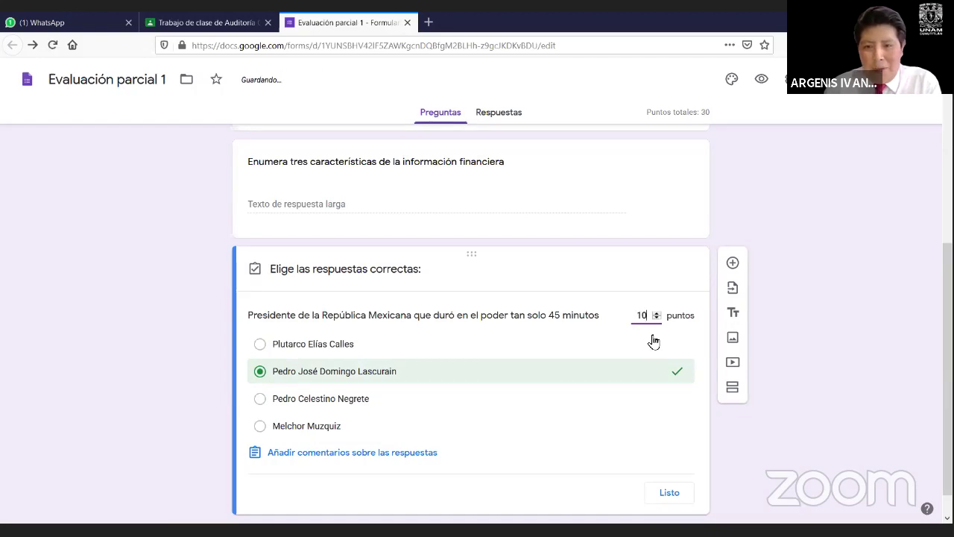
scroll(653, 347, down, 1)
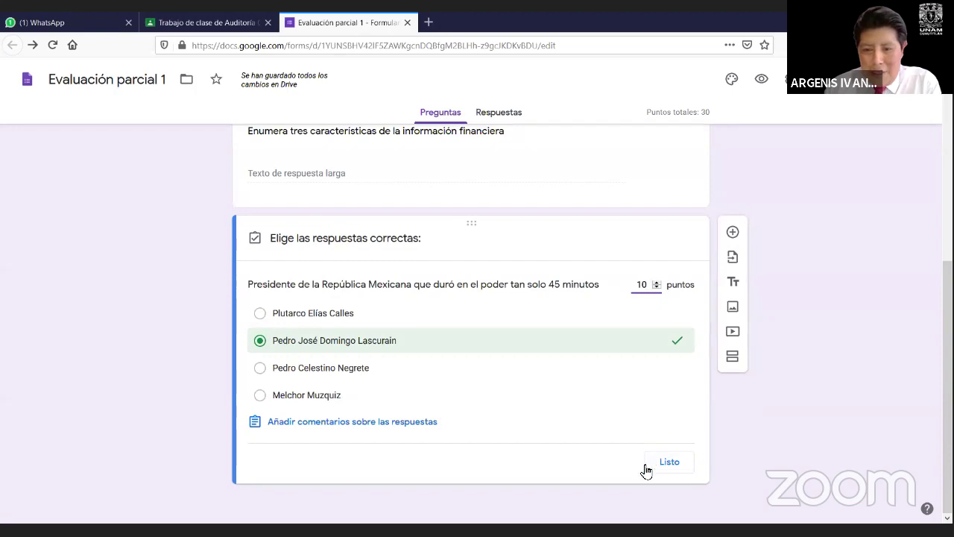
click(679, 462)
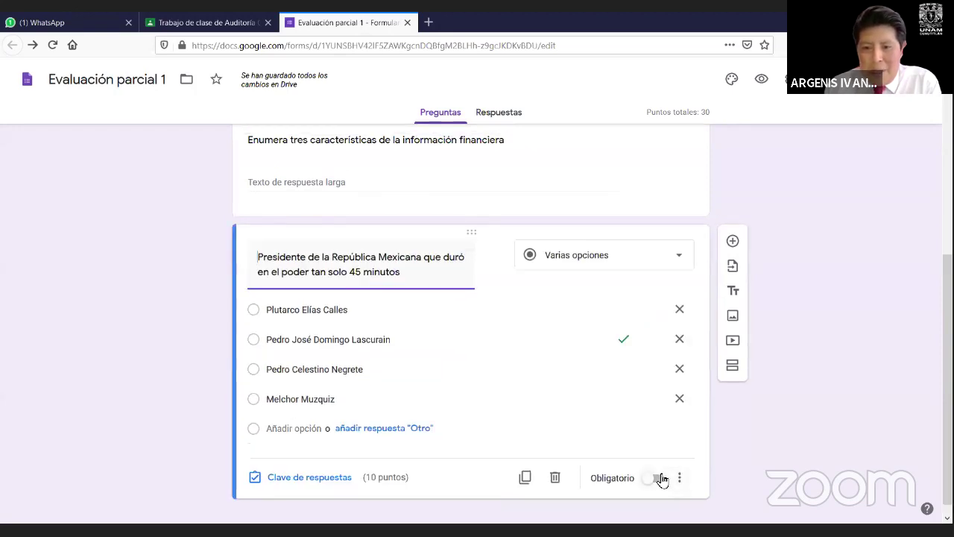
Step: Make the 45-minute president question required and have its options ordered randomly
click(661, 478)
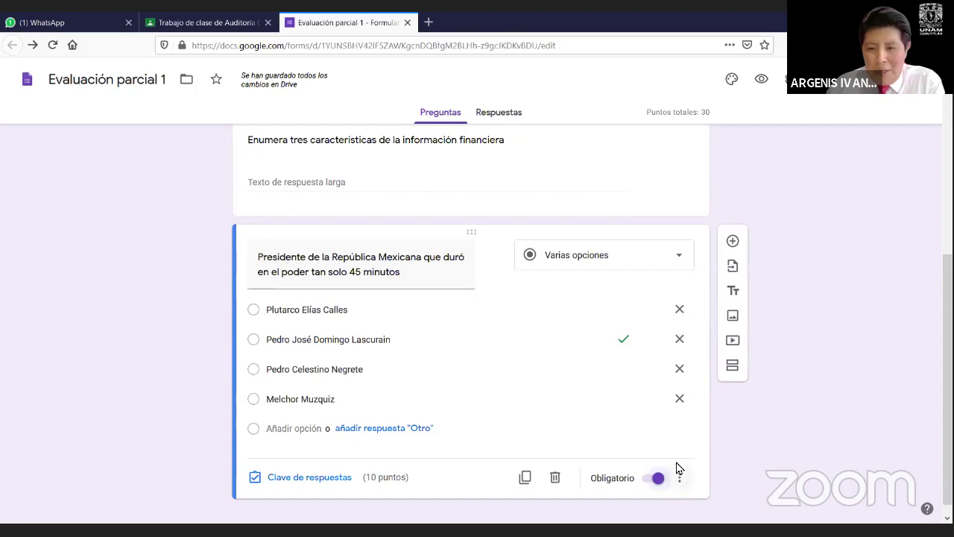
click(681, 479)
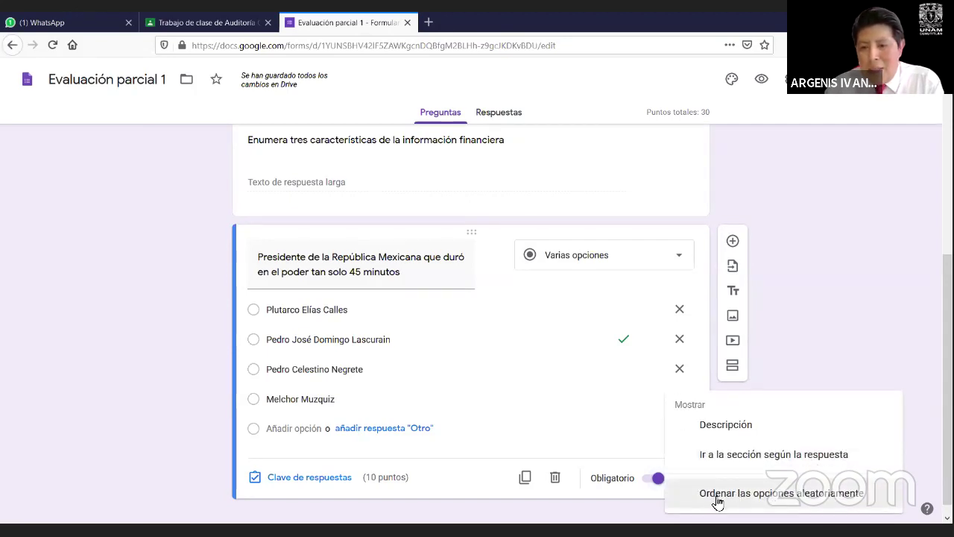
click(758, 496)
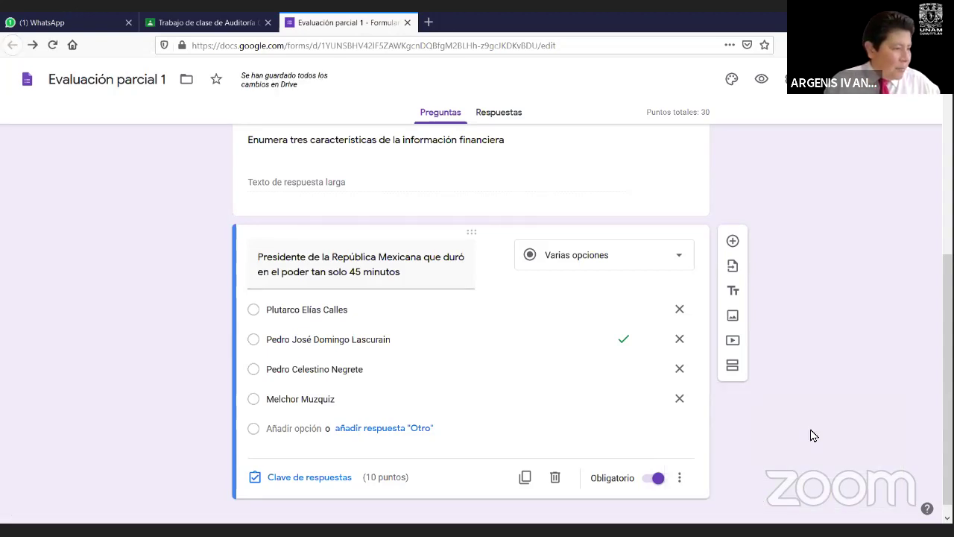
Step: Add a checkbox (Casillas) question titled "Primer presidente de México" below the 45-minute president question
click(733, 242)
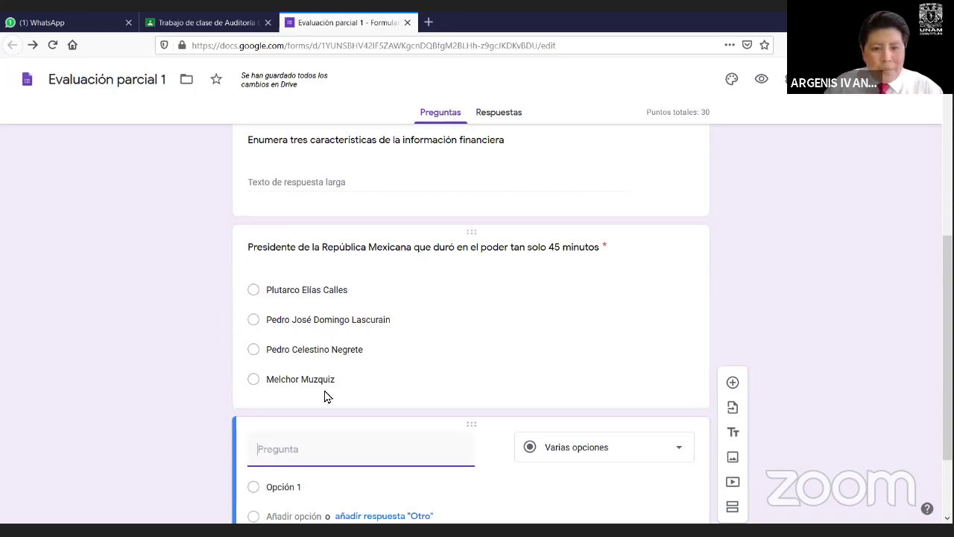
text(Primer presidente)
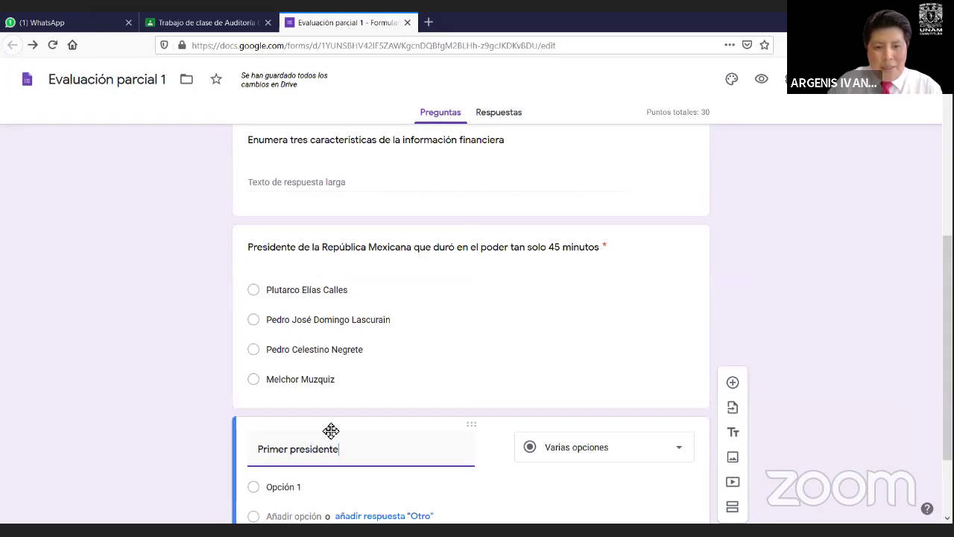
text( de México)
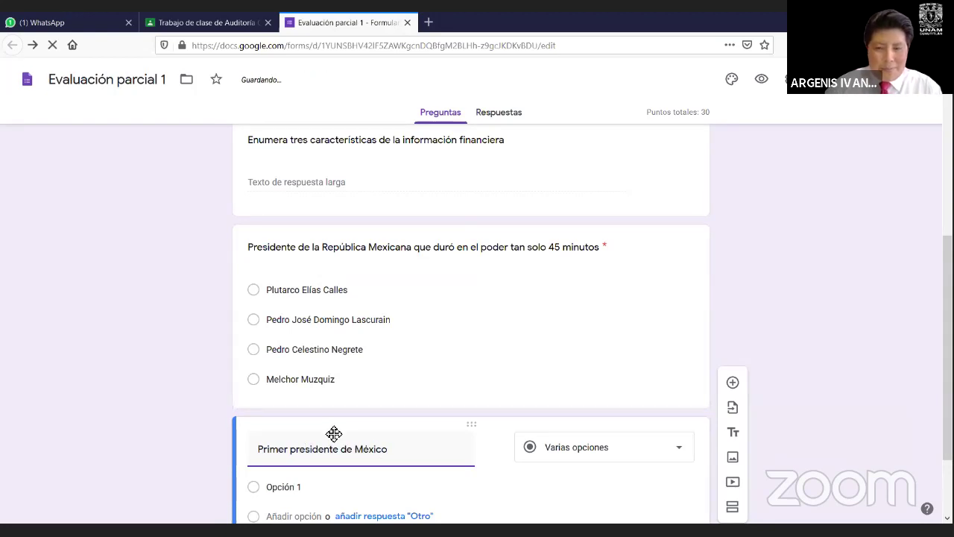
click(544, 447)
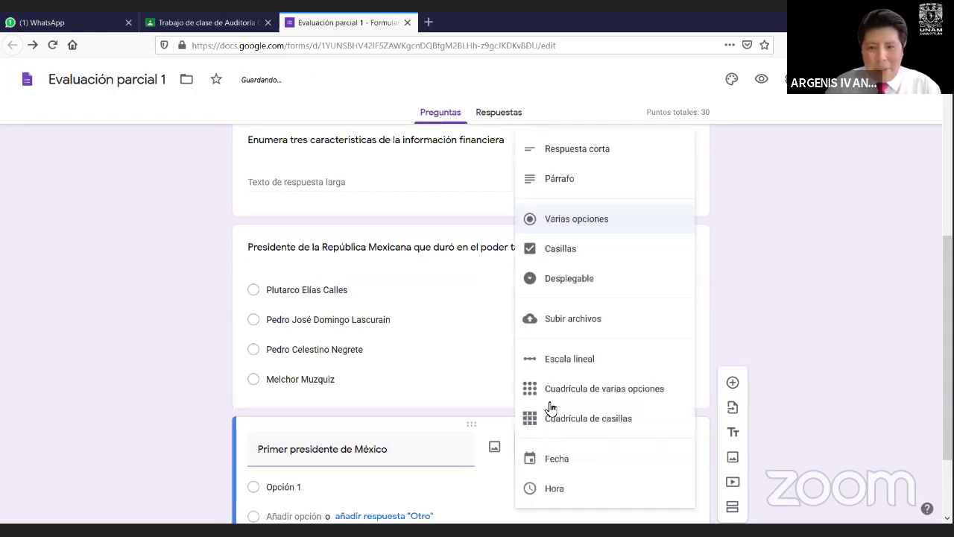
click(560, 251)
Step: Enter José María Bocanegra, Vicente Guerrero and Guadalupe Victoria as the three options of the first president question
scroll(368, 412, down, 2)
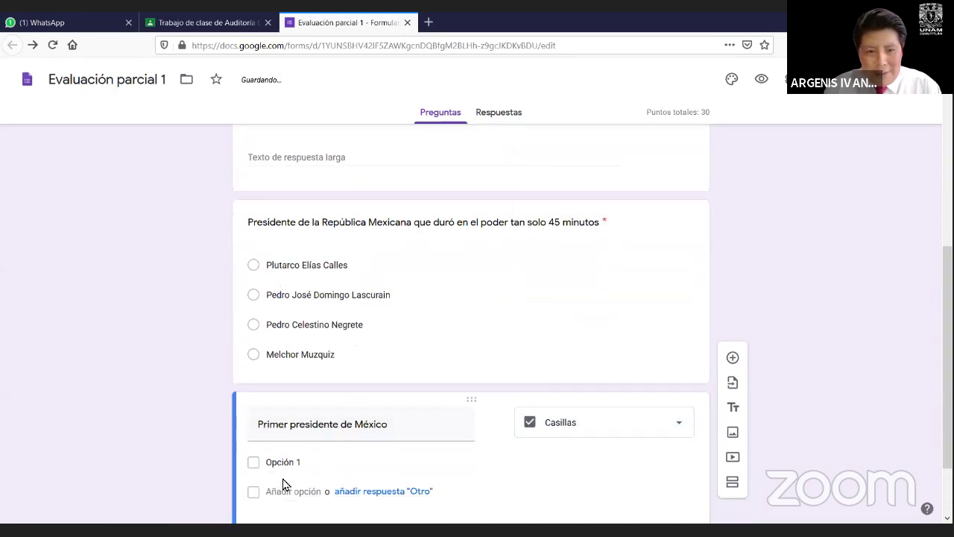
click(298, 376)
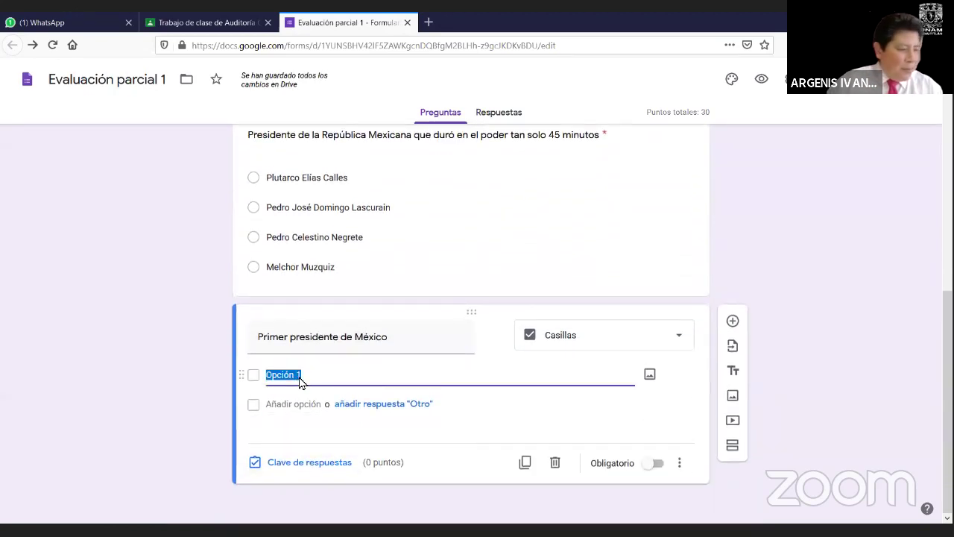
text(José)
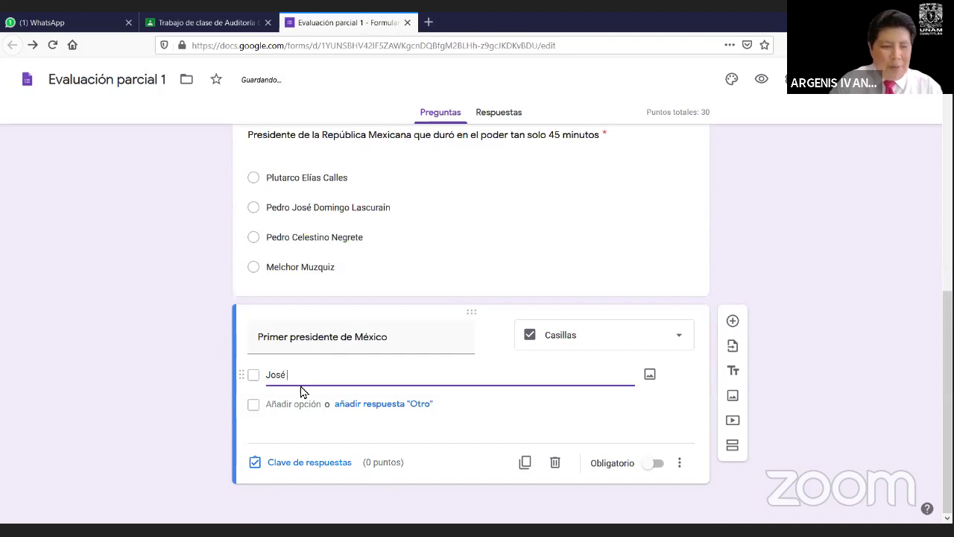
text( María Bocanegra)
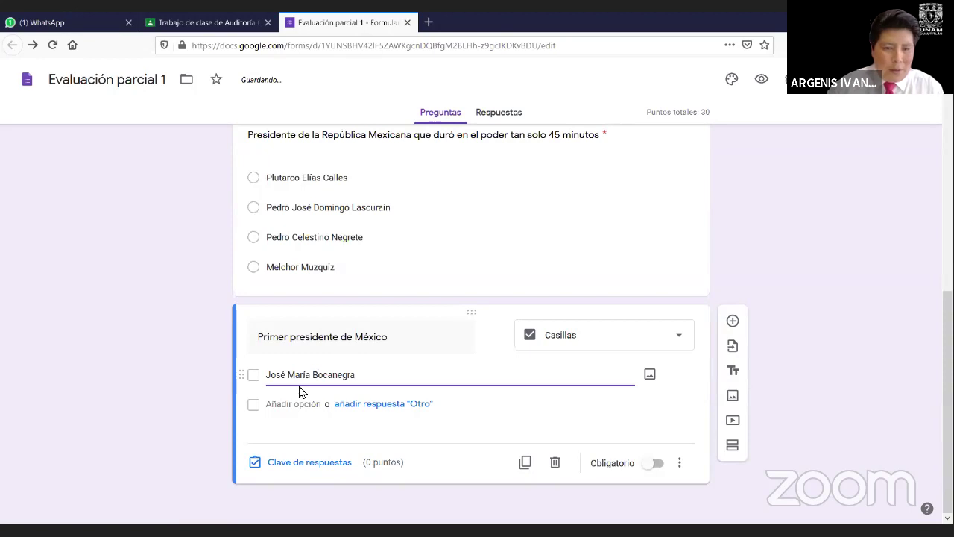
click(294, 402)
text(Vicente Guerrero)
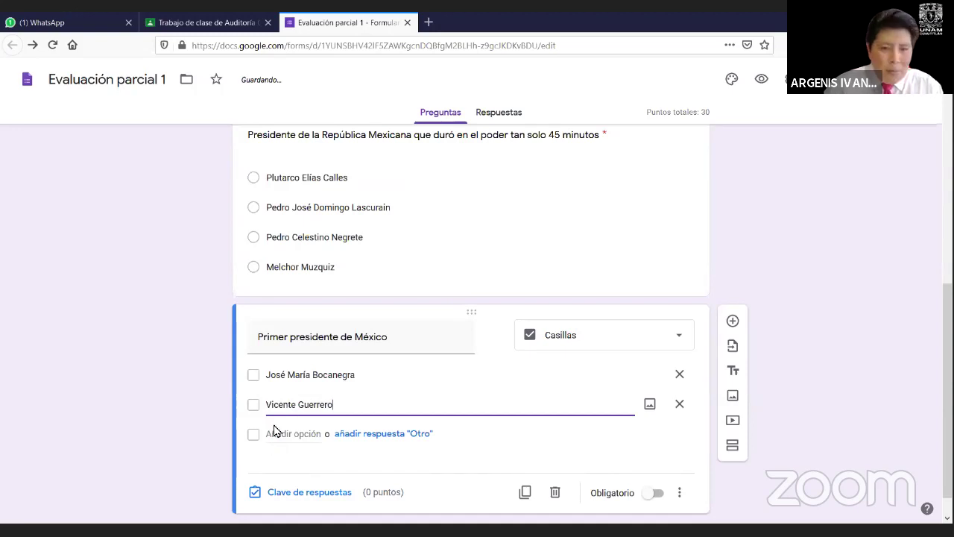
click(278, 435)
text(Guedalupe )
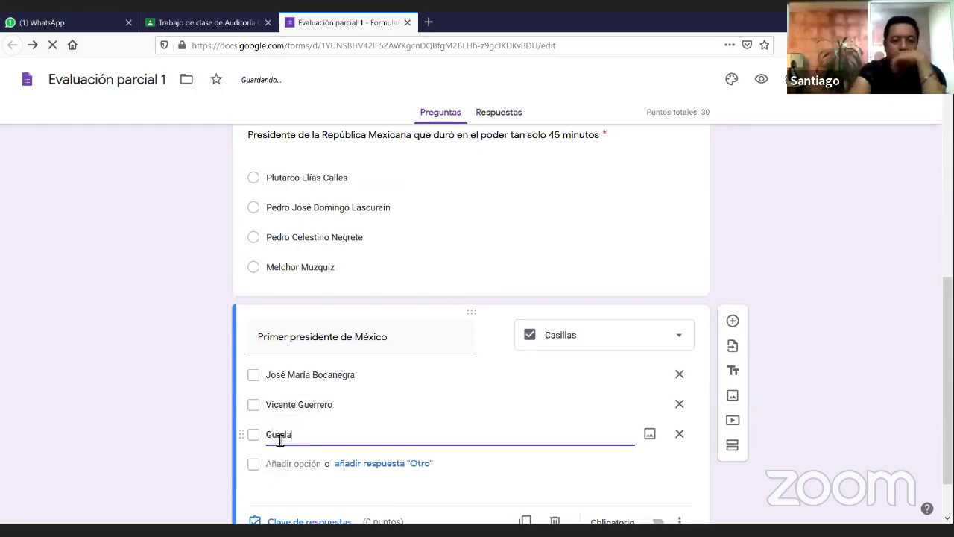
text(Victoria)
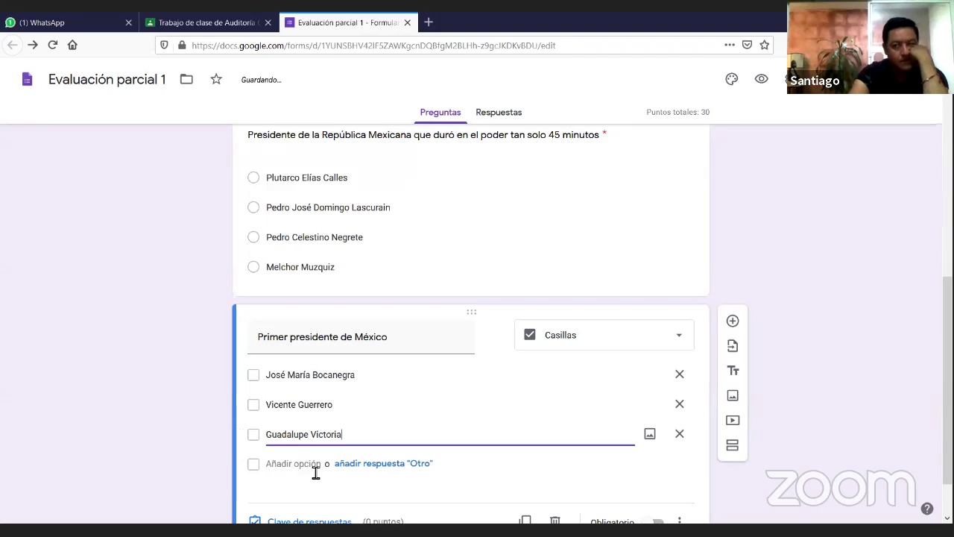
Step: Set the answer key of the first president question to Guadalupe Victoria, worth 10 points
scroll(306, 447, down, 1)
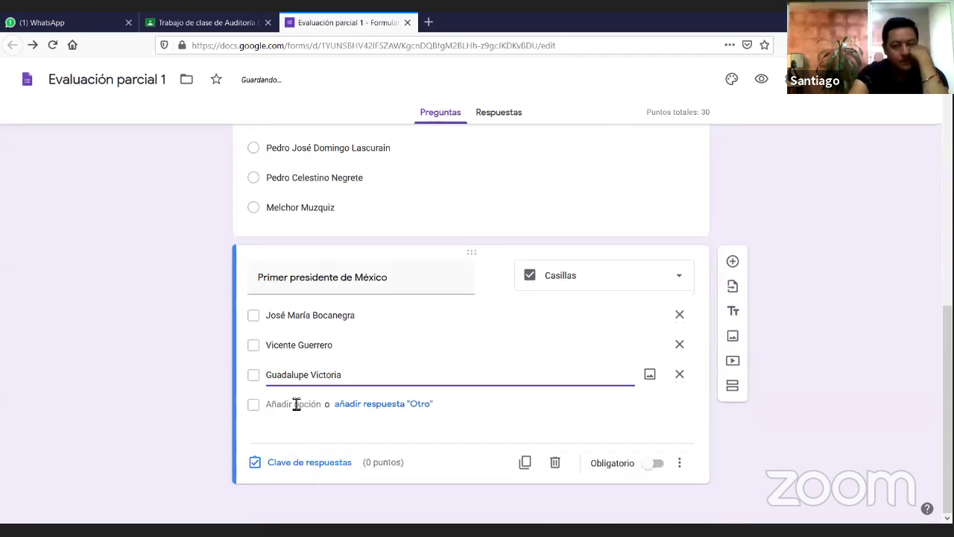
click(297, 463)
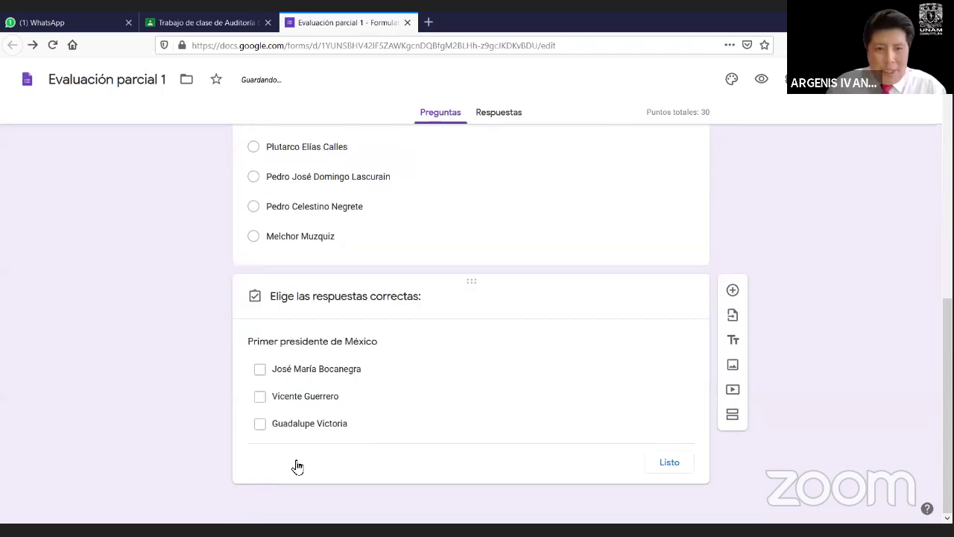
click(262, 430)
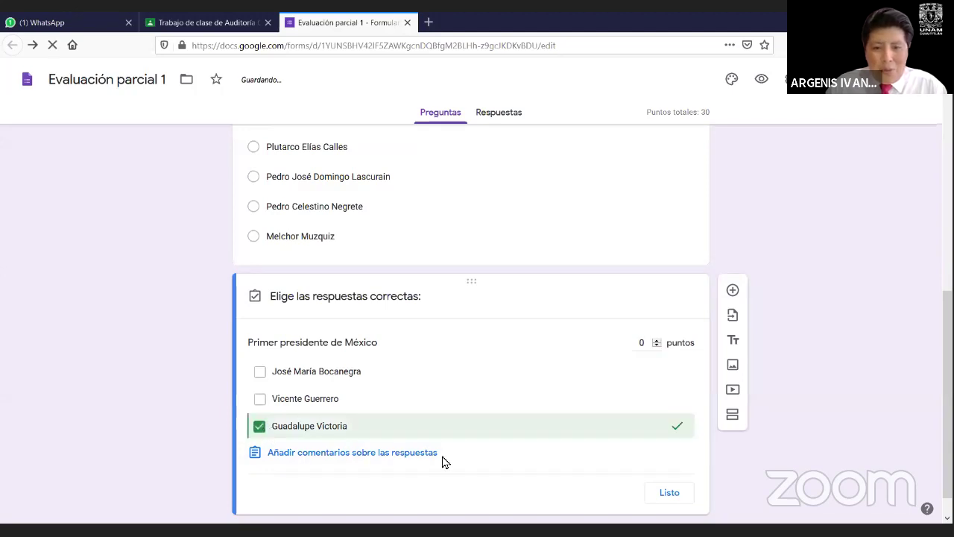
click(651, 341)
text(10)
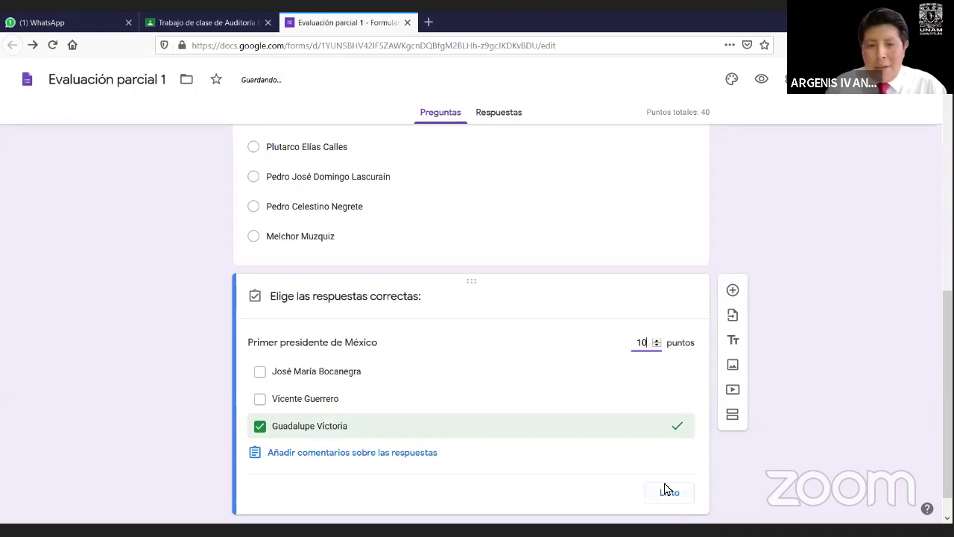
click(668, 493)
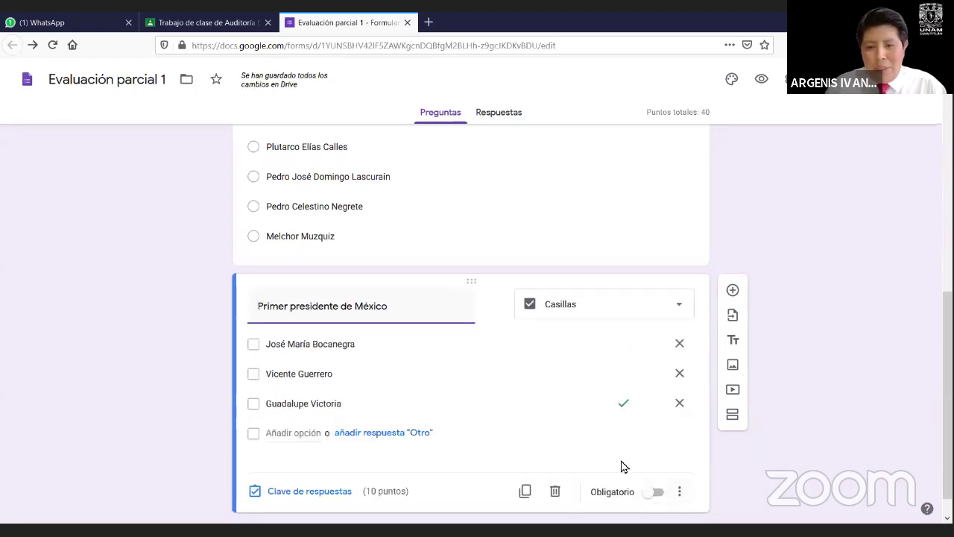
Step: Make the "Primer presidente de México" question required and have its options ordered randomly
click(656, 493)
click(679, 491)
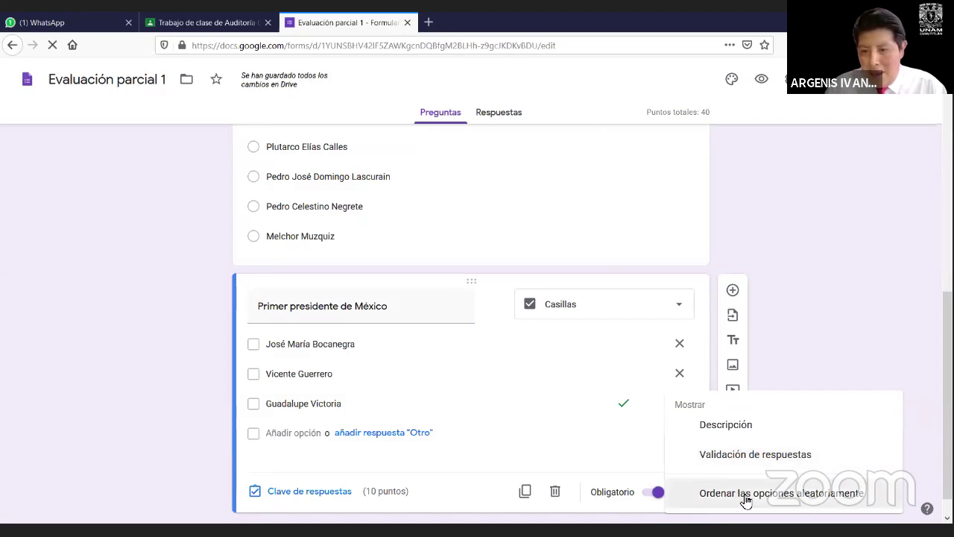
click(745, 498)
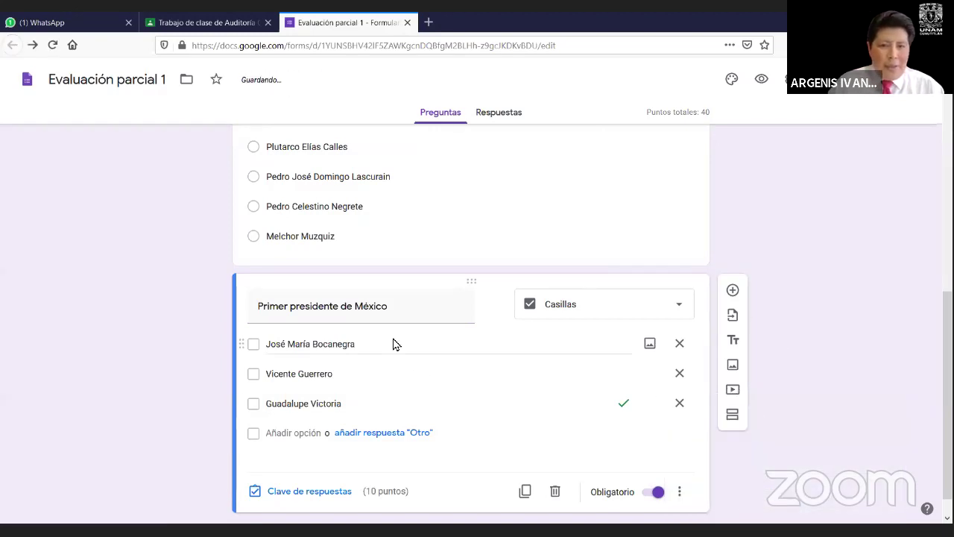
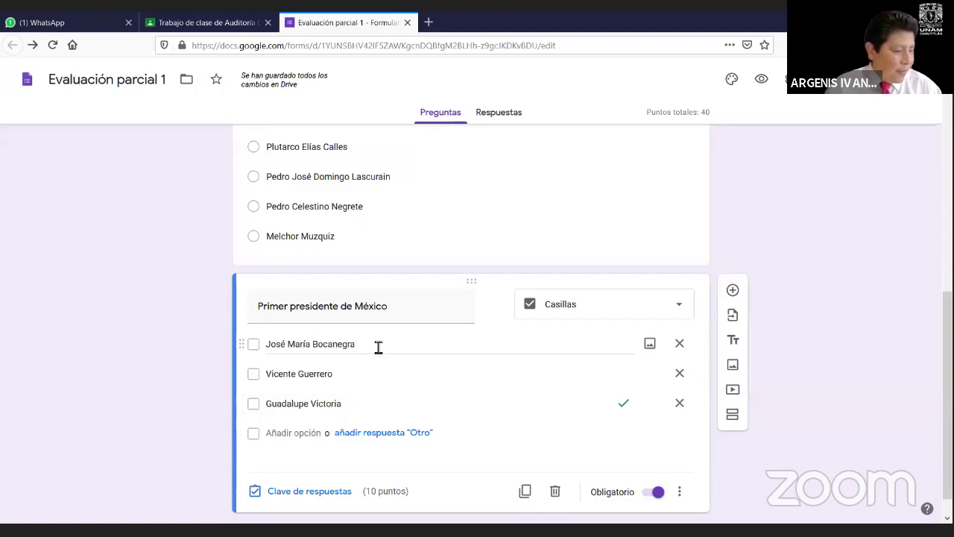
Step: Add a new file upload question (Subir archivos) at the end of the form, allowing respondents to upload files to Drive
click(733, 292)
click(577, 462)
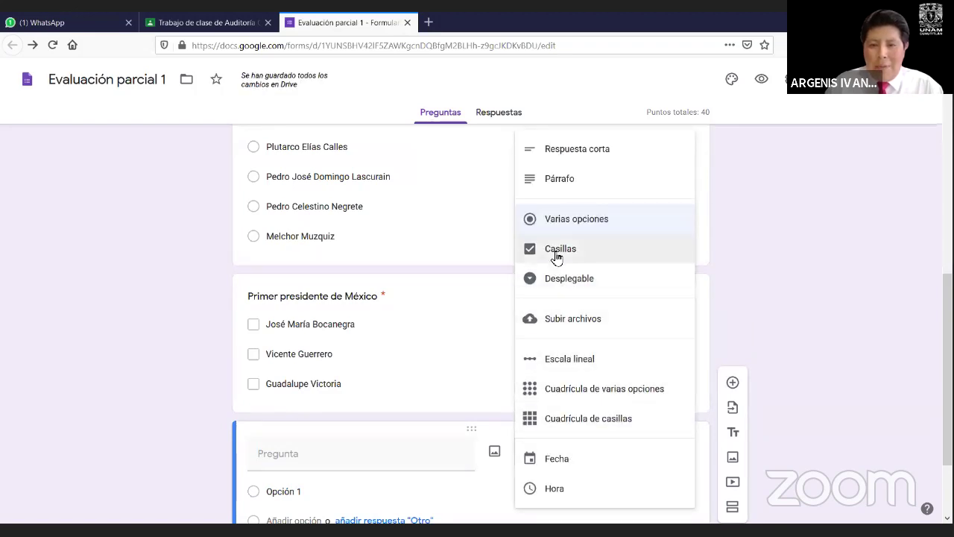
click(569, 318)
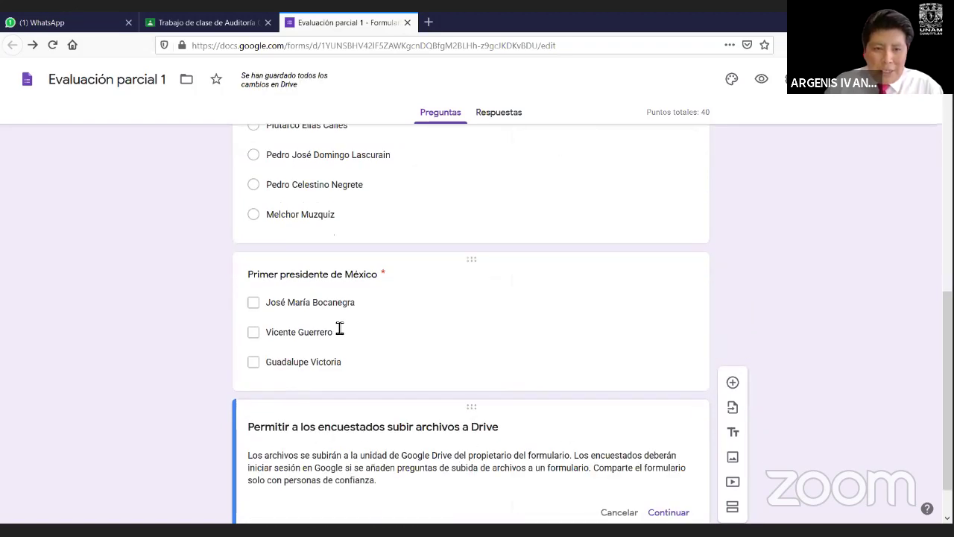
scroll(388, 392, down, 1)
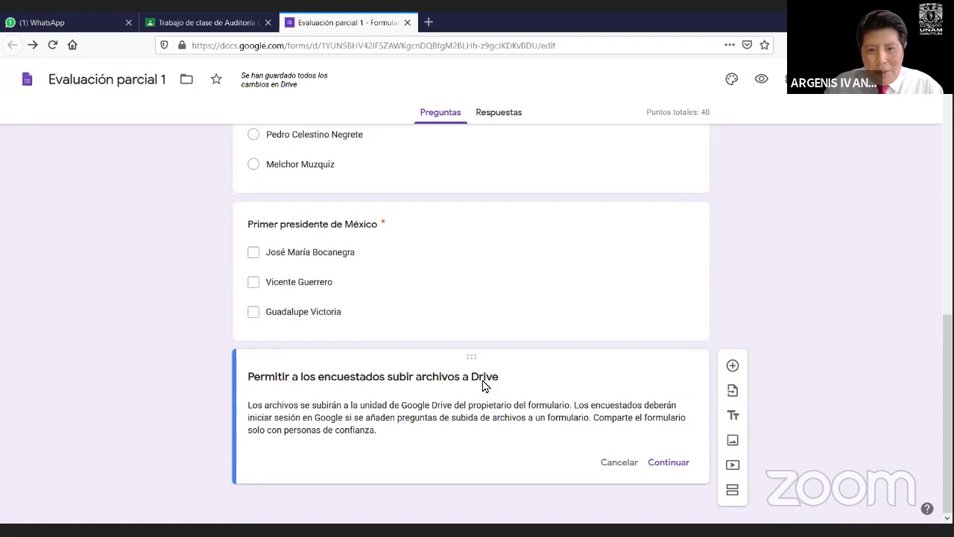
click(660, 463)
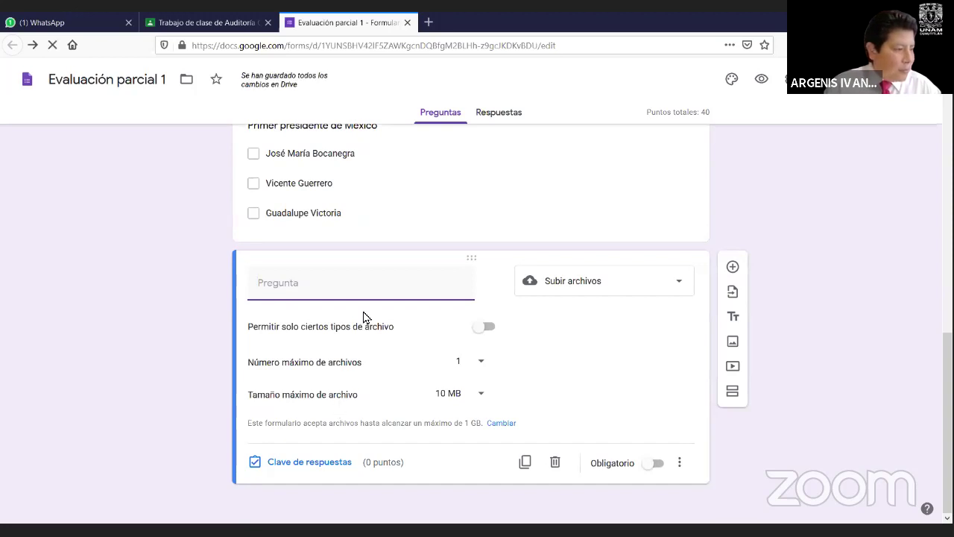
Step: Enter "Elabora un mapa conceptial que contenga el proceso administrativo y sube tu archivo a PDF" as the text of the file upload question
text(E)
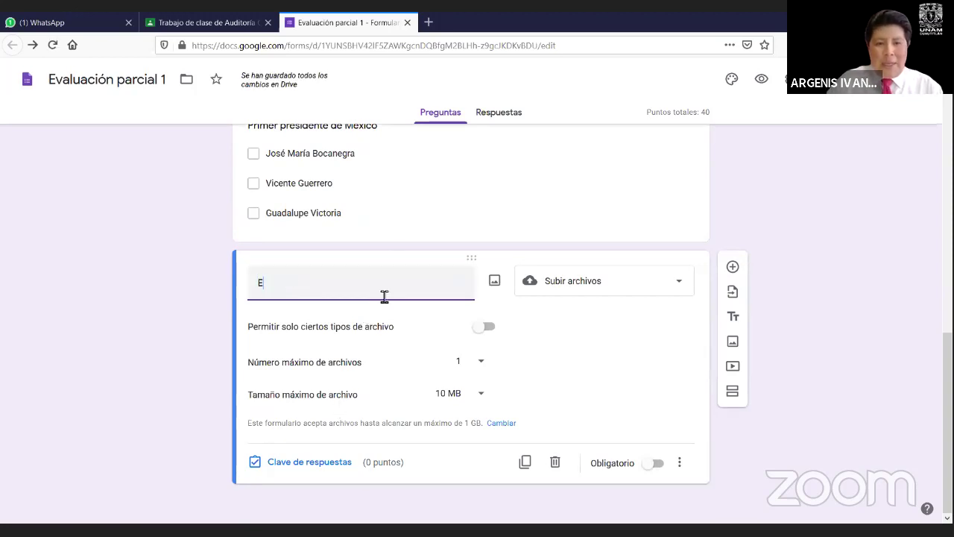
text(labora un)
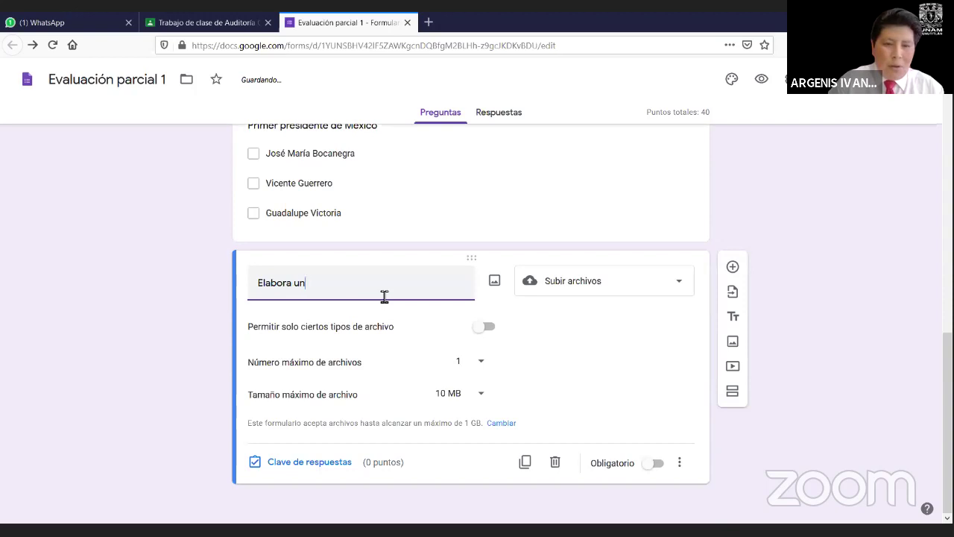
text( mapa conceptial que c)
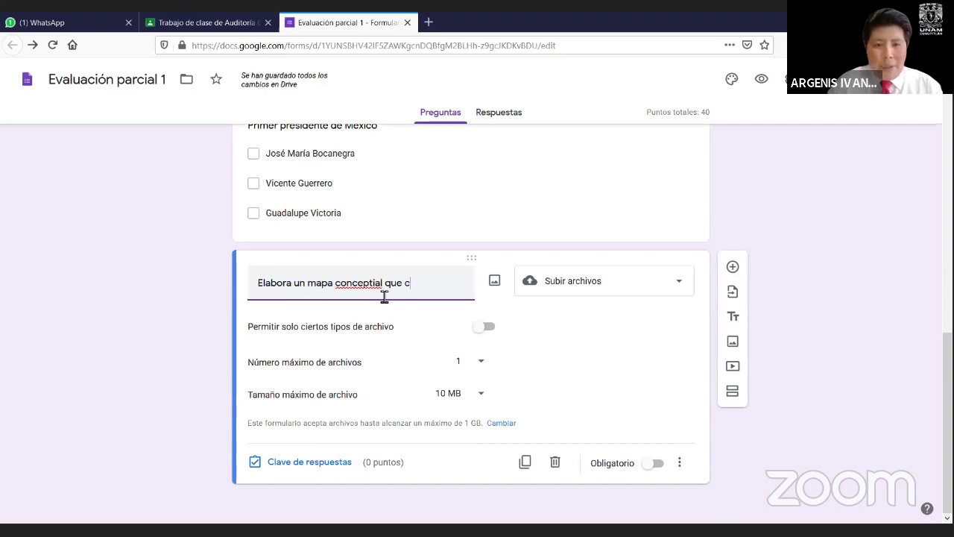
text(ontenga )
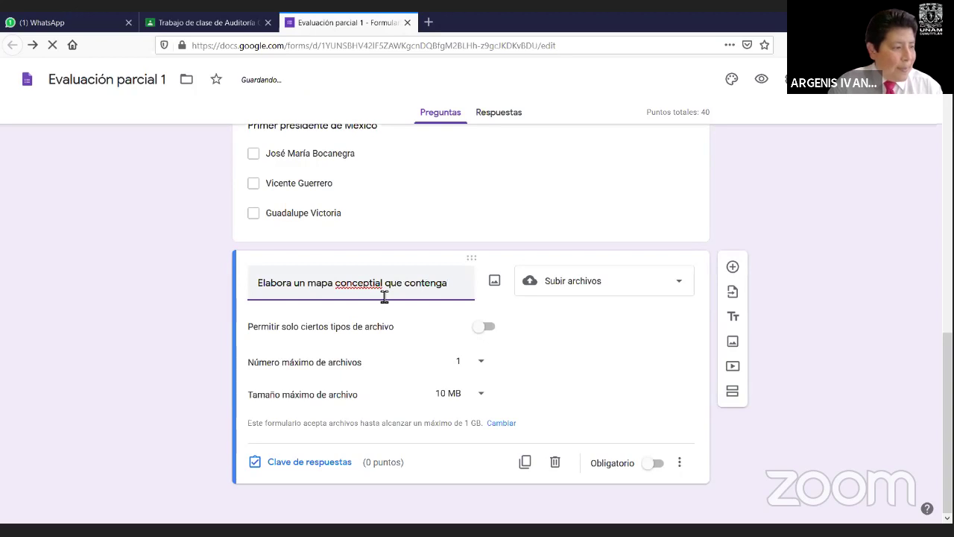
text(el proceso admin)
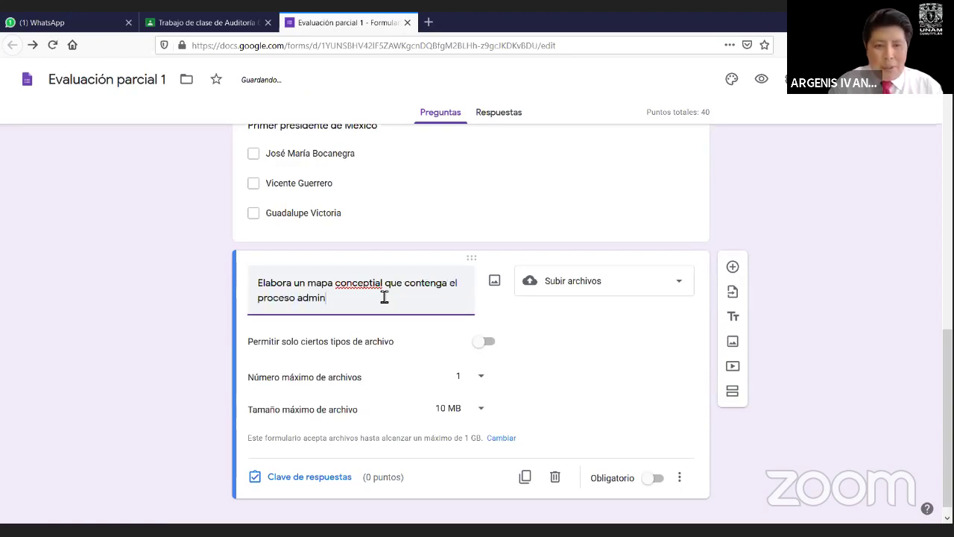
text(istrativ)
text(a)
key(BackSpace)
text(o)
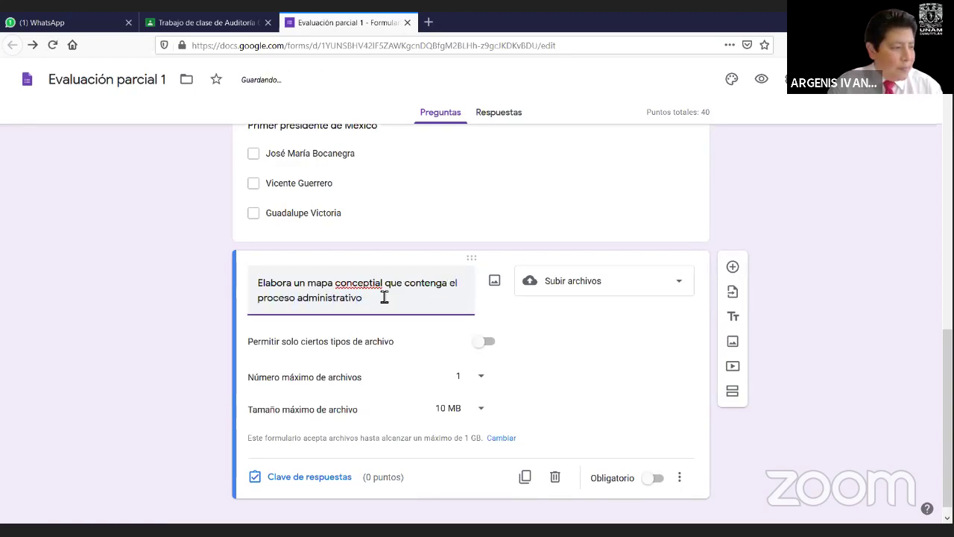
text( y sube tu archivo a PDF)
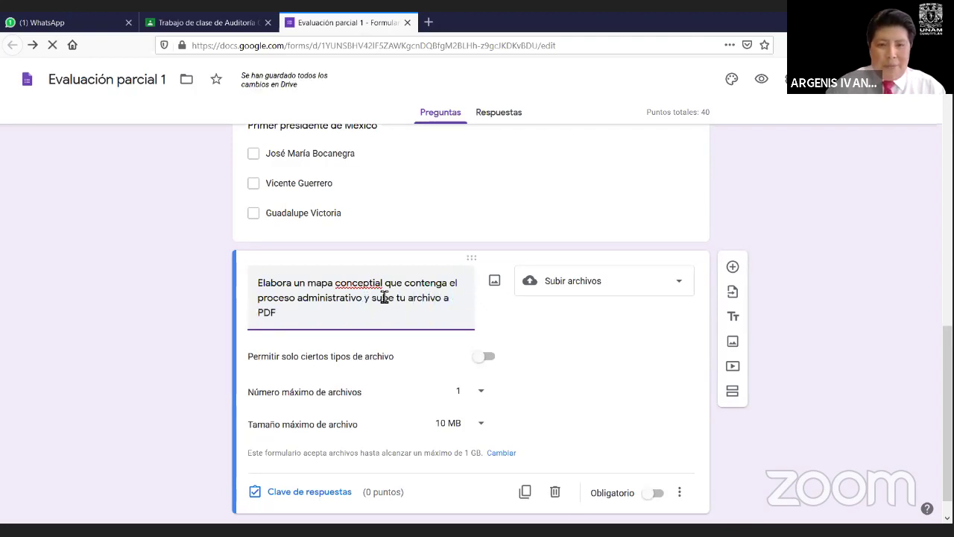
click(526, 340)
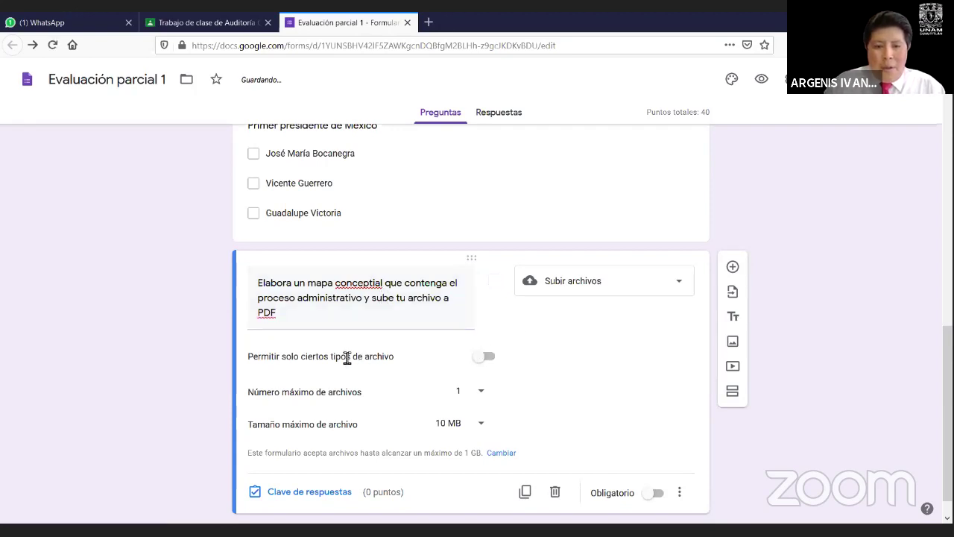
Step: Restrict the upload question to certain file types and correct the misspelled word in its text to "conceptual"
click(487, 357)
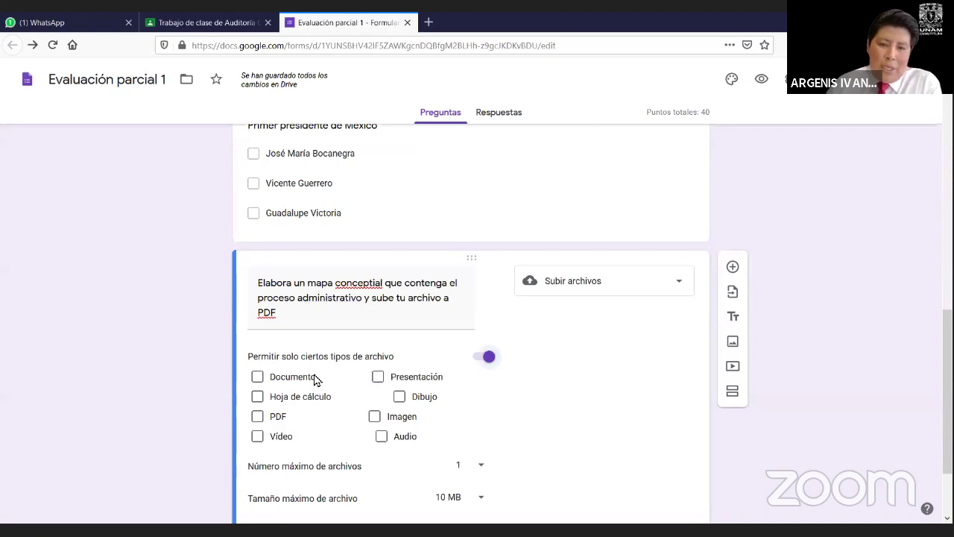
triple_click(384, 290)
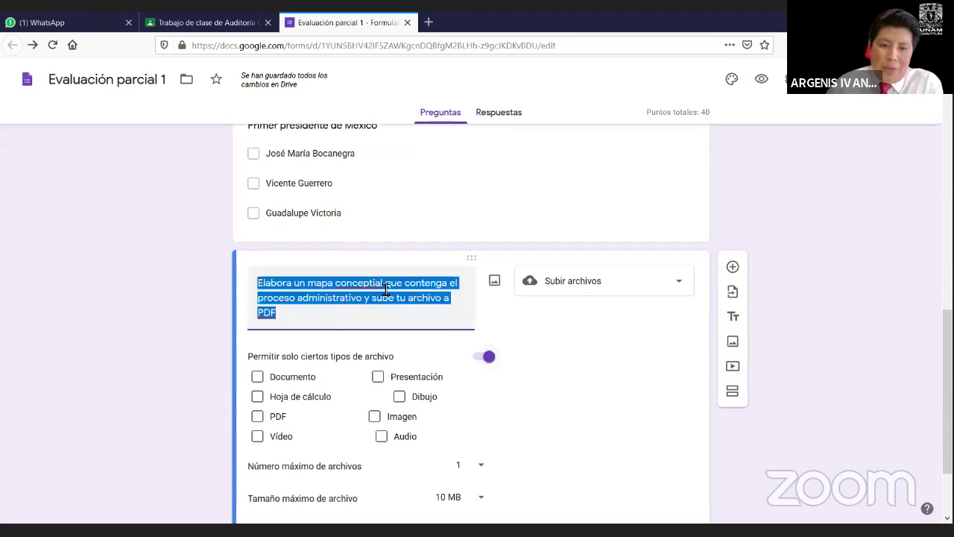
click(386, 290)
key(BackSpace)
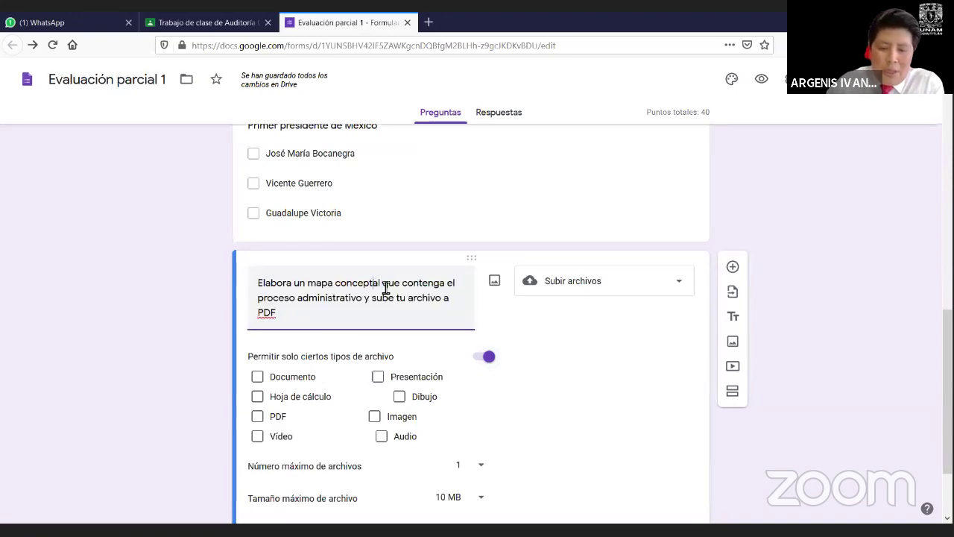
text(u)
click(514, 453)
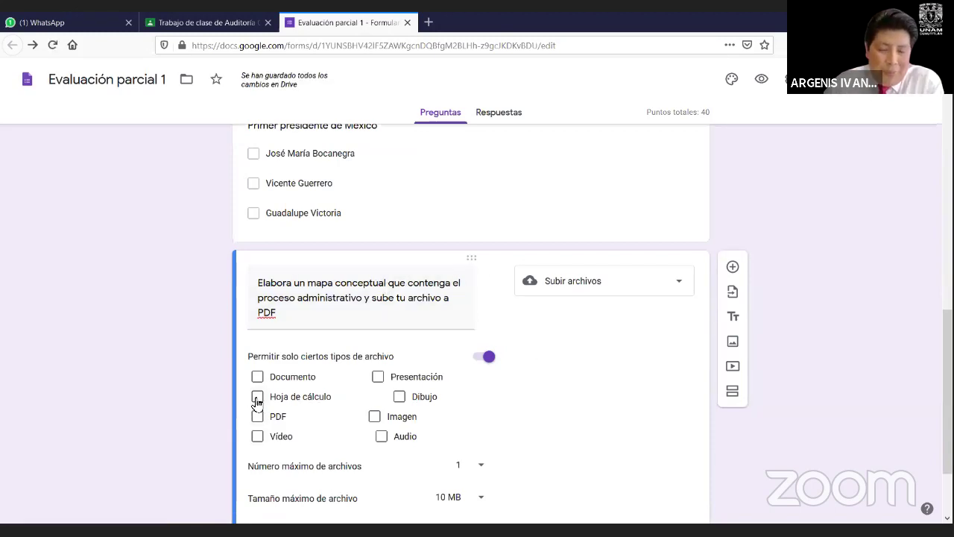
Step: Allow Hoja de cálculo, PDF, Imagen and Dibujo as the accepted file types for the concept map question
click(258, 397)
right_click(256, 397)
click(246, 423)
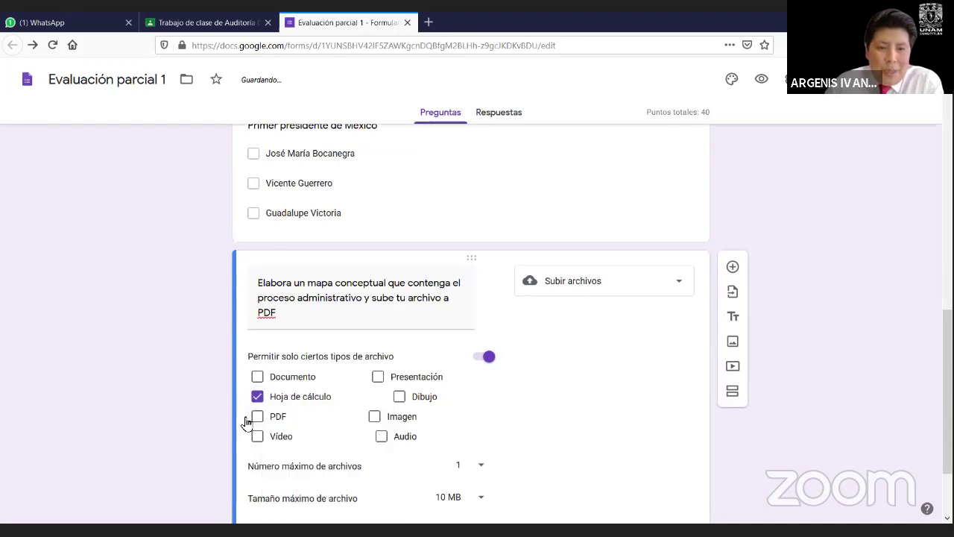
click(257, 417)
click(375, 417)
click(400, 398)
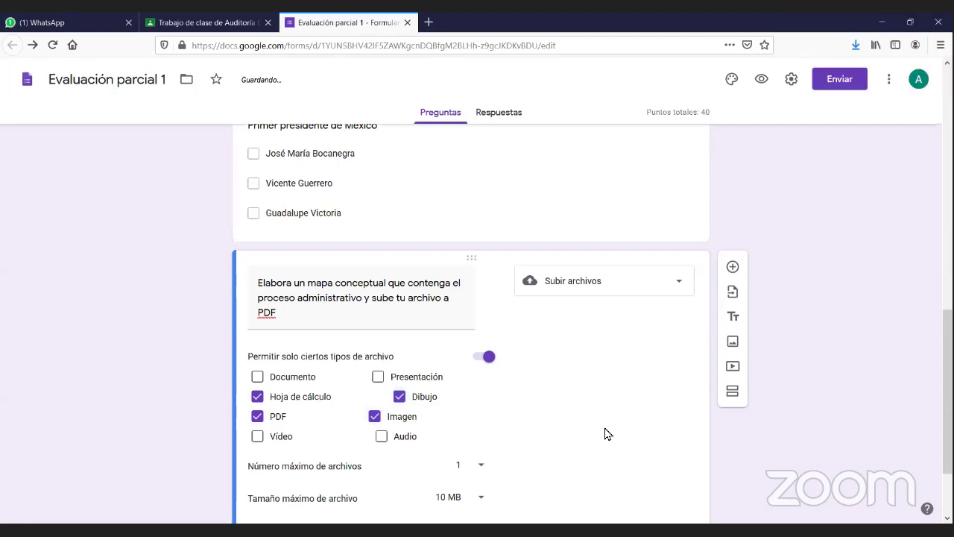
Step: Set the maximum file size of the concept map upload question to 100 MB
scroll(543, 410, down, 3)
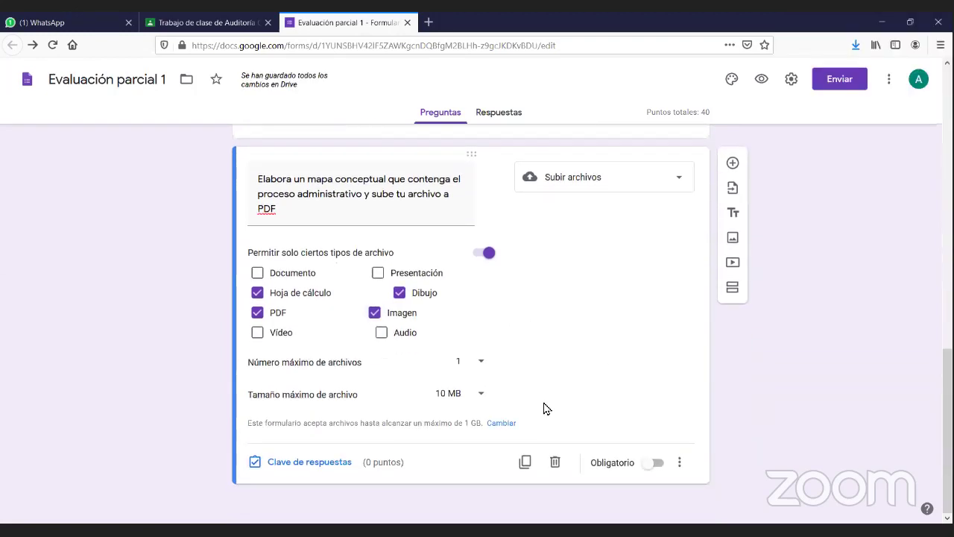
click(480, 394)
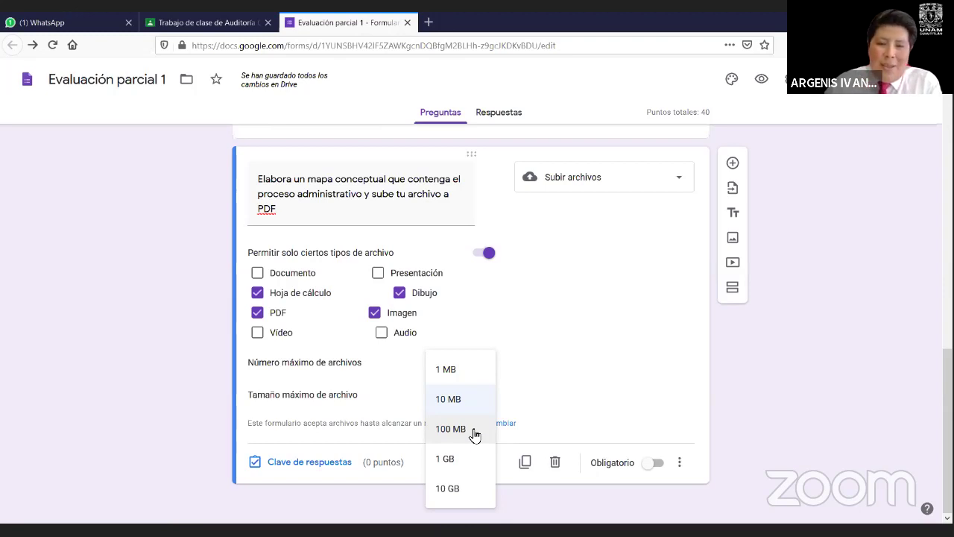
click(474, 435)
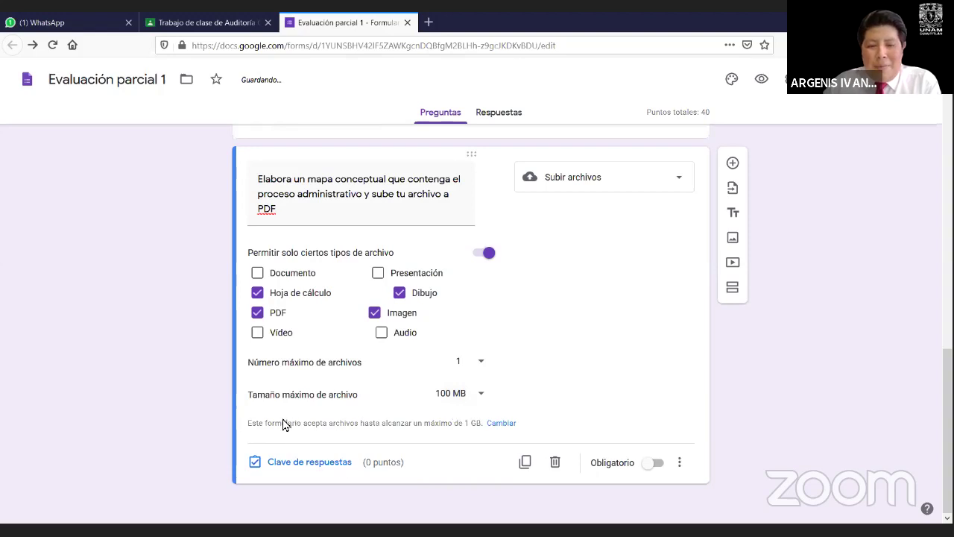
click(479, 395)
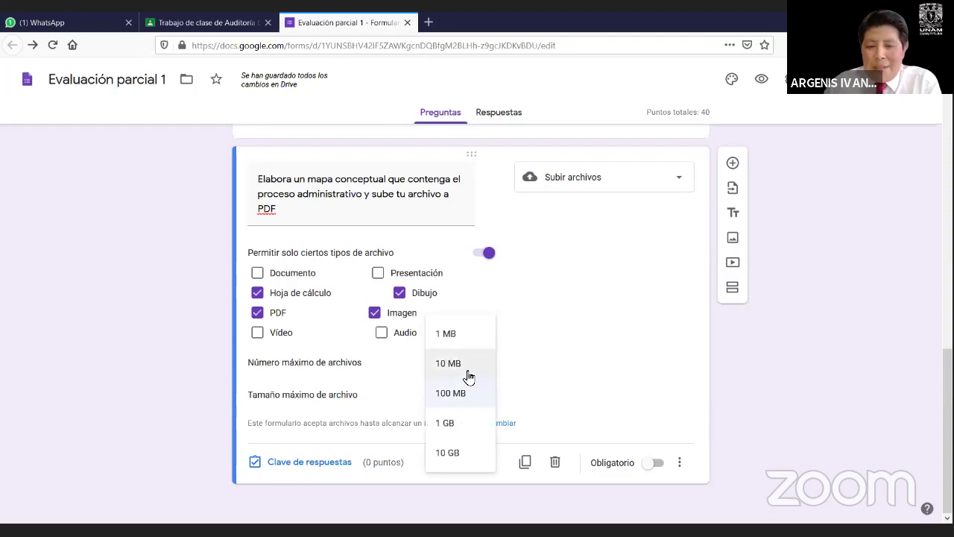
click(483, 398)
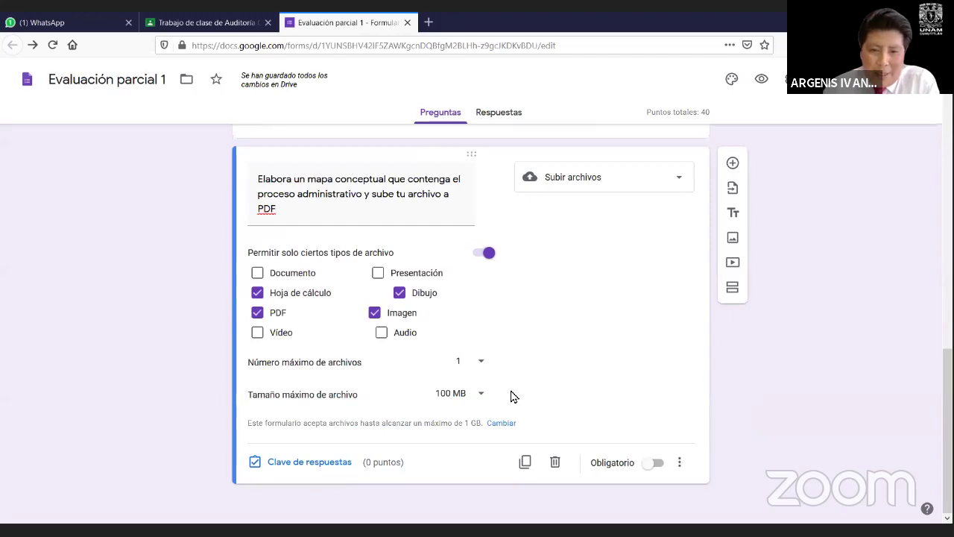
Step: Assign 10 points to the concept map question and make it required
click(337, 462)
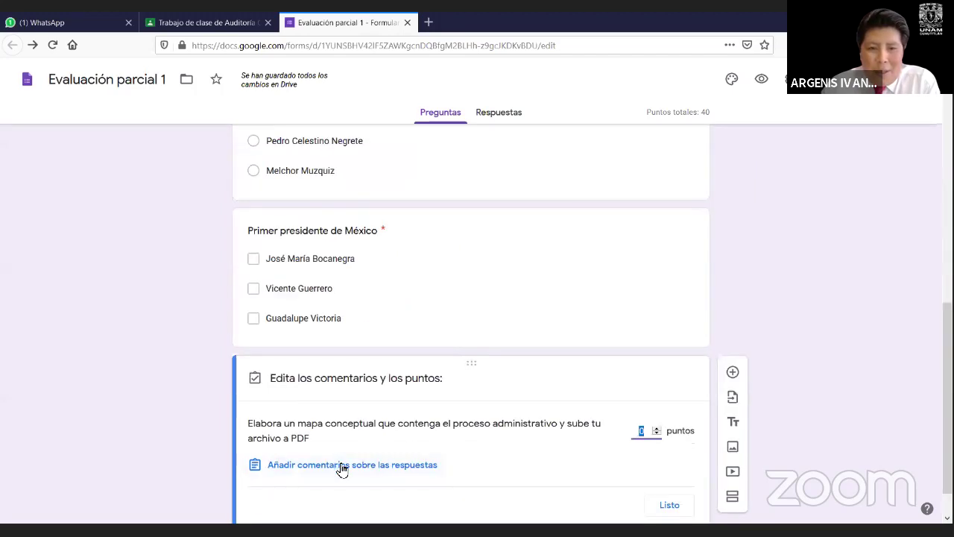
text(1)
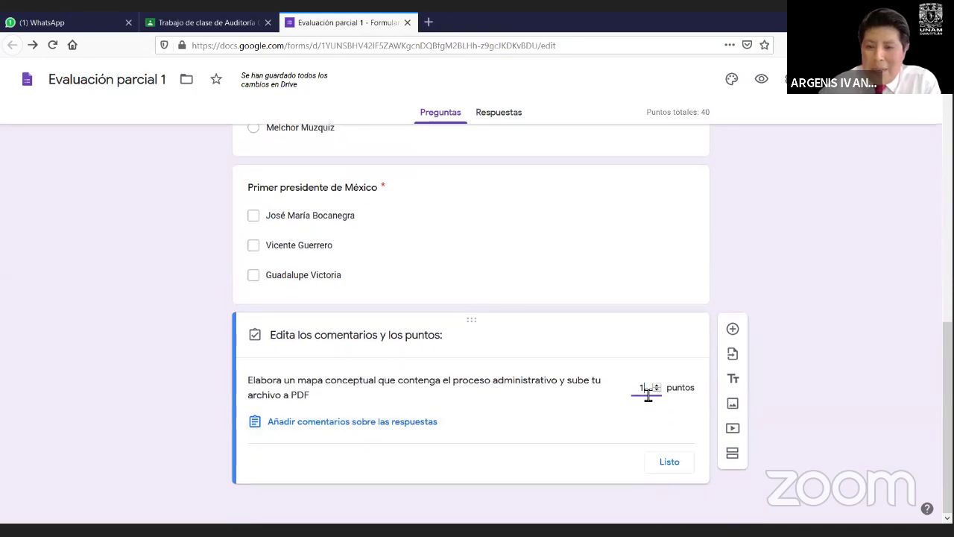
text(0)
click(675, 459)
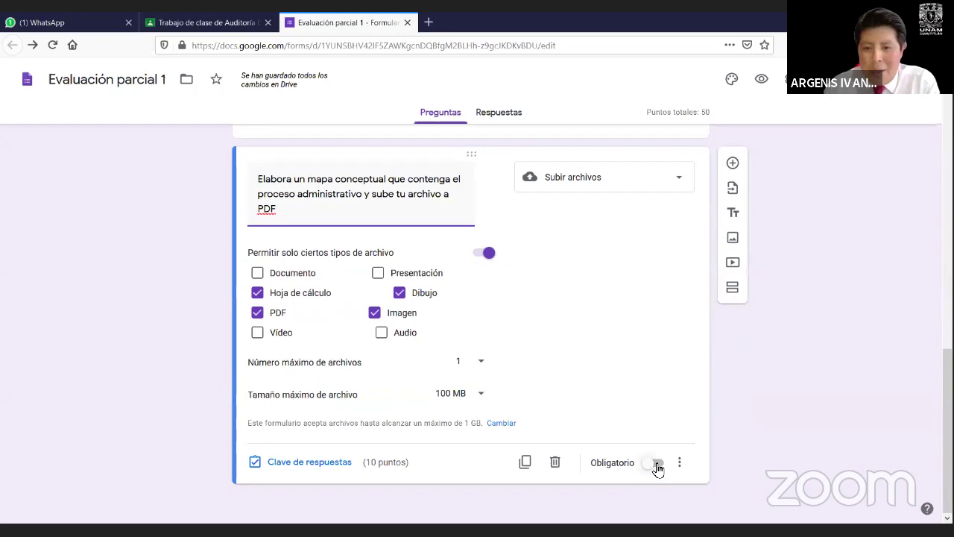
click(658, 464)
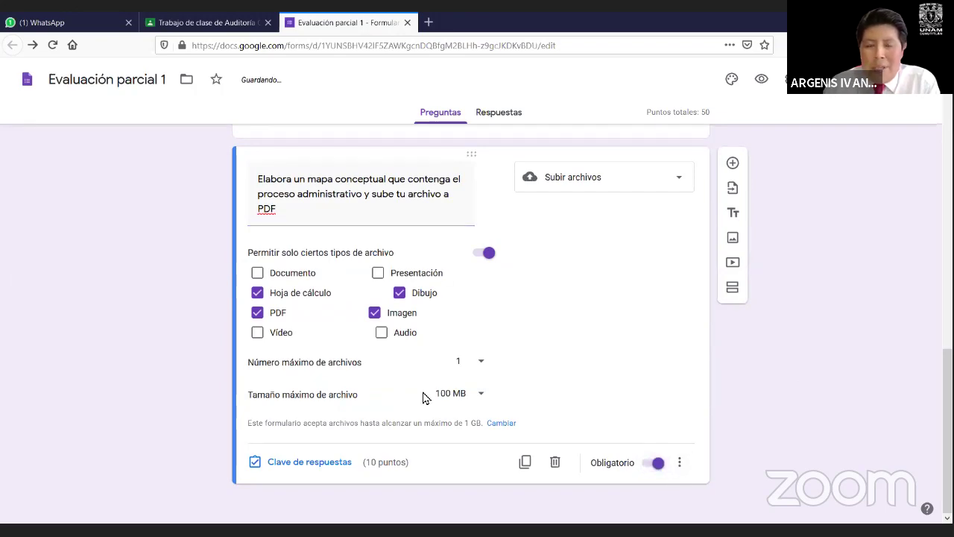
Step: Add a new multiple-choice question (Varias opciones) at the end of the form and open the image insertion dialog for it
scroll(504, 341, up, 5)
scroll(502, 340, up, 5)
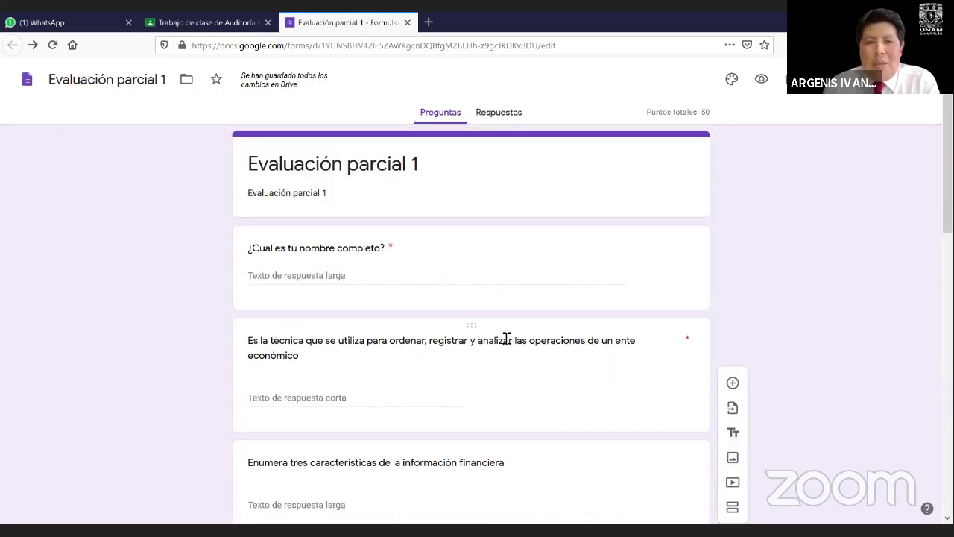
scroll(505, 339, down, 10)
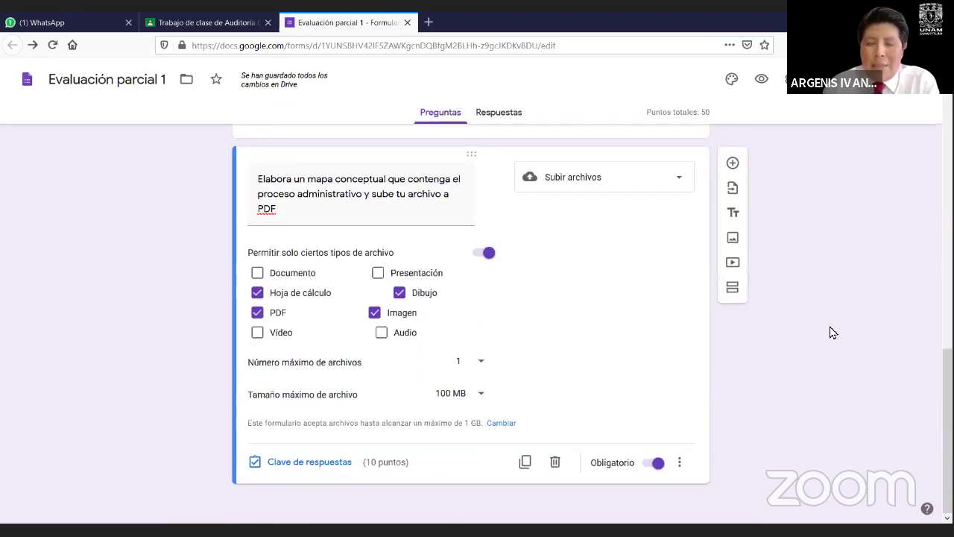
scroll(823, 317, up, 10)
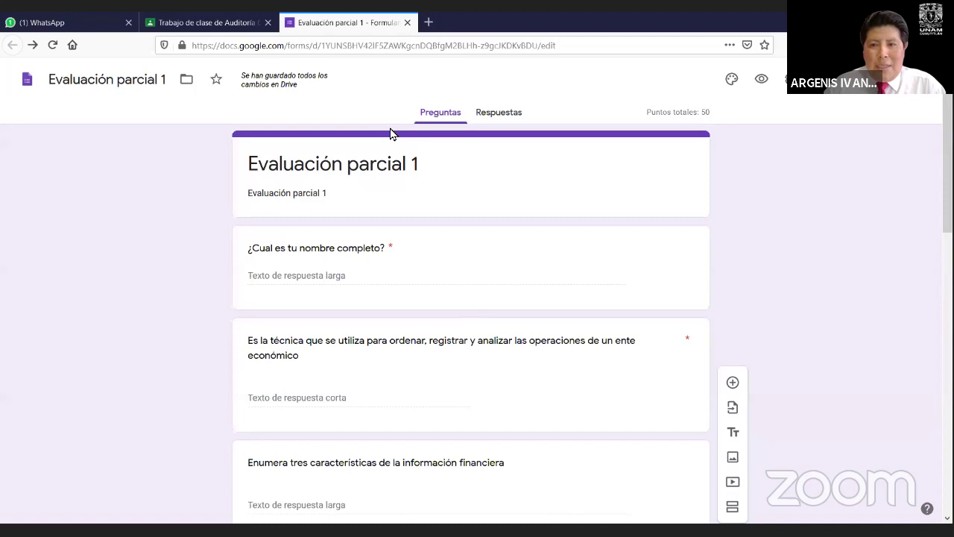
click(734, 383)
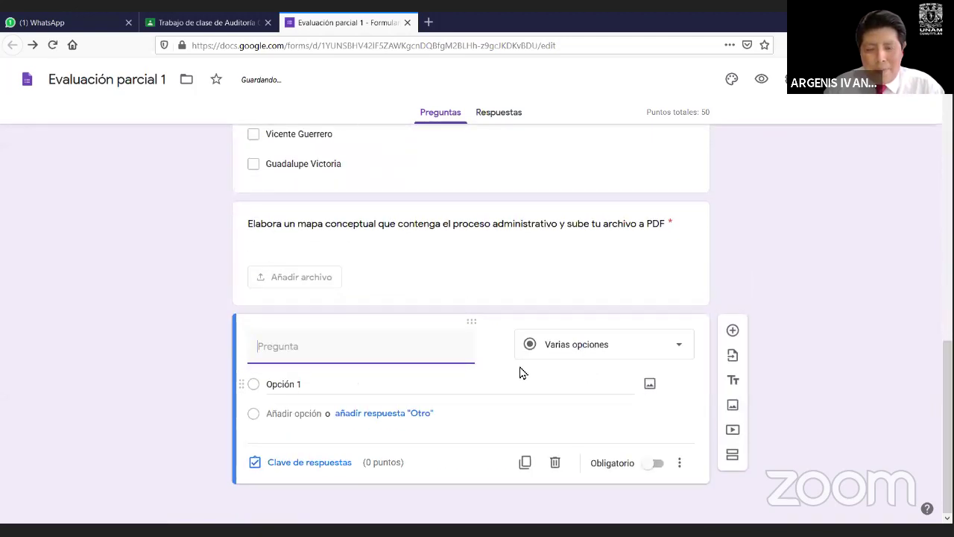
click(496, 347)
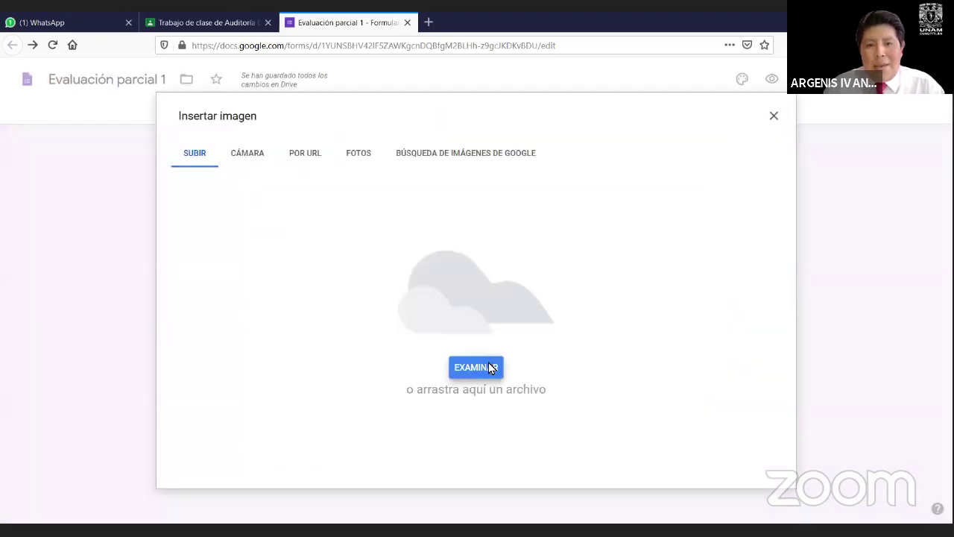
click(476, 367)
scroll(273, 389, down, 6)
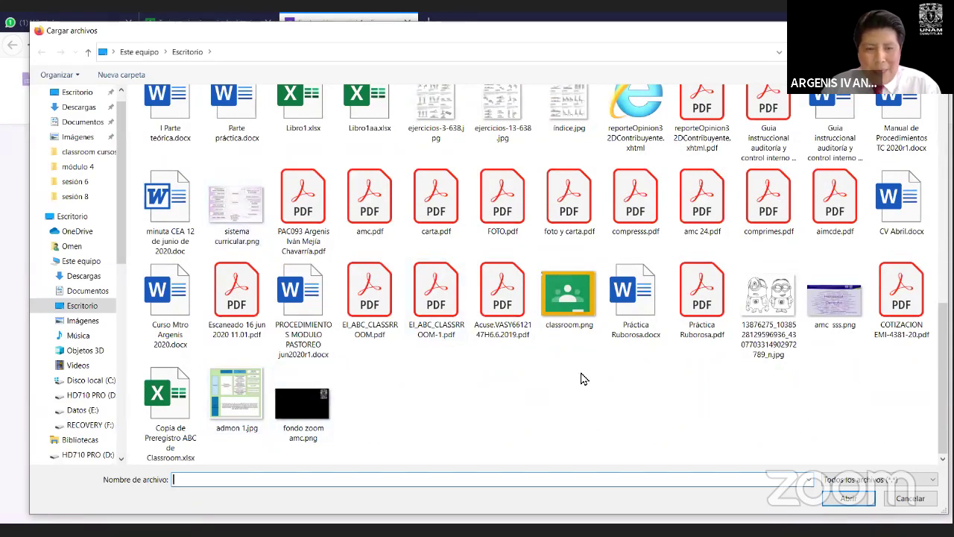
key(Escape)
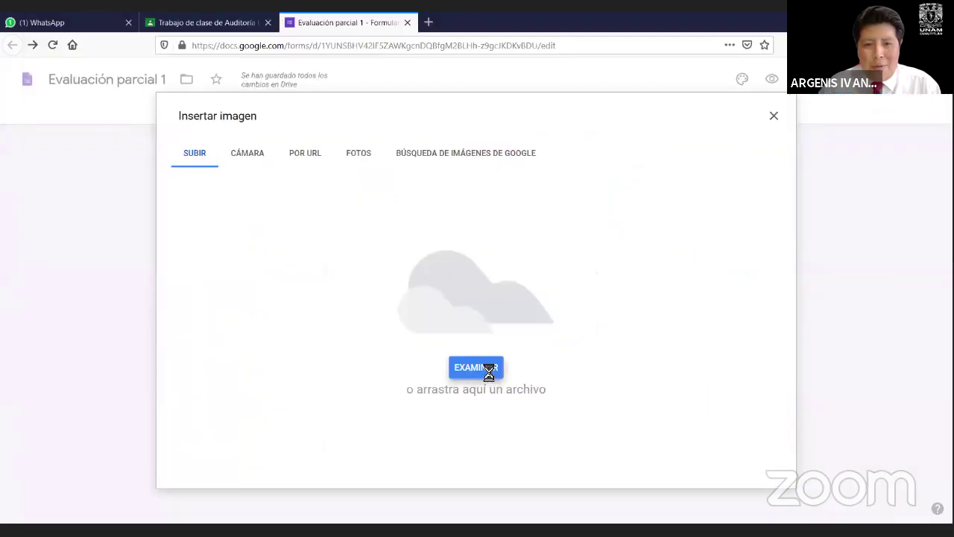
Step: Upload the image "admon 1.jpg" from the Escritorio folder into the new question
click(481, 367)
scroll(246, 405, down, 8)
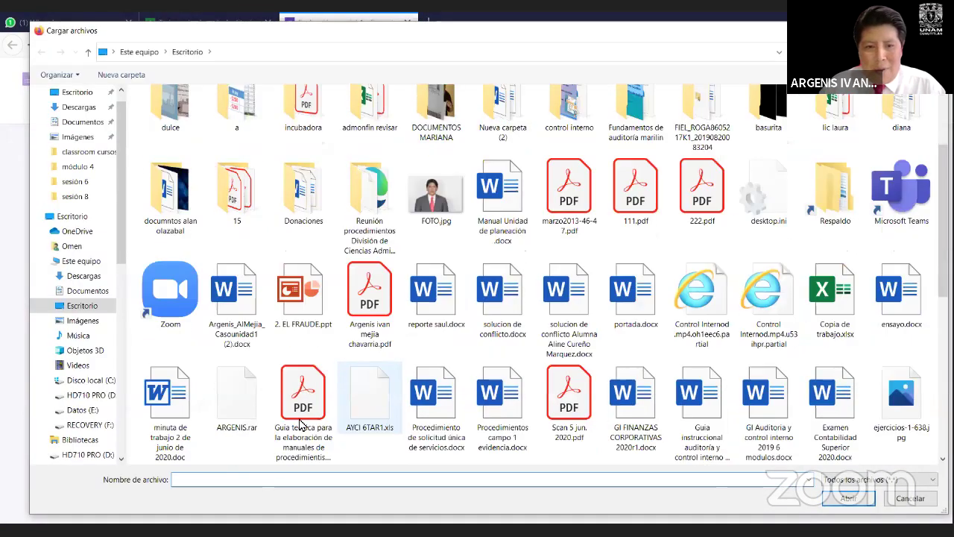
double_click(243, 405)
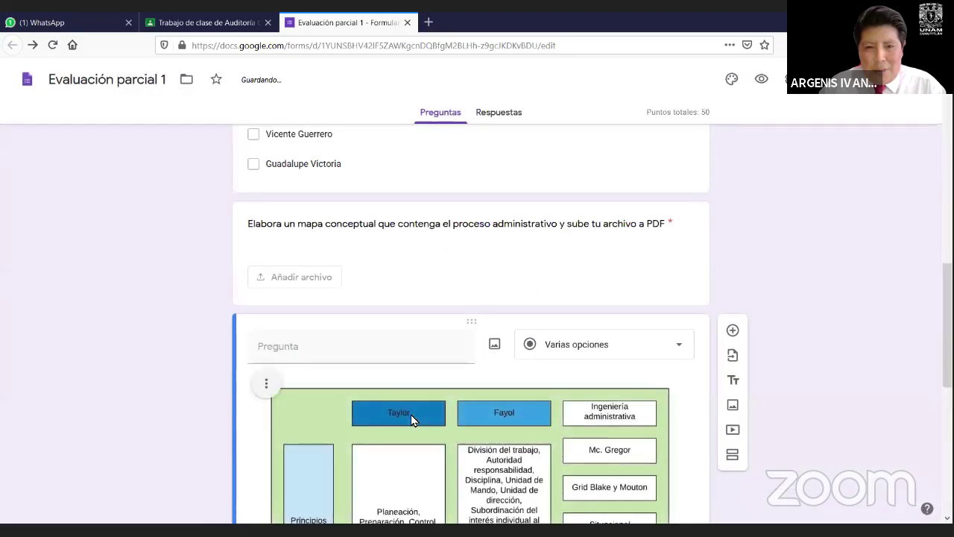
Step: Enter "Con tus propias palabras muestra las diferencias entre el estilo de liderazgo de Taylor y Fayol" as the text of the new image question
scroll(532, 422, down, 6)
scroll(427, 401, up, 5)
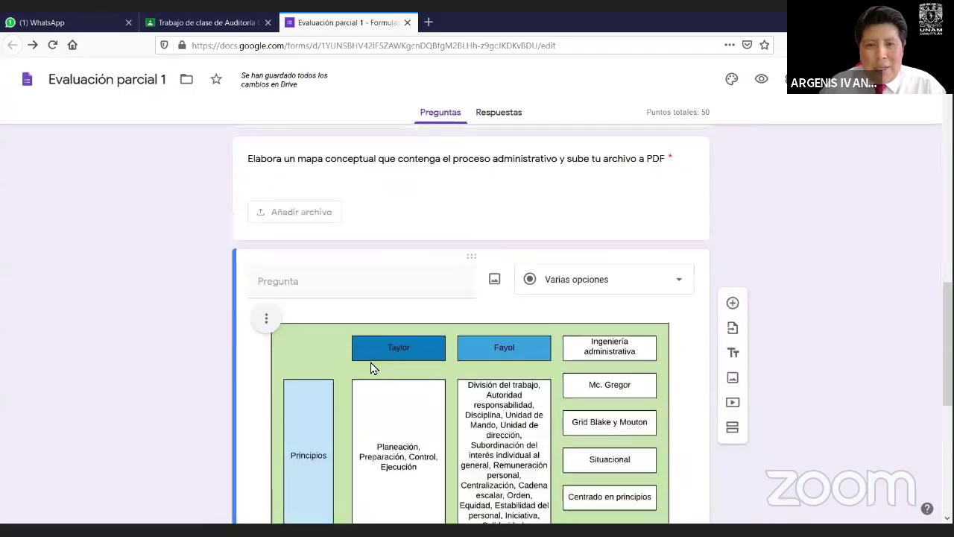
click(351, 290)
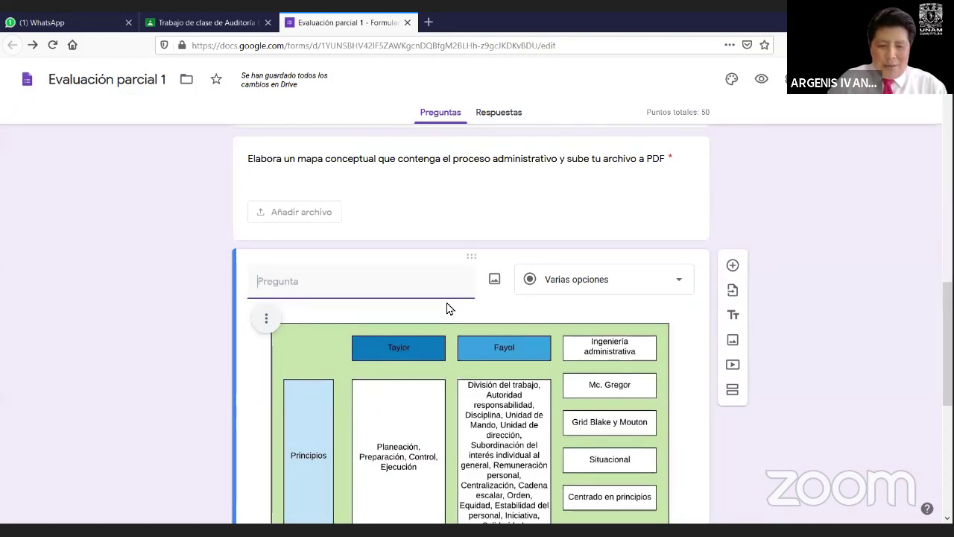
text(Con tus p)
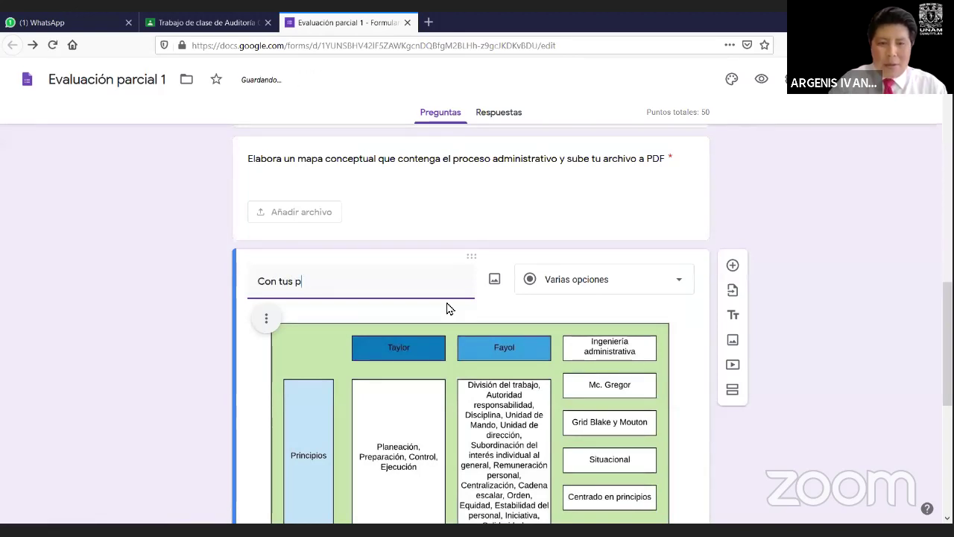
text(ropias palabras)
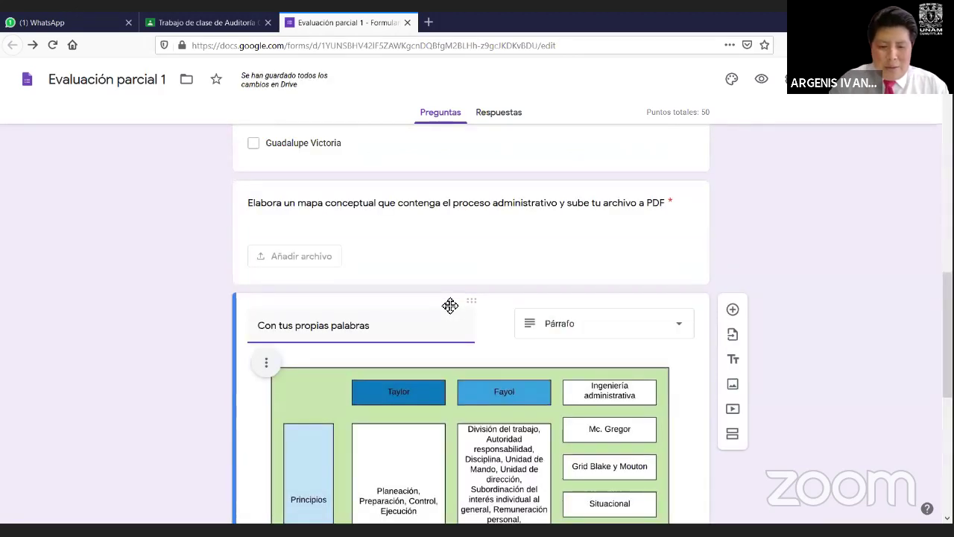
key(BackSpace)
key(BackSpace)
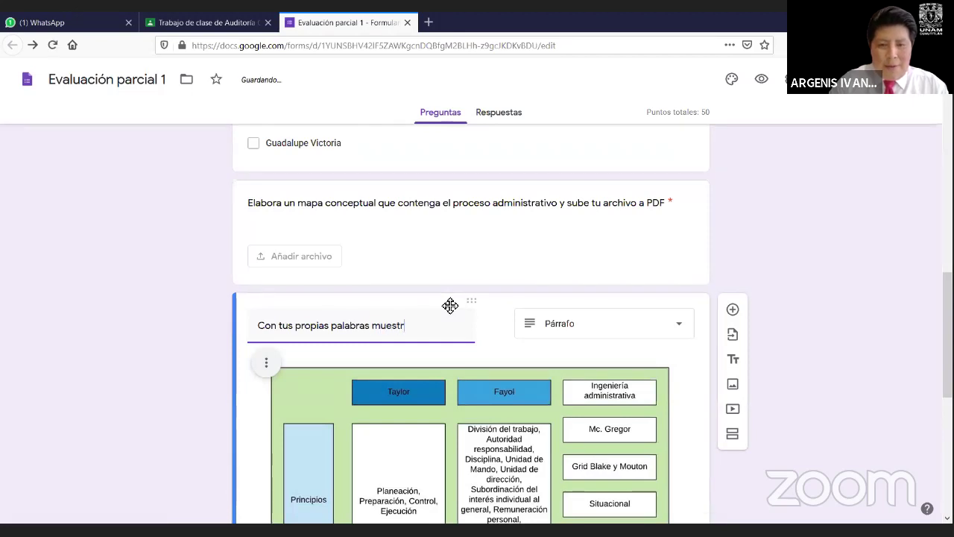
text(muestra las diferencia)
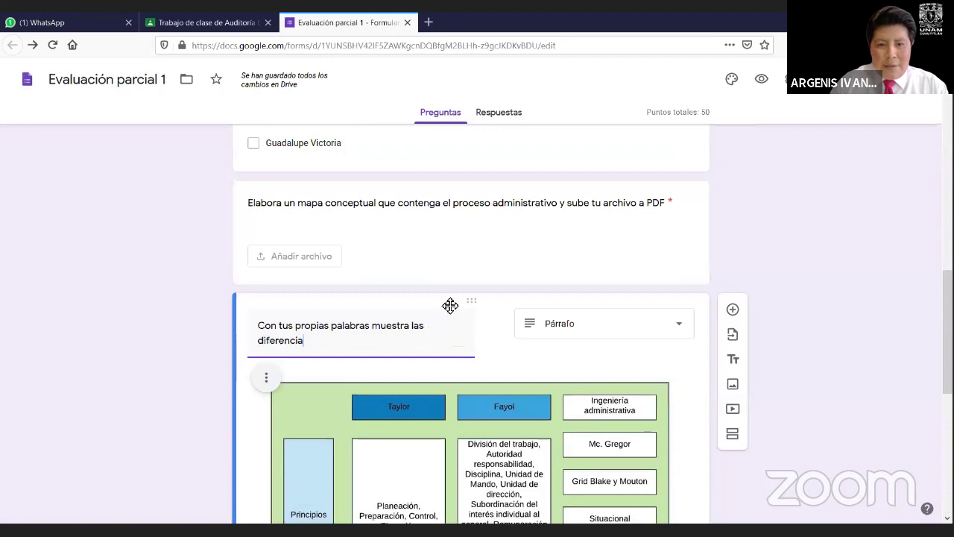
text(s entre el el)
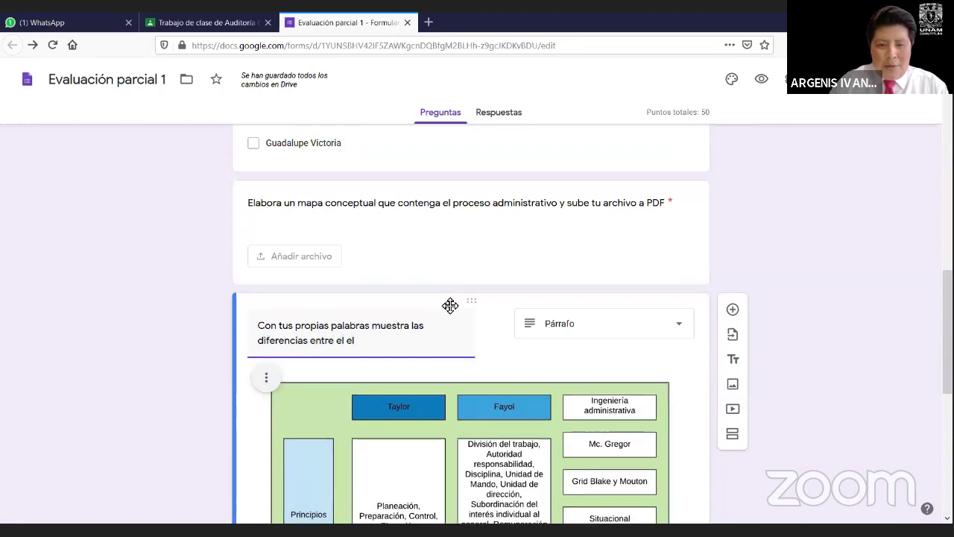
text(t)
text(ilo de )
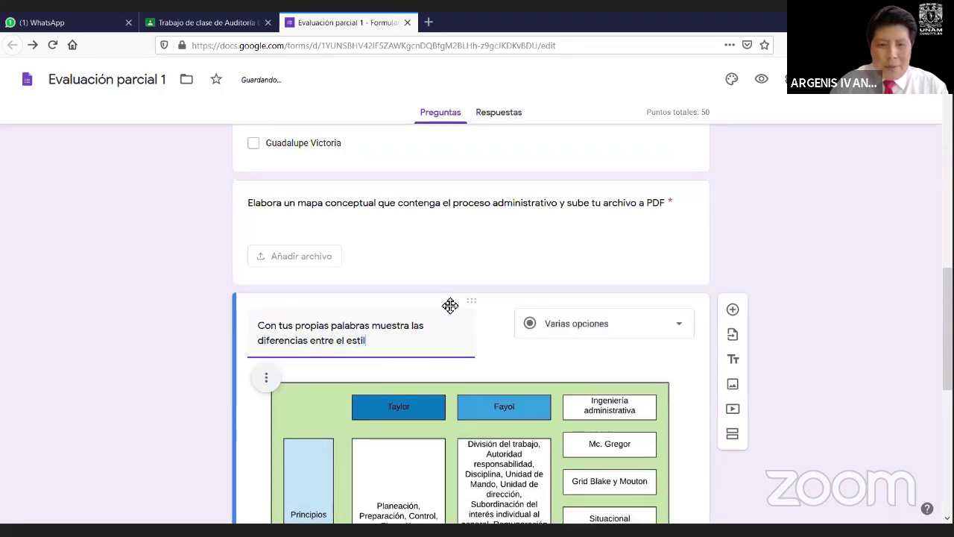
text(lider)
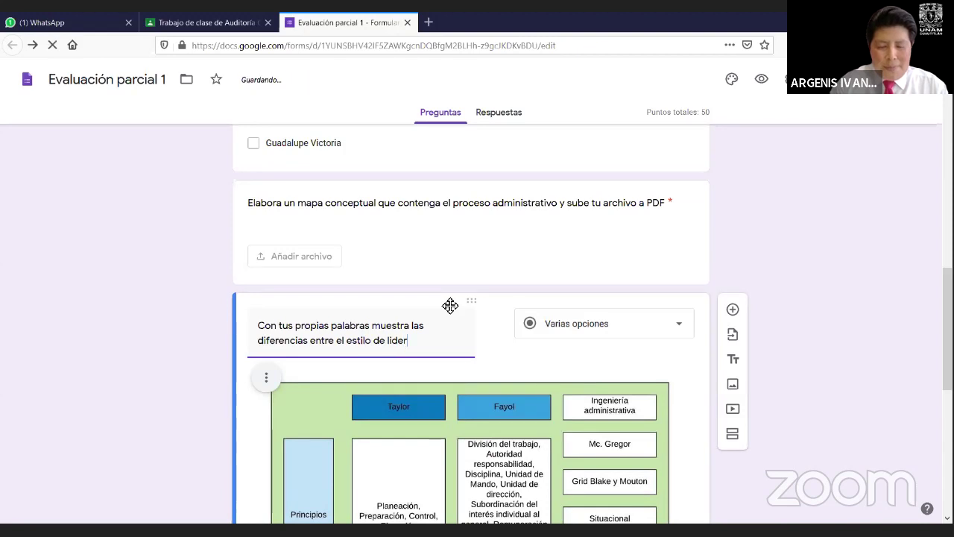
text(azdo de)
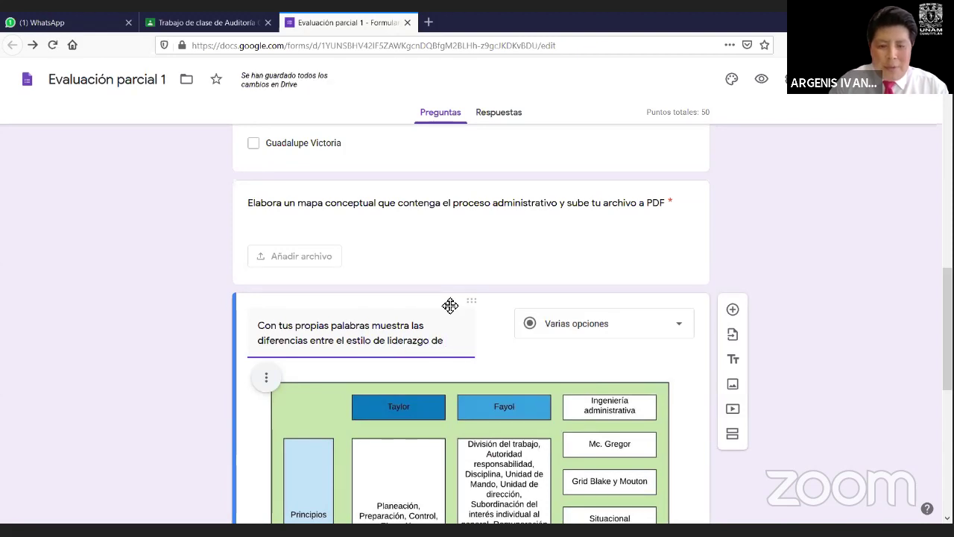
text( Taykoi)
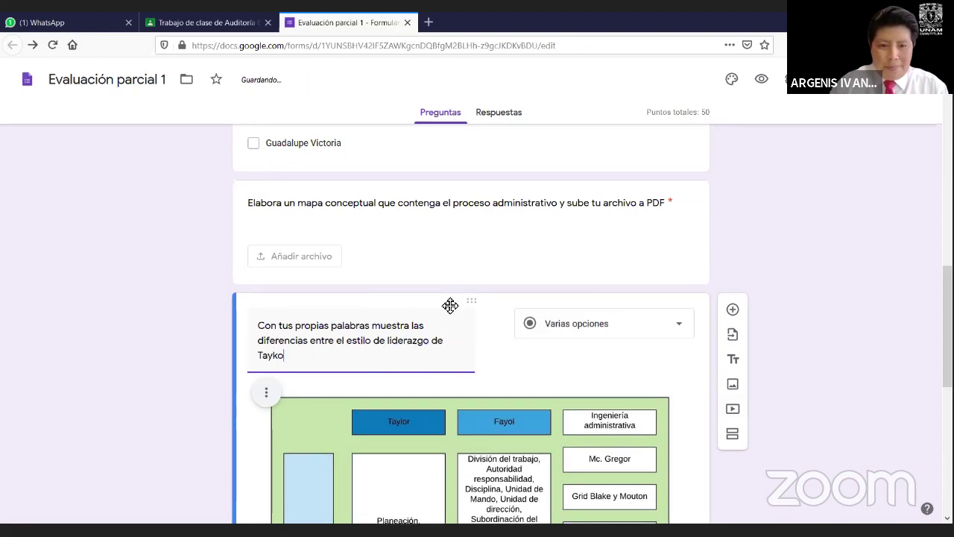
key(BackSpace)
key(BackSpace)
text(l)
key(BackSpace)
text(lo)
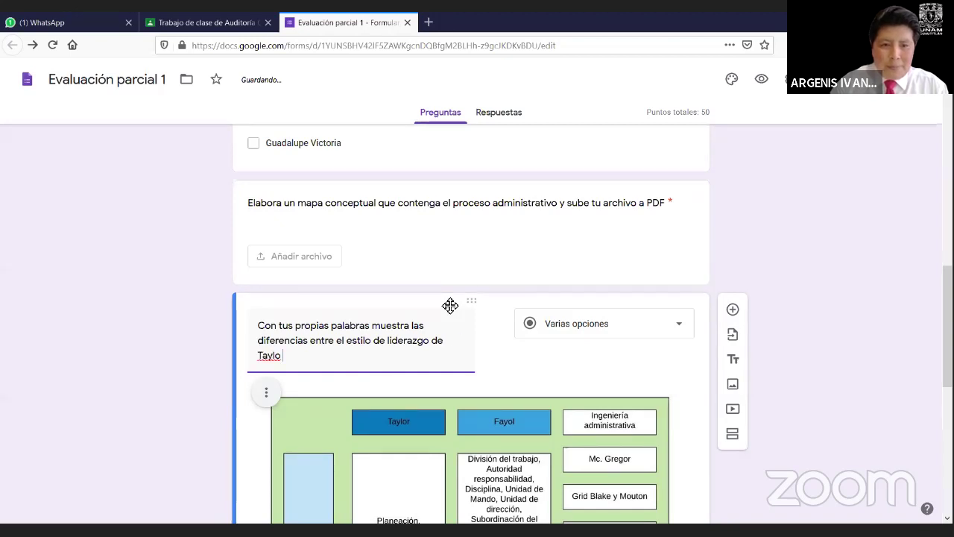
key(BackSpace)
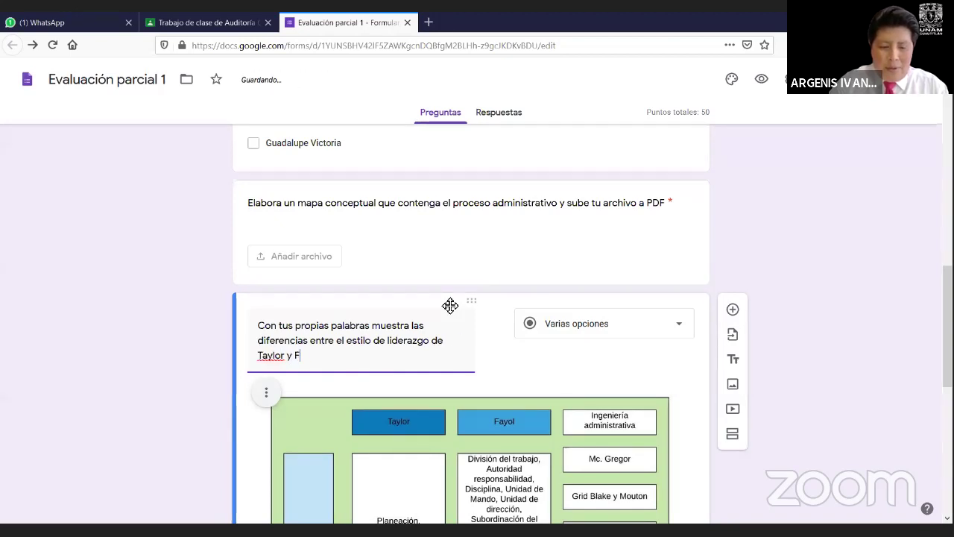
text(r y Fayol)
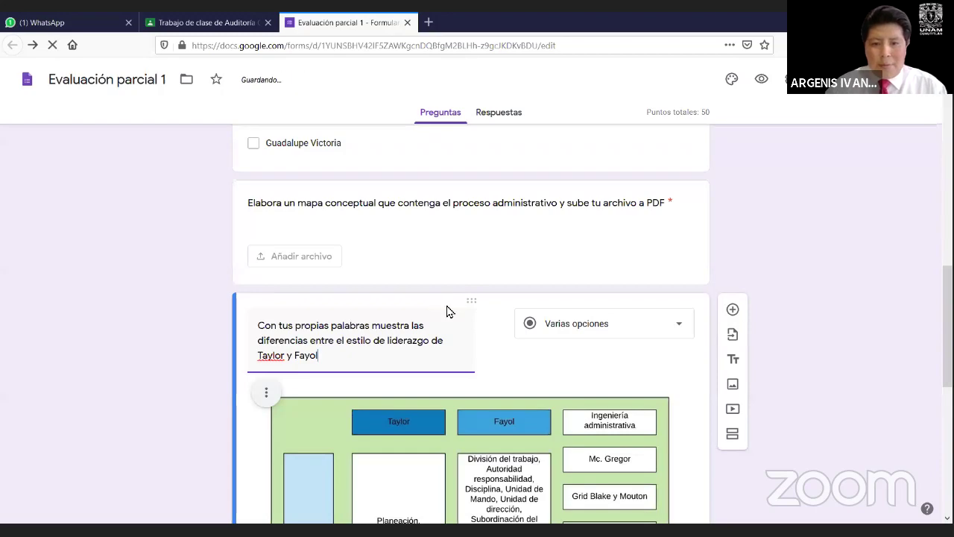
scroll(448, 309, down, 6)
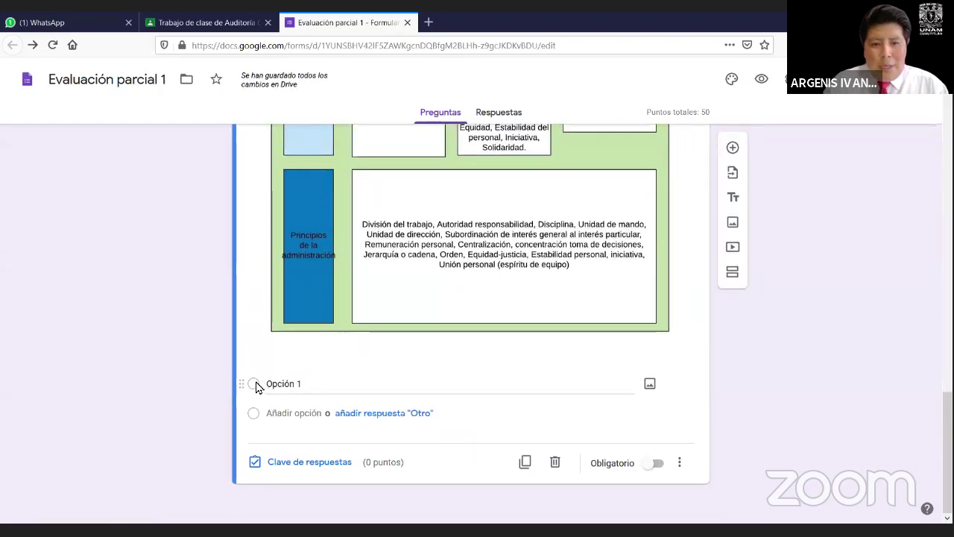
click(259, 386)
click(650, 384)
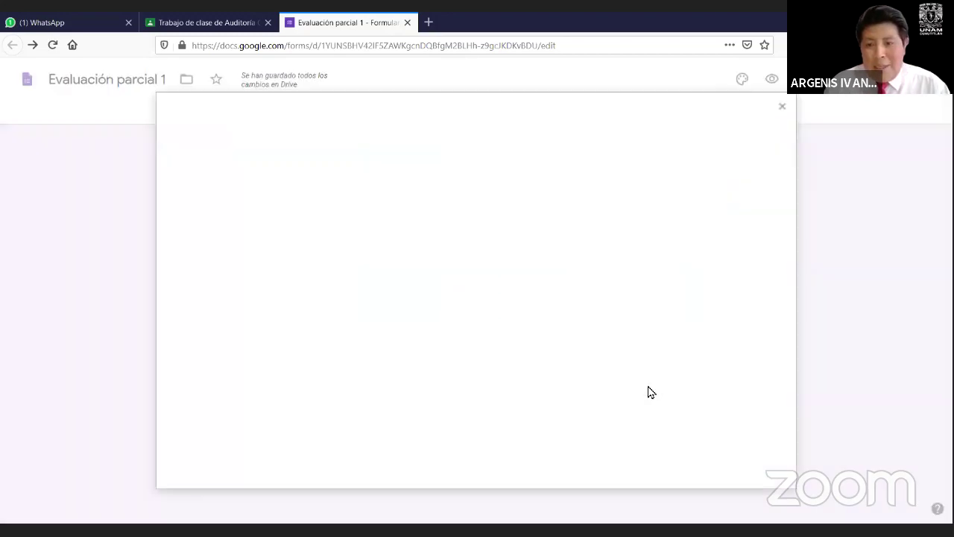
click(491, 370)
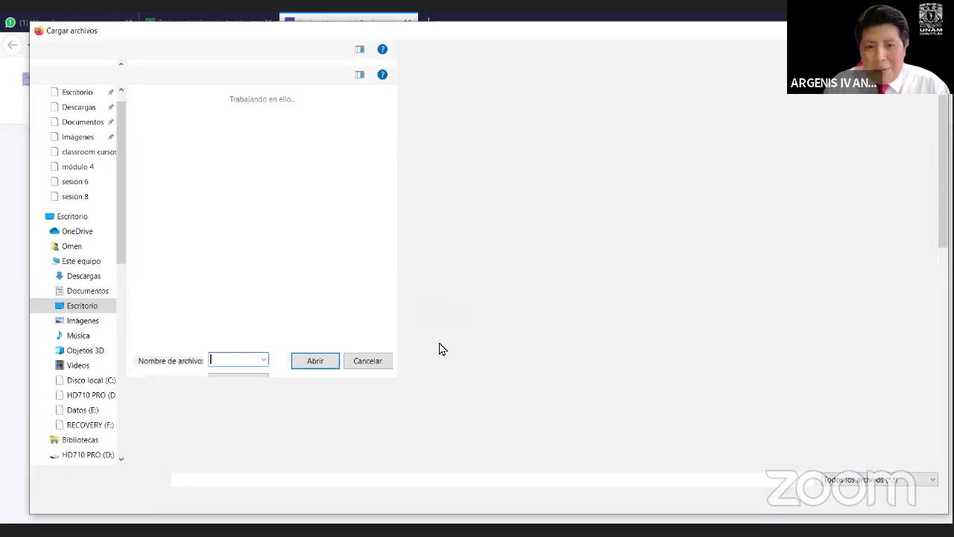
scroll(551, 340, down, 3)
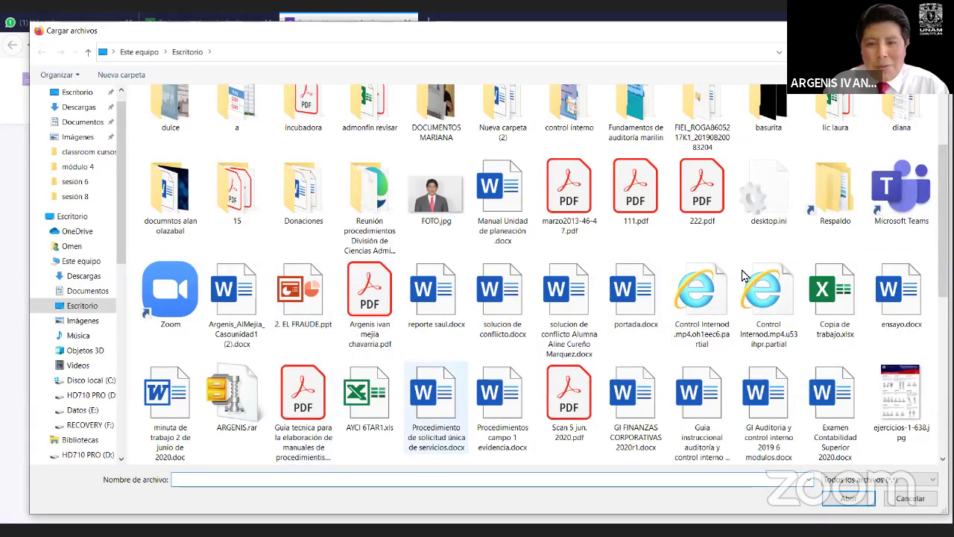
scroll(298, 402, down, 10)
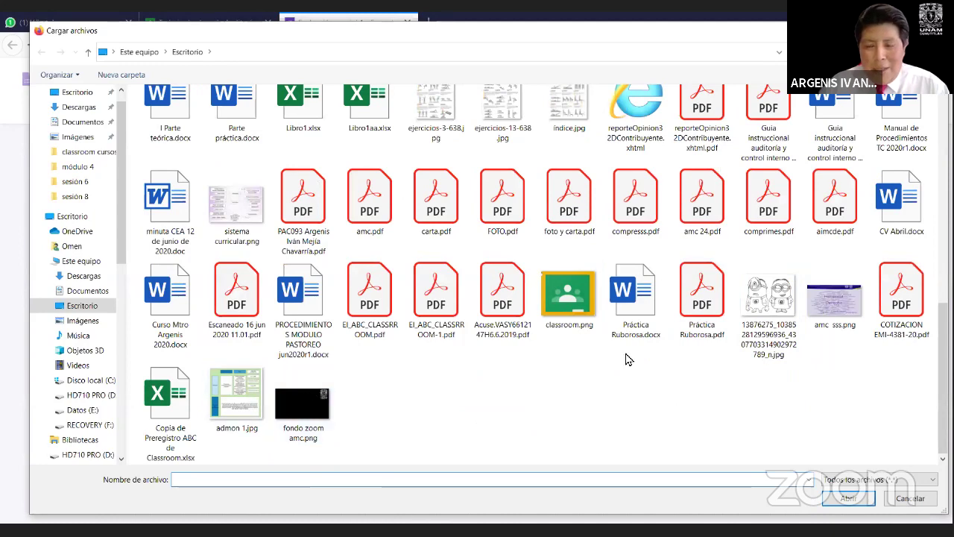
key(Escape)
key(Escape)
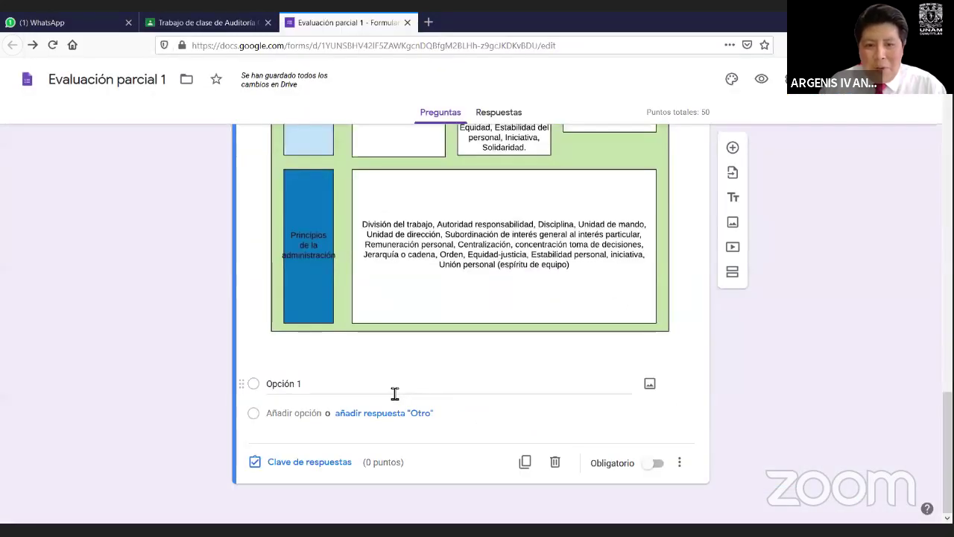
Step: Change the Taylor and Fayol question's type to Párrafo and make it required
scroll(616, 249, up, 1)
scroll(634, 320, up, 9)
scroll(653, 394, down, 5)
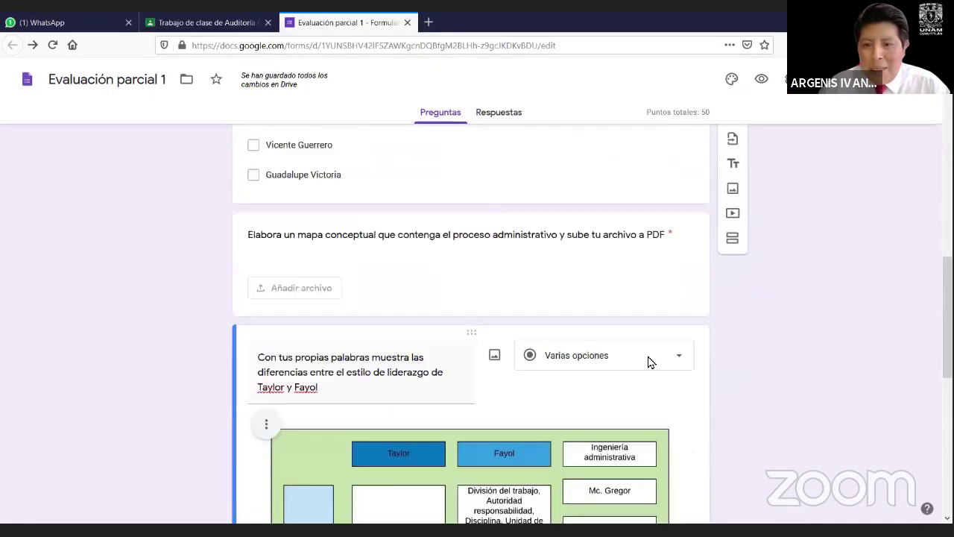
click(629, 260)
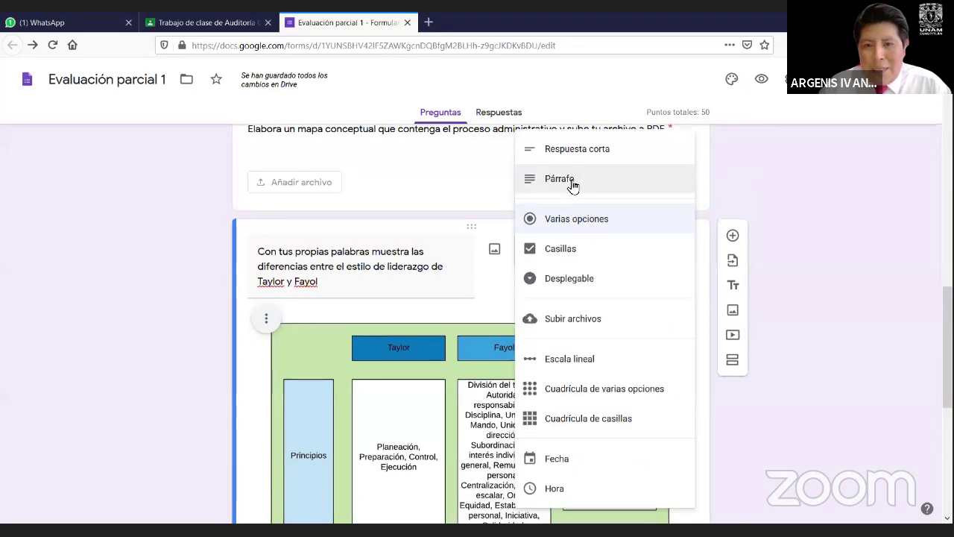
click(587, 188)
scroll(605, 337, down, 5)
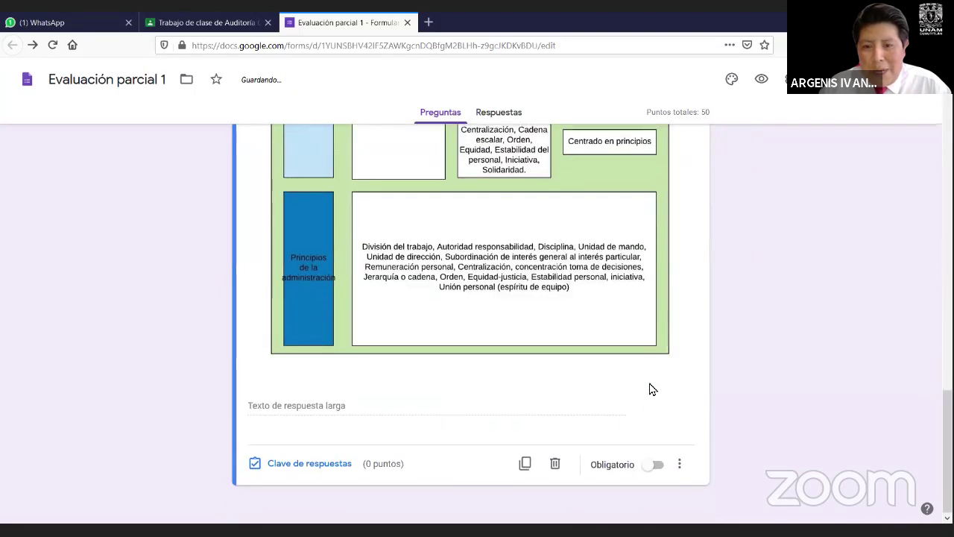
click(661, 465)
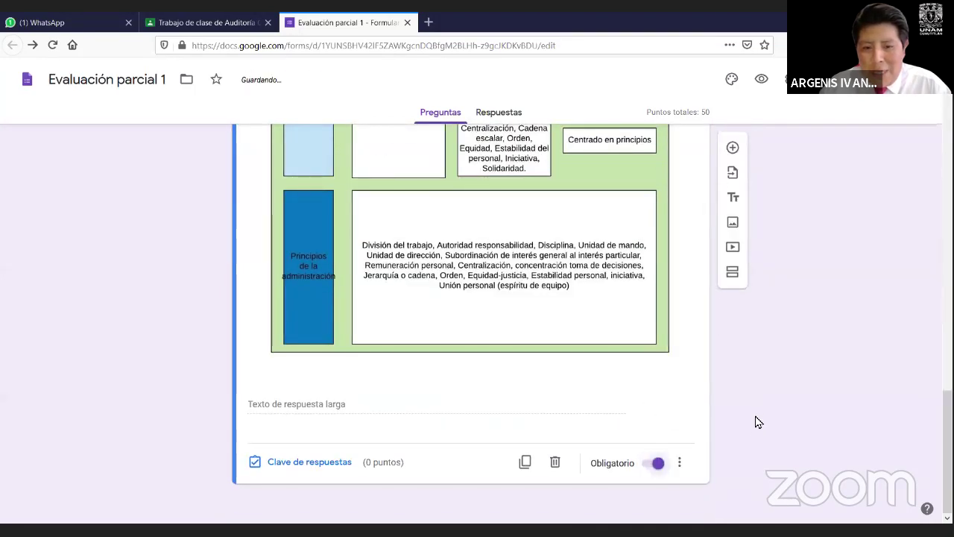
Step: Assign 10 points to the Taylor and Fayol question in its answer key
click(331, 467)
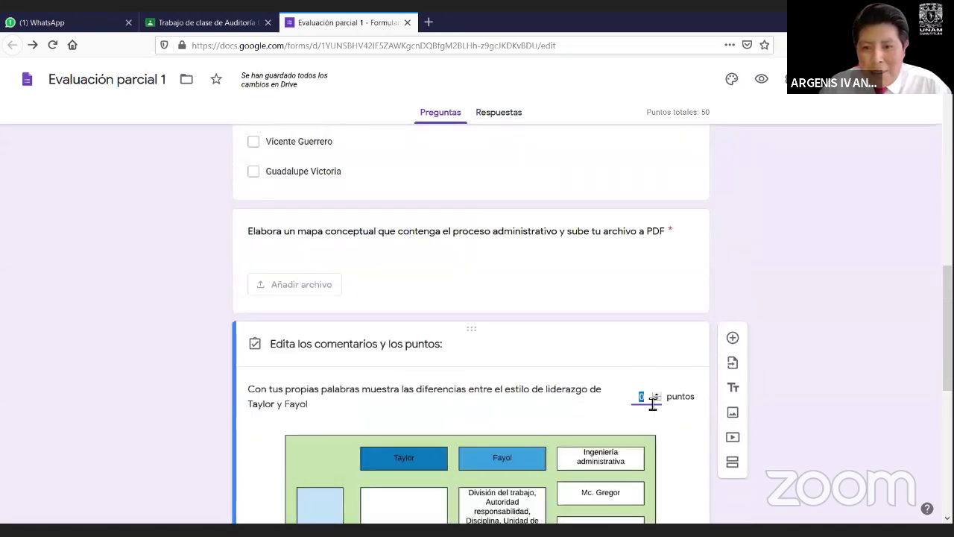
click(656, 395)
click(656, 395)
click(656, 395)
click(656, 395)
click(656, 395)
click(656, 395)
click(656, 395)
click(656, 395)
click(656, 395)
click(656, 395)
click(797, 408)
scroll(688, 447, down, 5)
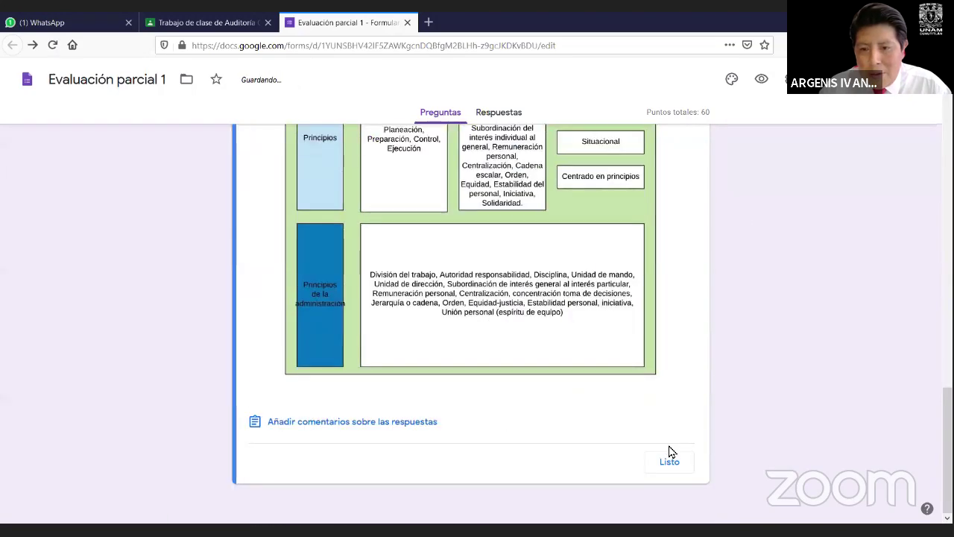
click(671, 461)
Step: Review the Taylor and Fayol question with its image, settings and the available question types
scroll(547, 400, down, 6)
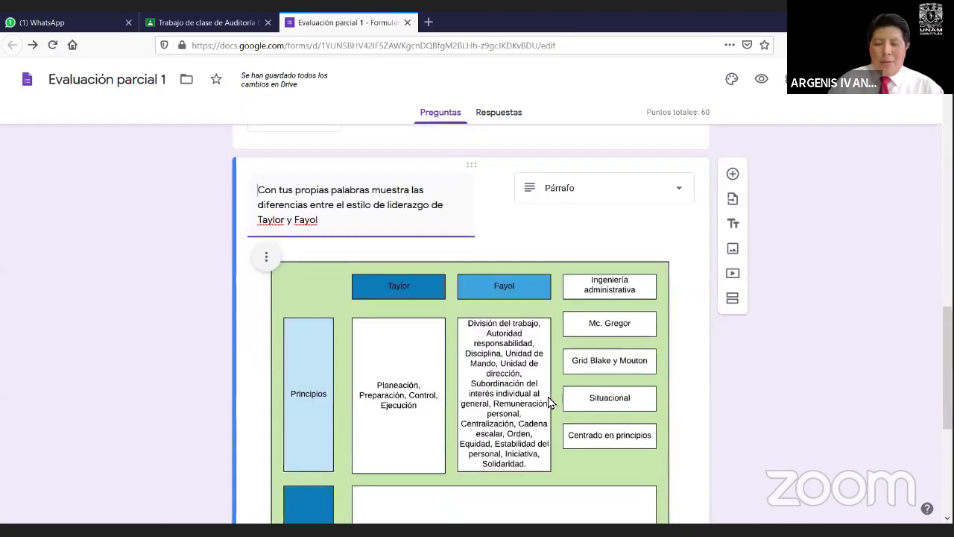
scroll(547, 400, up, 10)
scroll(547, 400, down, 5)
scroll(549, 404, down, 5)
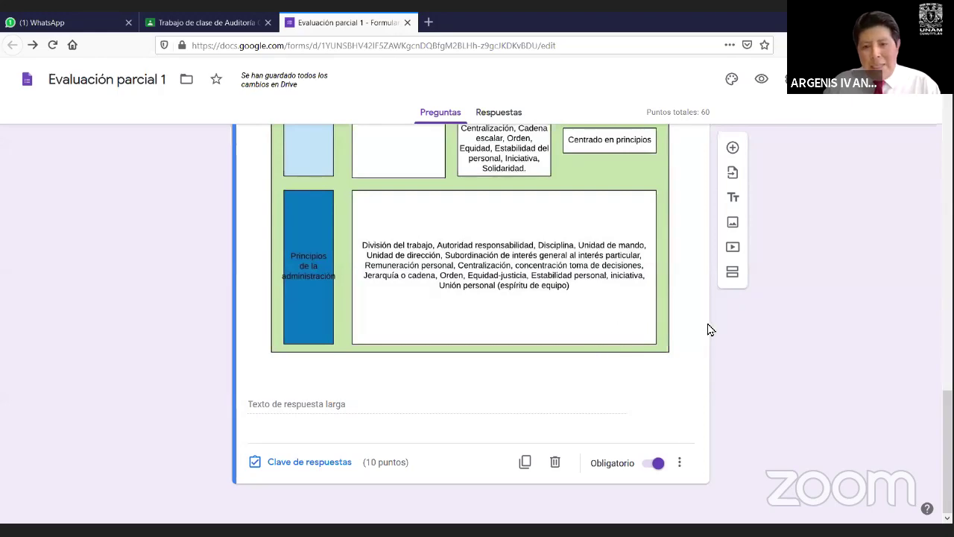
scroll(694, 331, up, 5)
click(615, 285)
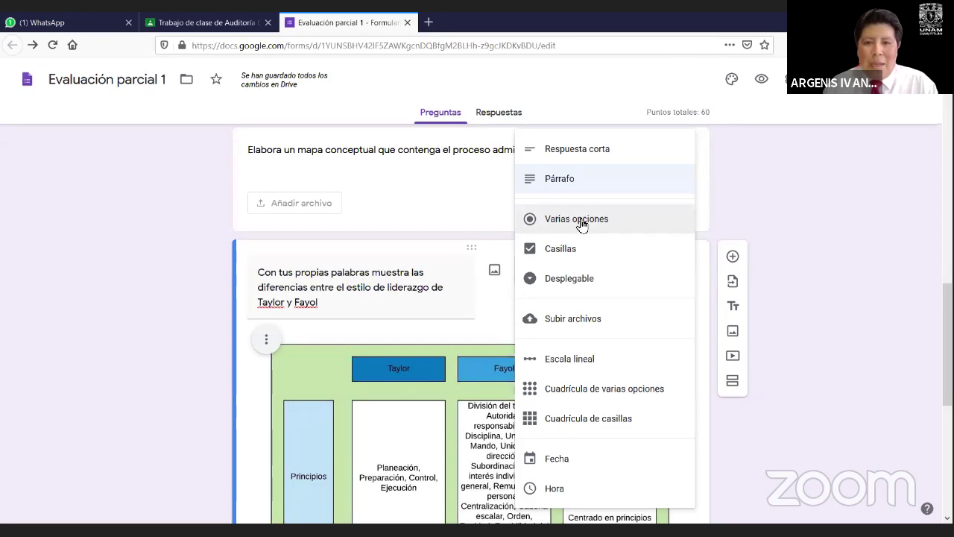
click(776, 228)
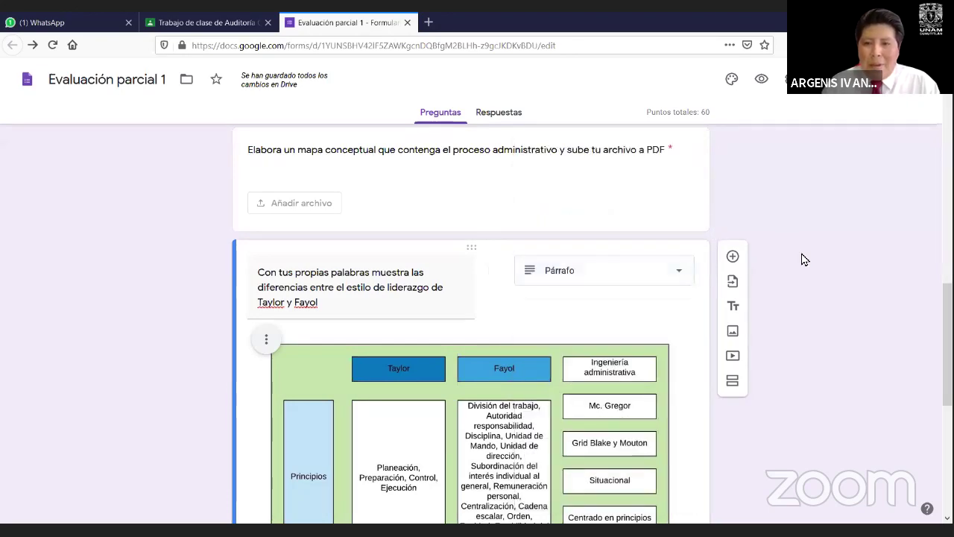
scroll(582, 375, down, 5)
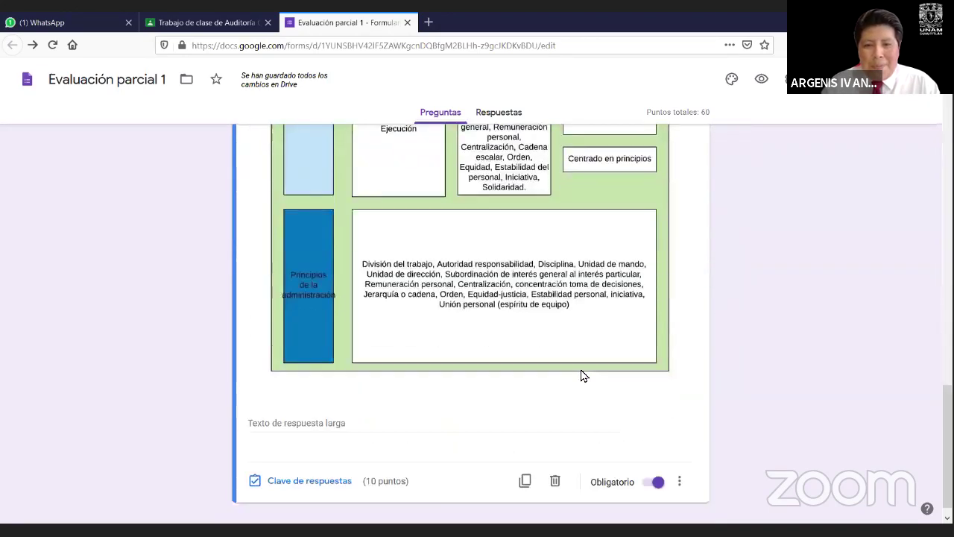
scroll(808, 287, up, 15)
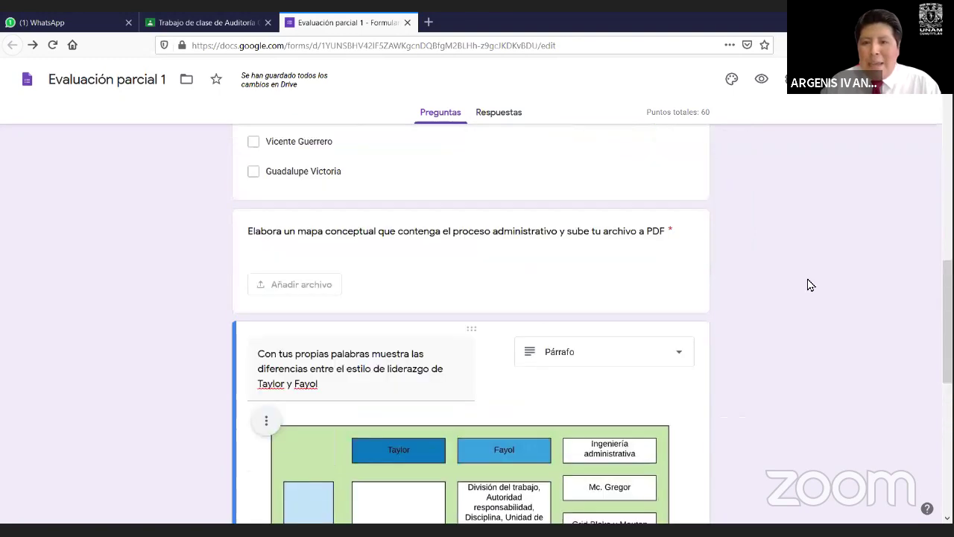
Step: Select the form's web address and return from the ABC classroom.pptx presentation to the "Evaluación parcial 1" form in Firefox
click(404, 48)
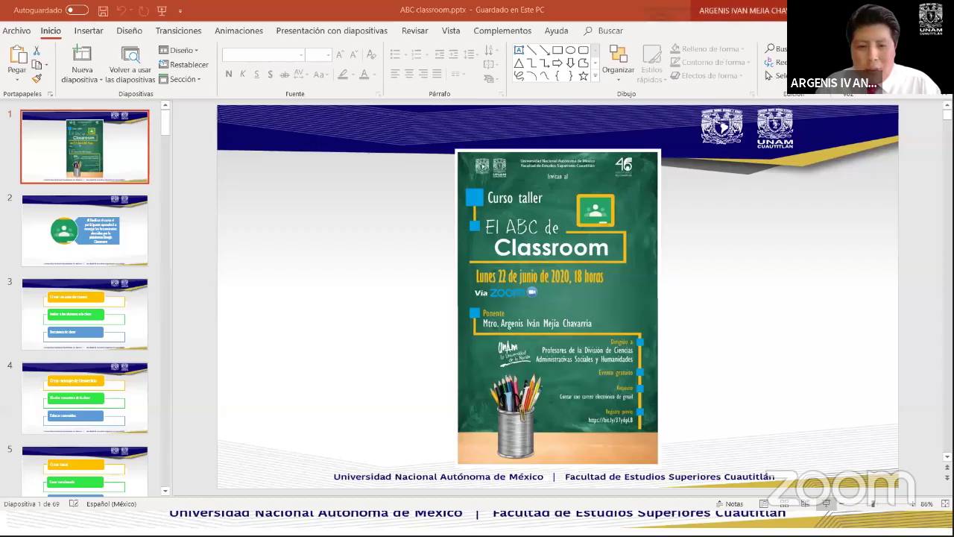
key(alt+Tab)
key(alt+Tab)
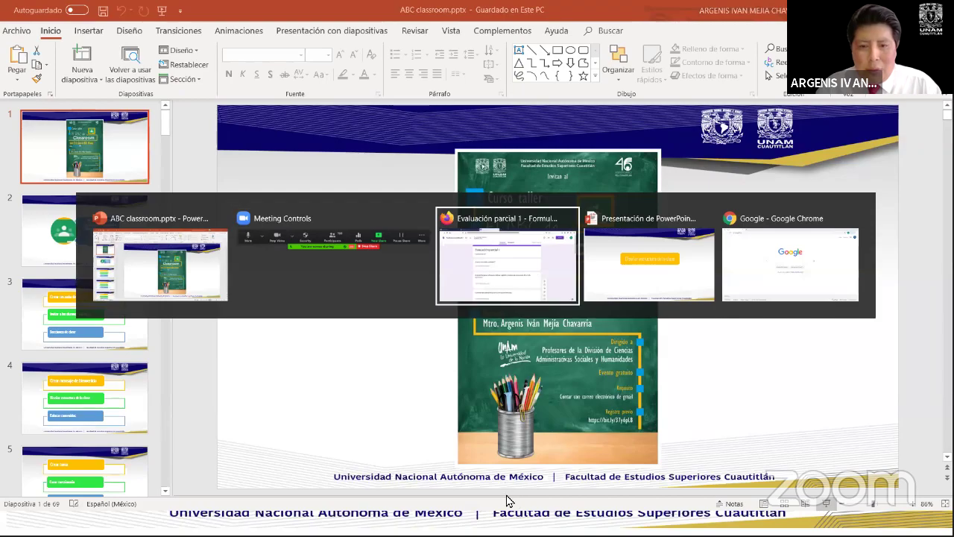
key(alt+Tab)
key(alt+Tab)
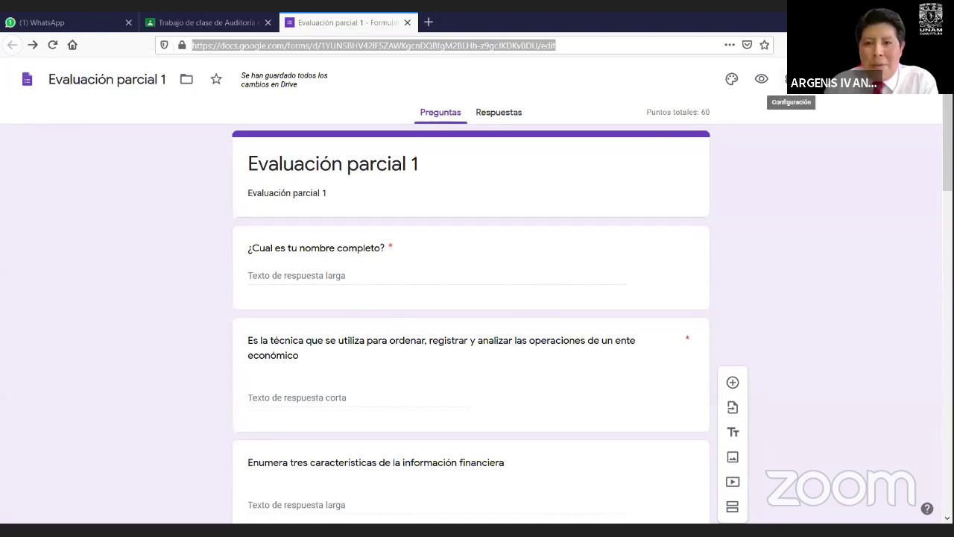
Step: Review the form's general, presentation and quiz settings and leave them without saving
click(790, 79)
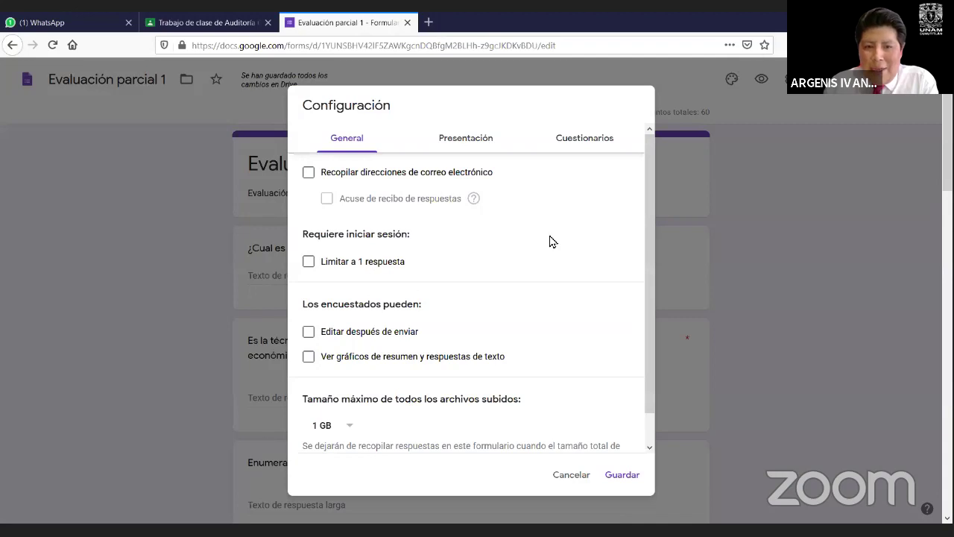
scroll(514, 264, down, 2)
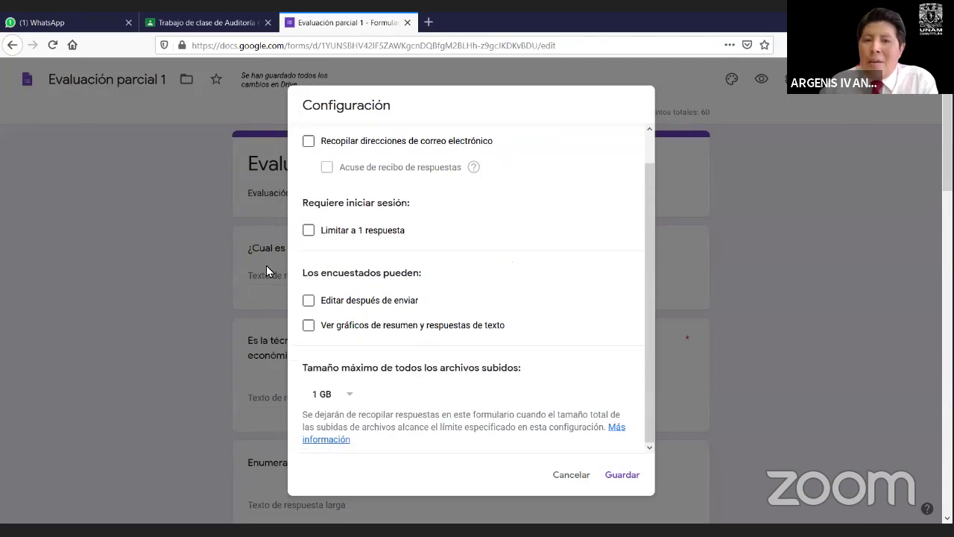
scroll(487, 249, up, 2)
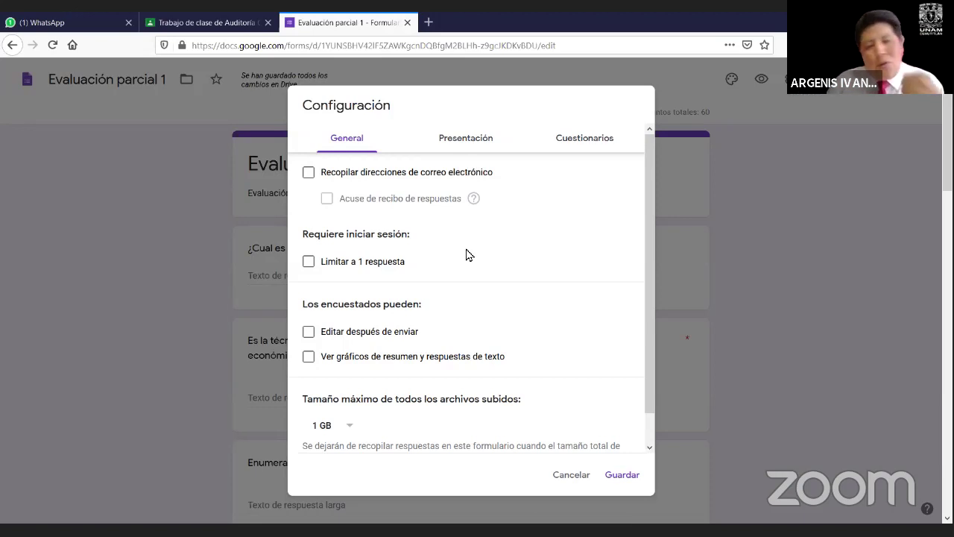
click(483, 146)
click(602, 147)
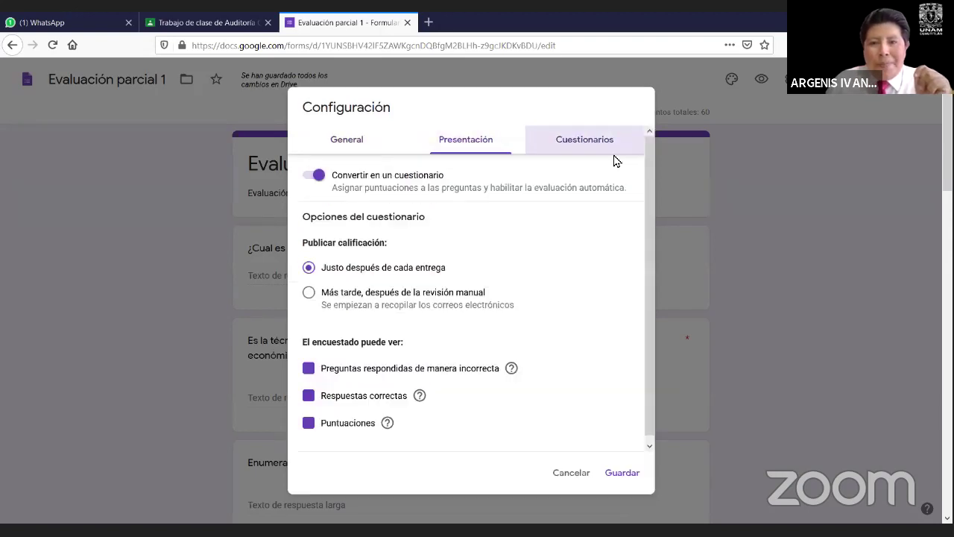
click(571, 477)
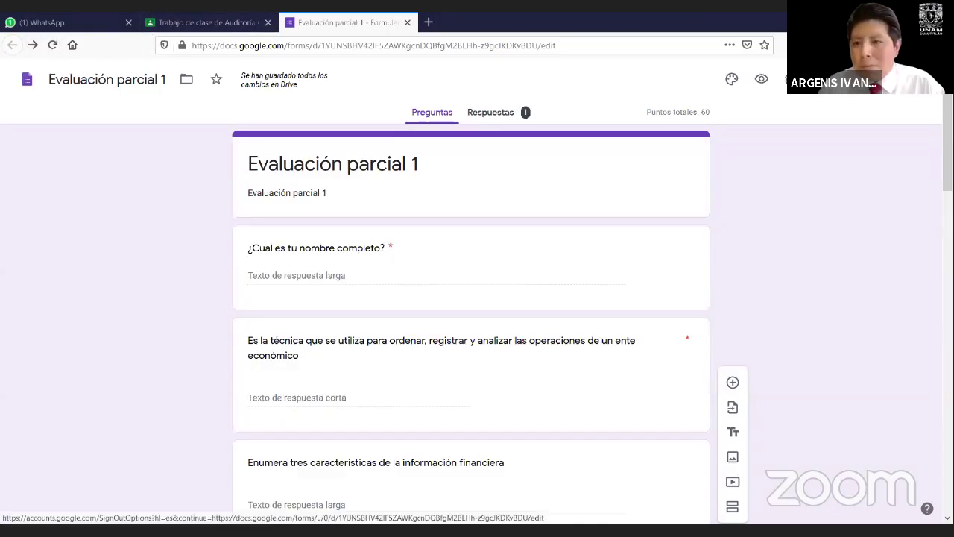
Step: Try to send the form by email and close the sending dialog
click(925, 79)
click(926, 79)
click(926, 79)
click(925, 79)
click(833, 79)
click(619, 412)
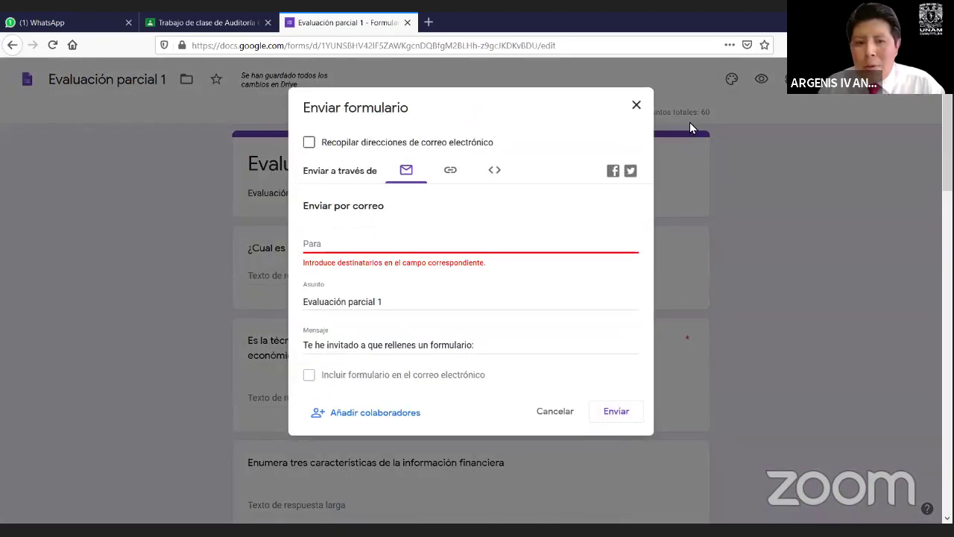
click(636, 104)
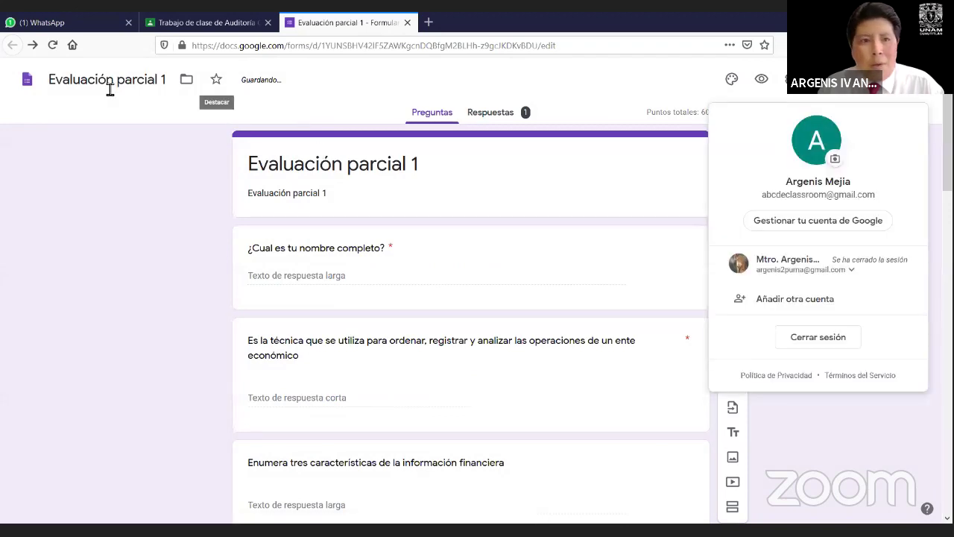
Step: Return to the Classroom assignment "Evaluación parcial 1" and close the form's browser tab
click(241, 43)
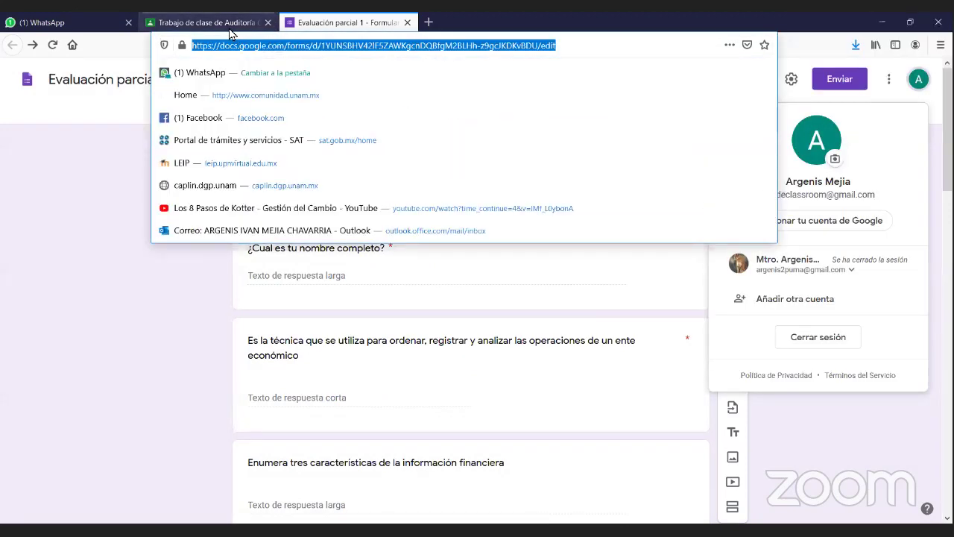
click(224, 23)
click(407, 23)
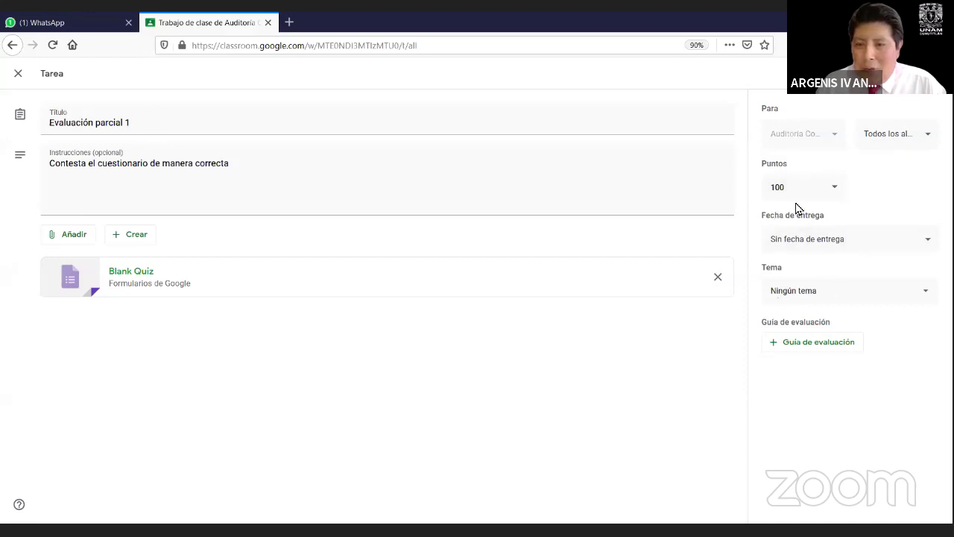
Step: Set the assignment's due date to 24 June 2020
click(799, 240)
click(822, 281)
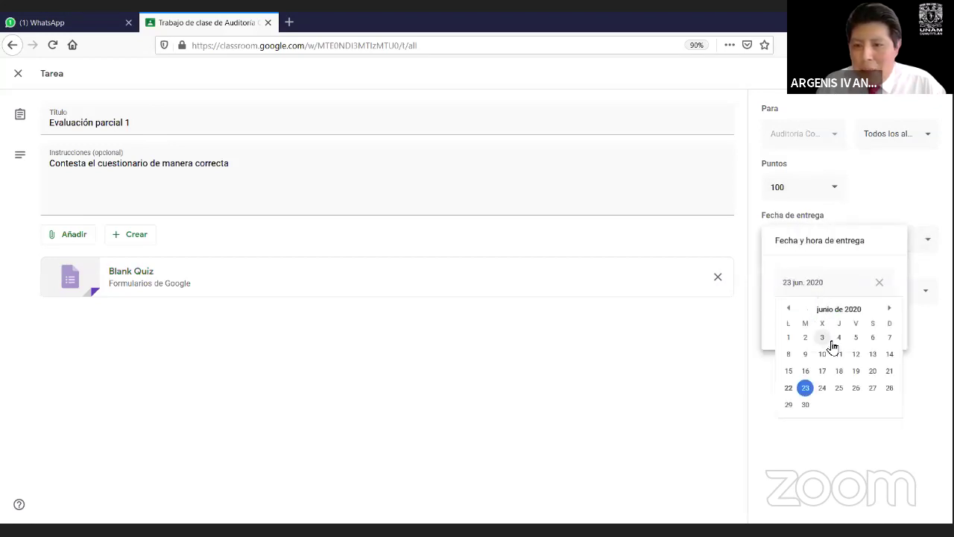
click(823, 387)
click(852, 315)
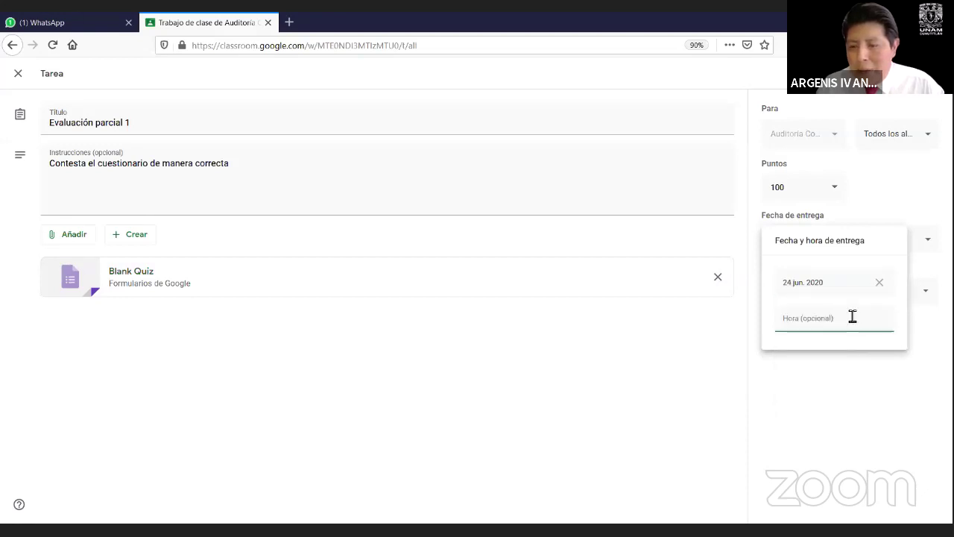
click(851, 376)
Step: File the "Evaluación parcial 1" assignment under the topic Sesión 1 and publish it to the class
click(849, 298)
click(817, 383)
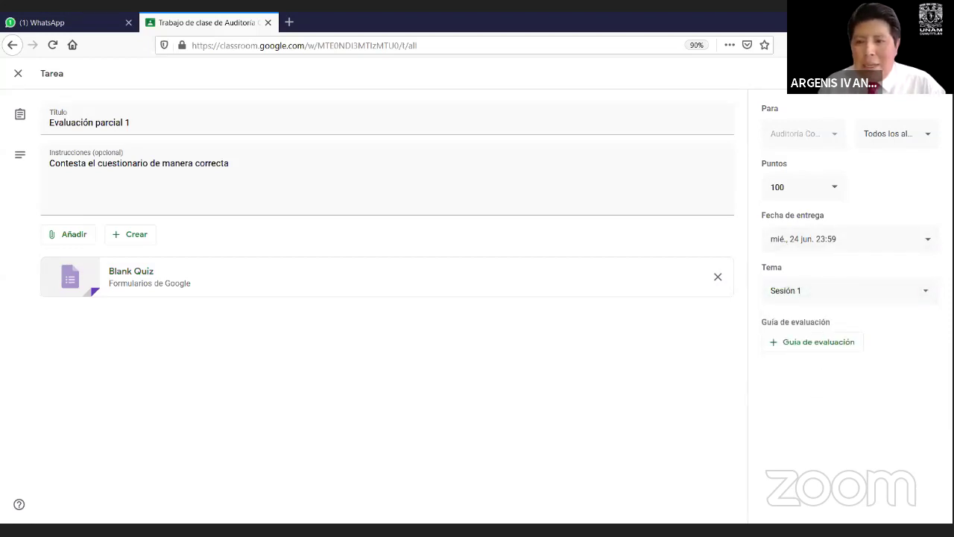
click(887, 73)
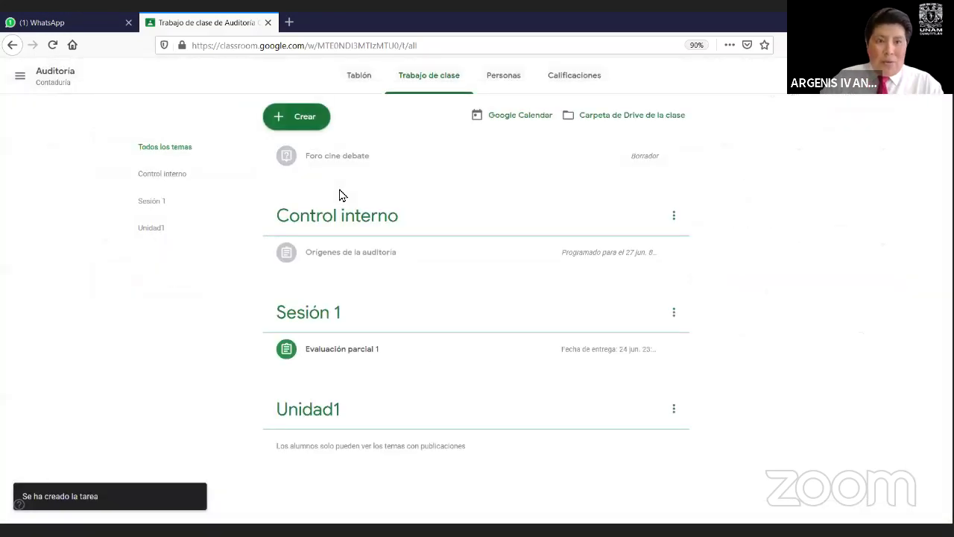
click(319, 122)
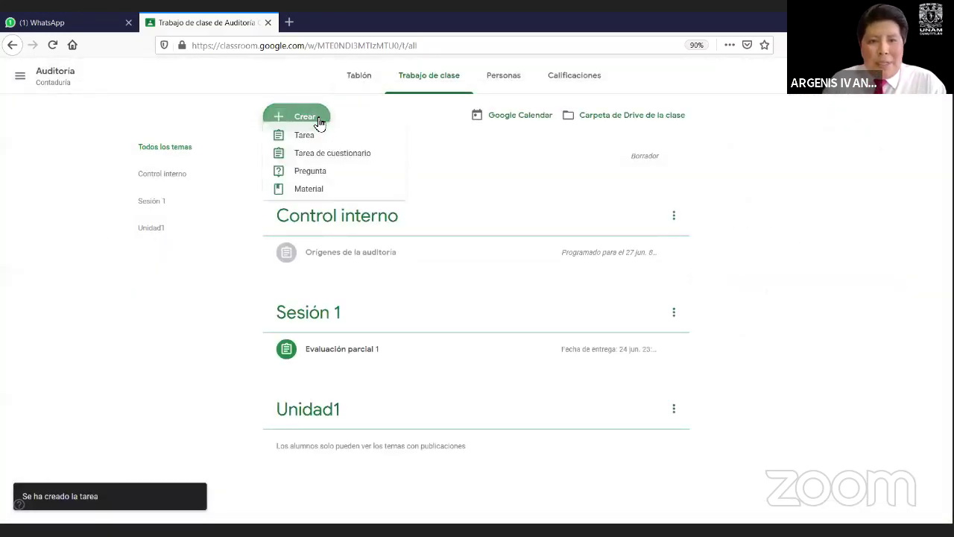
click(328, 186)
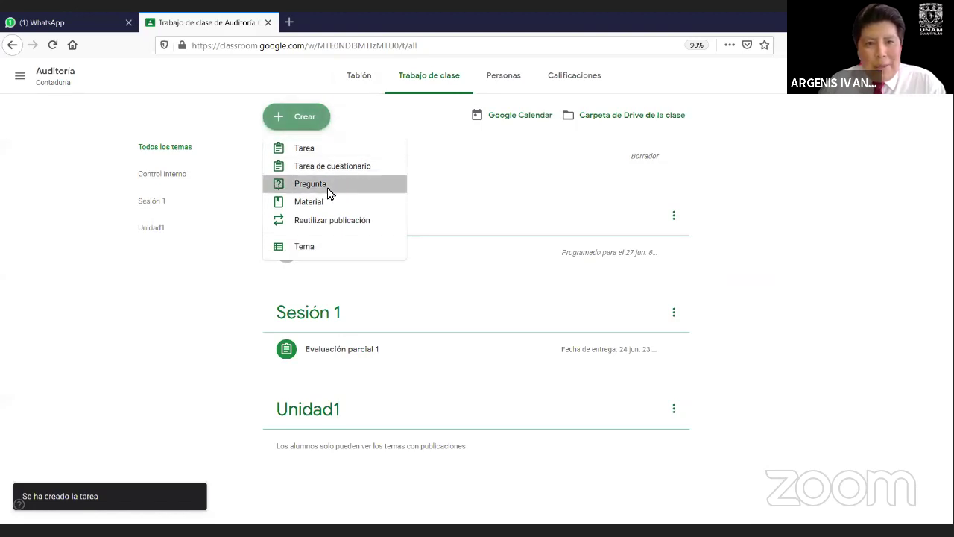
click(18, 73)
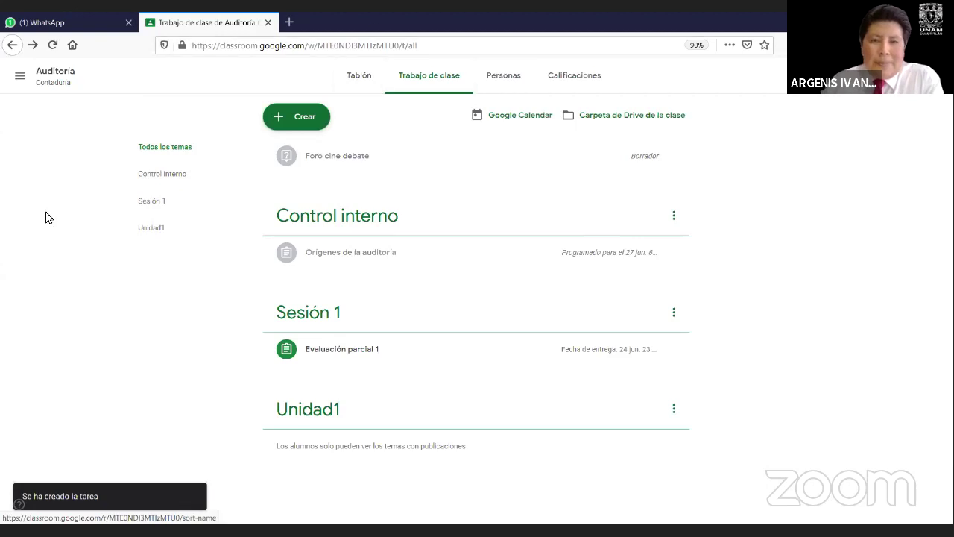
Step: Start a new Pregunta in the Auditoría class's classwork
click(302, 119)
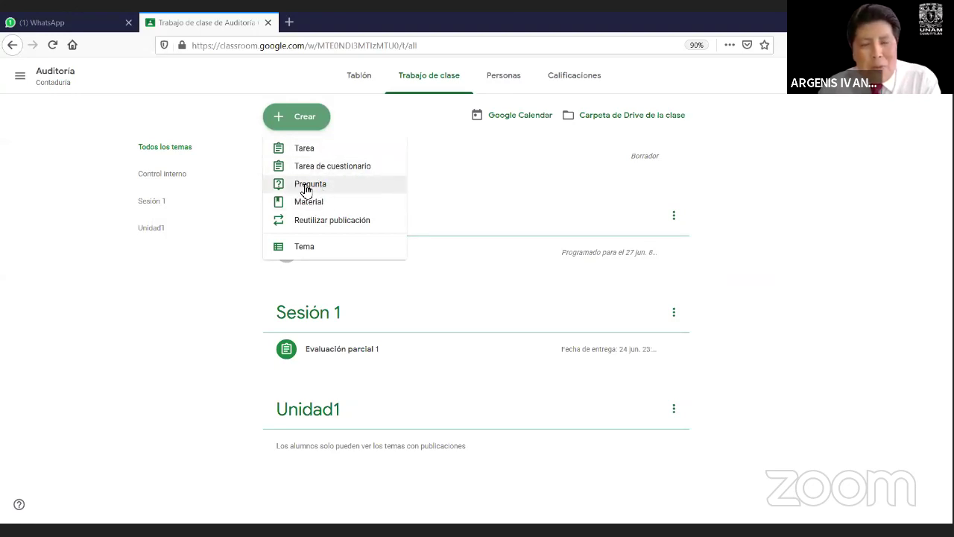
click(306, 190)
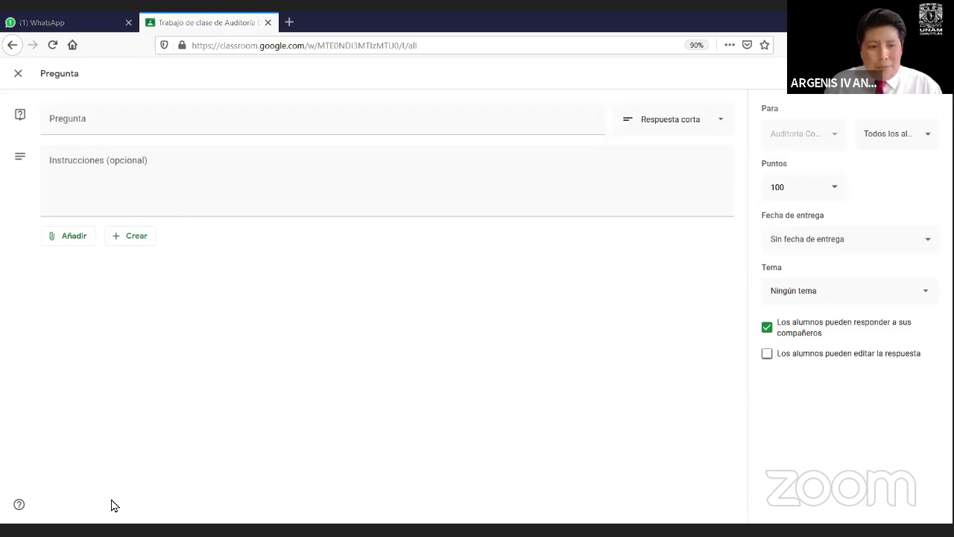
Step: In a new browser tab, search Google for "caplin", enter the UNAM Caplin site and open the Módulo IV Liderazgo course
click(289, 22)
text(www.google.com/)
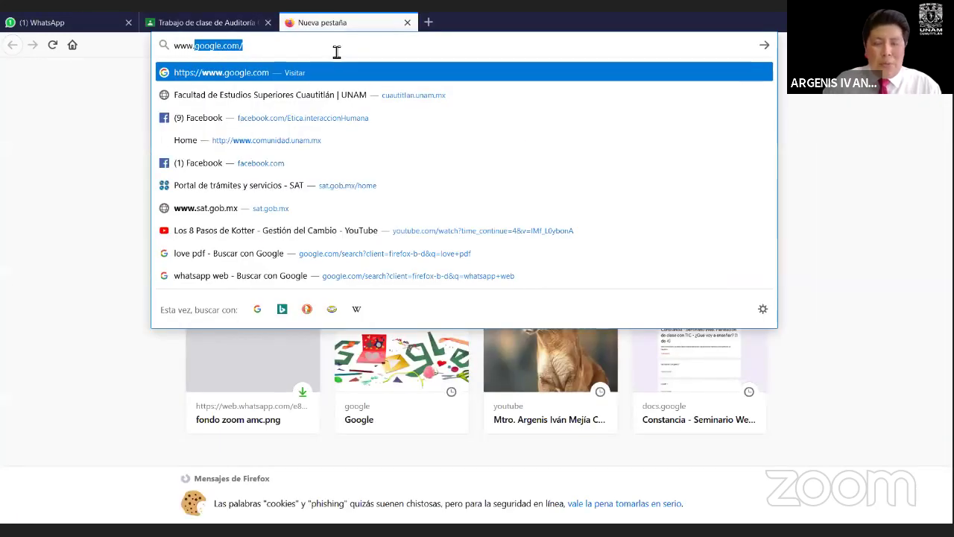
key(Return)
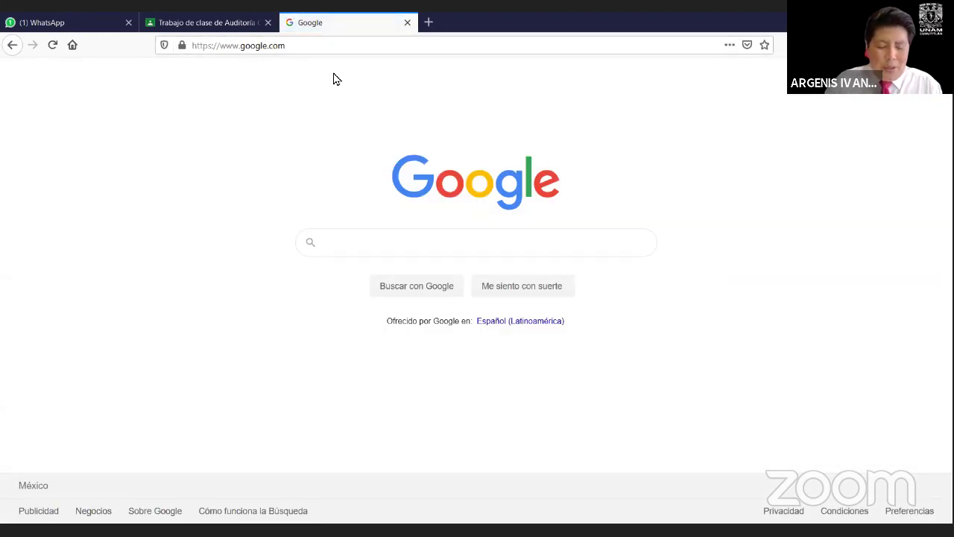
text(caplin)
key(Return)
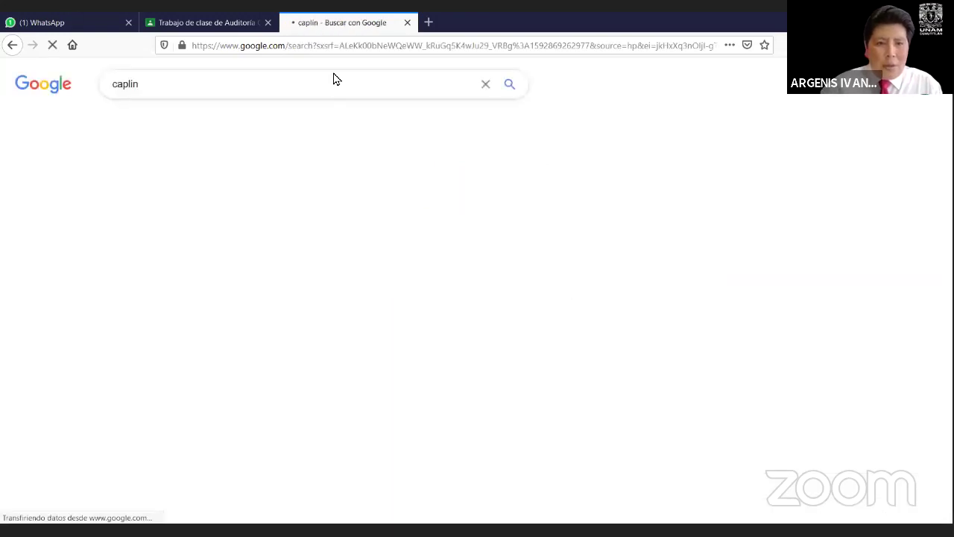
click(168, 281)
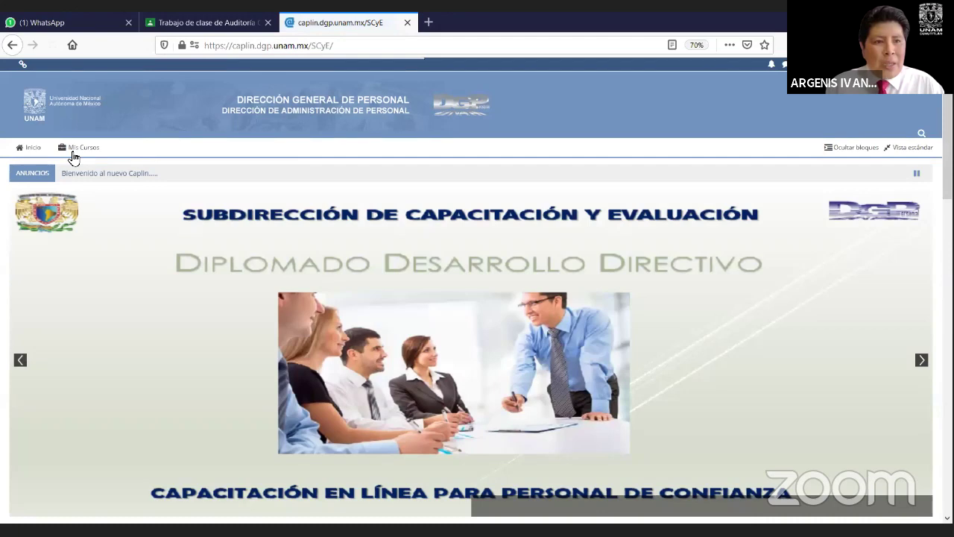
click(75, 151)
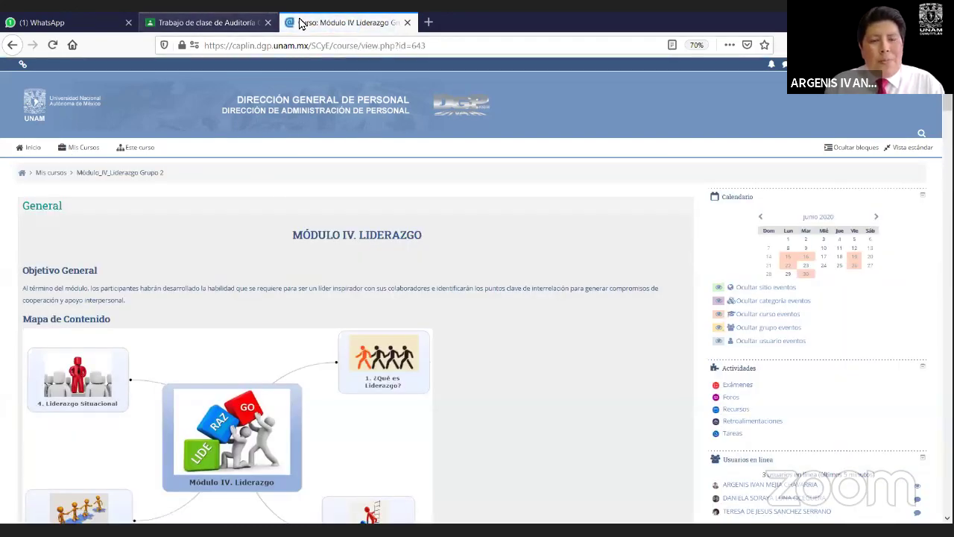
Step: Look through the course's forums and open "Foro Cine Debate - Vídeo La Batalla Final" in the Liderazgo Personal section
scroll(215, 172, down, 10)
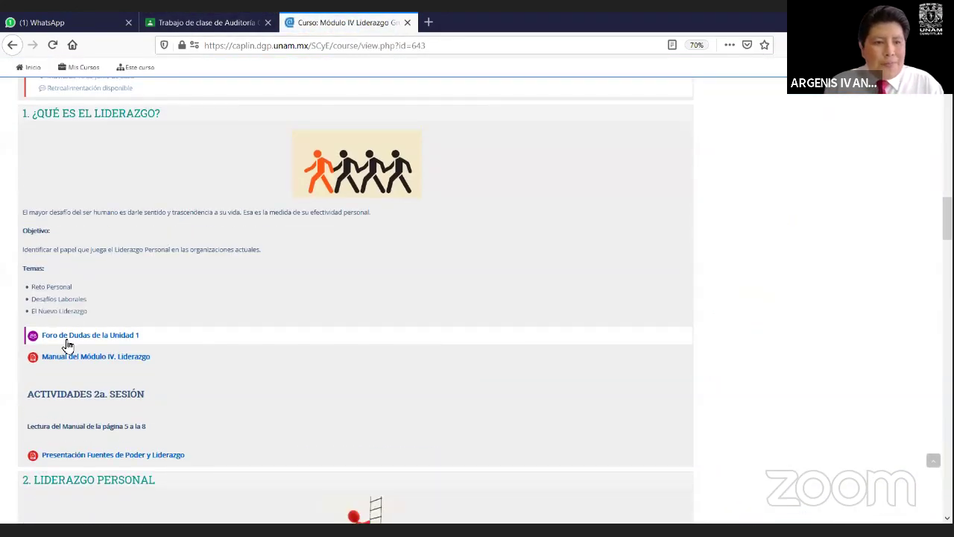
click(64, 340)
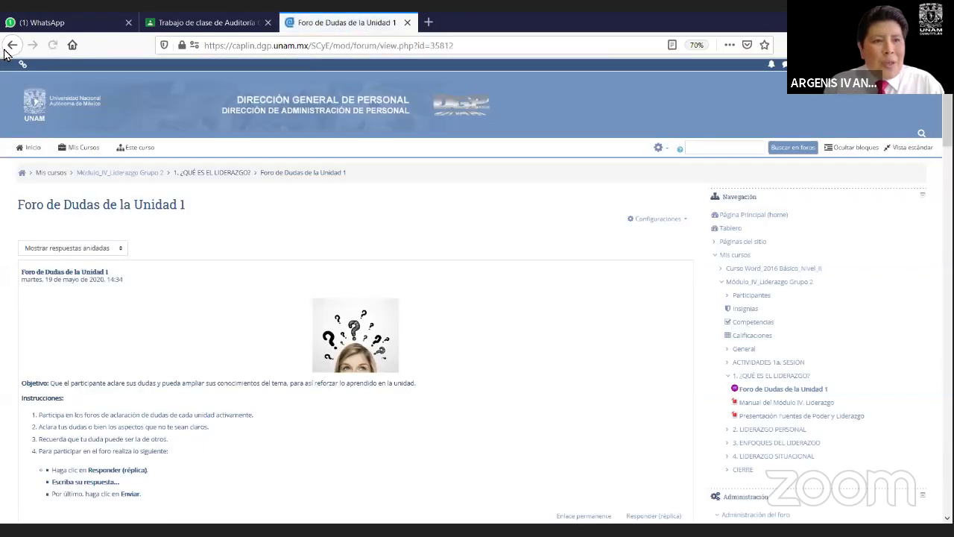
key(alt+Left)
scroll(63, 306, down, 6)
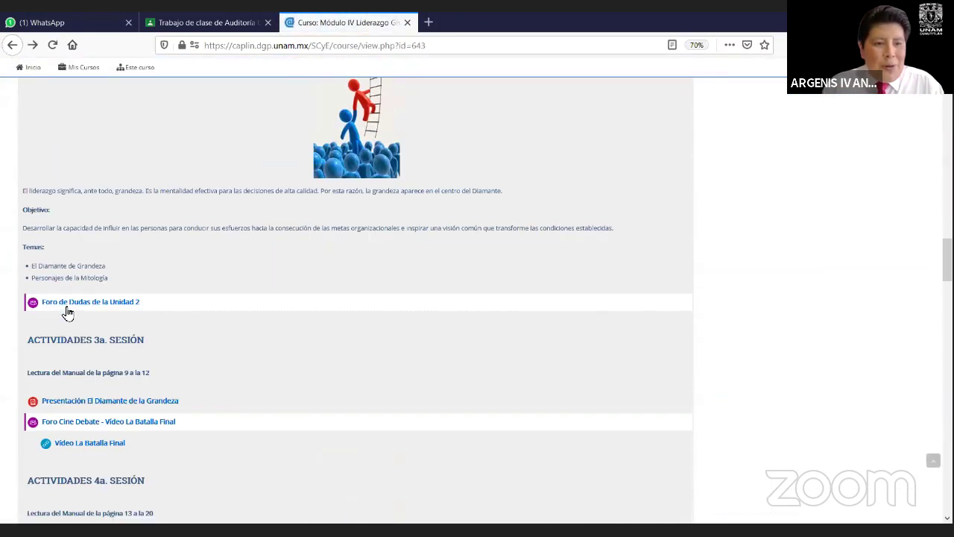
scroll(68, 309, down, 5)
scroll(66, 369, up, 5)
click(82, 422)
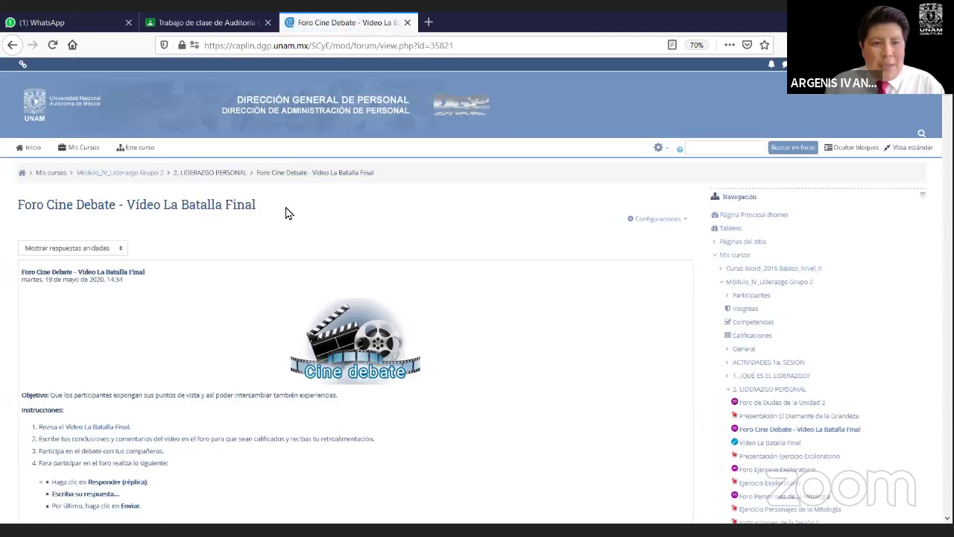
Step: Copy the forum title "Foro Cine Debate - Vídeo La Batalla Final" into the Classroom question's Pregunta field
triple_click(23, 208)
key(ctrl+c)
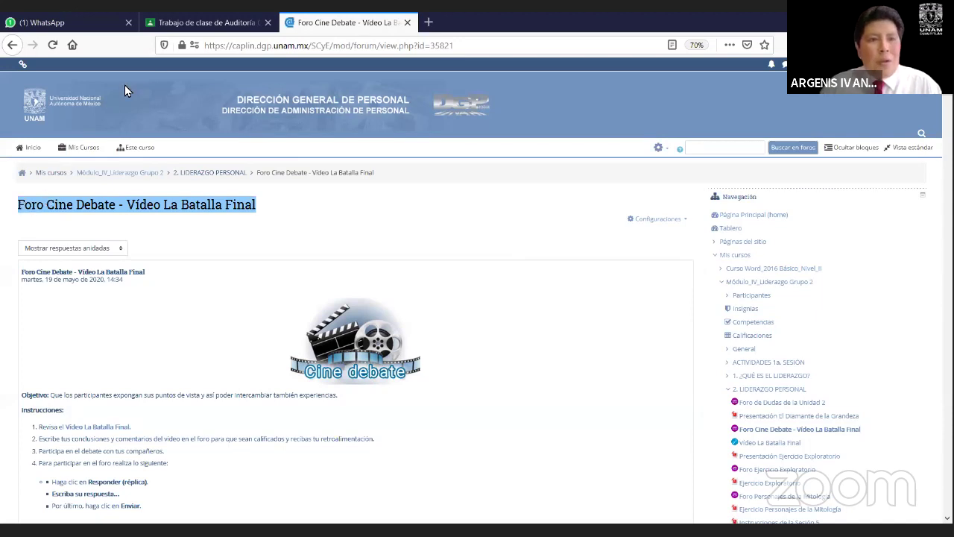
click(193, 22)
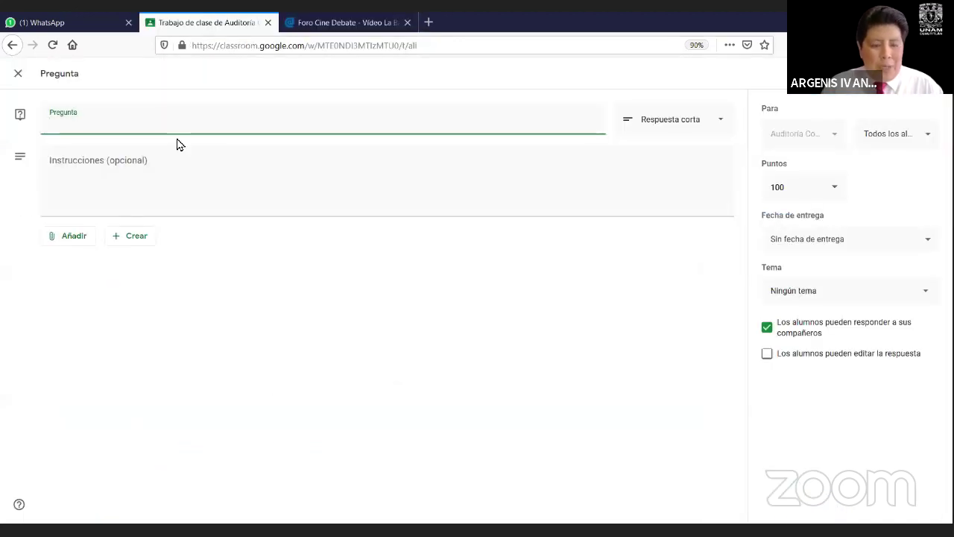
key(ctrl+v)
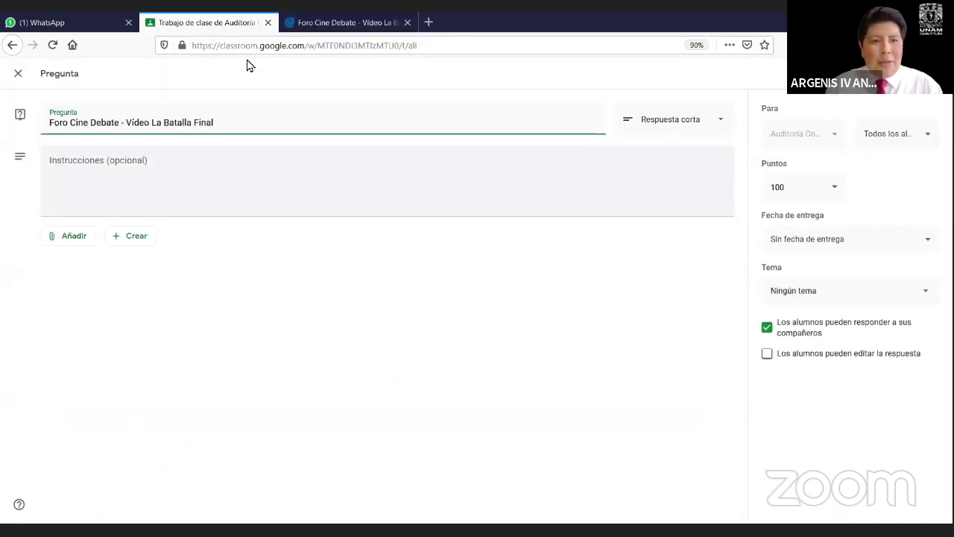
Step: Copy the forum's objective and its four numbered instructions into the Classroom question's Instrucciones field
click(313, 23)
scroll(63, 370, down, 10)
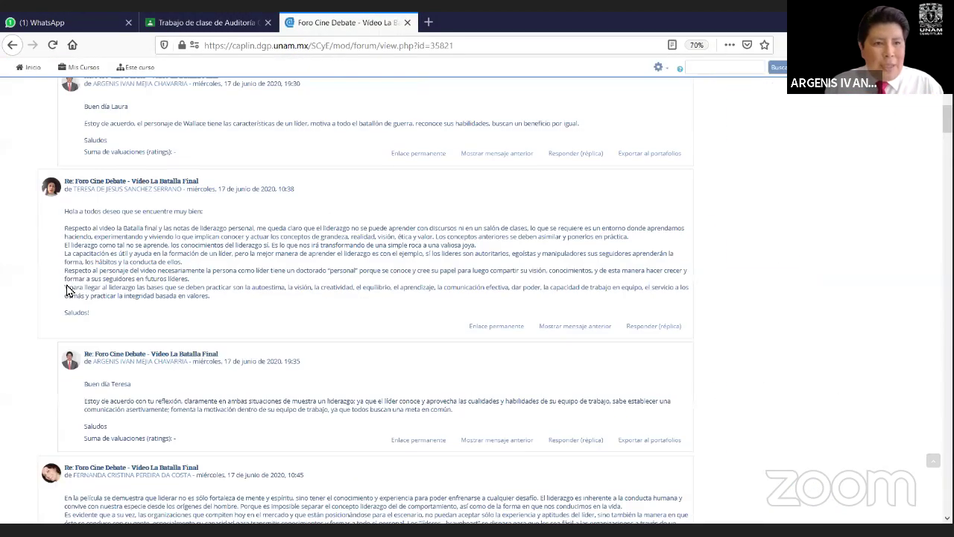
scroll(34, 379, up, 10)
drag(24, 376, 171, 445)
key(ctrl+c)
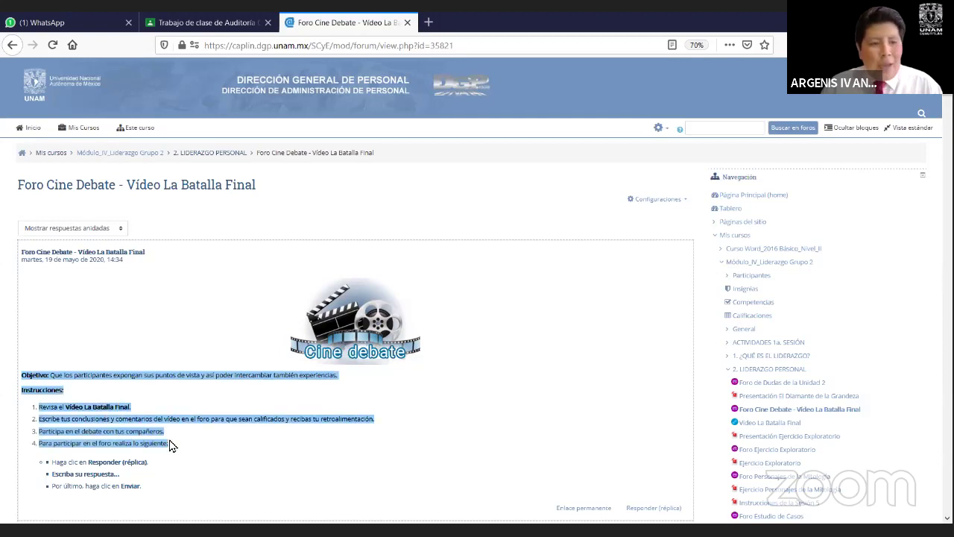
click(196, 23)
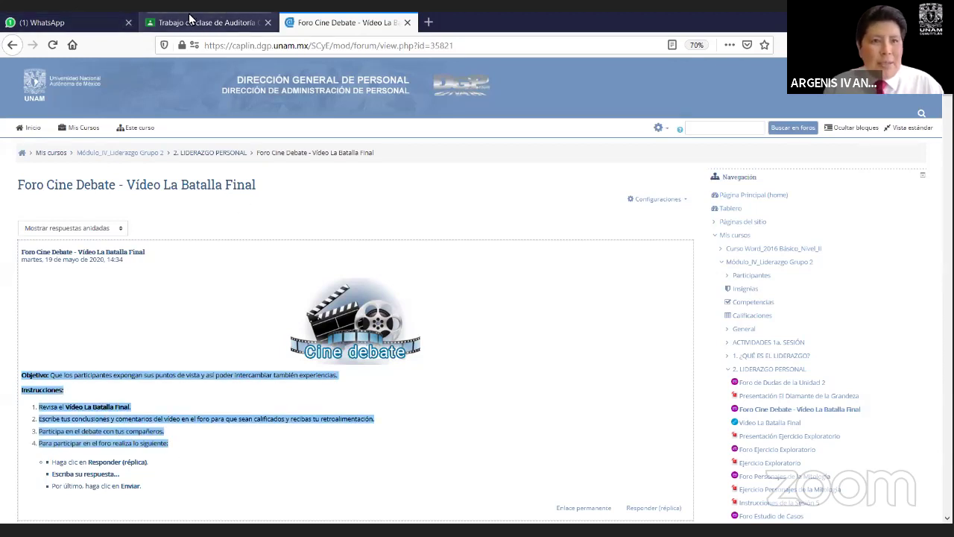
click(141, 168)
key(ctrl+v)
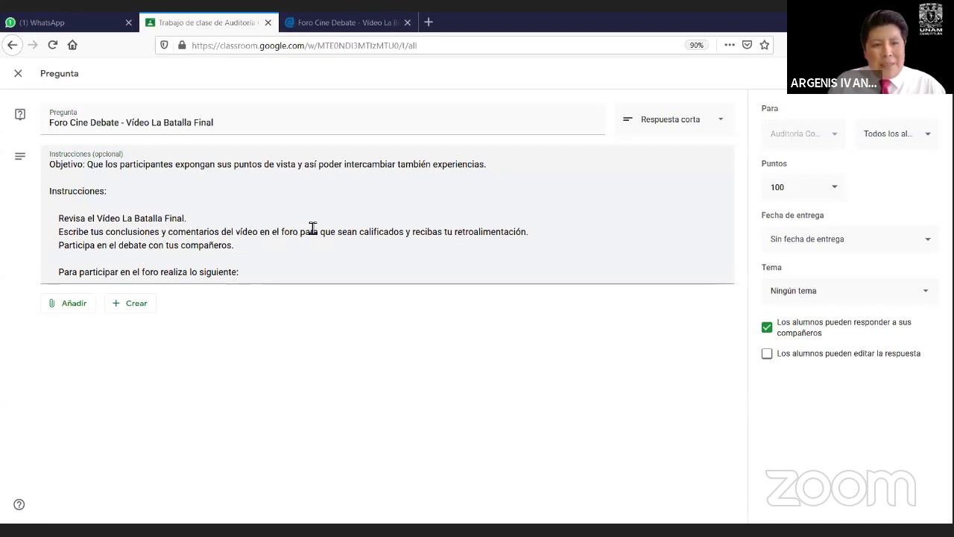
Step: Delete the line "Para participar en el foro realiza lo siguiente:" from the end of the question's Instrucciones field
drag(312, 274, 59, 272)
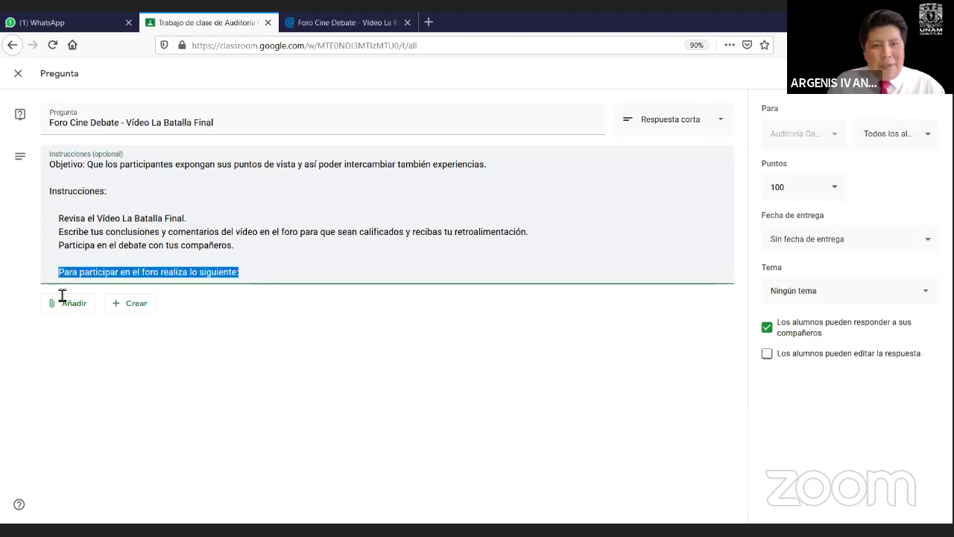
key(BackSpace)
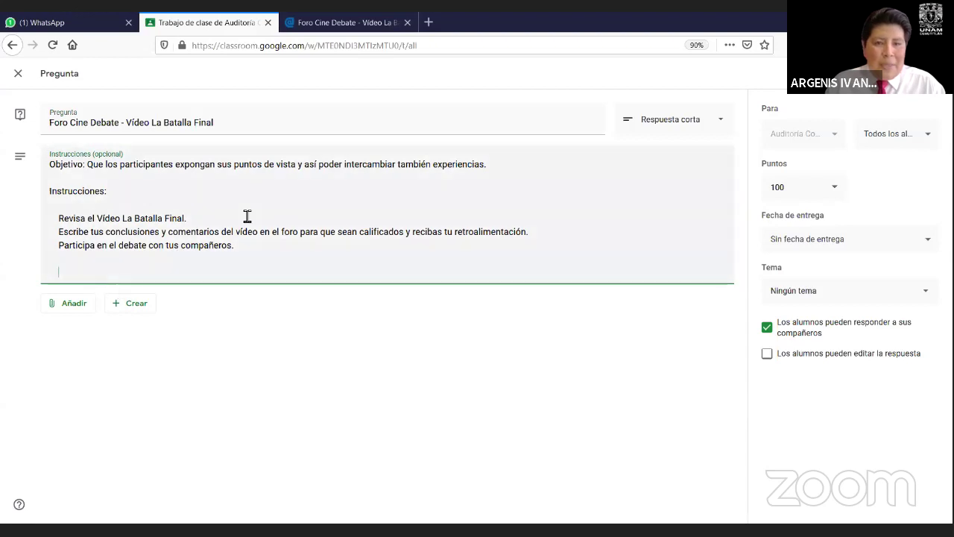
Step: Open YouTube in a new browser tab, pause the video that starts, and search for "la batralla final"
click(430, 23)
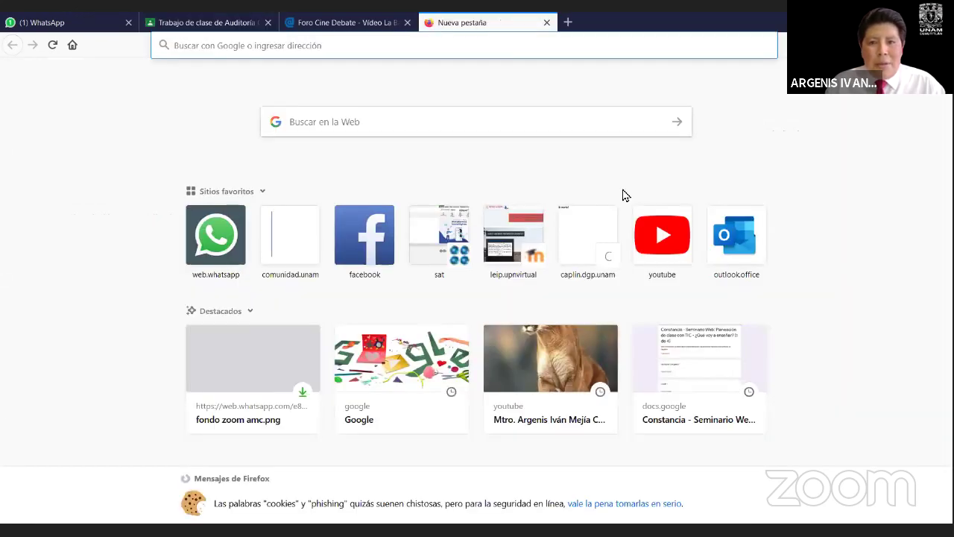
click(661, 224)
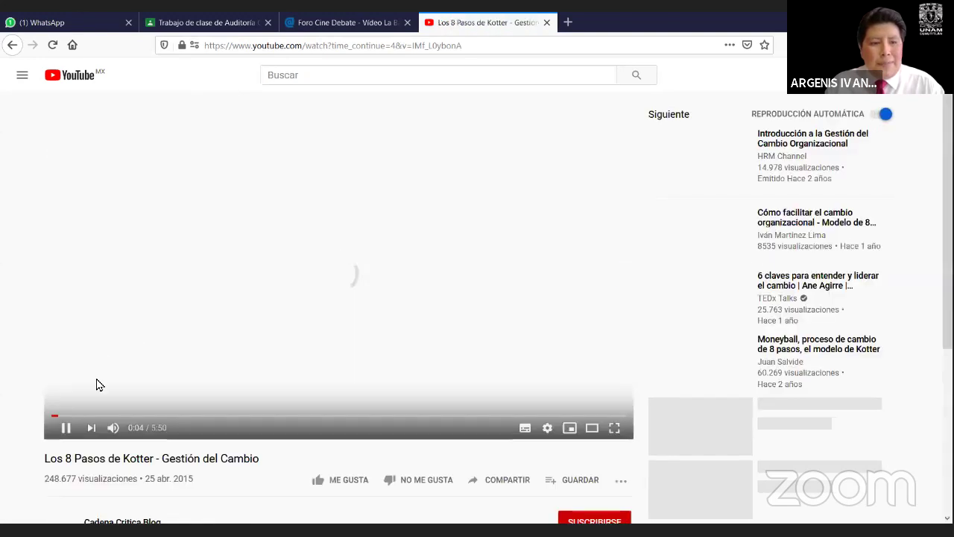
click(66, 427)
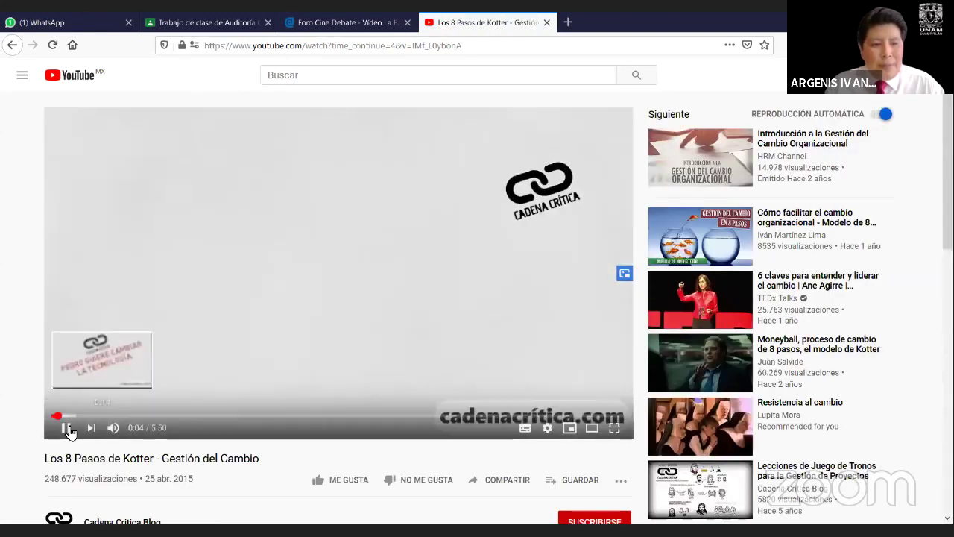
text(/)
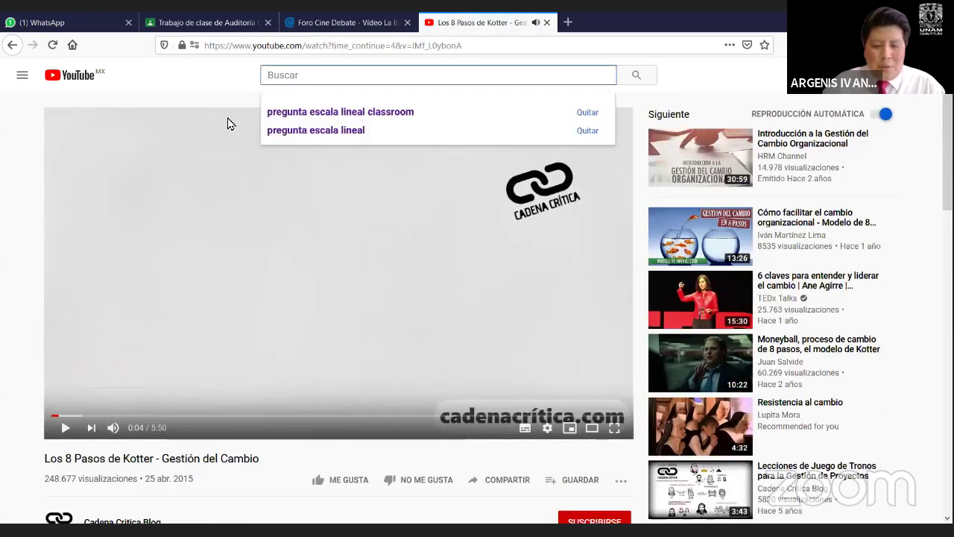
text(la batralla final)
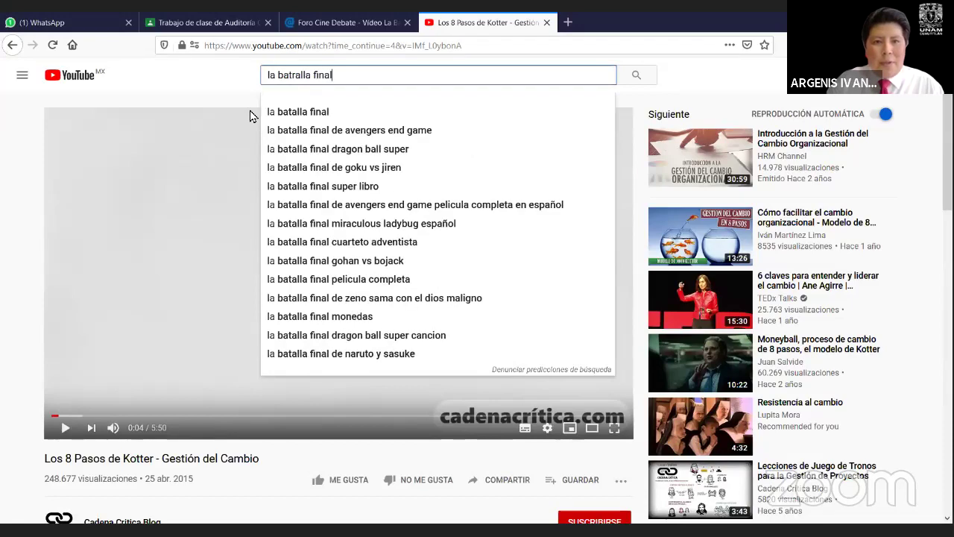
key(Return)
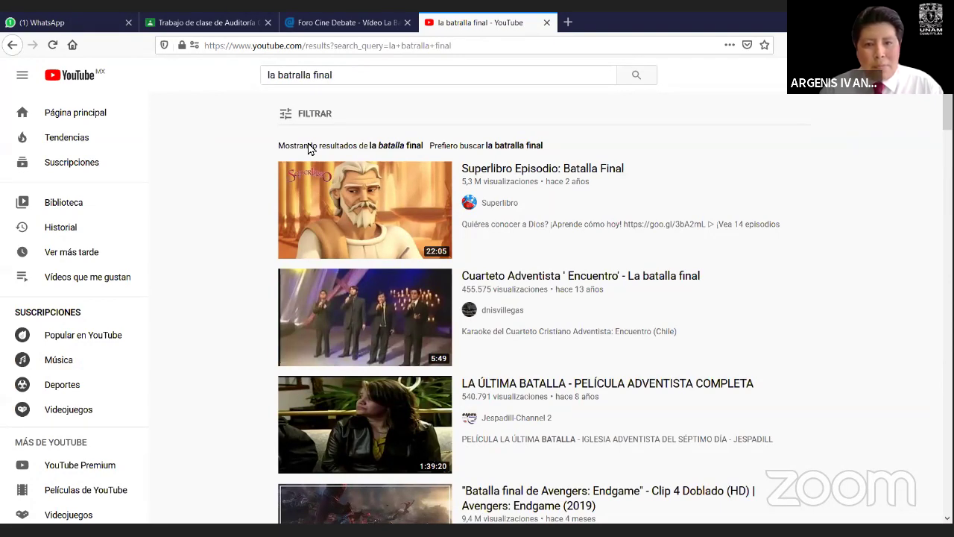
Step: Return to the Caplin course, open "Vídeo La Batalla Final" on YouTube, copy its web address and close the video's tab
click(344, 23)
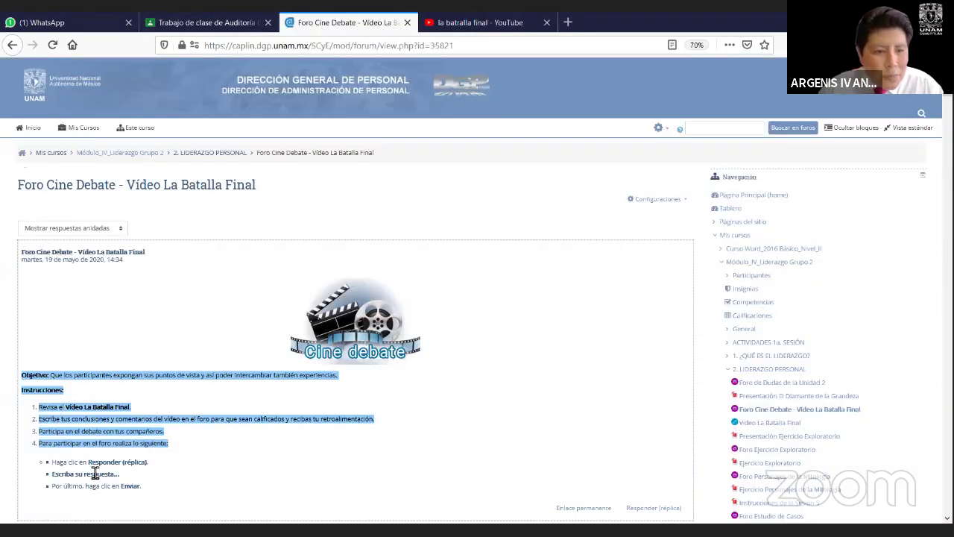
scroll(89, 439, down, 7)
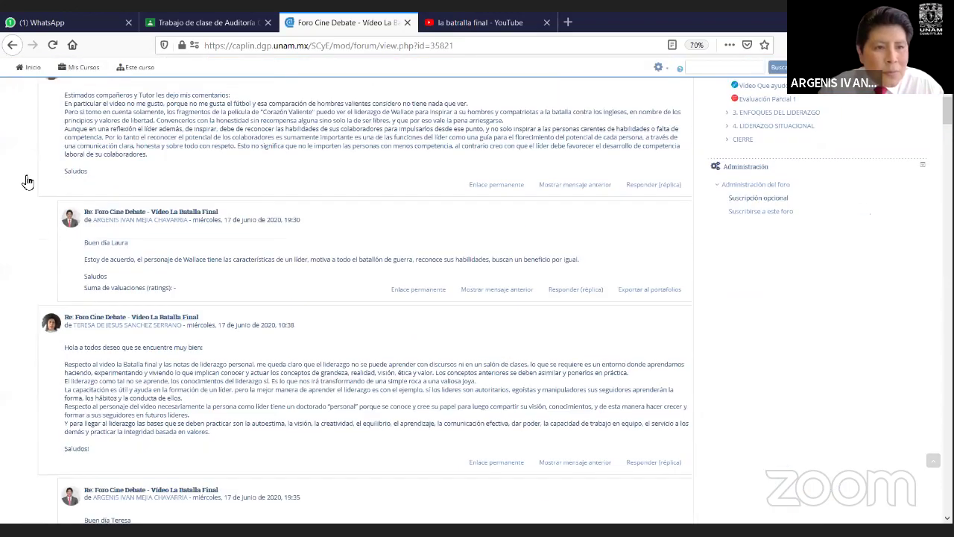
scroll(26, 181, up, 8)
click(10, 44)
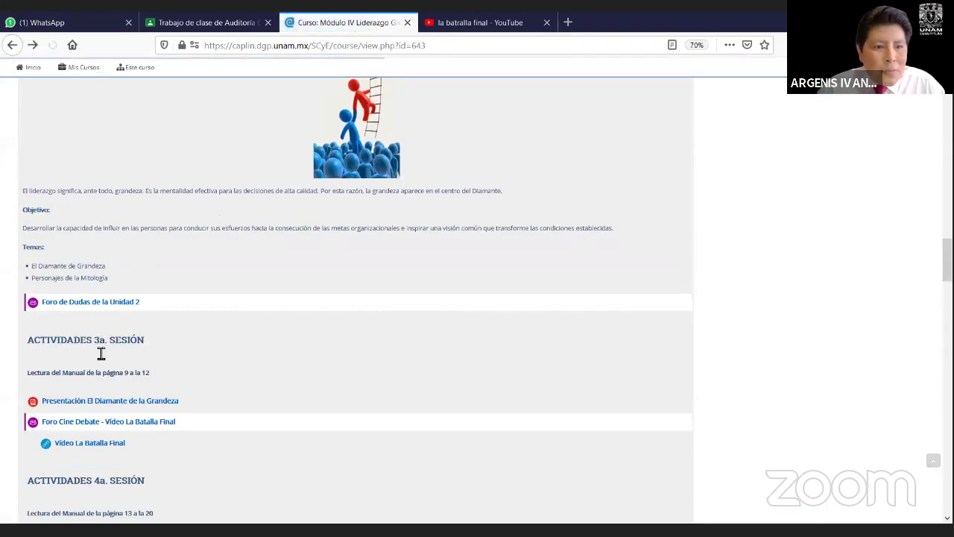
click(82, 444)
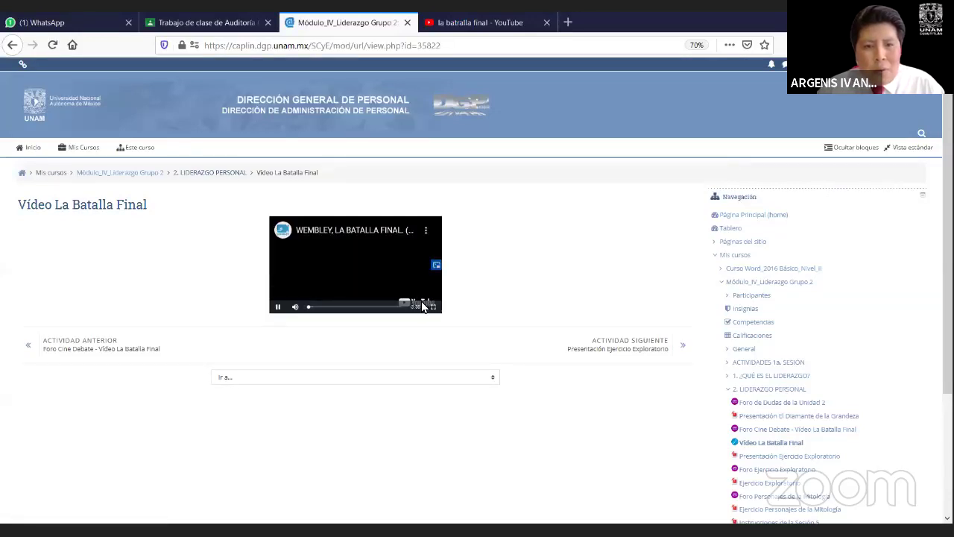
click(421, 305)
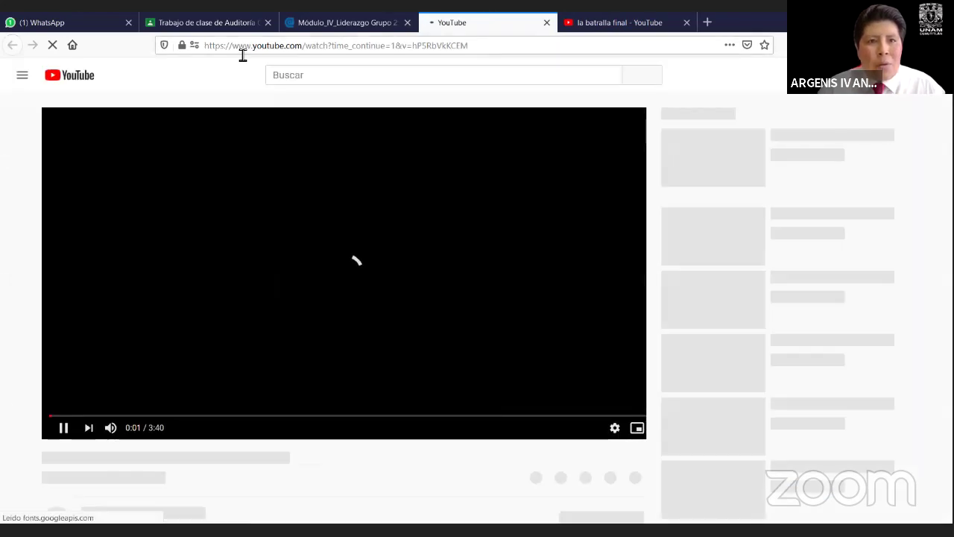
click(241, 47)
key(ctrl+c)
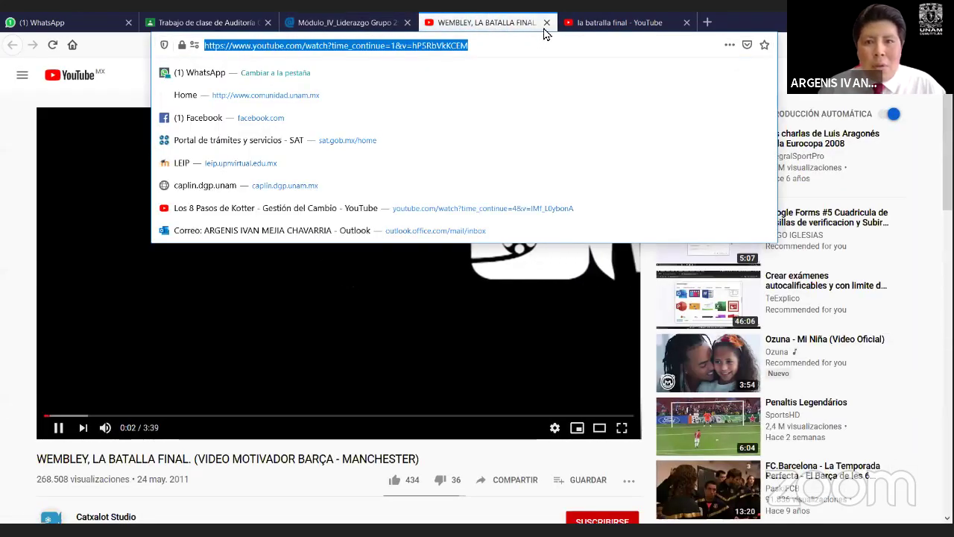
middle_click(492, 27)
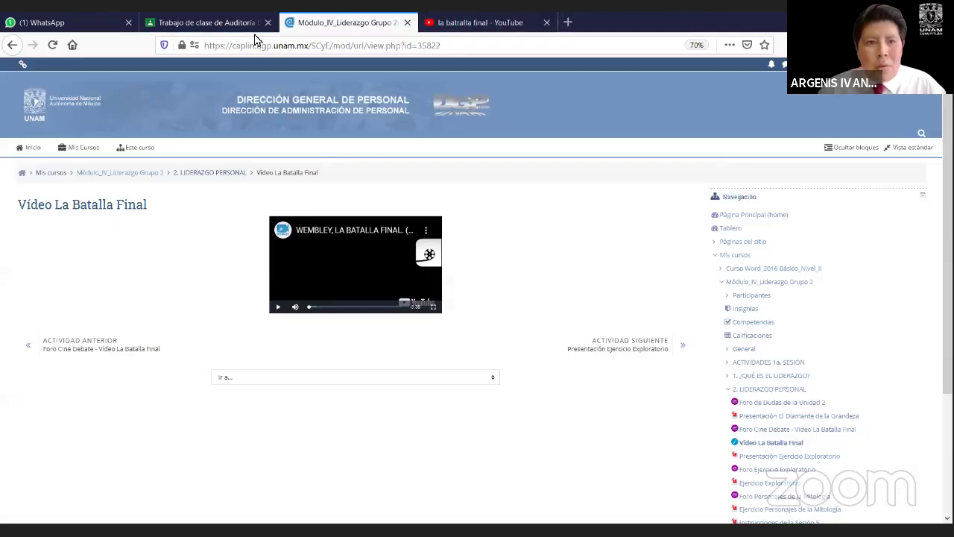
Step: Attach the YouTube video "WEMBLEY, LA BATALLA FINAL" to the Classroom question using its copied URL
click(192, 21)
click(54, 307)
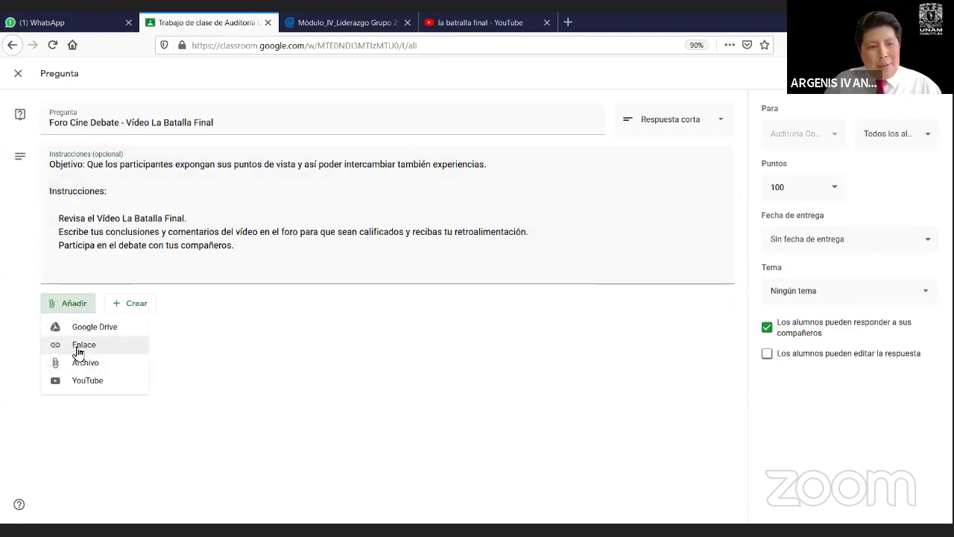
click(88, 381)
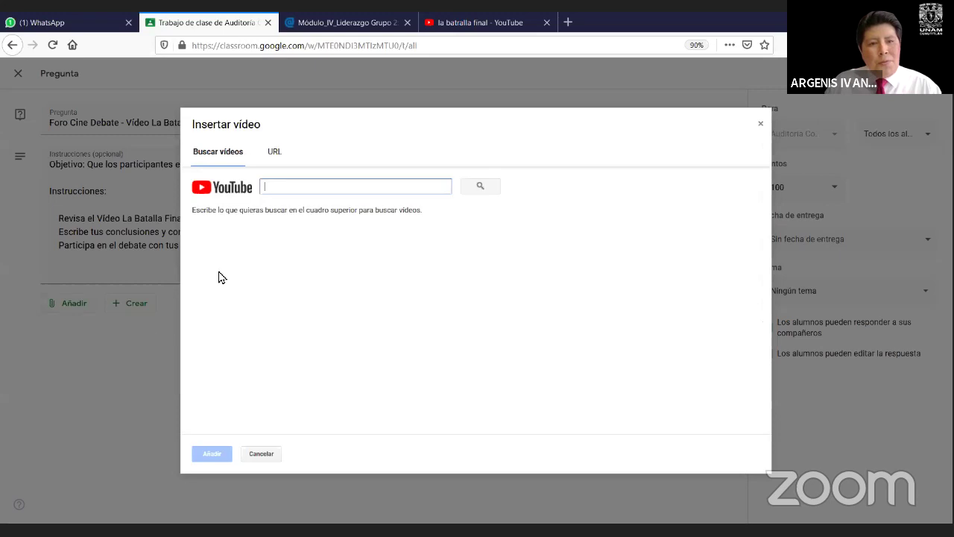
click(273, 155)
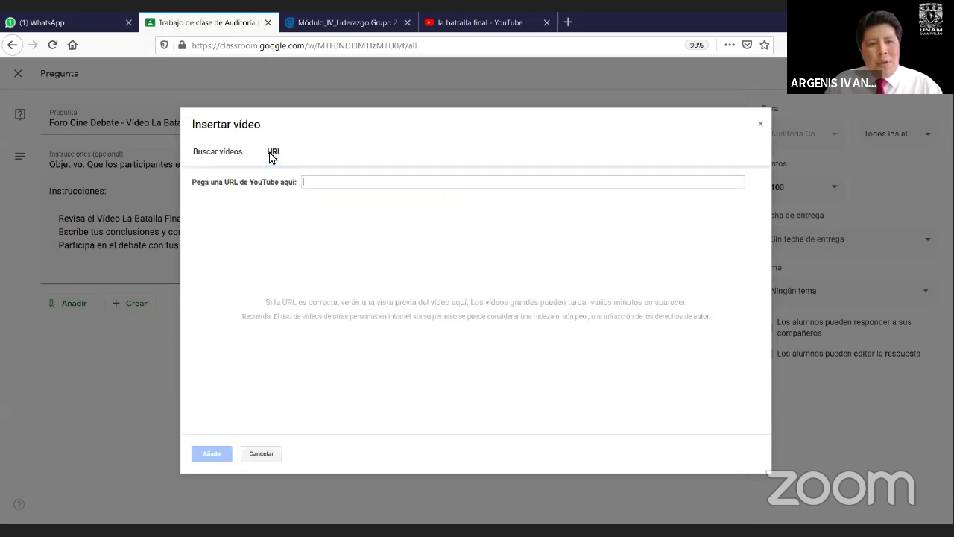
click(338, 188)
key(ctrl+v)
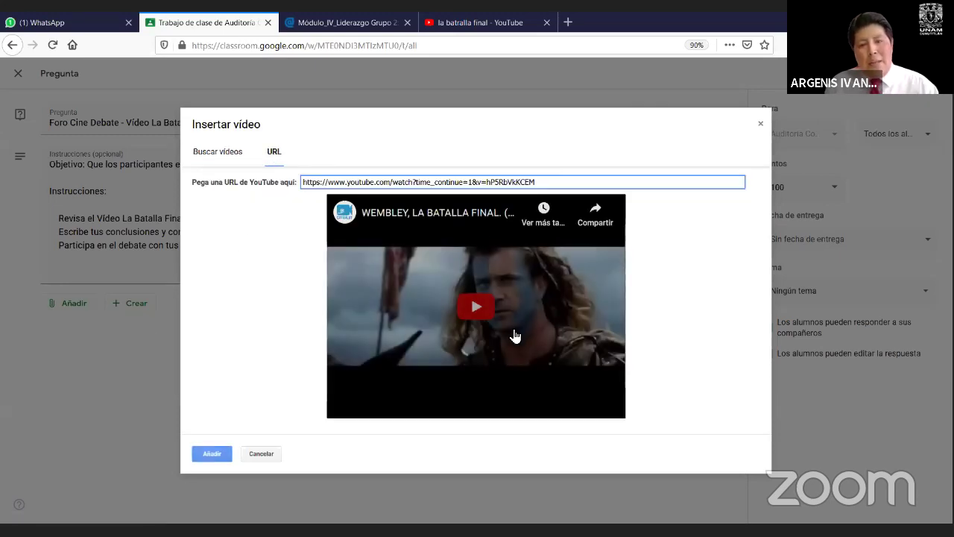
click(212, 457)
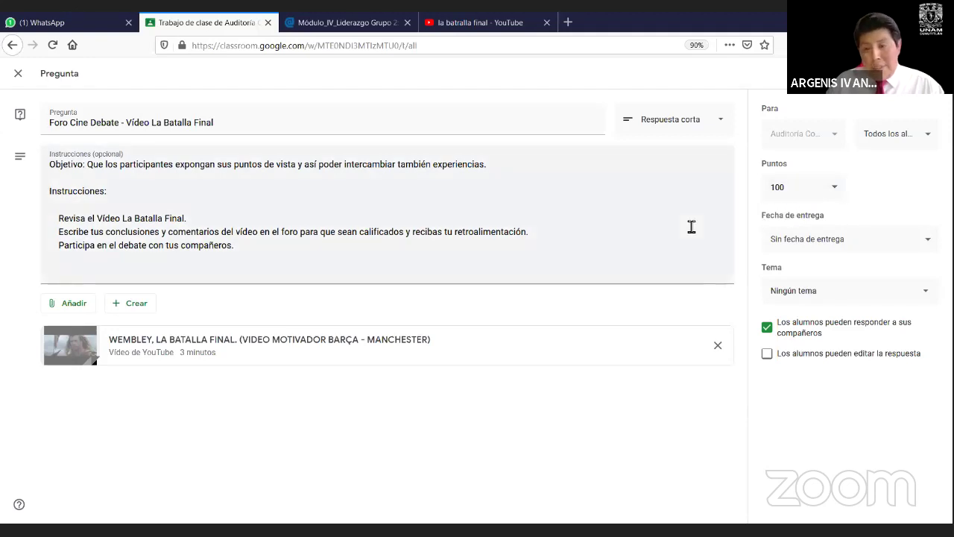
Step: Set the forum question's due date to 25 June 2020 and publish the question
click(815, 238)
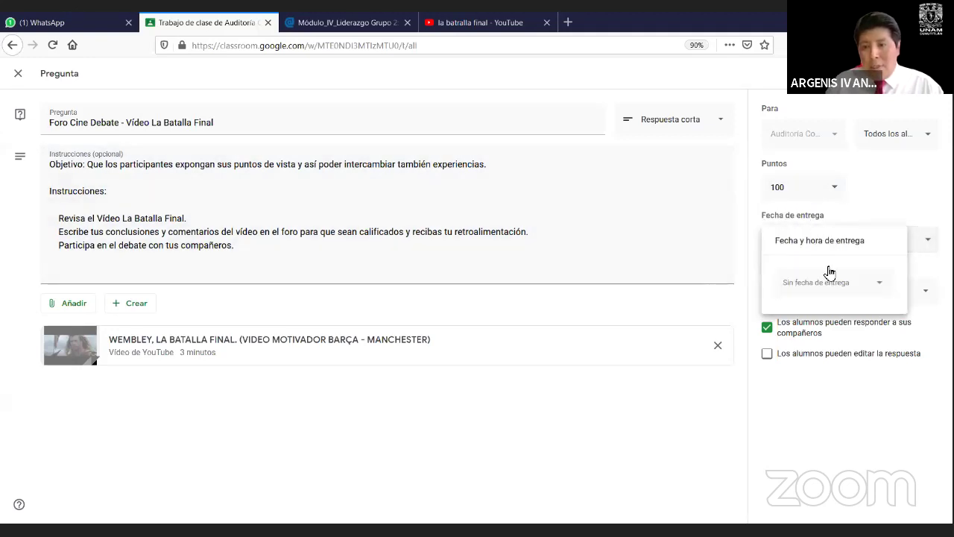
click(811, 286)
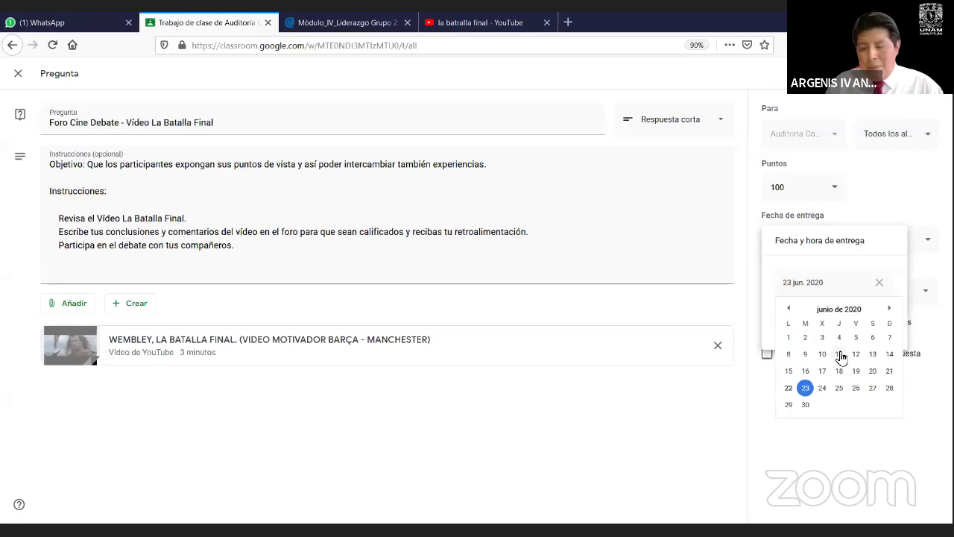
click(840, 387)
click(822, 328)
click(822, 379)
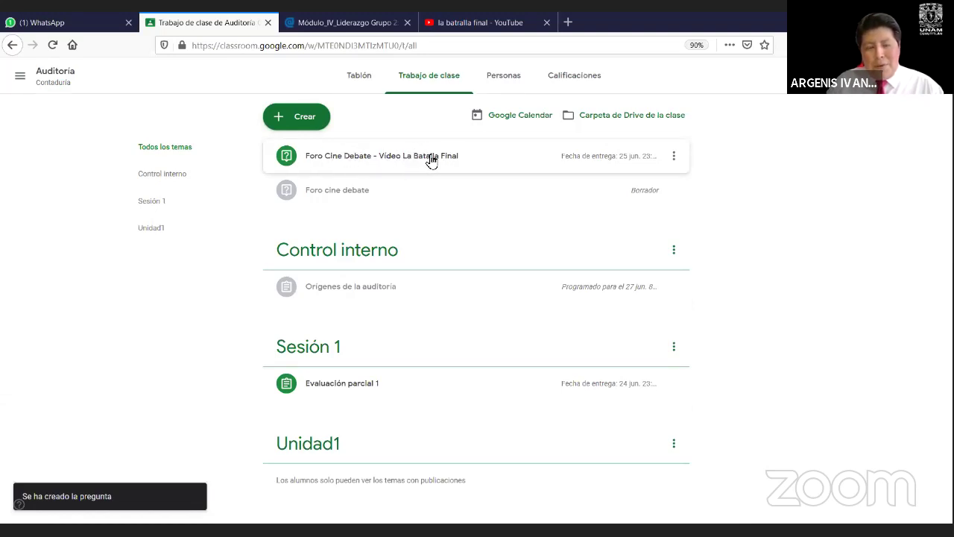
Step: Examine the class's Personas page with its teacher and student lists, including the form for inviting teachers
click(305, 116)
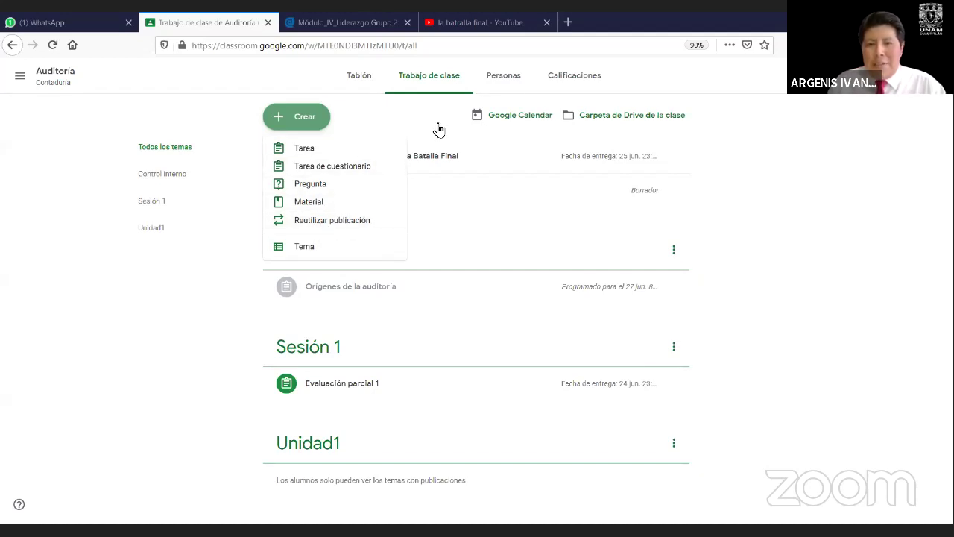
click(506, 83)
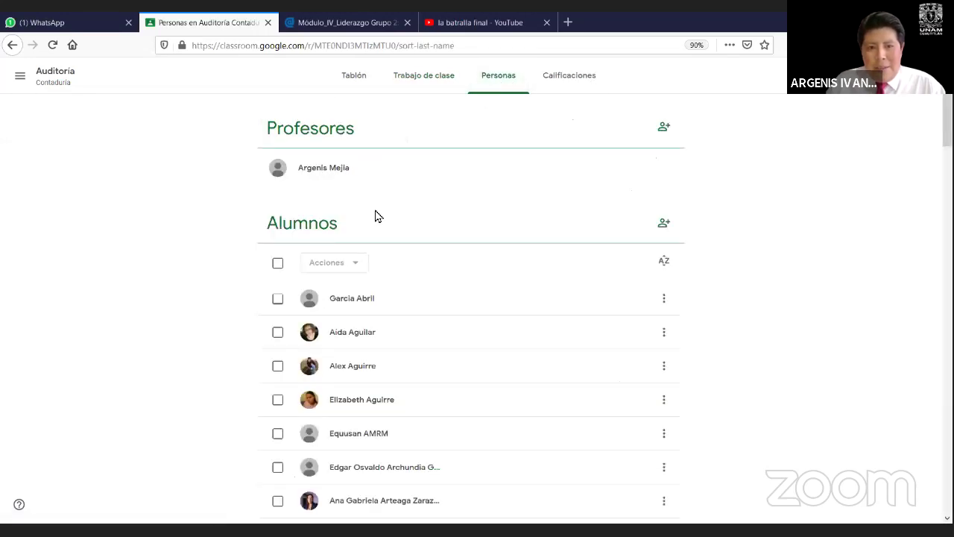
scroll(366, 276, down, 7)
scroll(366, 282, down, 3)
scroll(366, 282, up, 10)
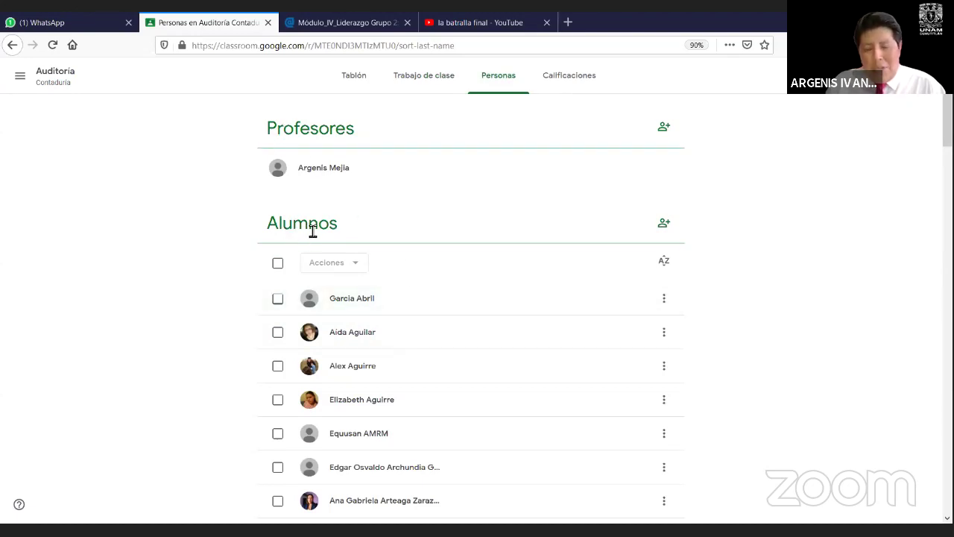
drag(279, 131, 324, 130)
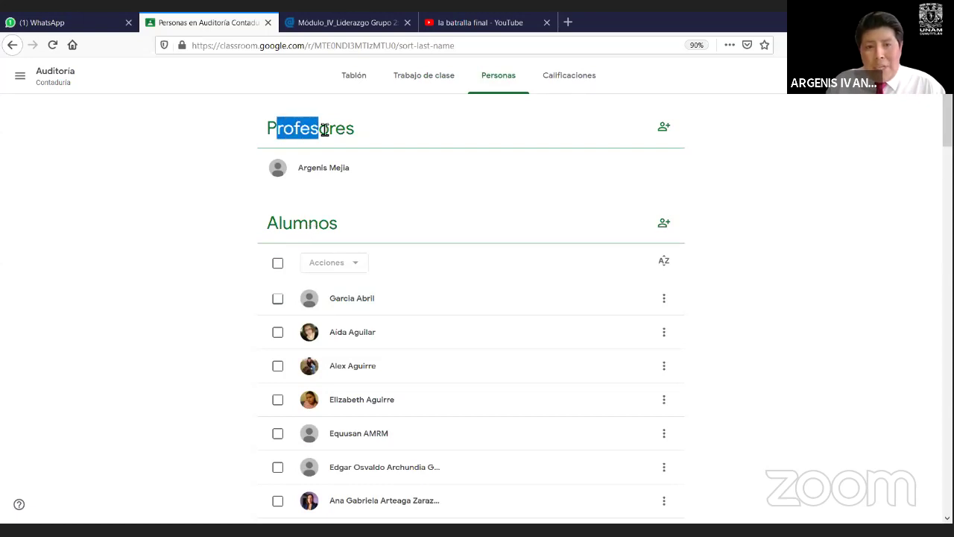
click(663, 130)
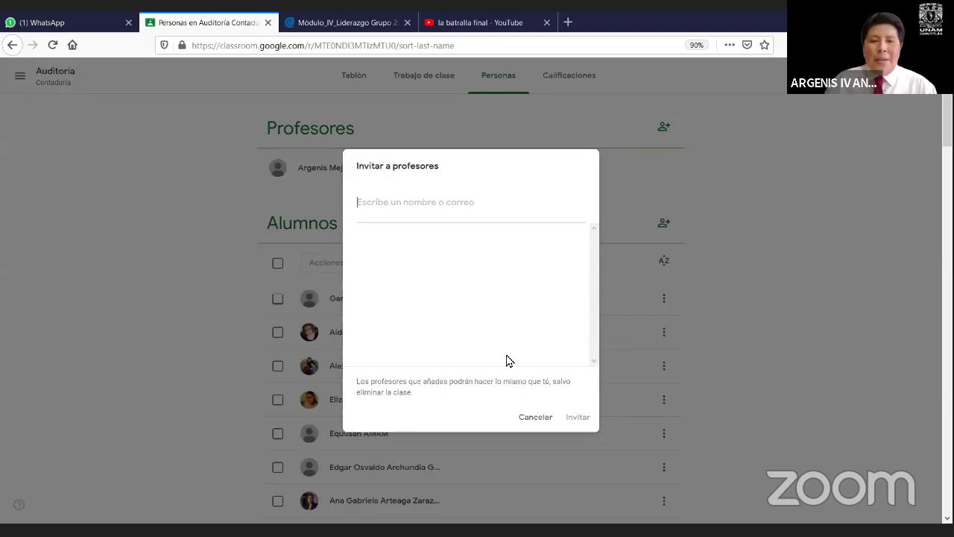
key(Escape)
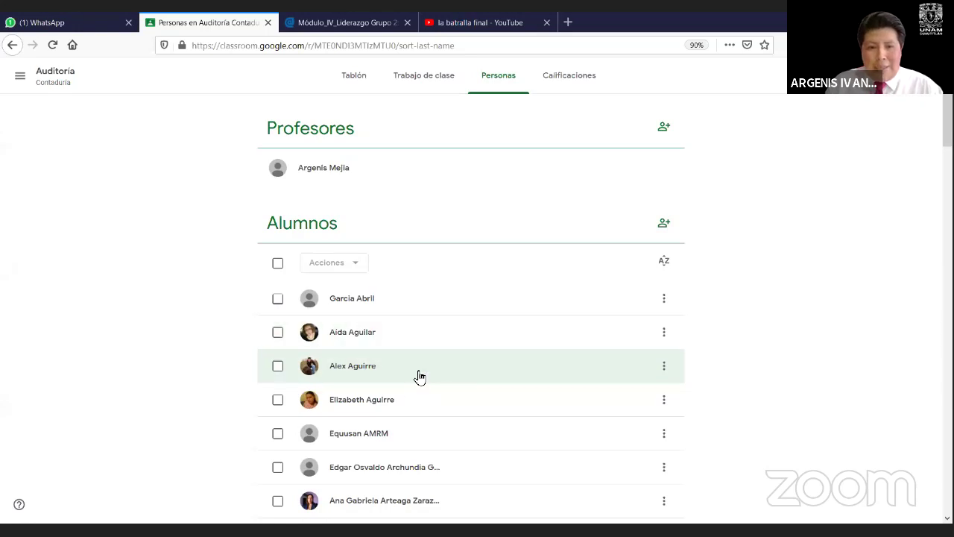
scroll(395, 259, down, 20)
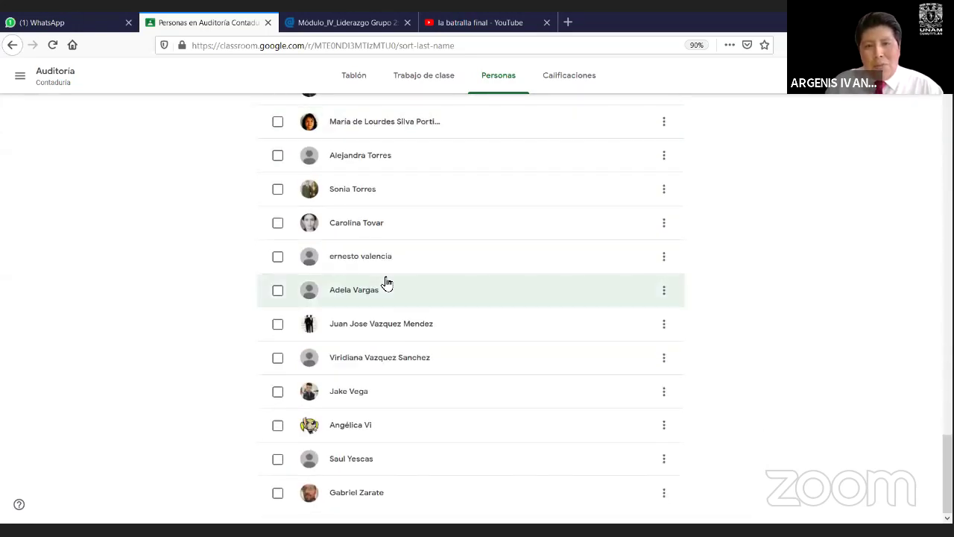
scroll(386, 284, up, 20)
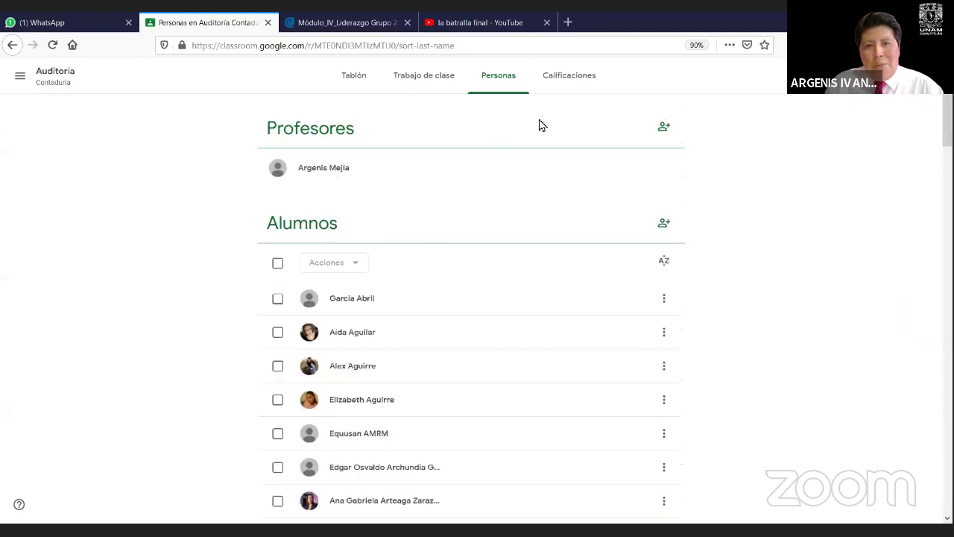
Step: Open the class's Calificaciones gradebook and go through its introductory tips
click(586, 82)
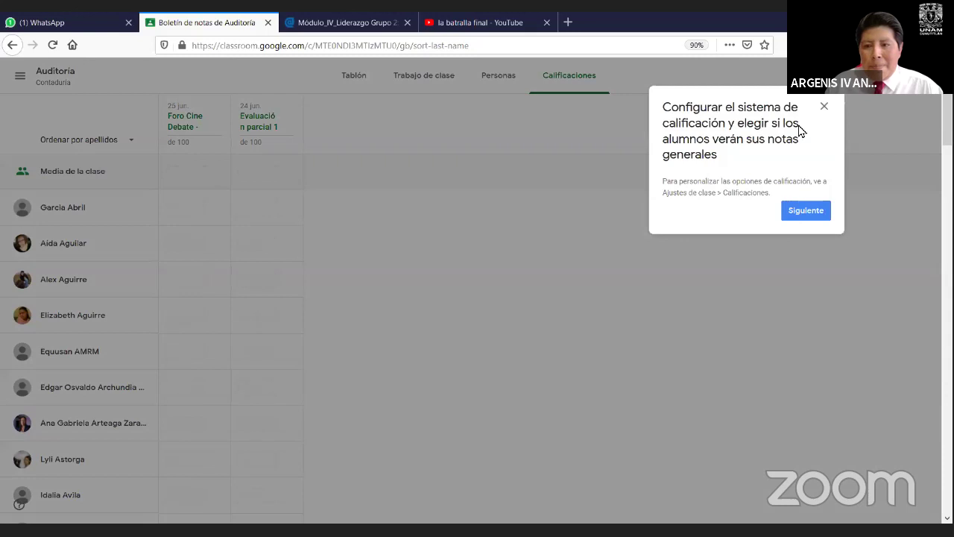
click(803, 210)
click(417, 181)
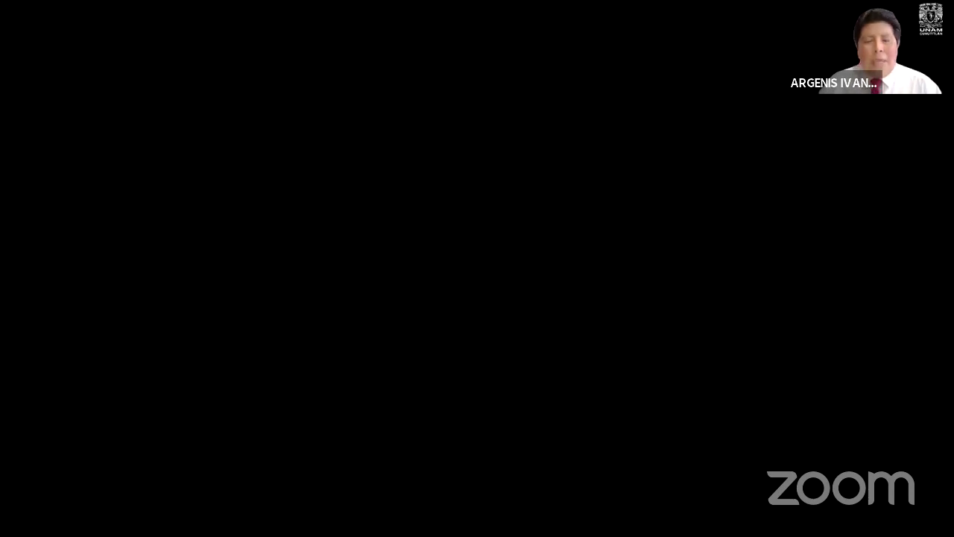
click(325, 46)
text(www.google)
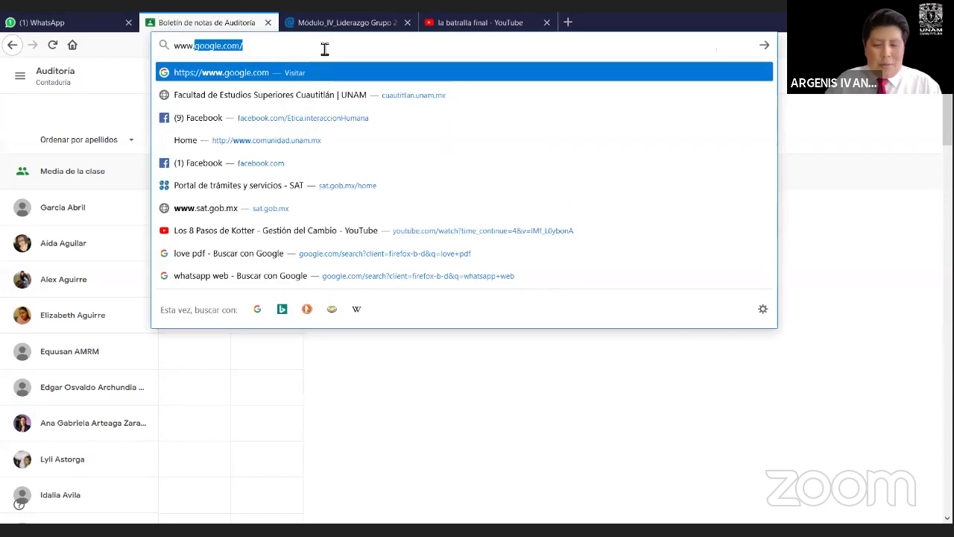
text(.co)
key(Return)
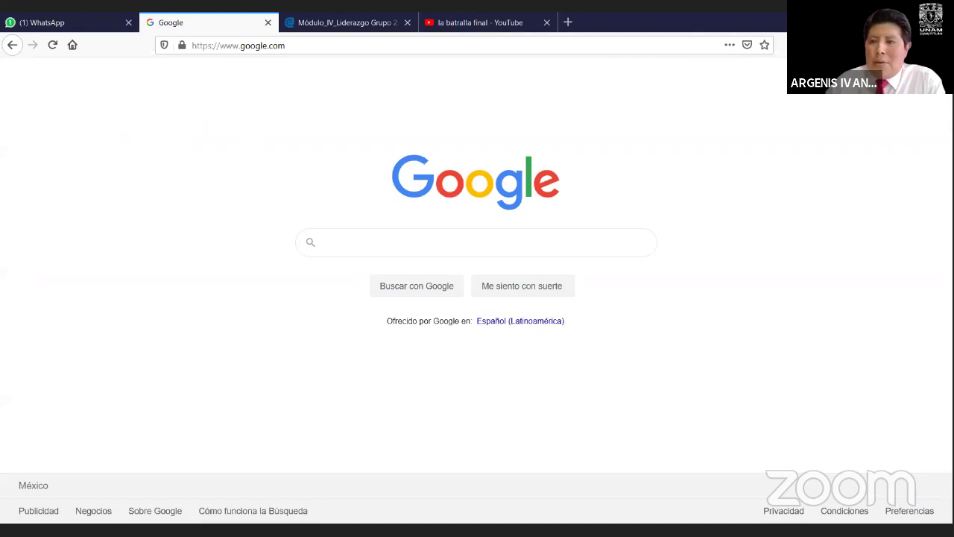
Step: Check the accounts available in the Google account switcher, and open Google Classroom from the Google apps
click(921, 75)
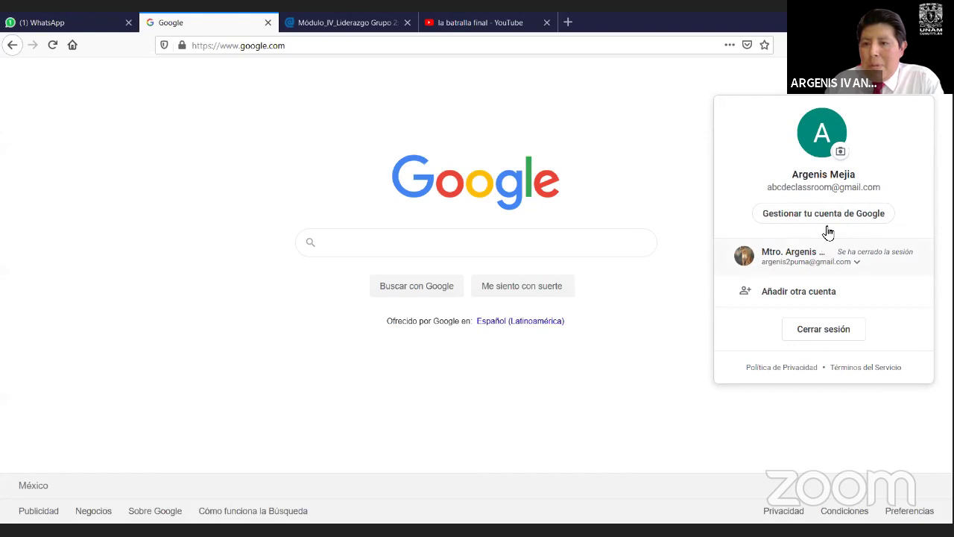
click(812, 255)
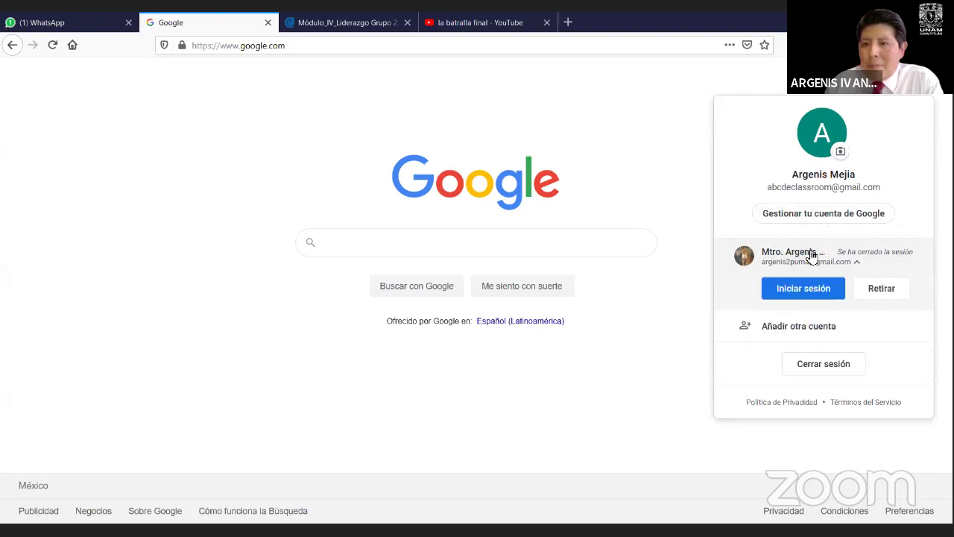
click(889, 75)
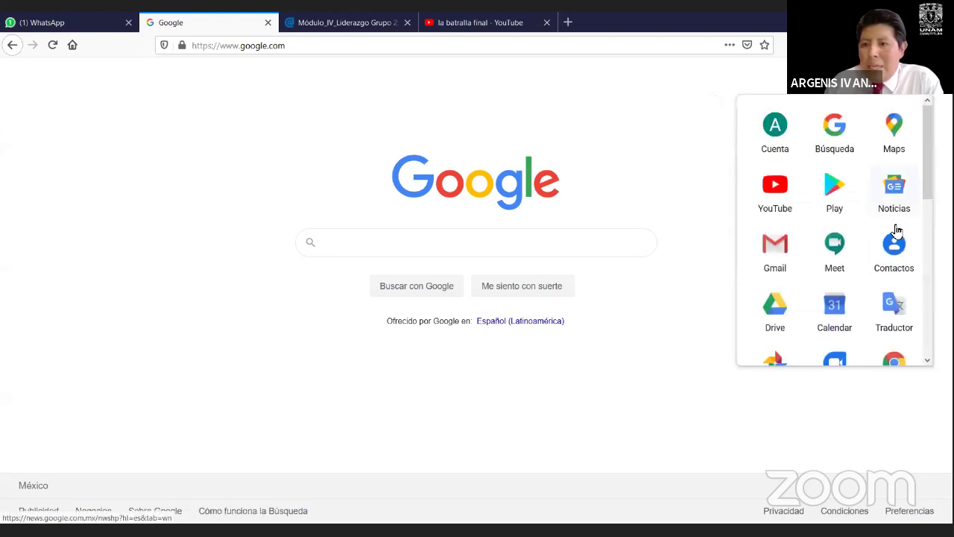
scroll(857, 250, down, 5)
click(888, 227)
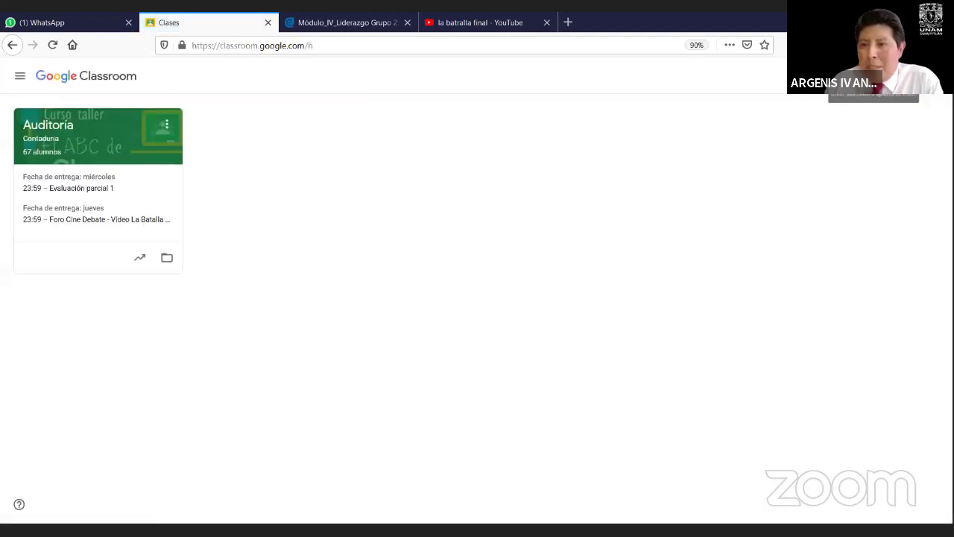
Step: View the form for joining a class with a class code, and dismiss it without joining
click(874, 76)
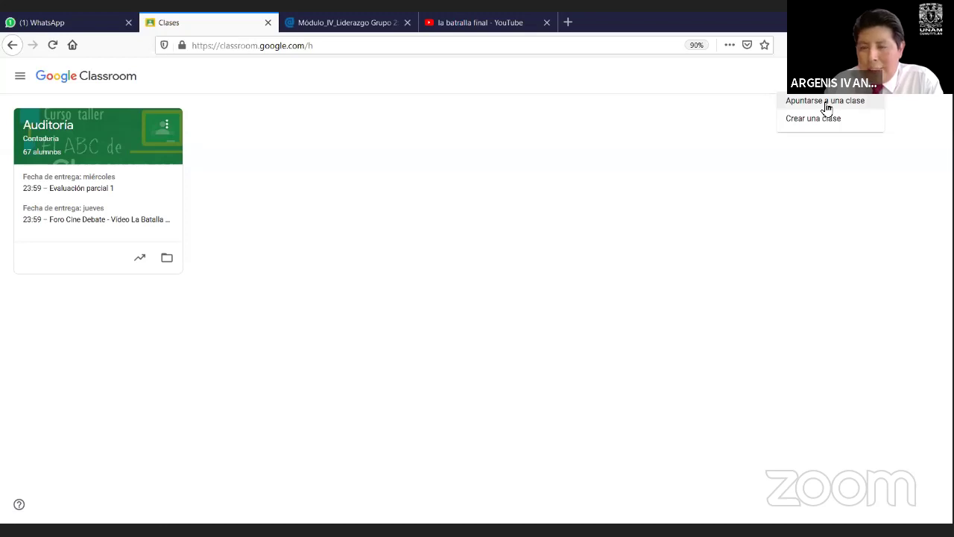
right_click(825, 108)
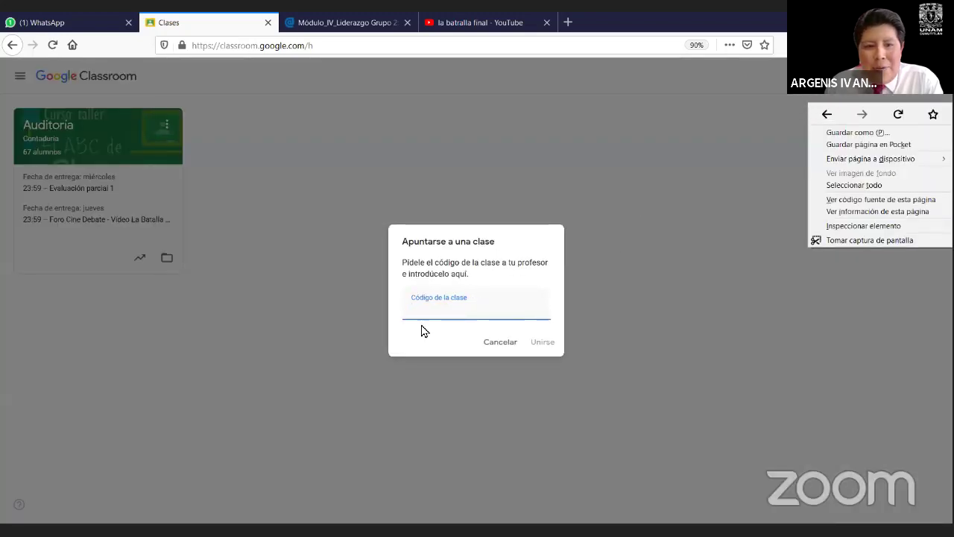
click(424, 317)
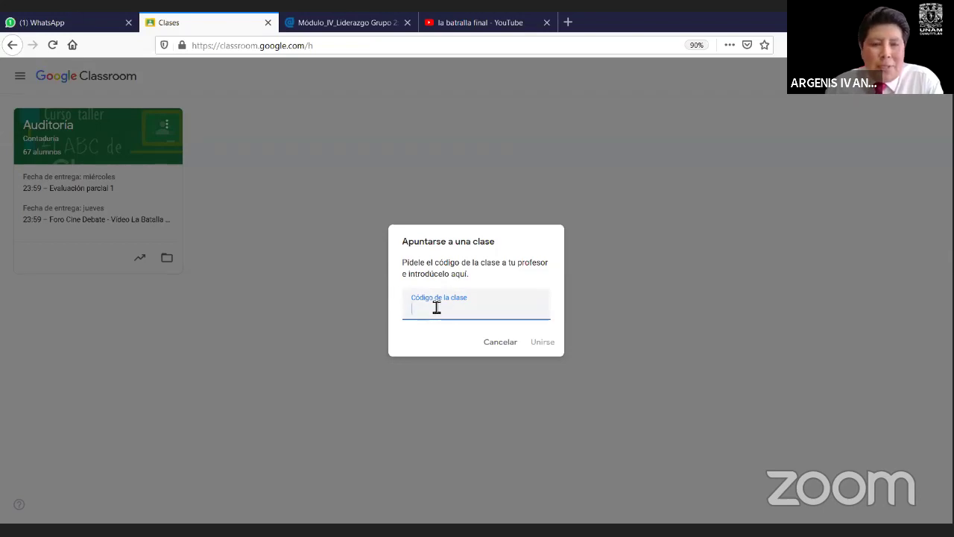
click(514, 350)
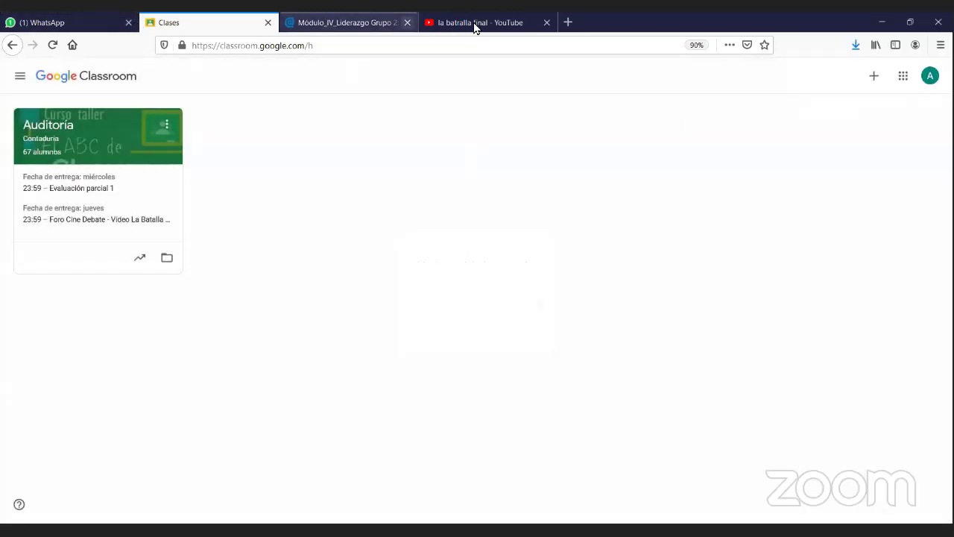
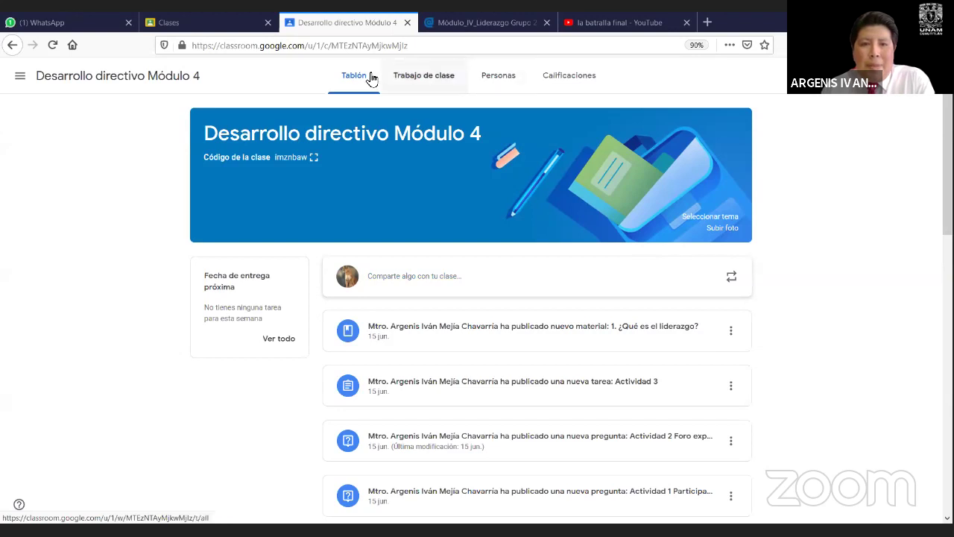
Step: Start a quiz assignment in the Desarrollo directivo Módulo 4 class and open its attached Blank Quiz form
click(408, 87)
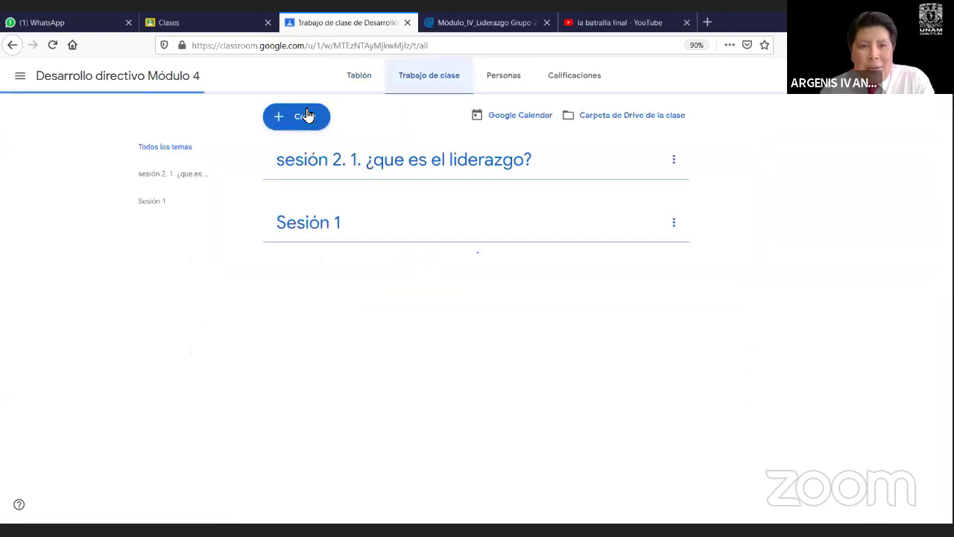
click(304, 118)
click(330, 171)
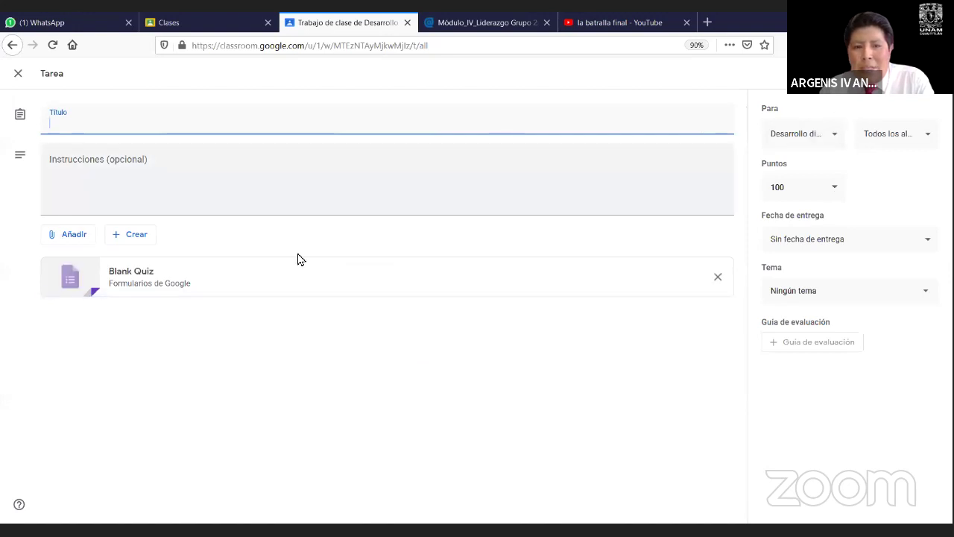
click(146, 275)
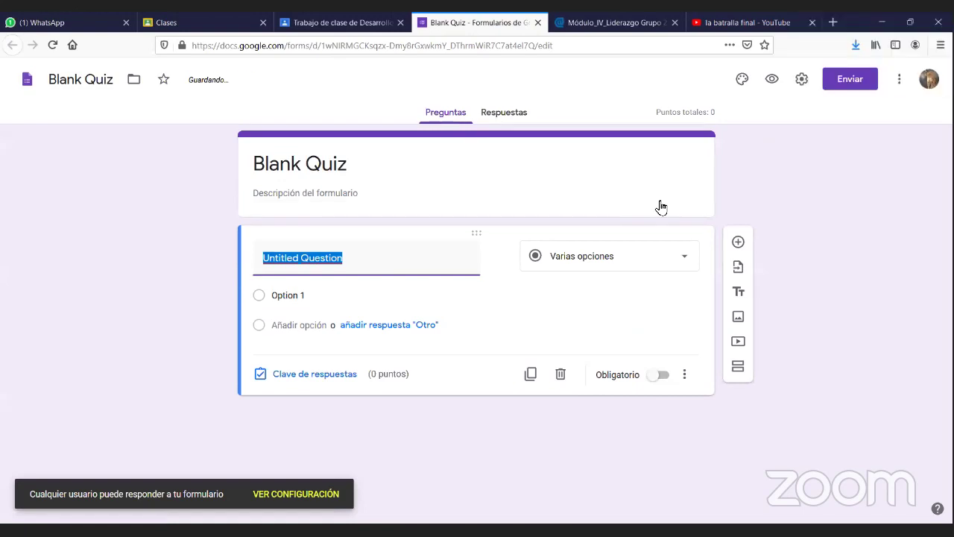
Step: Set the untitled quiz question's type to Desplegable
click(659, 262)
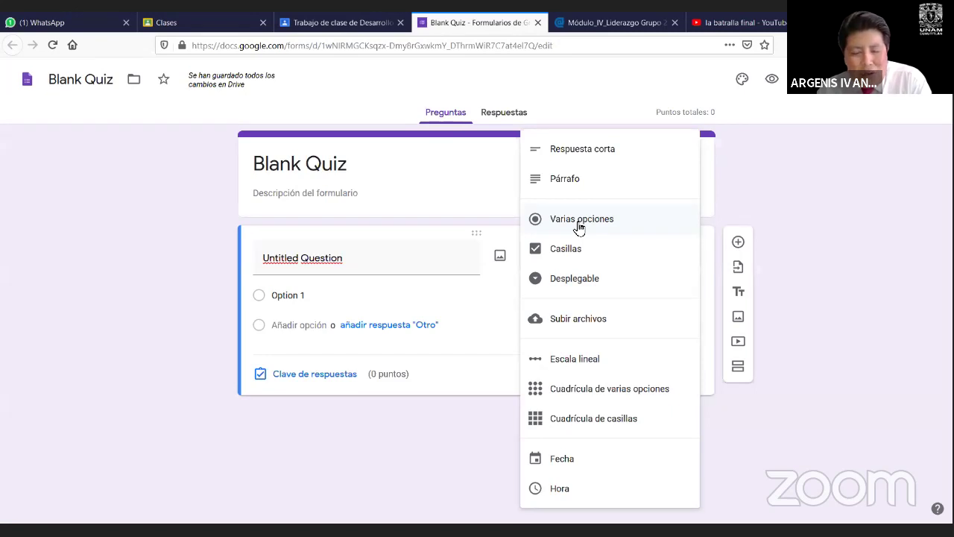
click(599, 289)
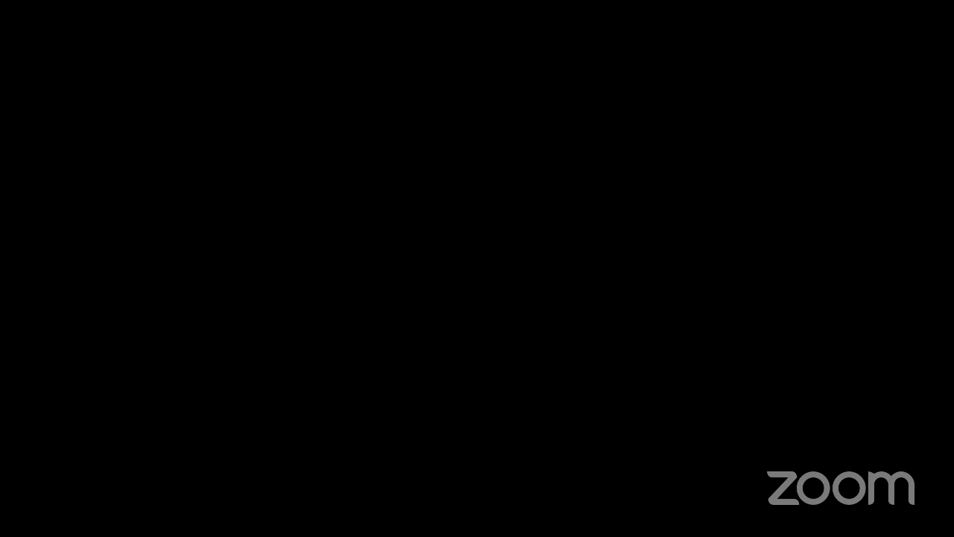
click(588, 266)
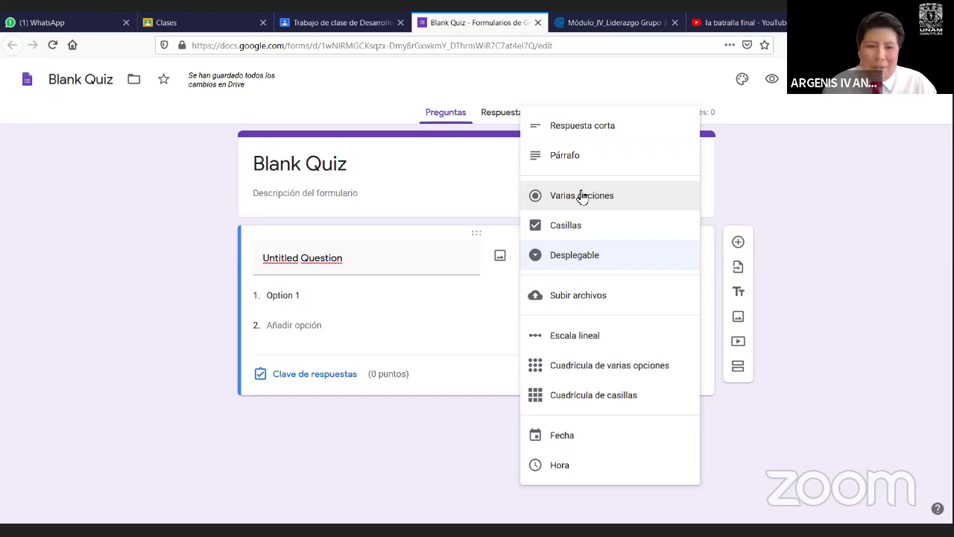
Step: Mark Option 1 as the correct answer in the question's answer key, and review the available question types
click(320, 377)
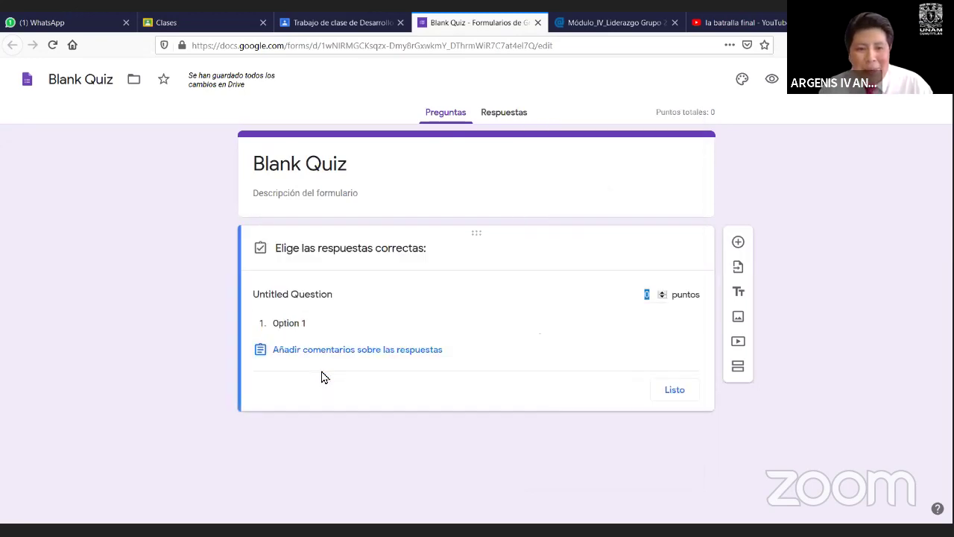
click(294, 330)
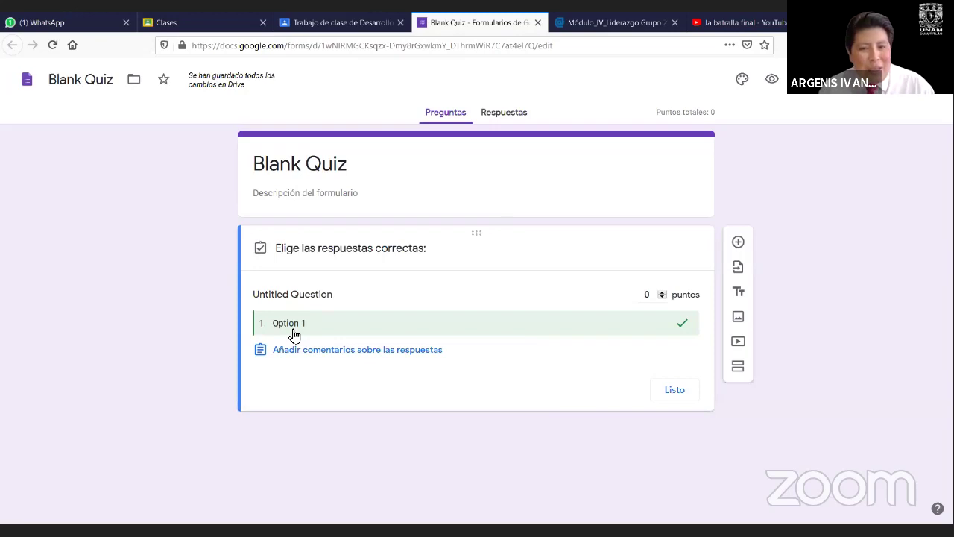
click(674, 393)
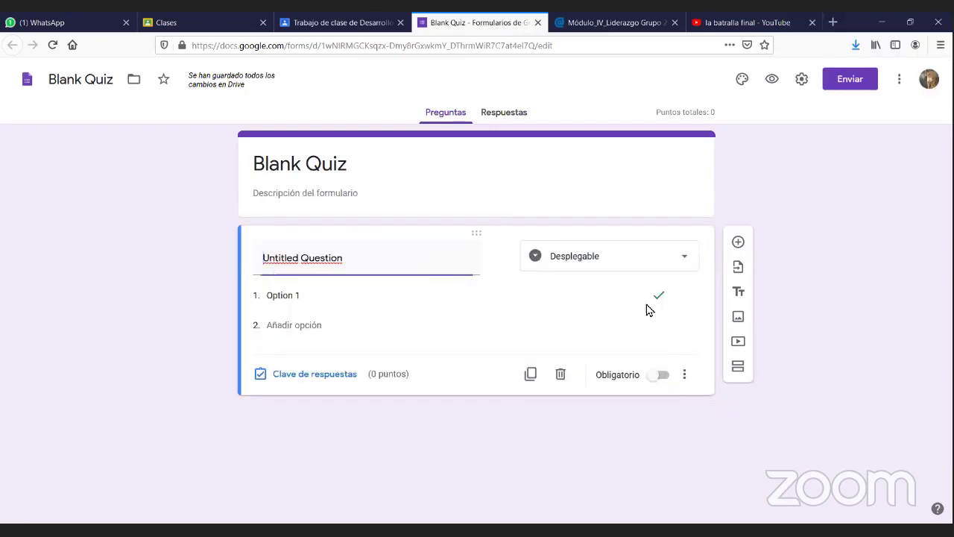
click(612, 262)
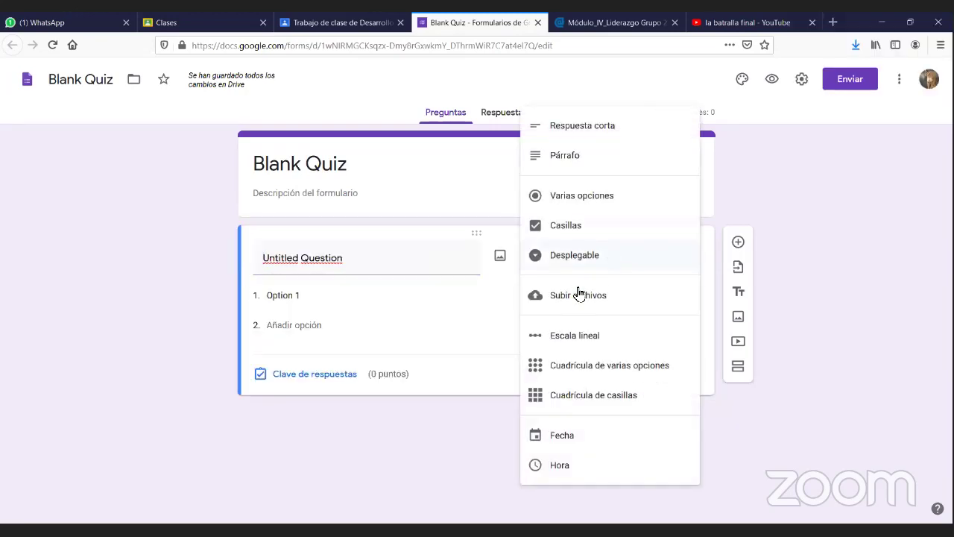
click(581, 227)
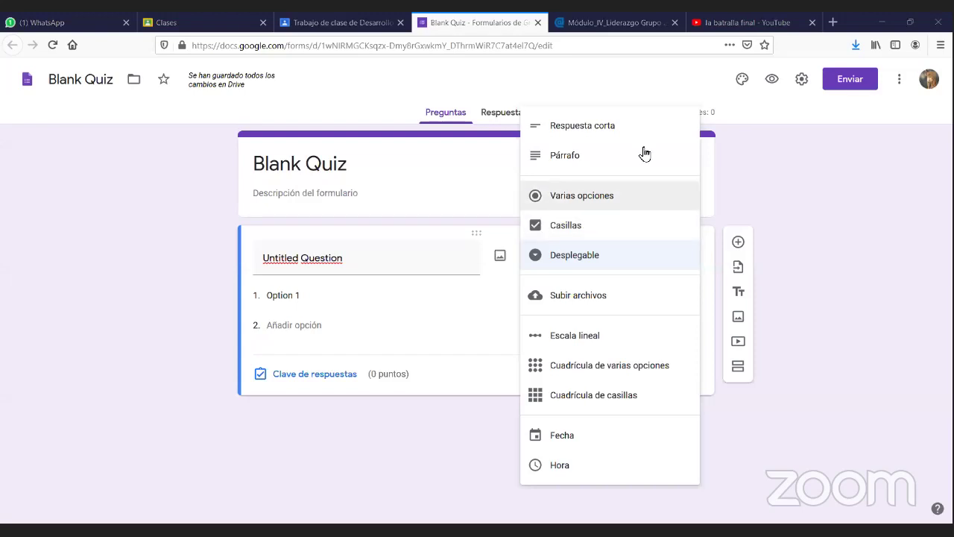
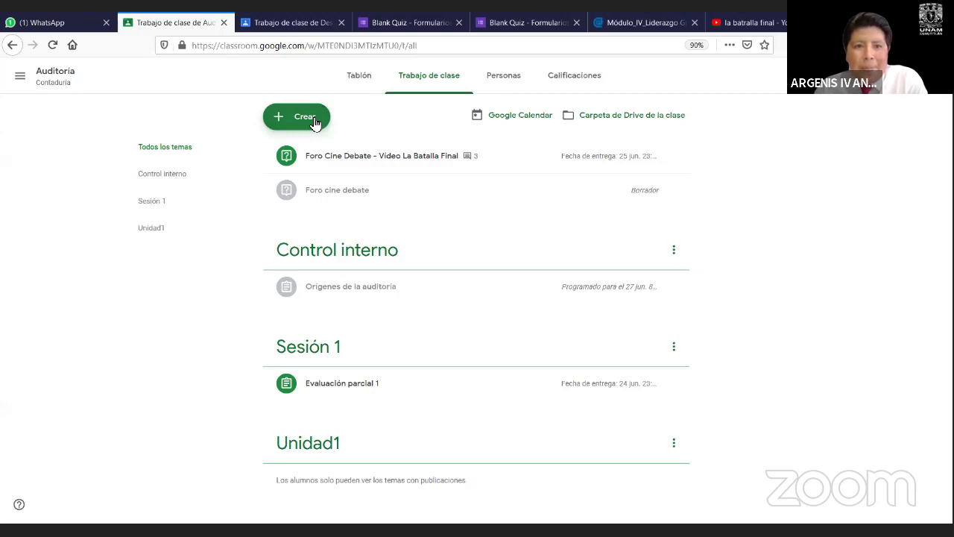
Step: Review the Foro Cine Debate - Vídeo La Batalla Final question and its student responses in the Auditoría class, and return to the classwork list
click(335, 164)
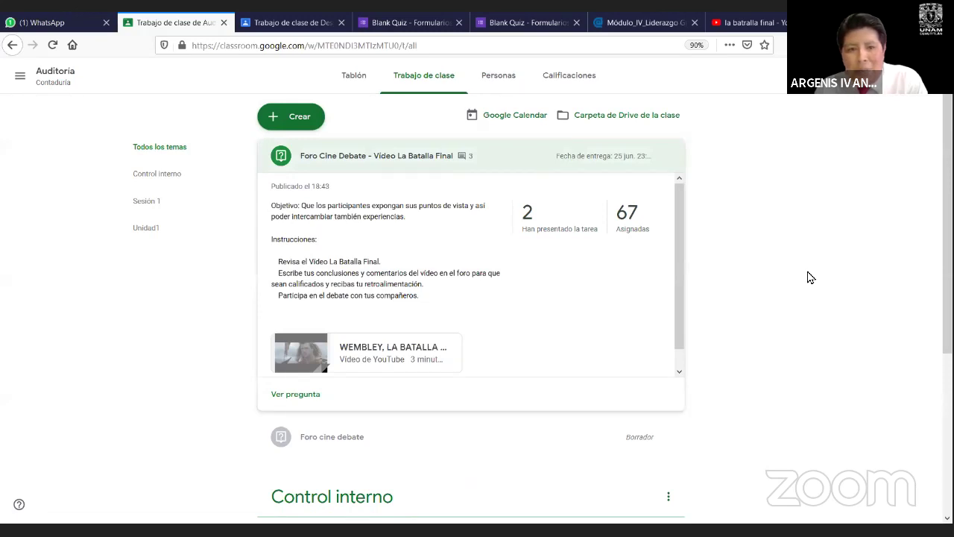
click(352, 160)
click(351, 160)
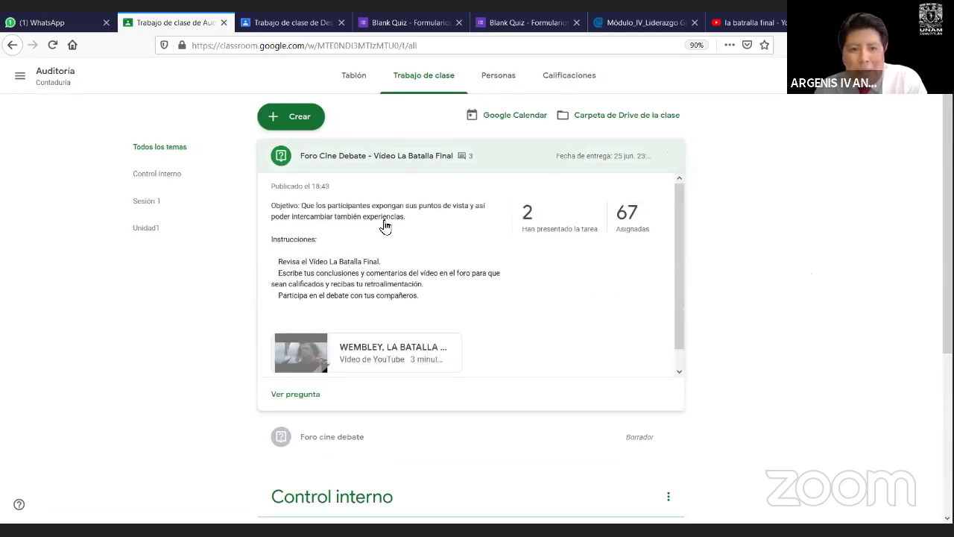
mouse_move(395, 292)
mouse_down()
mouse_move(454, 290)
mouse_move(411, 289)
mouse_up()
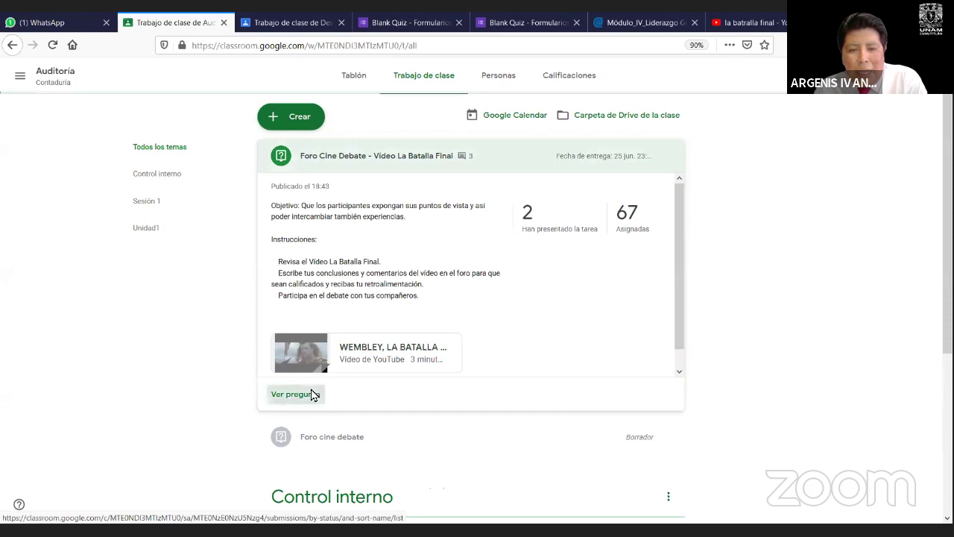
click(311, 393)
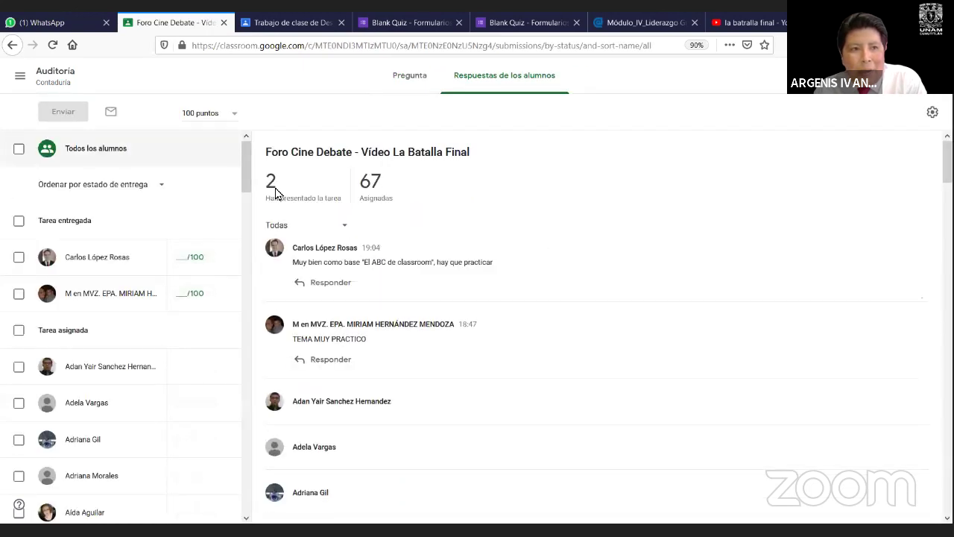
click(12, 45)
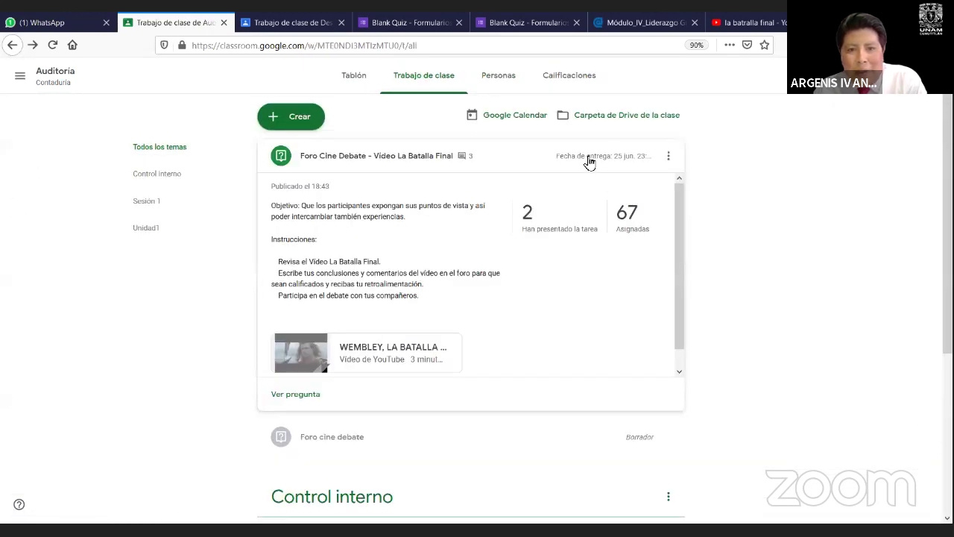
Step: Open the published Foro Cine Debate - Vídeo La Batalla Final question for editing
click(667, 158)
click(652, 179)
right_click(652, 179)
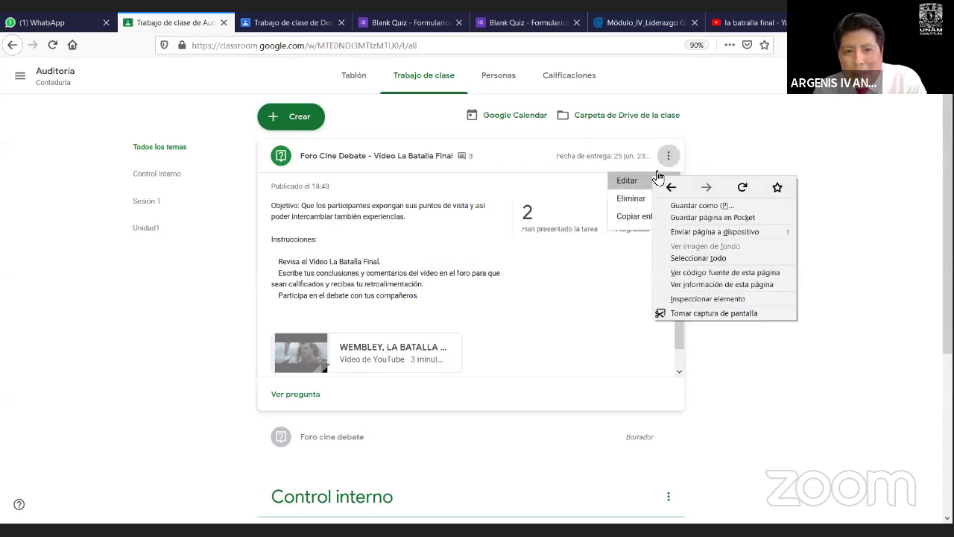
click(738, 311)
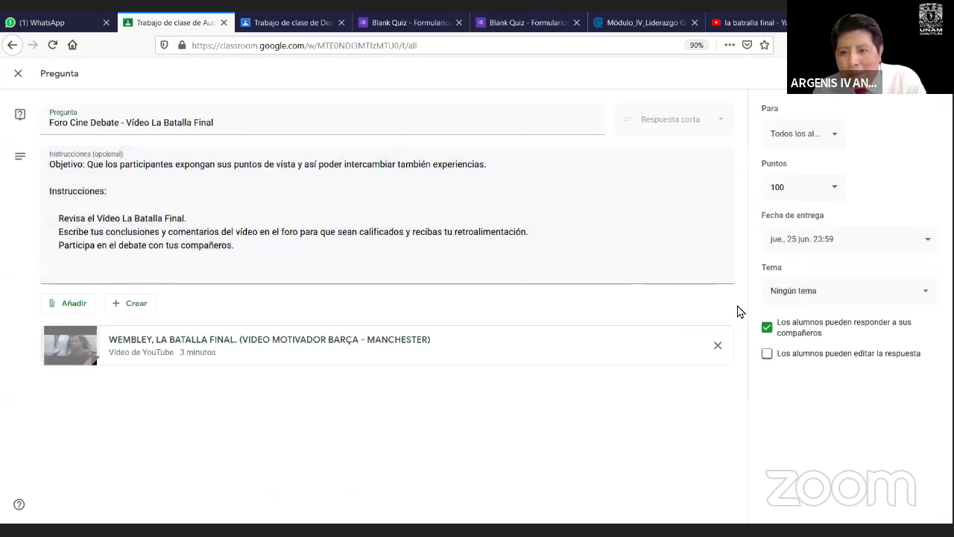
click(788, 297)
click(738, 373)
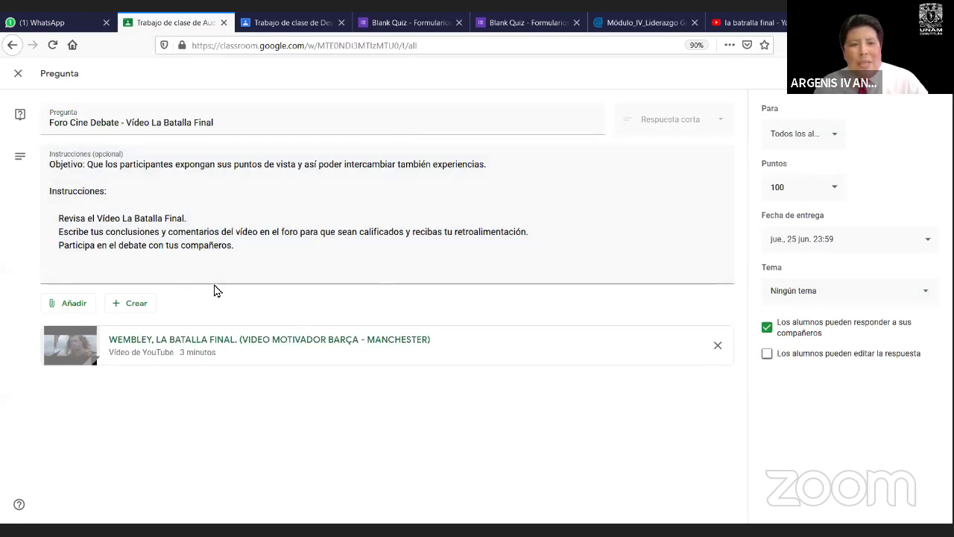
Step: Start adding a file to the Foro Cine Debate question and browse to the Diplomado en desarrollo directivo folder on drive HD710 PRO (D:)
click(85, 309)
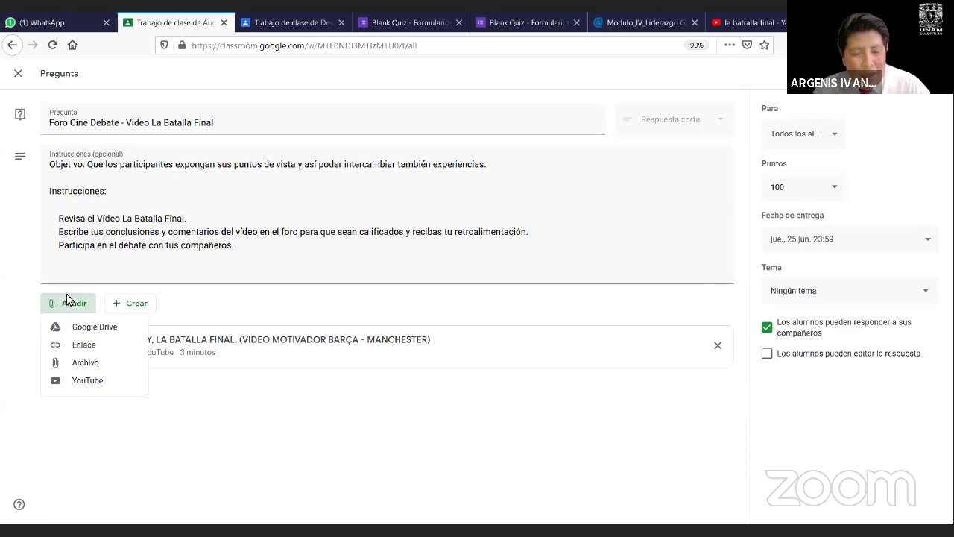
click(105, 363)
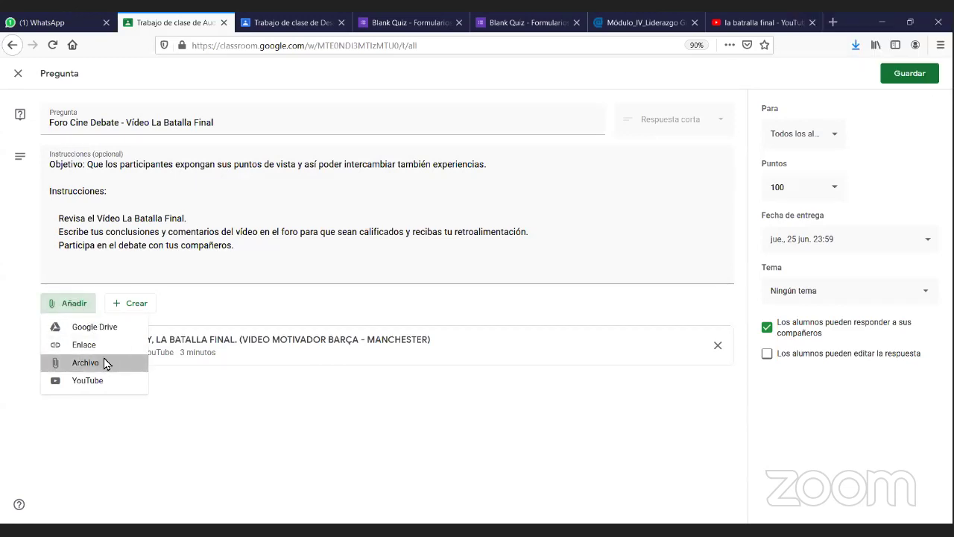
click(455, 301)
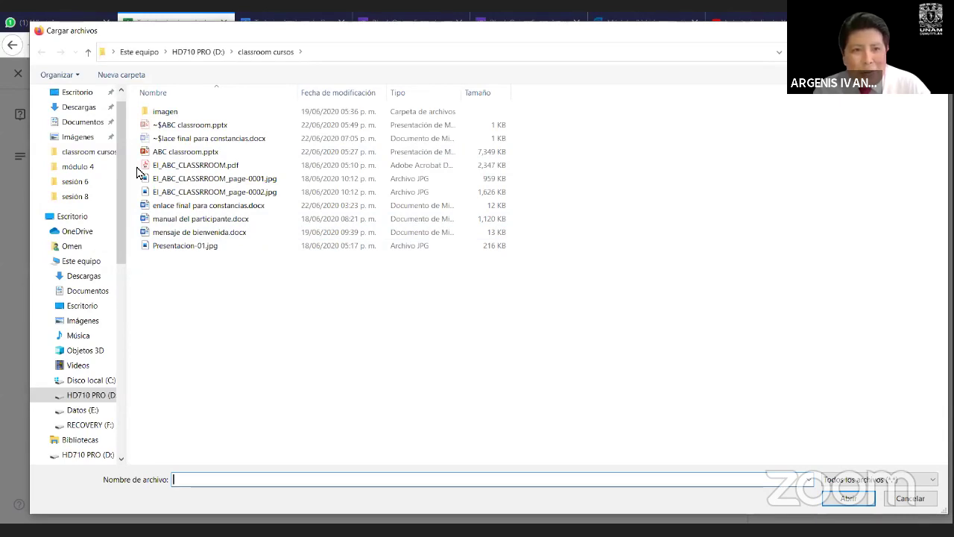
click(202, 53)
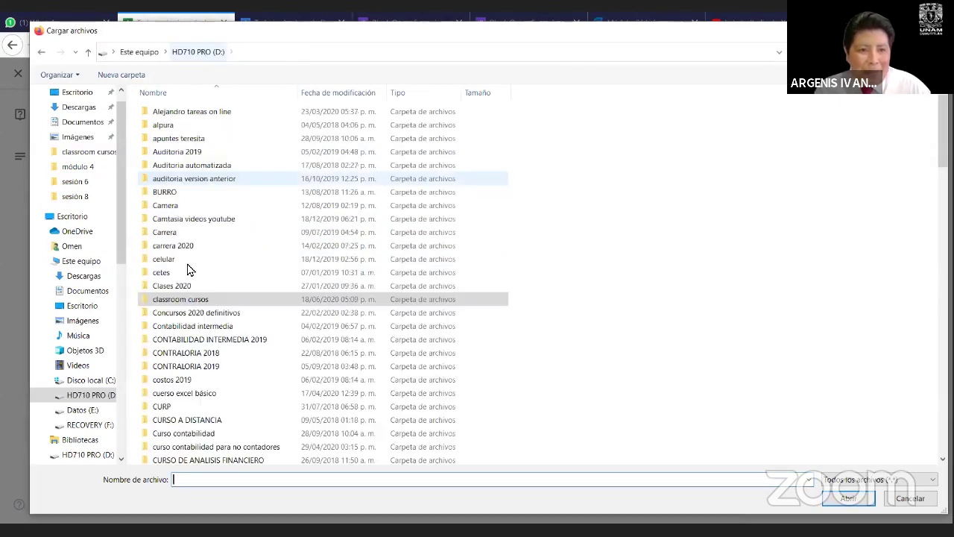
scroll(191, 295, down, 8)
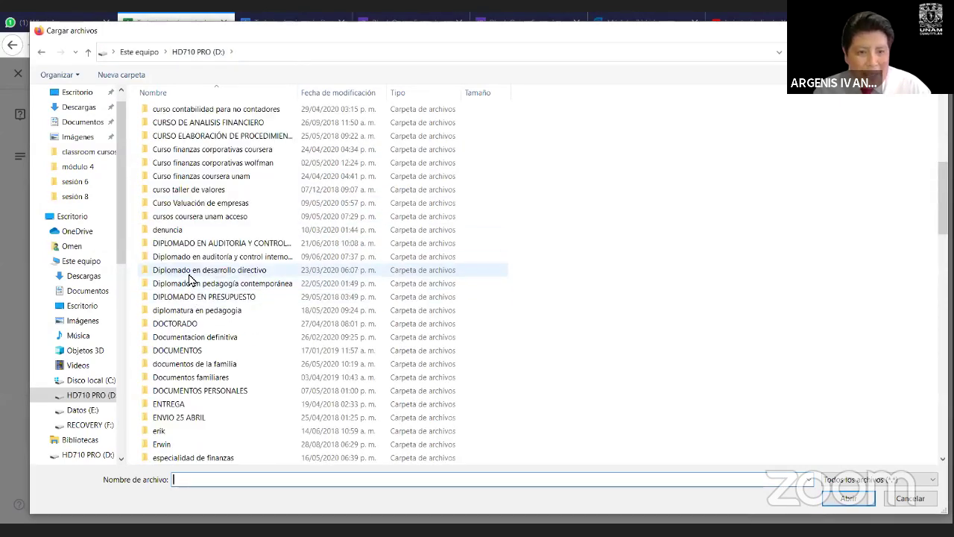
double_click(190, 270)
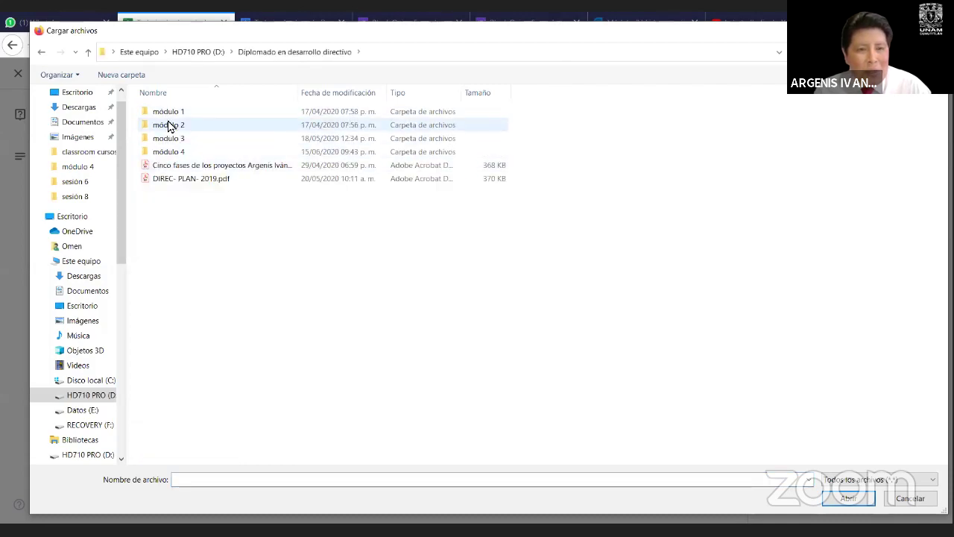
click(165, 112)
click(164, 111)
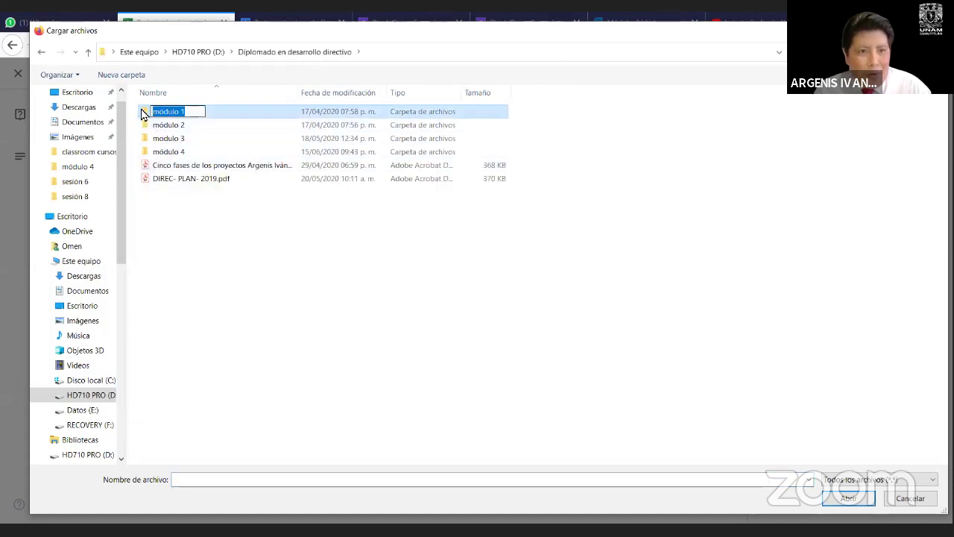
double_click(165, 112)
double_click(187, 141)
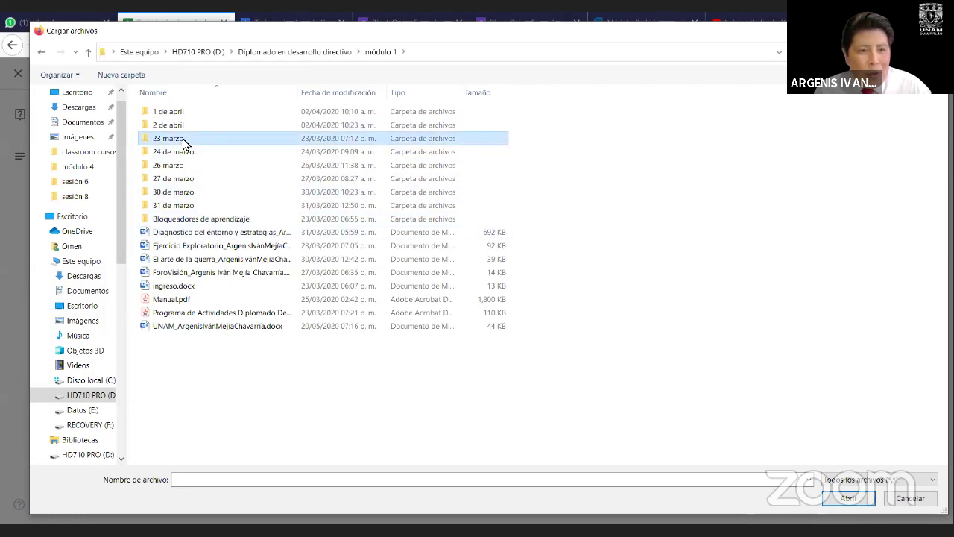
click(88, 52)
click(88, 53)
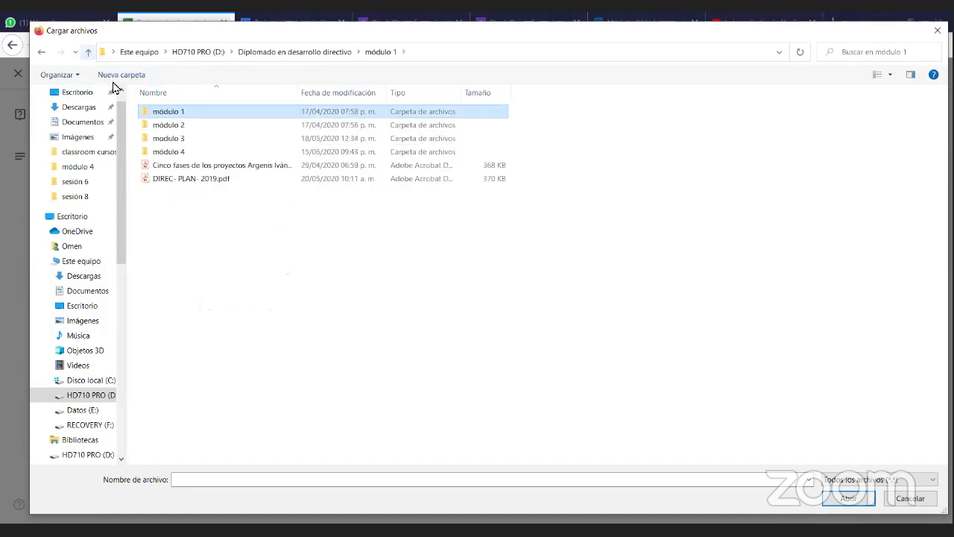
Step: Attach rubrica foro.png from the sesion 8 folder inside módulo 2 to the question, and preview the attached rubric image
double_click(172, 126)
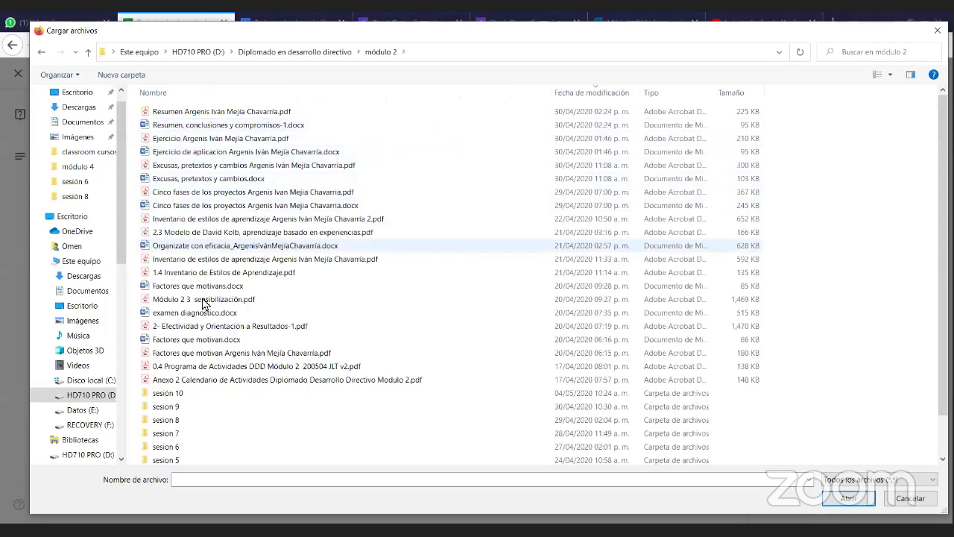
scroll(202, 306, down, 1)
double_click(165, 378)
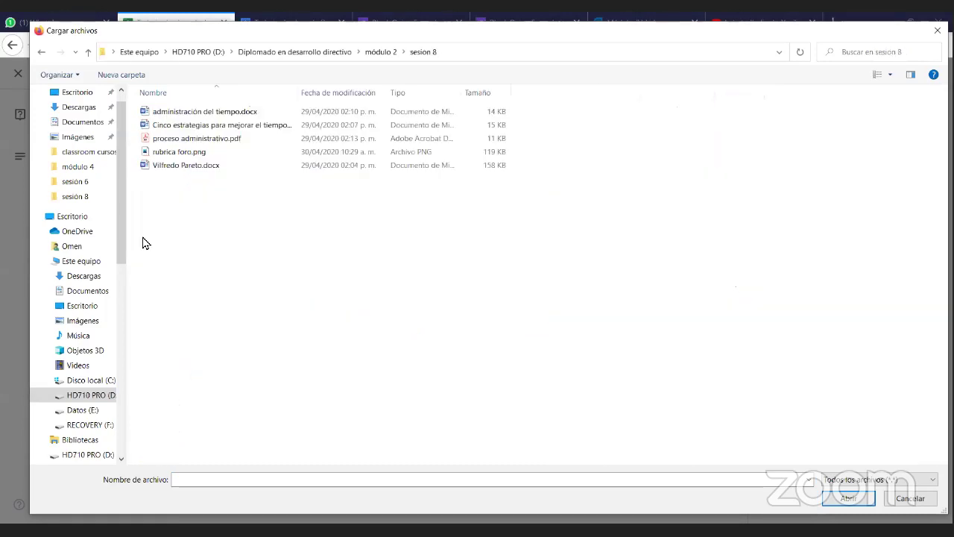
click(182, 154)
double_click(181, 154)
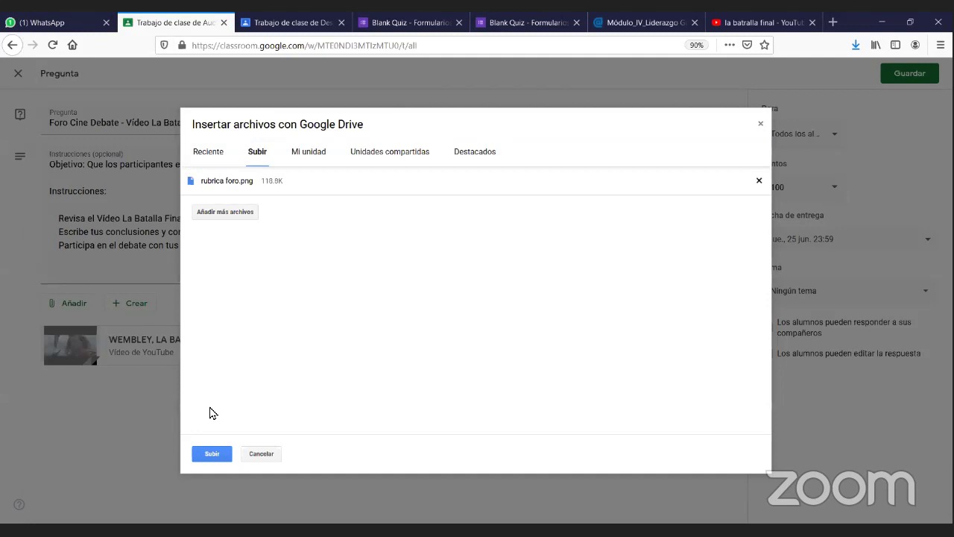
click(211, 454)
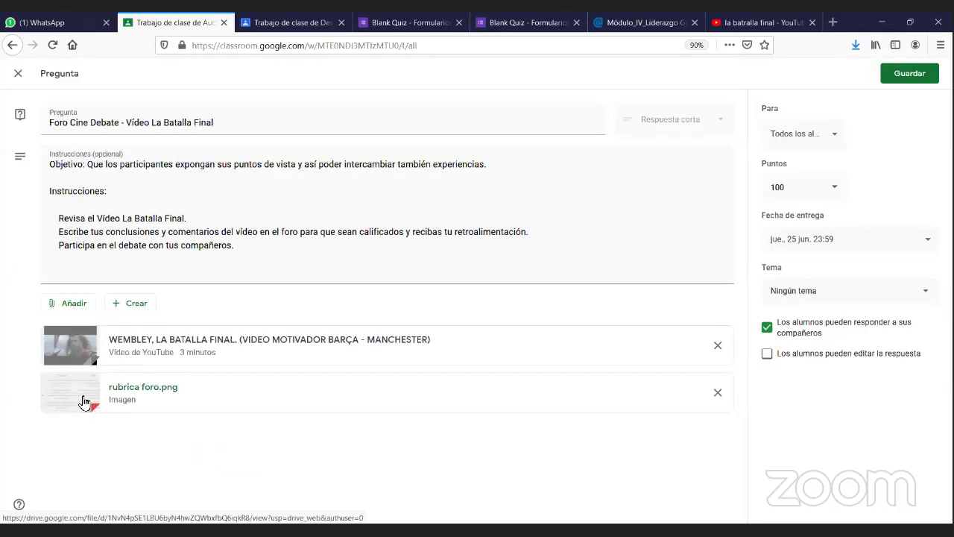
click(80, 401)
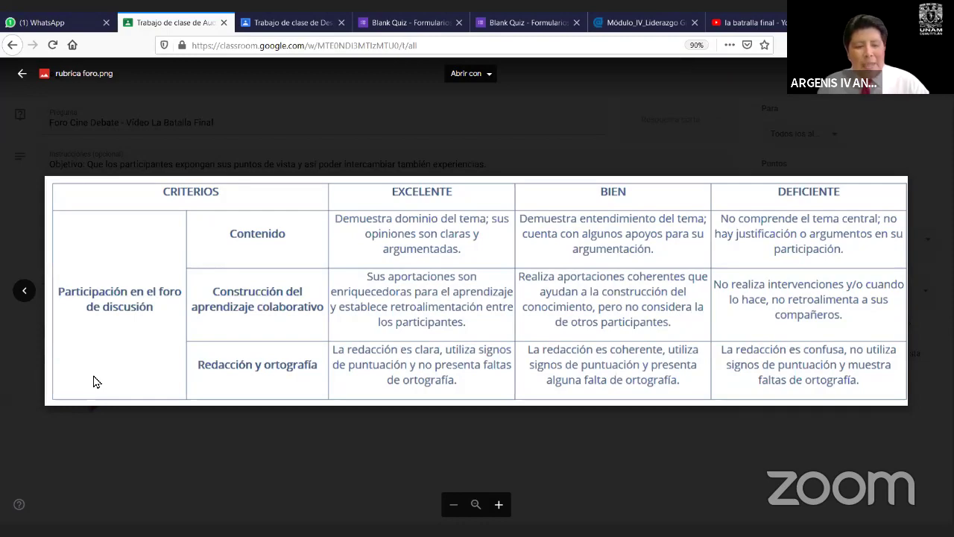
key(Escape)
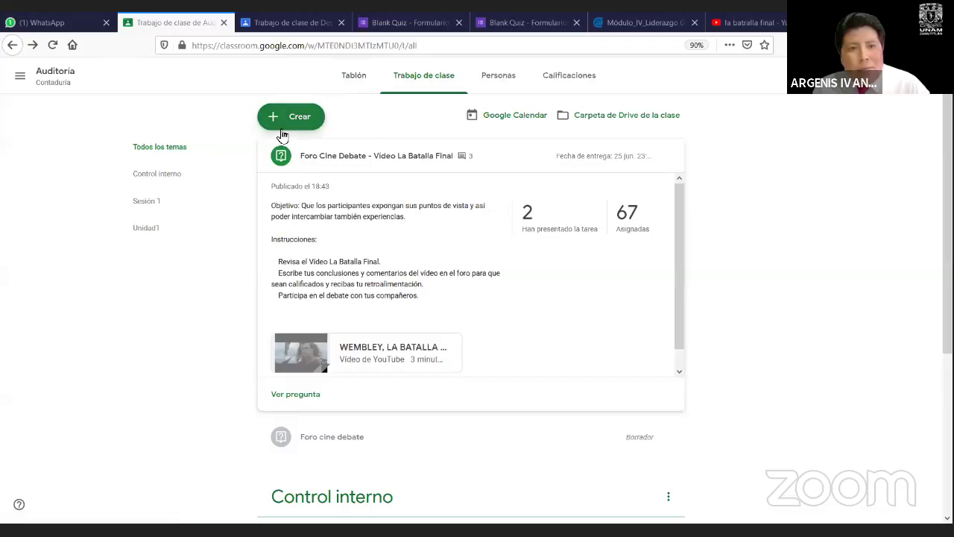
Step: Create a new Tarea in the Auditoría class with the title "ABC de clasroom" and the instructions "ABC de Classroom"
click(281, 126)
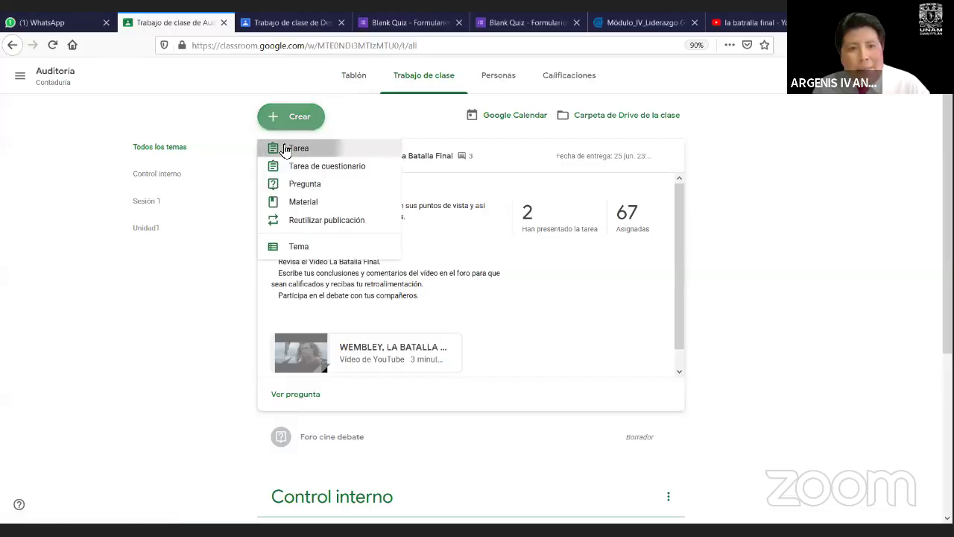
click(287, 147)
right_click(287, 151)
click(140, 141)
click(141, 124)
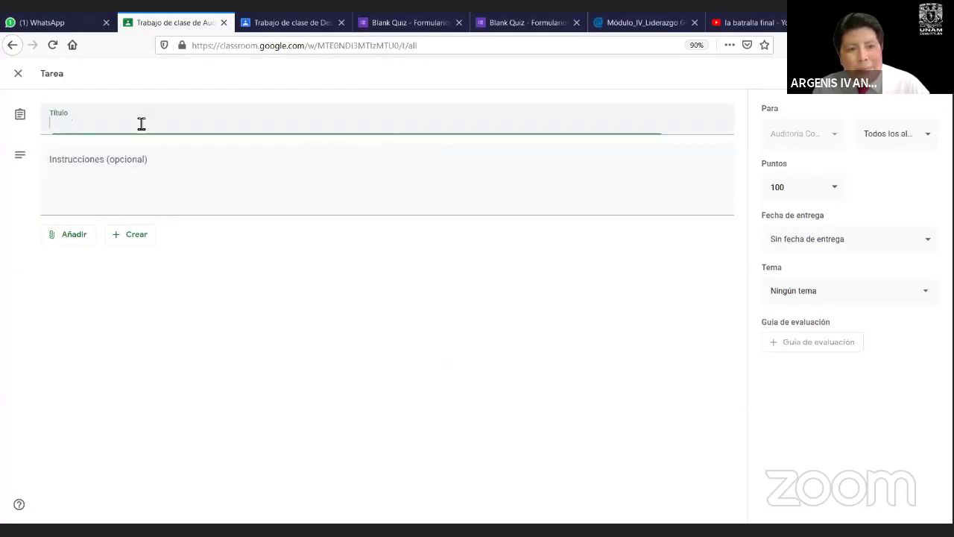
click(789, 346)
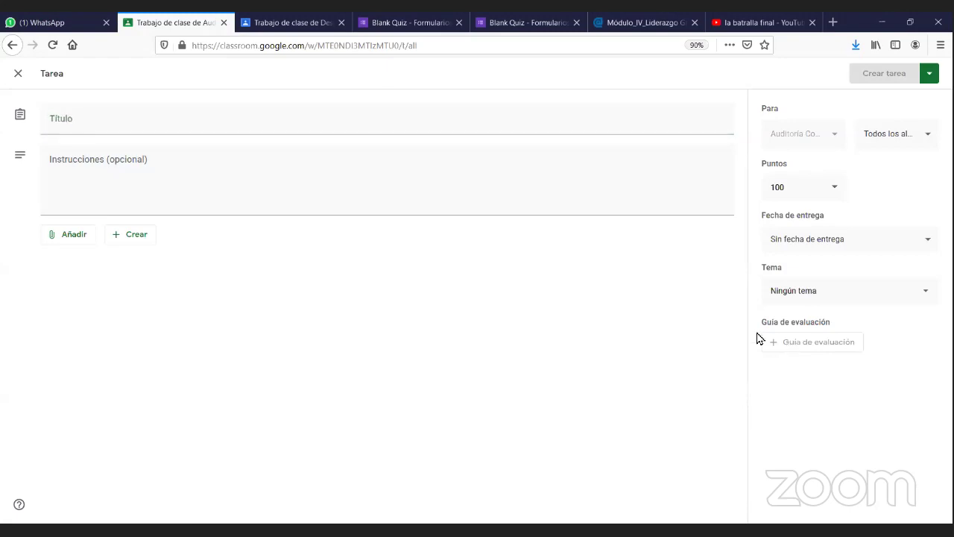
click(200, 127)
text(ABC de clasroom)
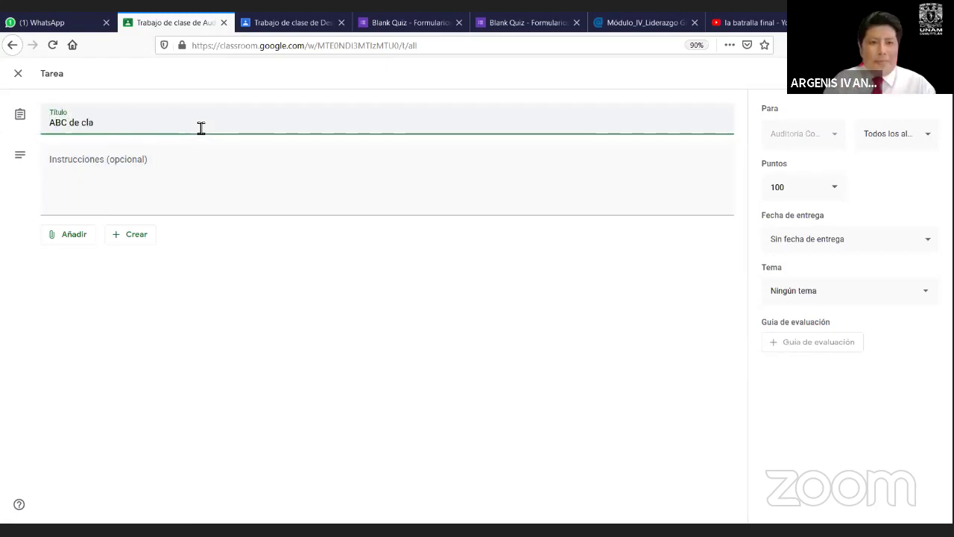
key(Tab)
text(ABC de Classroom)
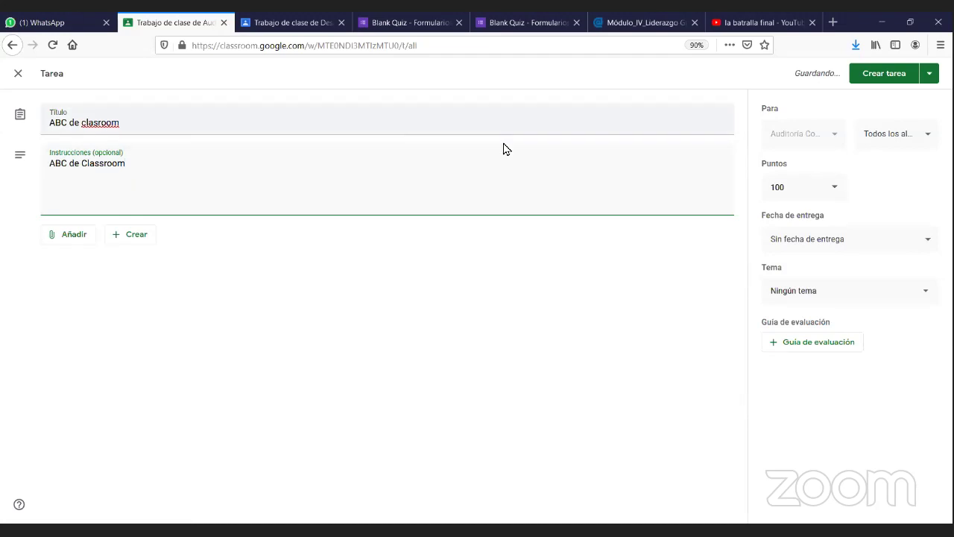
Step: Set the assignment's due date to 23 jun. 2020
click(848, 246)
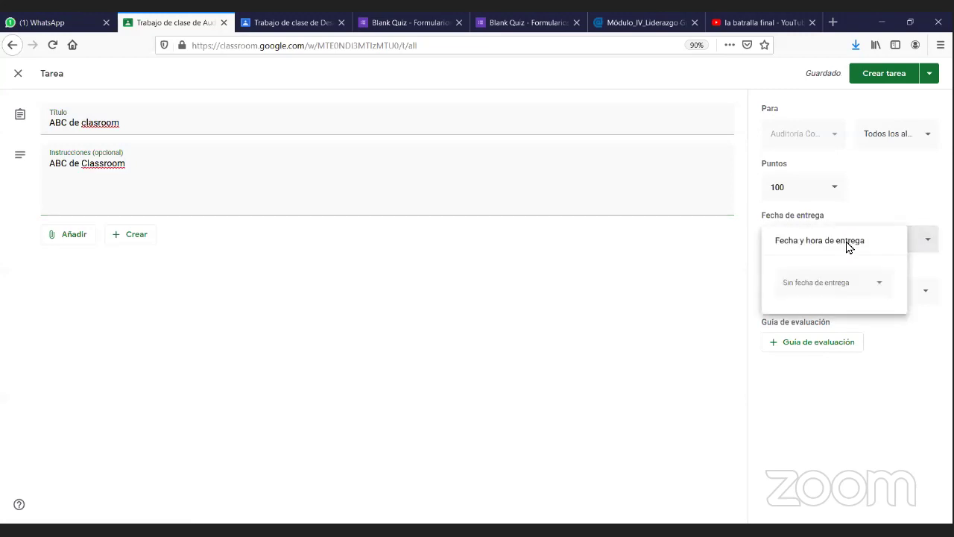
click(857, 286)
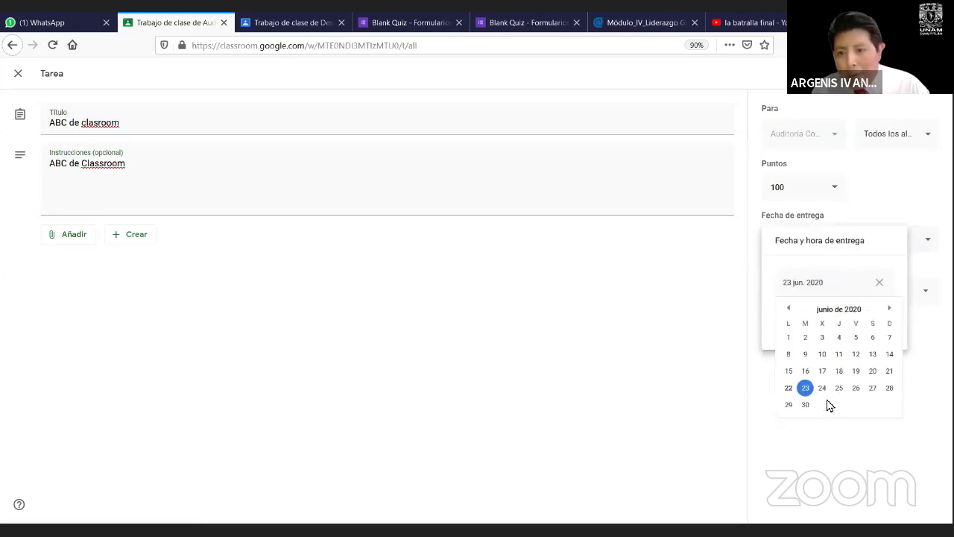
click(619, 400)
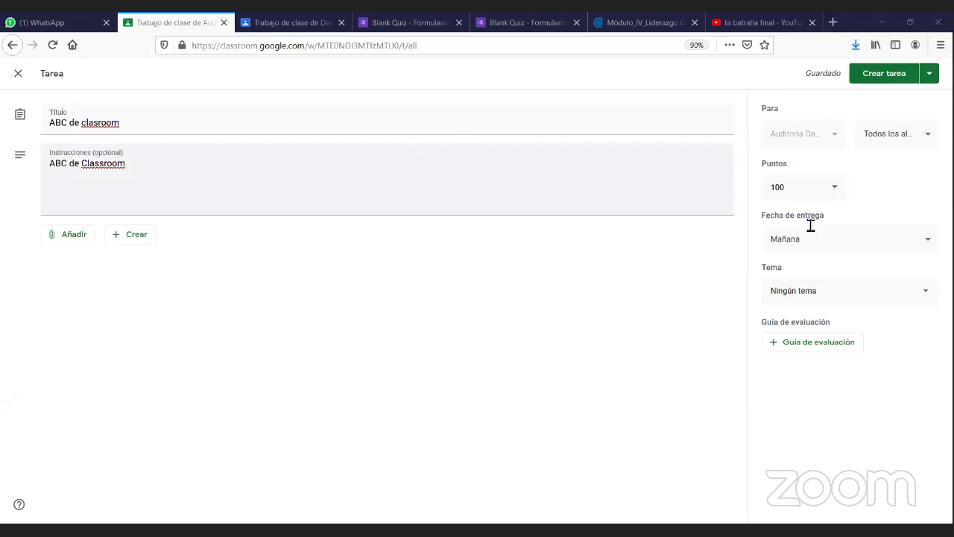
Step: Create an evaluation guide for the assignment and title its first criterion "Ortografía"
click(802, 347)
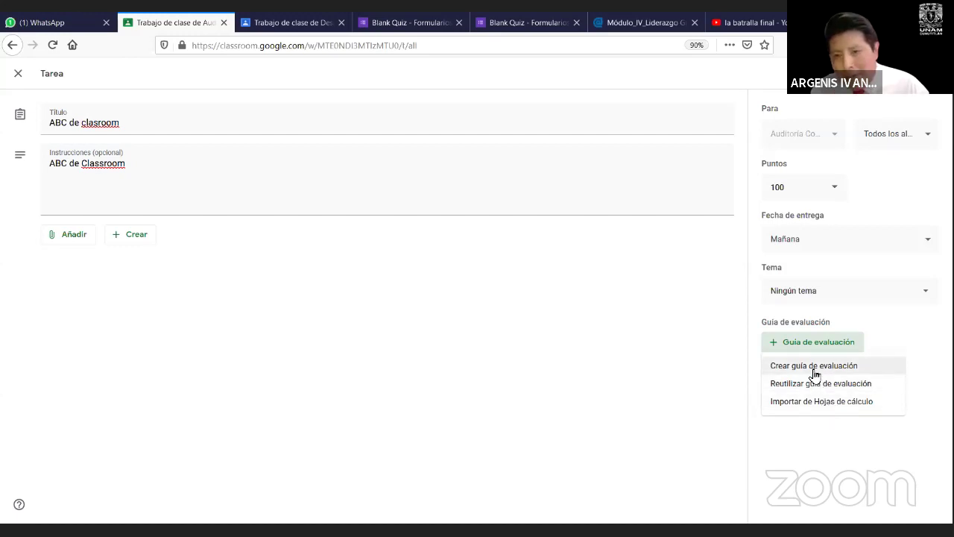
click(814, 369)
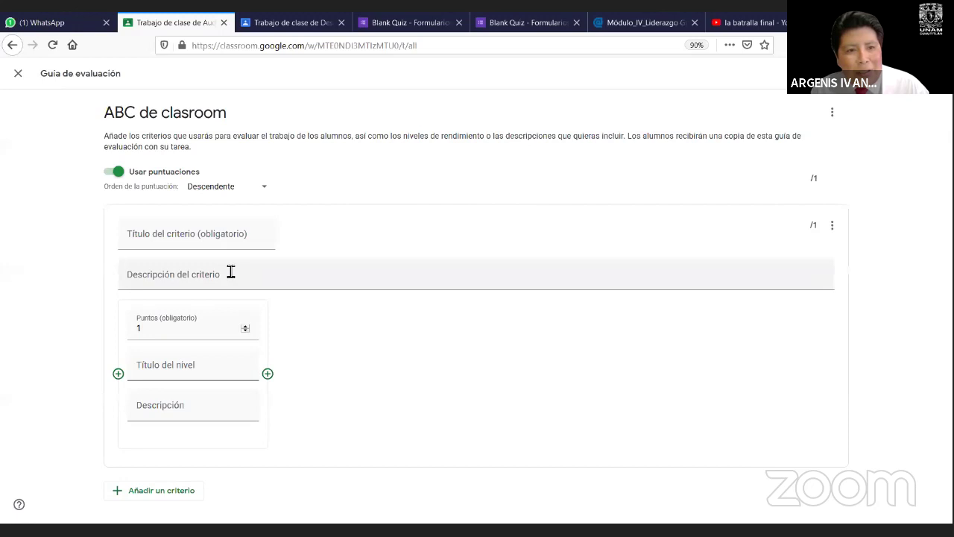
click(195, 244)
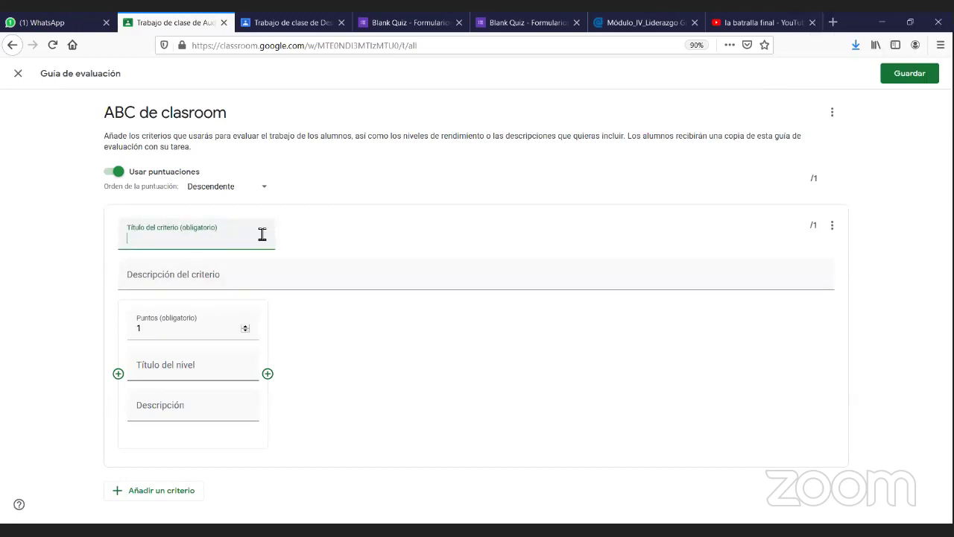
text(Ortografía)
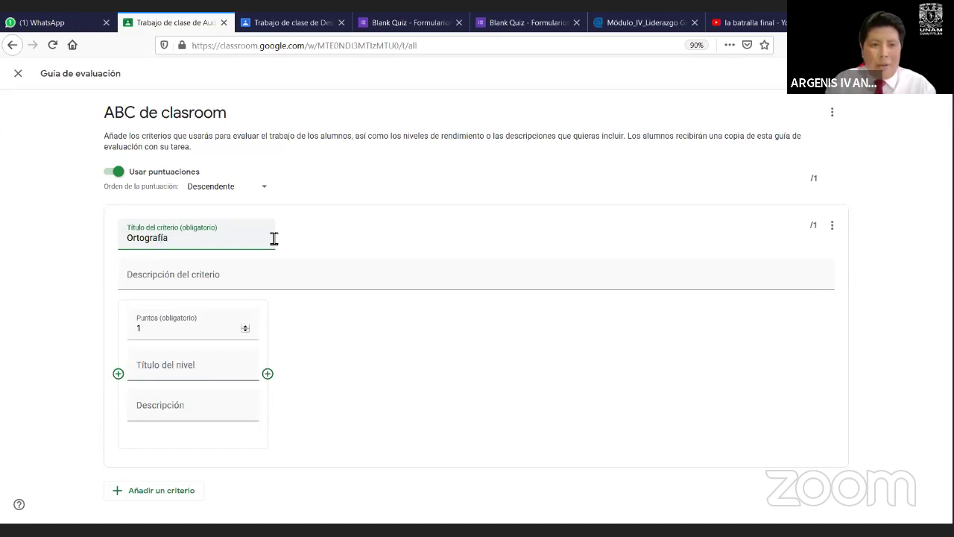
Step: Describe the Ortografía criterion as "La participación será sin faltas de ortografía" and add a second blank criterion
click(283, 276)
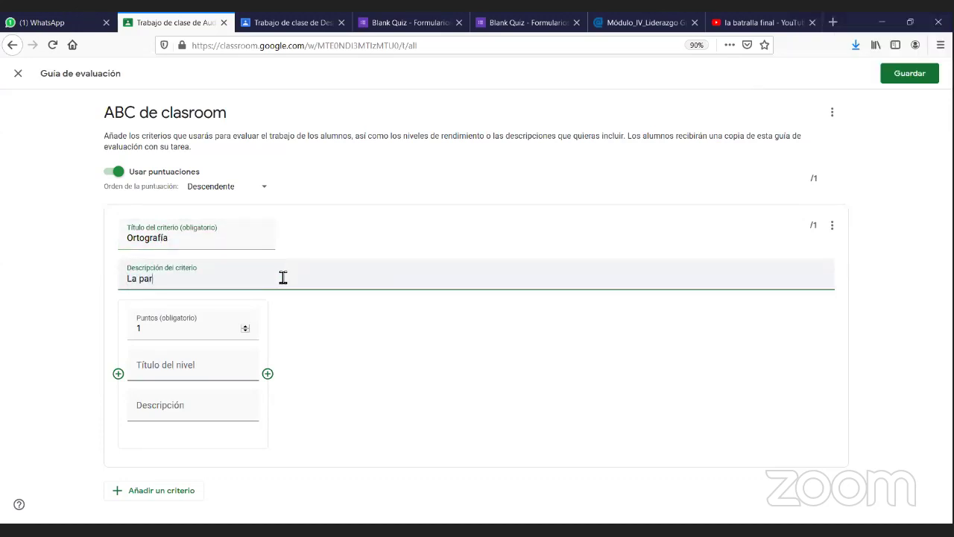
text(La partioc)
key(BackSpace)
key(BackSpace)
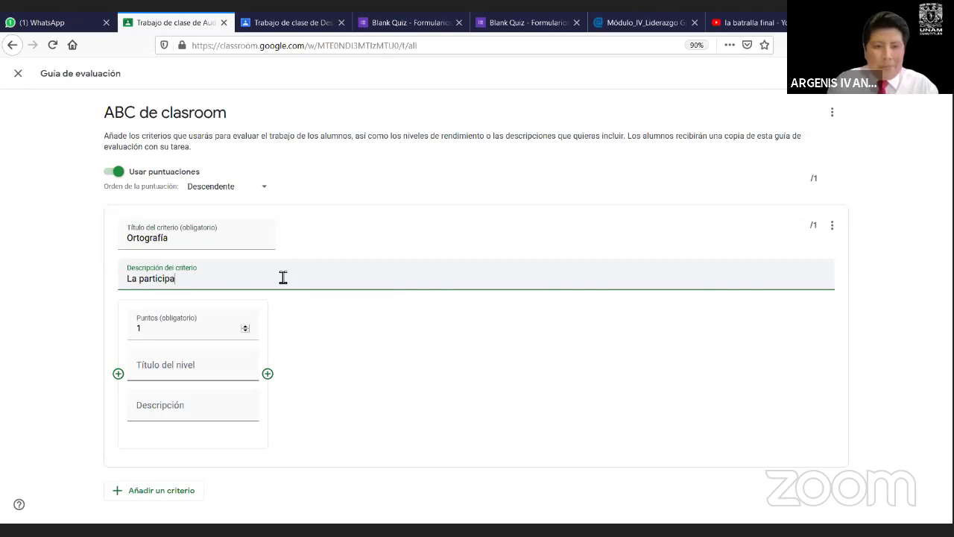
text(cipación será)
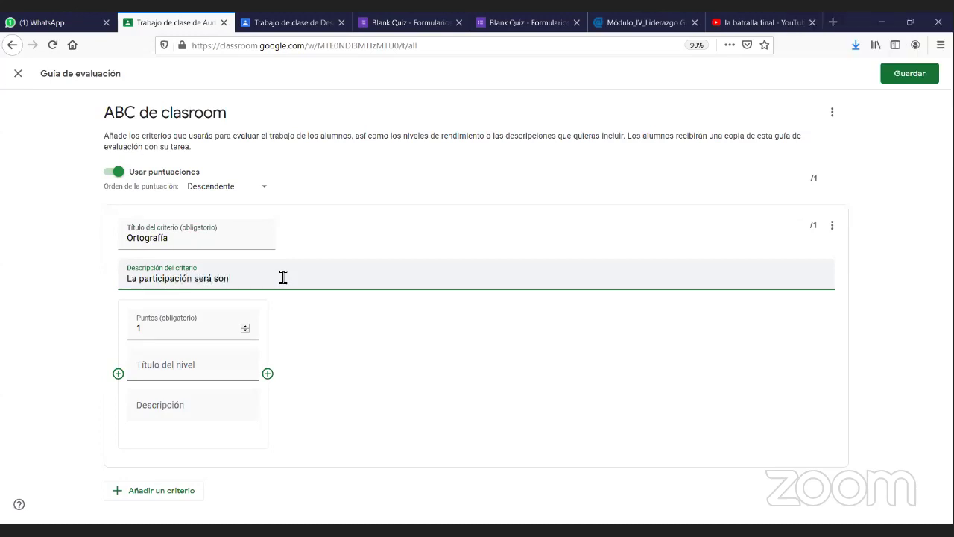
text( son)
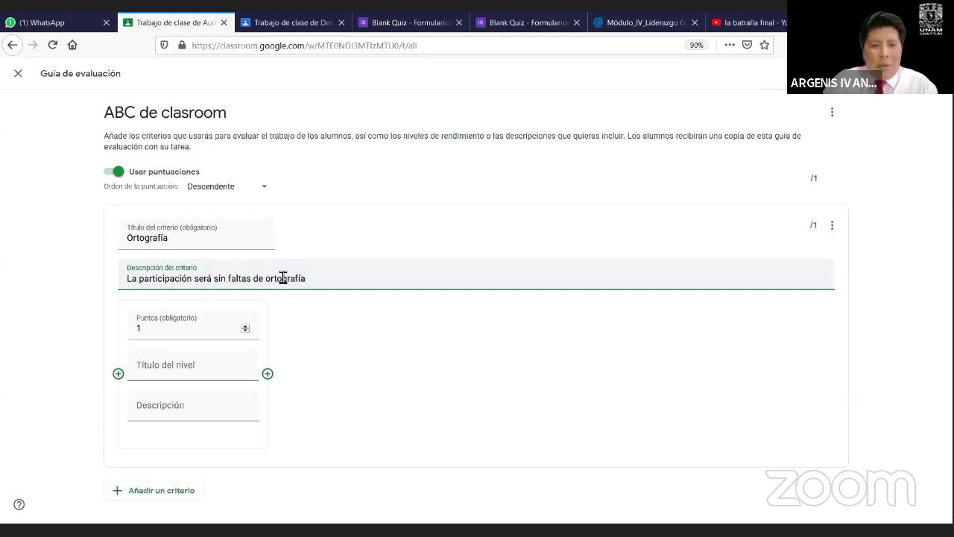
click(224, 327)
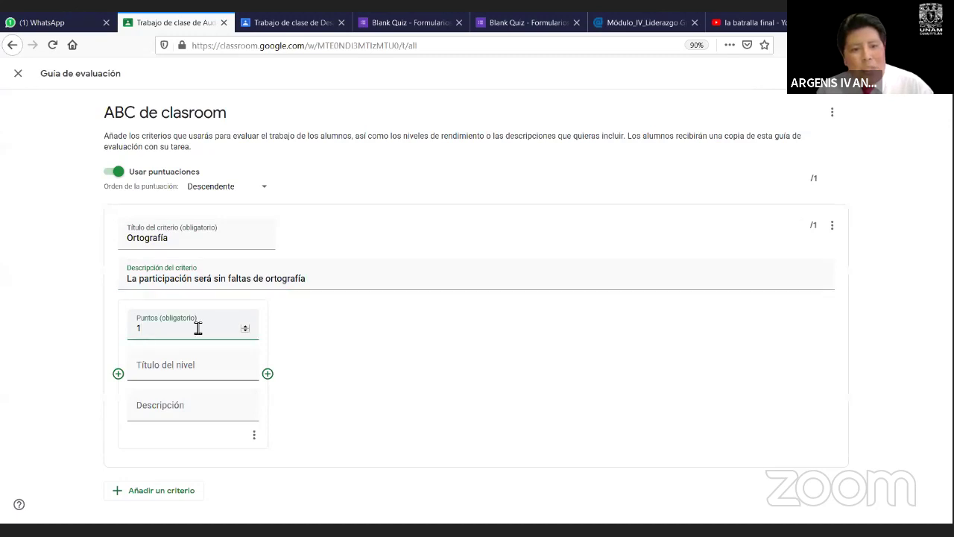
click(159, 494)
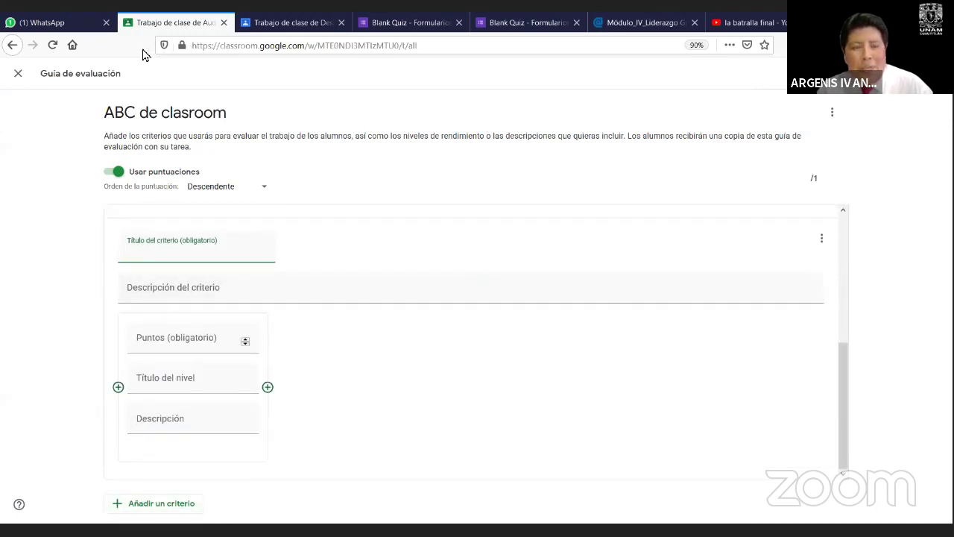